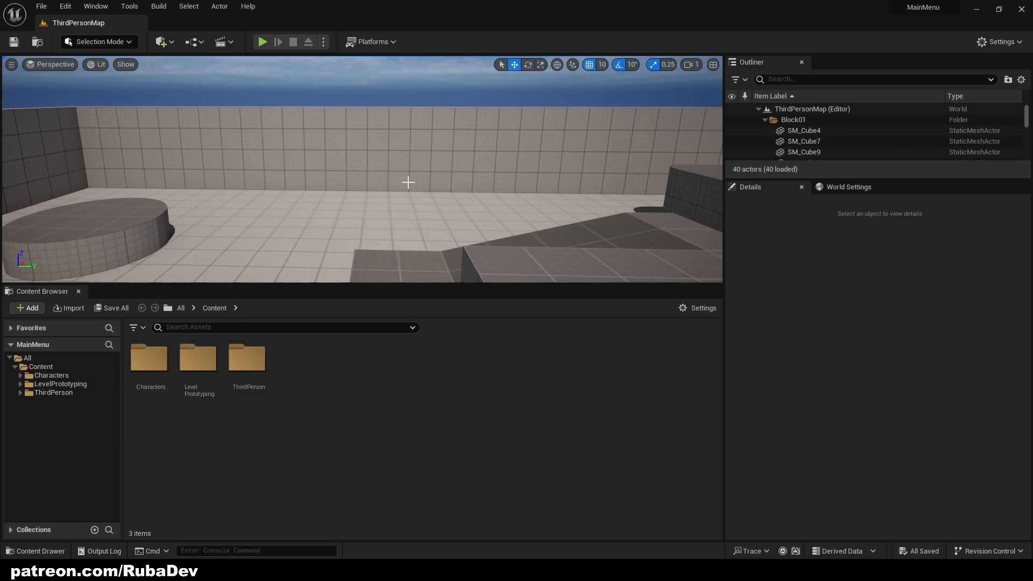
{"action": "right_click_drag", "start_coordinate": [408, 183], "coordinate": [465, 176]}
{"action": "key", "text": "s"}
{"action": "key", "text": "w"}
{"action": "key", "text": "s"}
{"action": "key", "text": "w"}
{"action": "scroll", "coordinate": [456, 209], "scroll_direction": "up", "scroll_amount": 1}
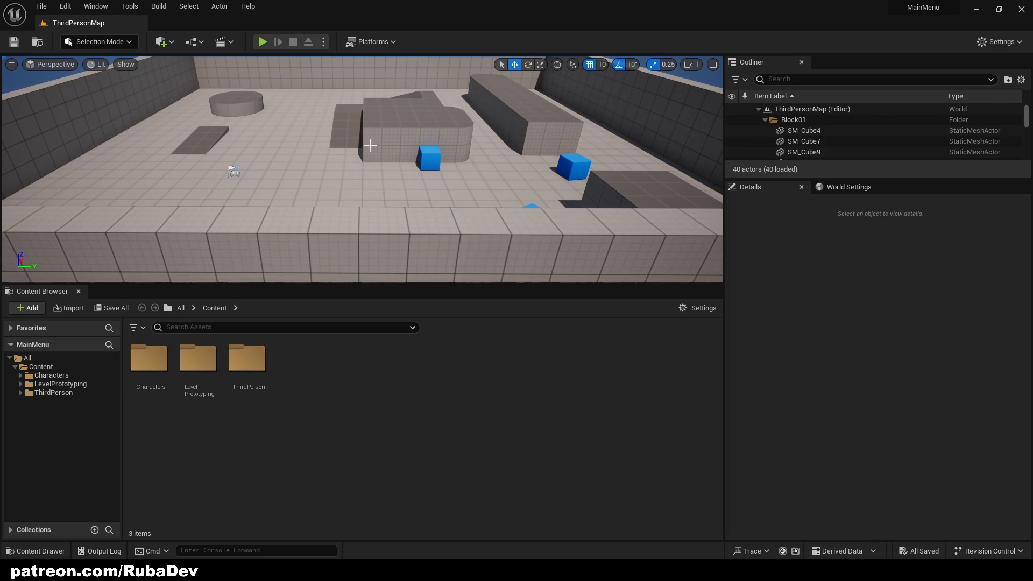
{"action": "right_click_drag", "start_coordinate": [456, 209], "coordinate": [451, 164]}
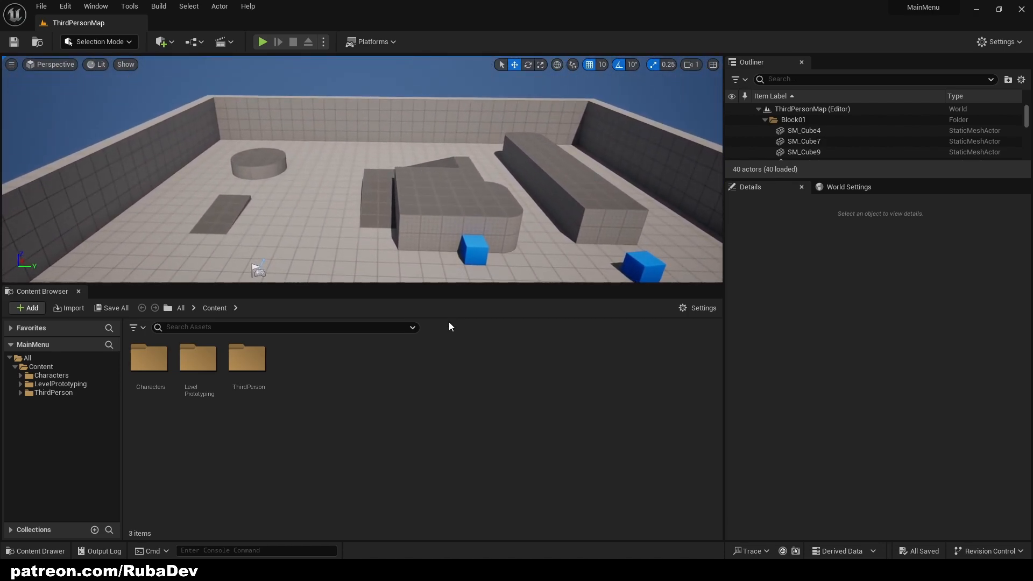
{"action": "left_click", "coordinate": [198, 382]}
{"action": "left_click", "coordinate": [231, 428]}
{"action": "mouse_move", "coordinate": [348, 204]}
{"action": "right_mouse_down"}
{"action": "mouse_move", "coordinate": [317, 218]}
{"action": "mouse_move", "coordinate": [343, 215]}
{"action": "right_mouse_up"}
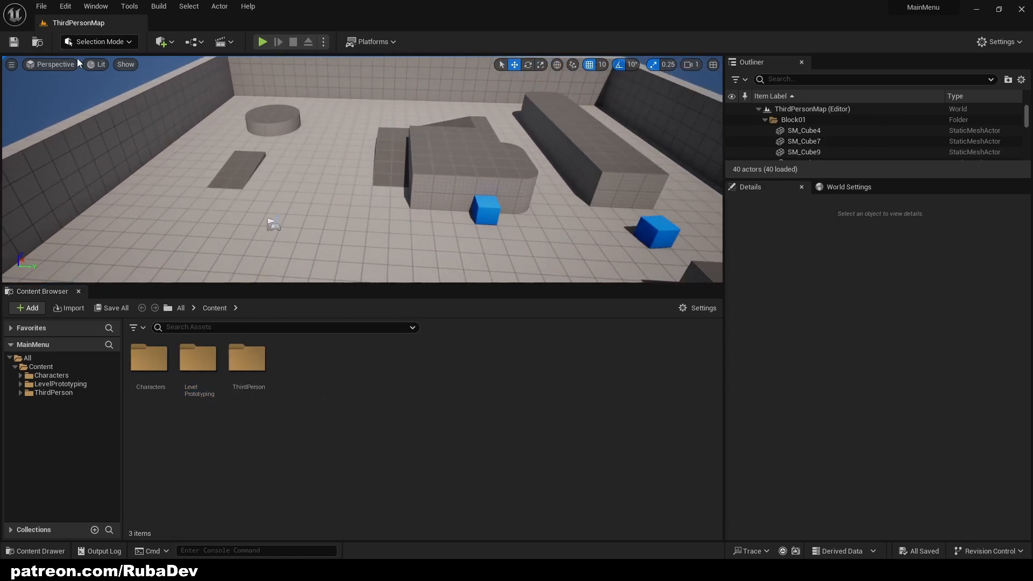
{"action": "left_click", "coordinate": [200, 360]}
{"action": "left_click", "coordinate": [280, 375]}
Create a new folder named MainMenu in the Content folder.
{"action": "right_click", "coordinate": [295, 360]}
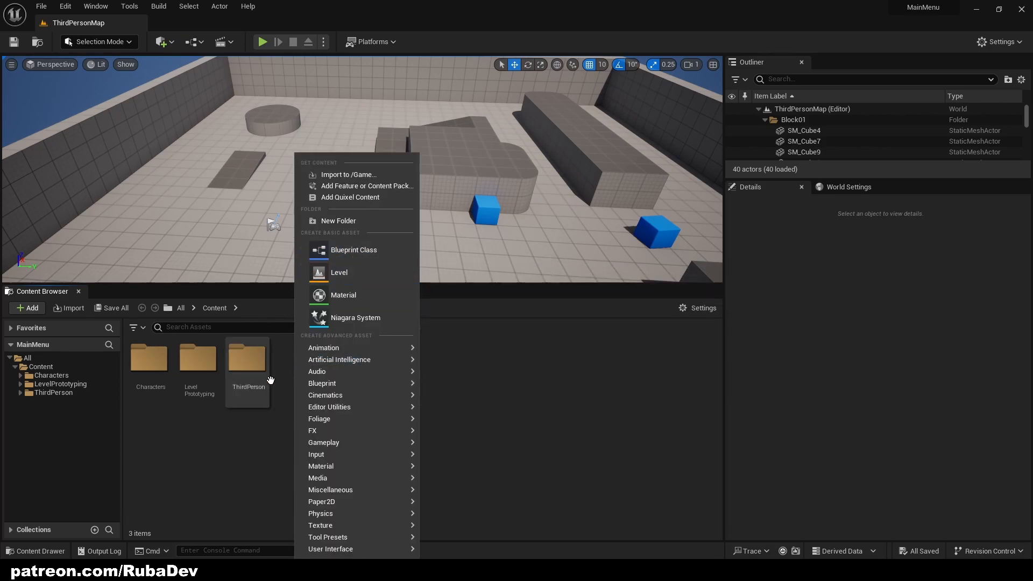
{"action": "left_click", "coordinate": [278, 362]}
{"action": "right_click", "coordinate": [279, 362]}
{"action": "left_click", "coordinate": [324, 225]}
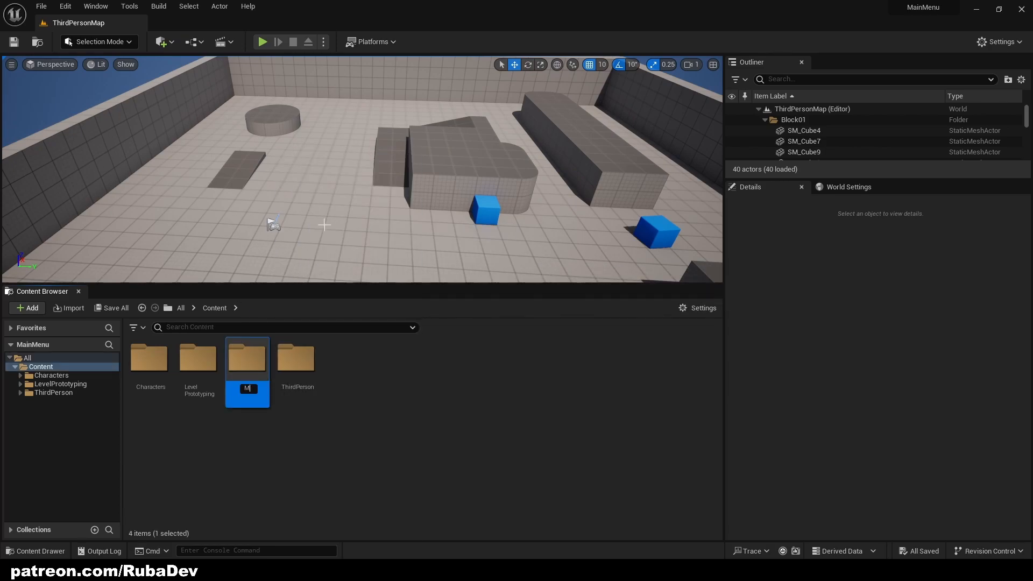
{"action": "type", "text": "MainMenu"}
{"action": "key", "text": "Return"}
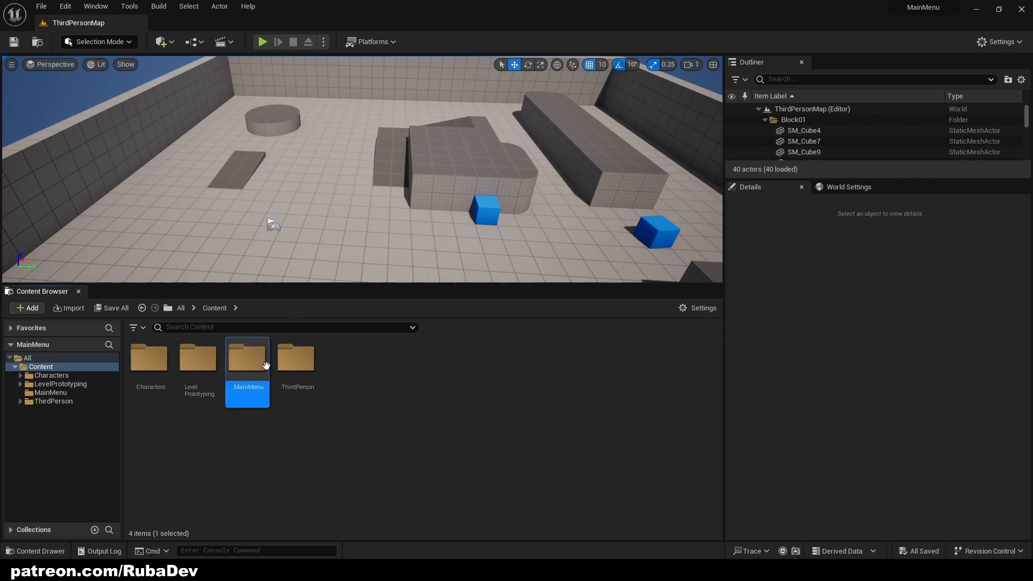
Create a level named MainMenu inside the MainMenu folder and open it, saving the new asset.
{"action": "double_click", "coordinate": [248, 355]}
{"action": "right_click_drag", "start_coordinate": [329, 250], "coordinate": [266, 269]}
{"action": "right_click", "coordinate": [231, 364]}
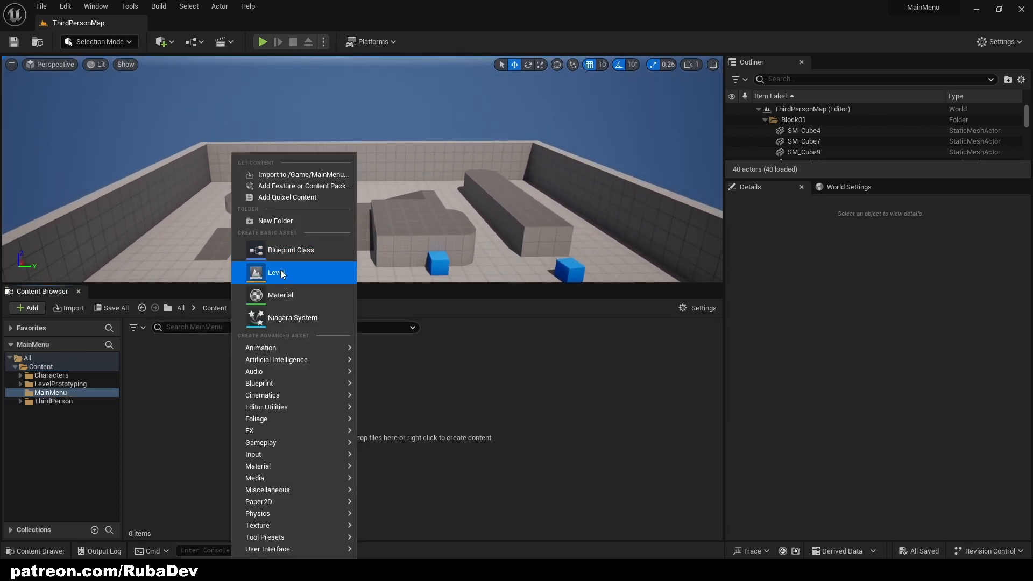
{"action": "left_click", "coordinate": [261, 269]}
{"action": "key", "text": "Return"}
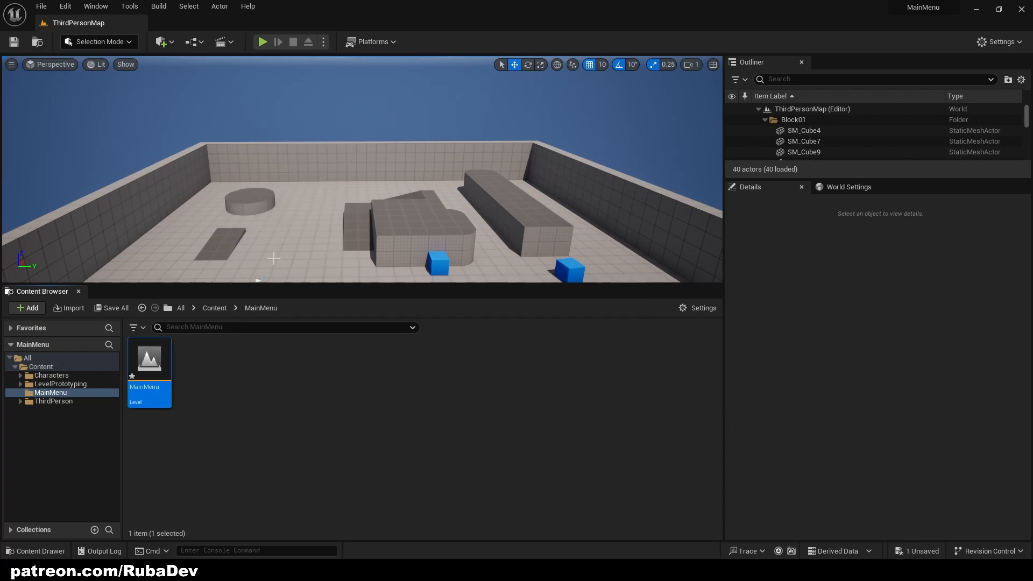
{"action": "double_click", "coordinate": [150, 376]}
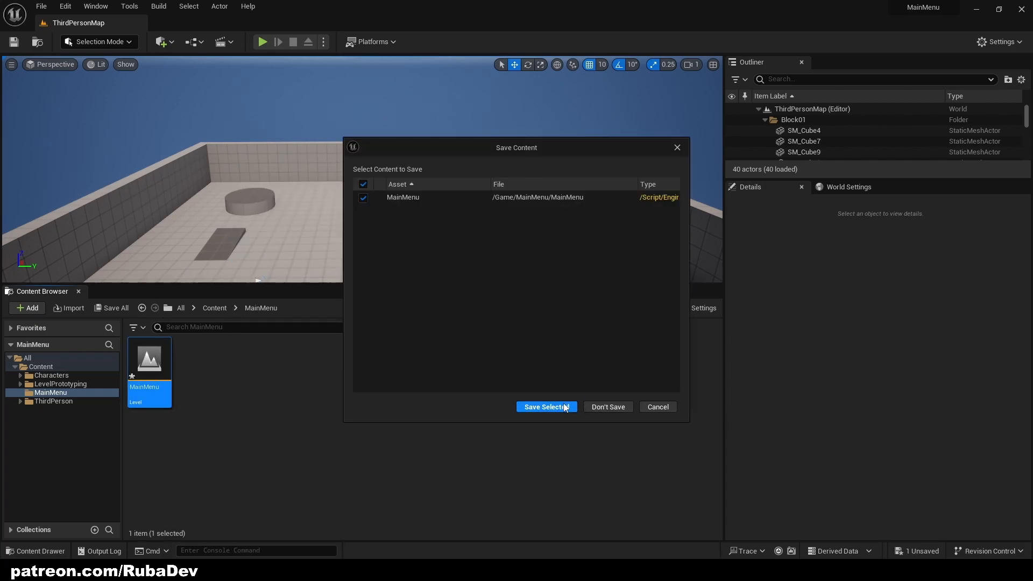
{"action": "left_click", "coordinate": [546, 407]}
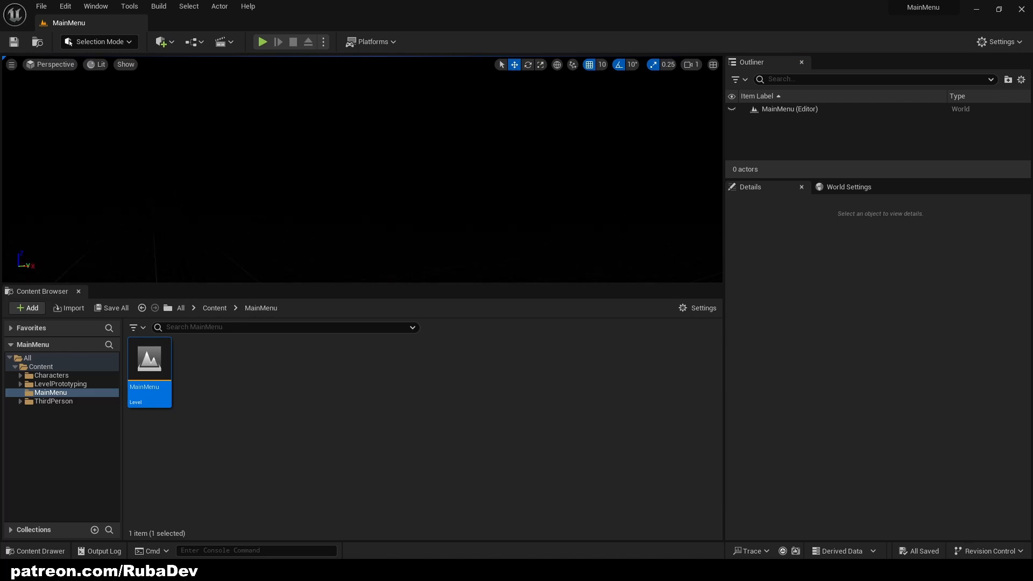
{"action": "left_click", "coordinate": [193, 365]}
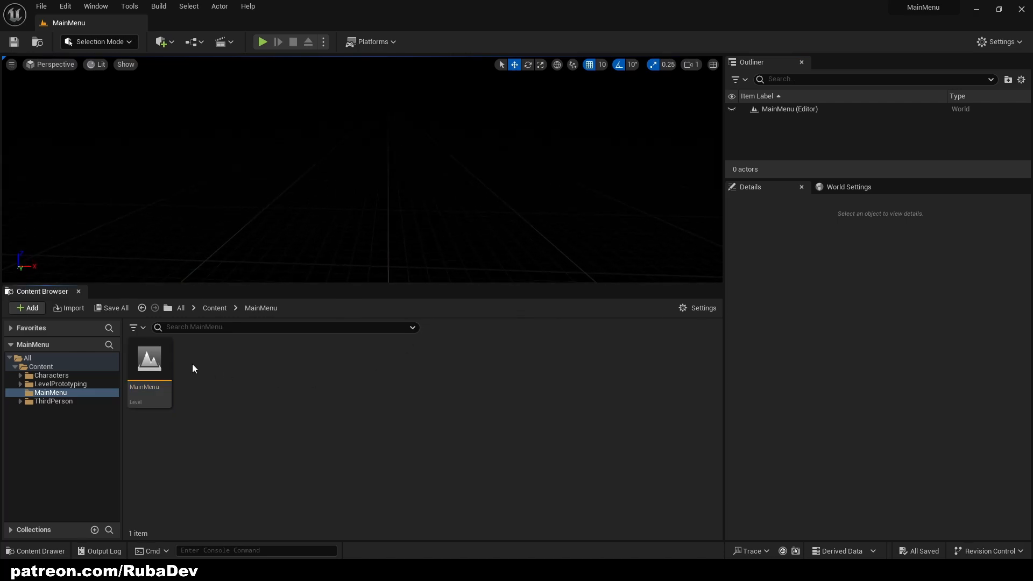
{"action": "left_click", "coordinate": [849, 187]}
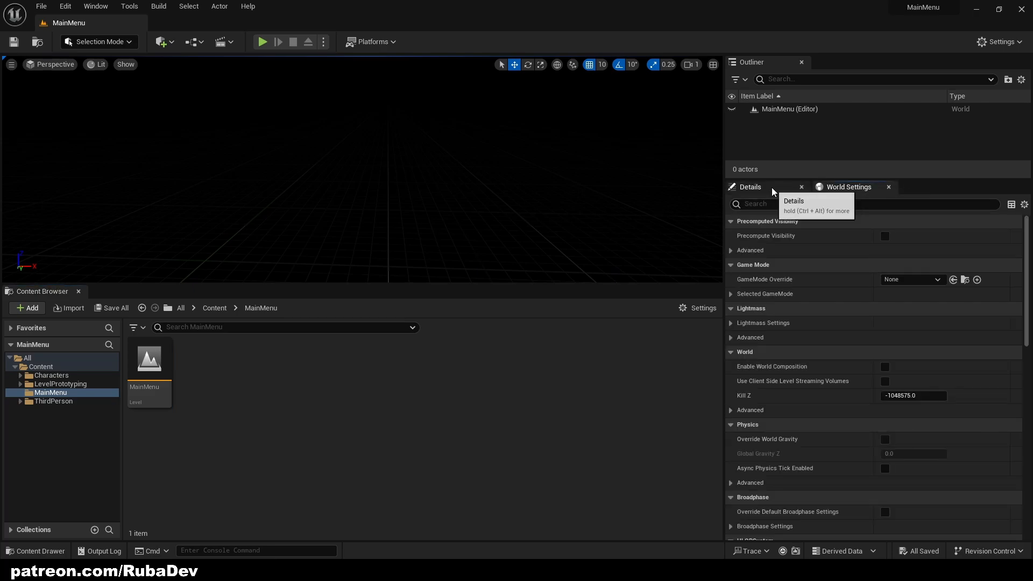
{"action": "left_click", "coordinate": [751, 186]}
{"action": "left_click", "coordinate": [205, 378]}
{"action": "right_click_drag", "start_coordinate": [315, 181], "coordinate": [310, 209]}
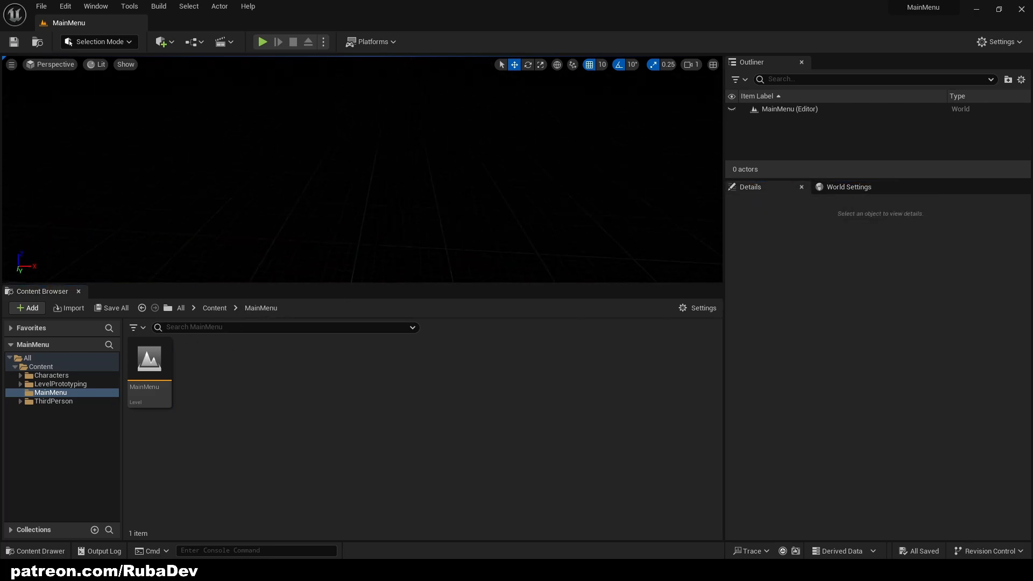
Create a Player Controller blueprint class named MainMenu_PC in the MainMenu folder.
{"action": "right_click", "coordinate": [204, 375]}
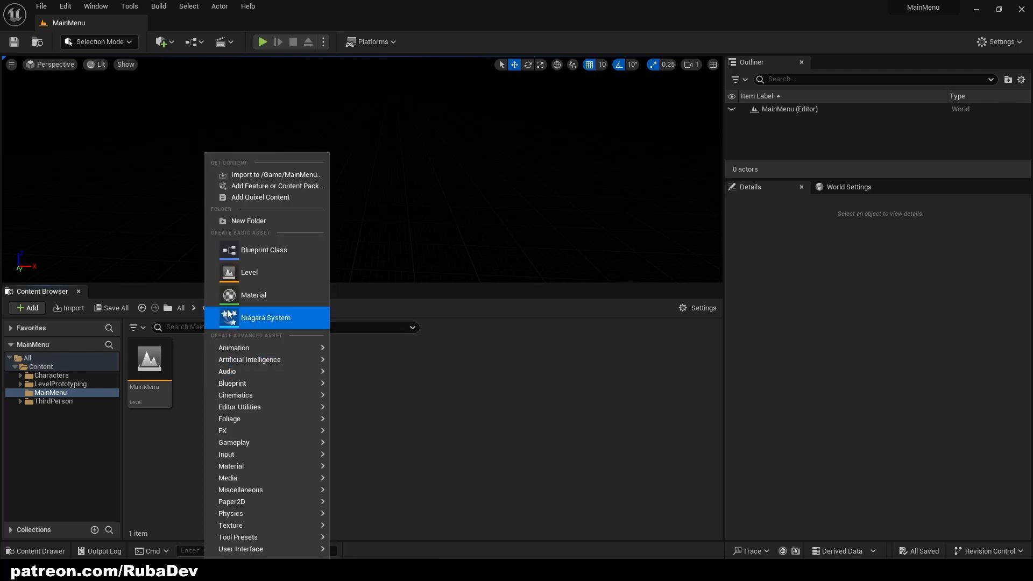
{"action": "left_click", "coordinate": [253, 249]}
{"action": "left_click", "coordinate": [396, 268]}
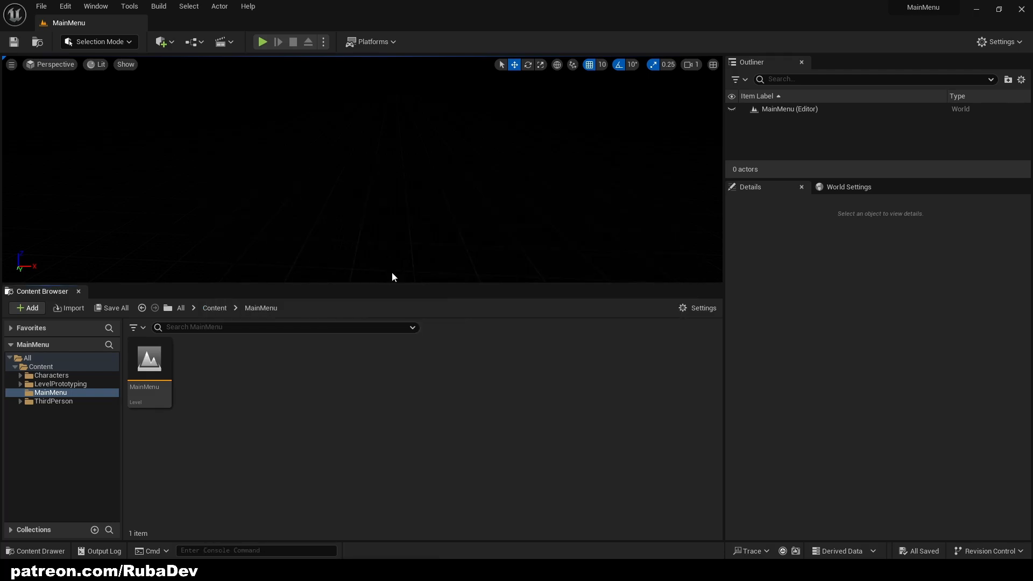
{"action": "type", "text": "MainMenu_PC"}
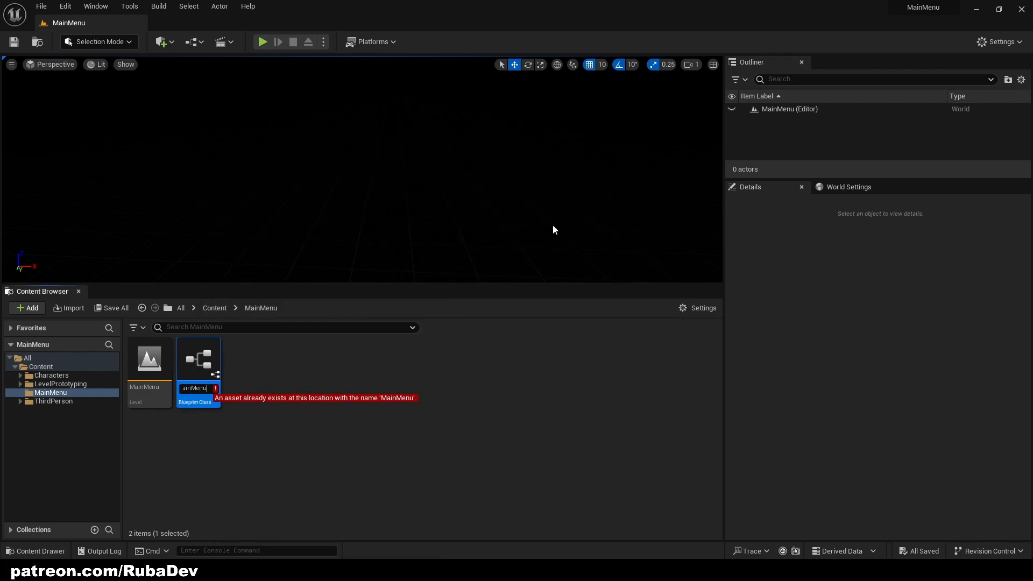
{"action": "key", "text": "Return"}
Create a Game Mode Base blueprint class named MainMenu_GM in the MainMenu folder.
{"action": "right_click", "coordinate": [256, 372]}
{"action": "left_click", "coordinate": [309, 253]}
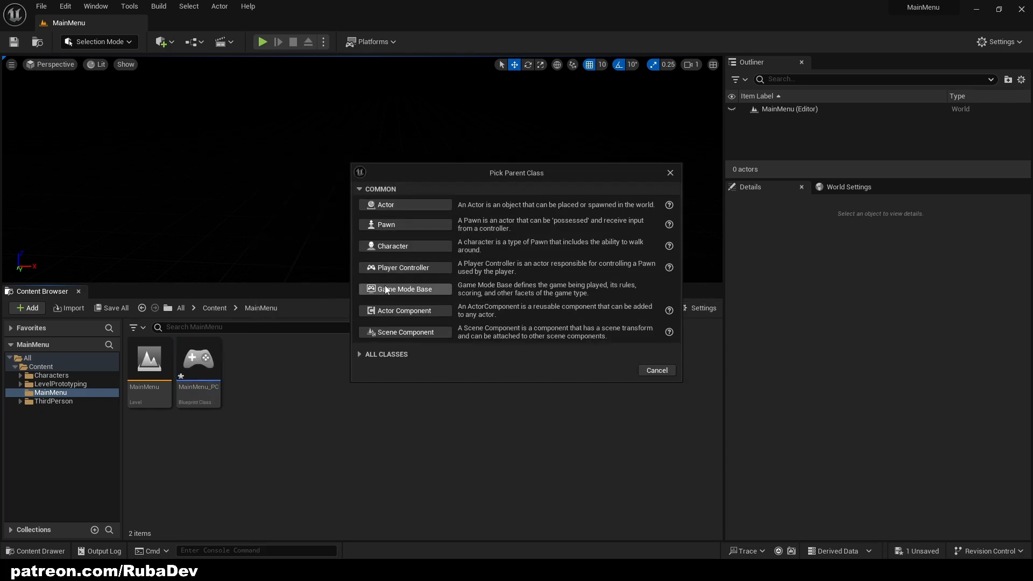
{"action": "left_click", "coordinate": [405, 290]}
{"action": "type", "text": "MainMenu_GM"}
{"action": "key", "text": "Return"}
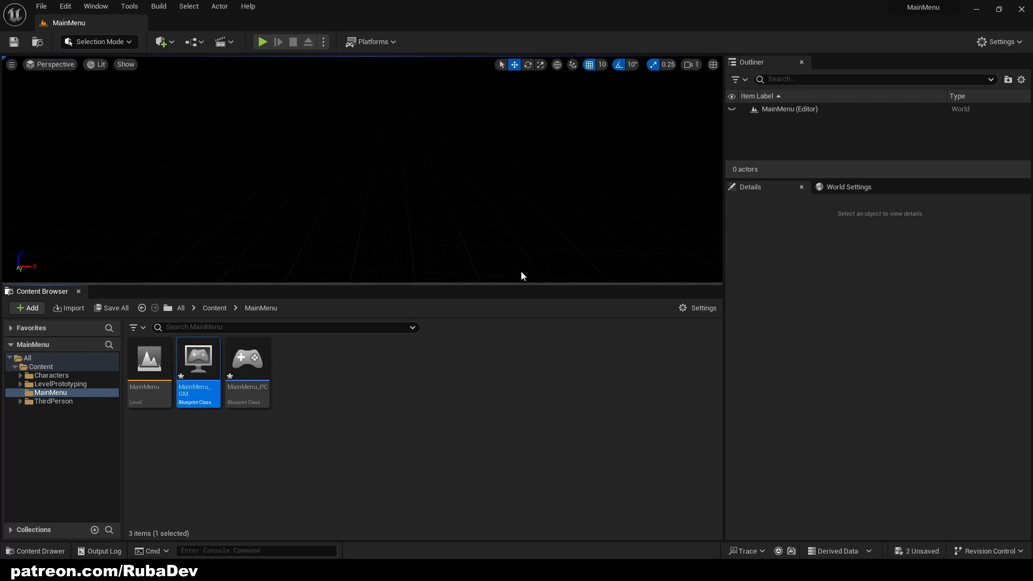
{"action": "left_click", "coordinate": [386, 416]}
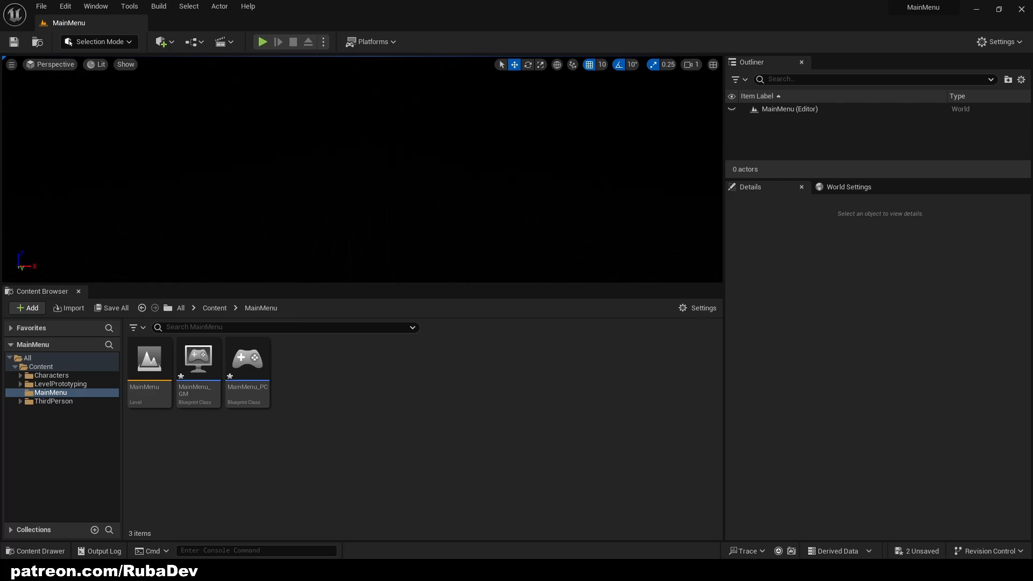
{"action": "mouse_move", "coordinate": [335, 284]}
{"action": "left_mouse_down"}
{"action": "mouse_move", "coordinate": [342, 402]}
{"action": "mouse_move", "coordinate": [340, 288]}
{"action": "left_mouse_up"}
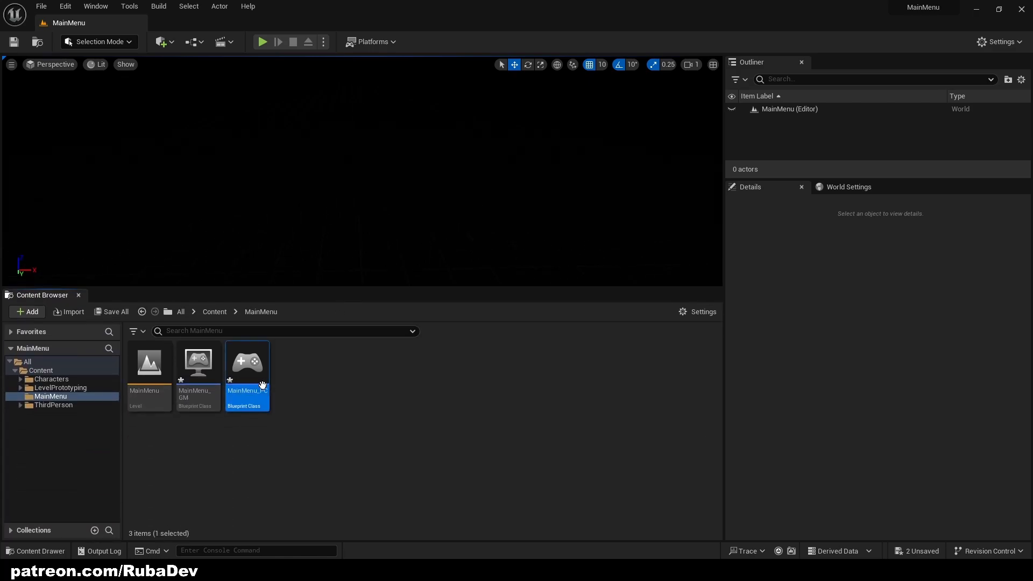
{"action": "right_click", "coordinate": [296, 396]}
{"action": "left_click", "coordinate": [351, 250]}
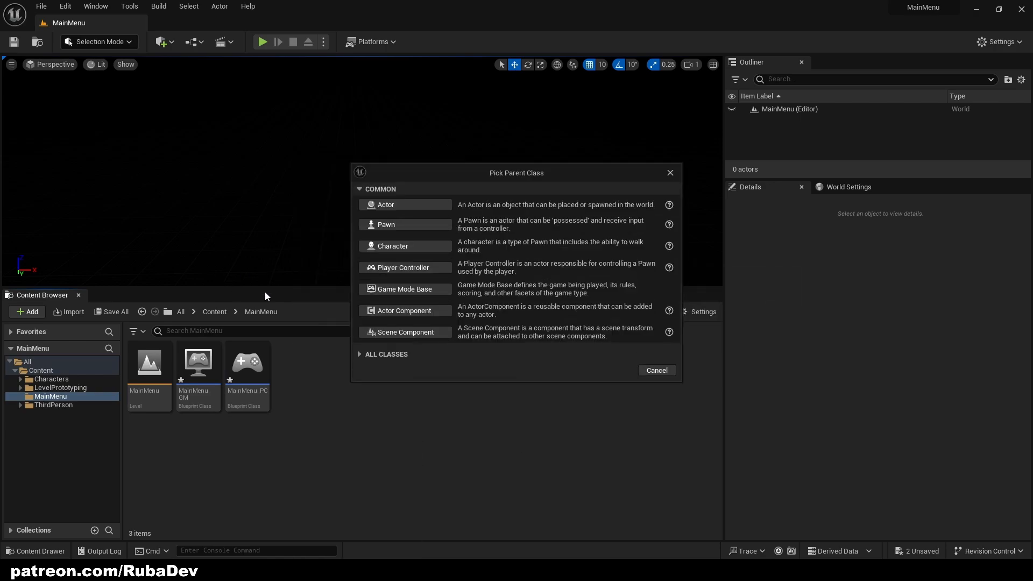
{"action": "left_click", "coordinate": [376, 355]}
{"action": "type", "text": "ga"}
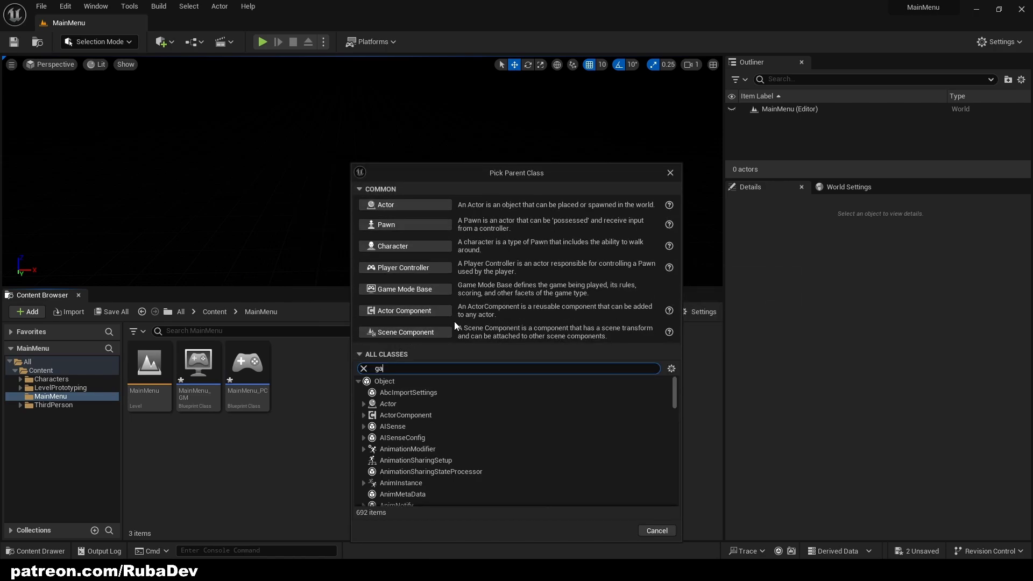
{"action": "type", "text": "memode"}
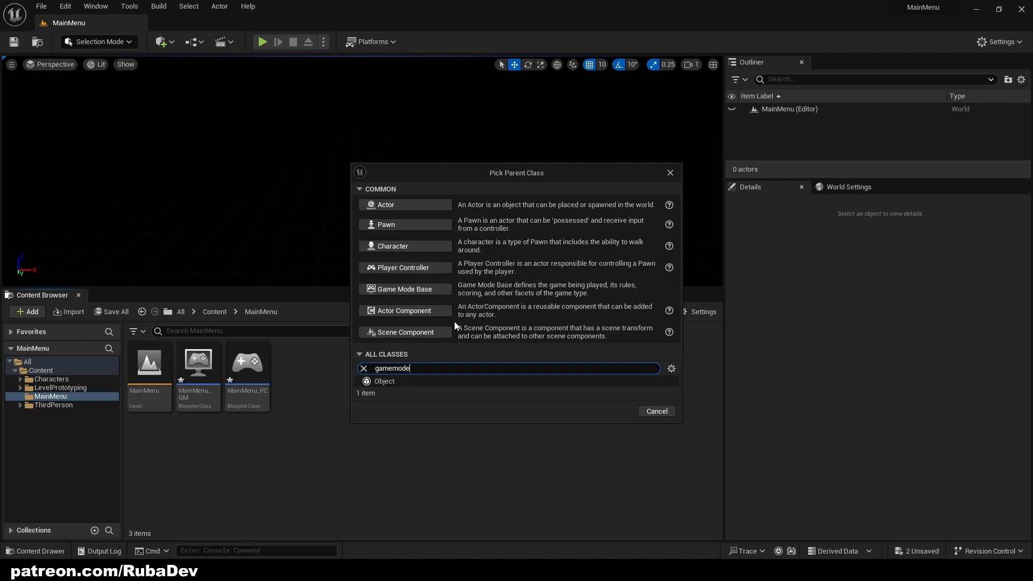
{"action": "left_click", "coordinate": [444, 449]}
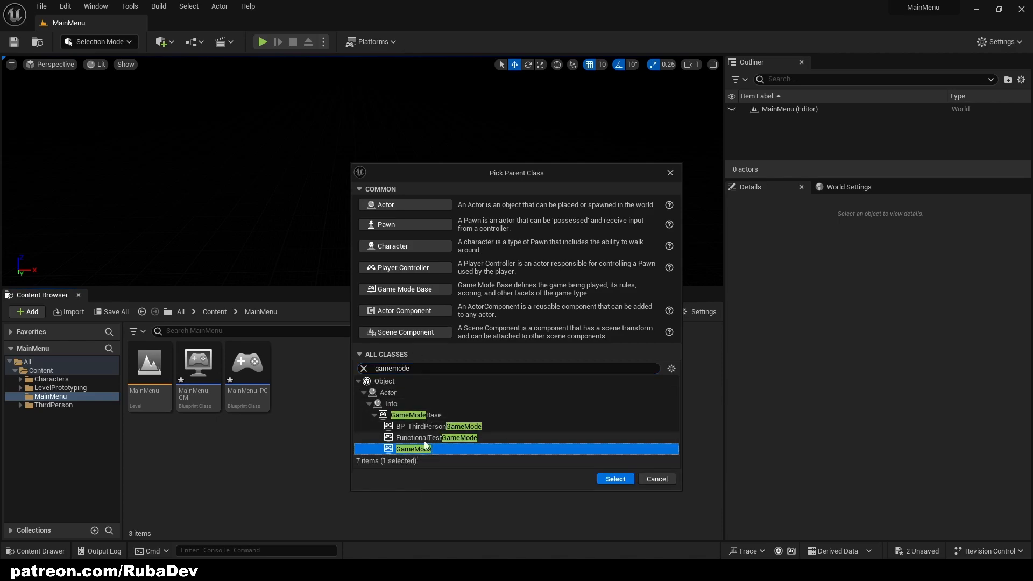
{"action": "left_click", "coordinate": [670, 172]}
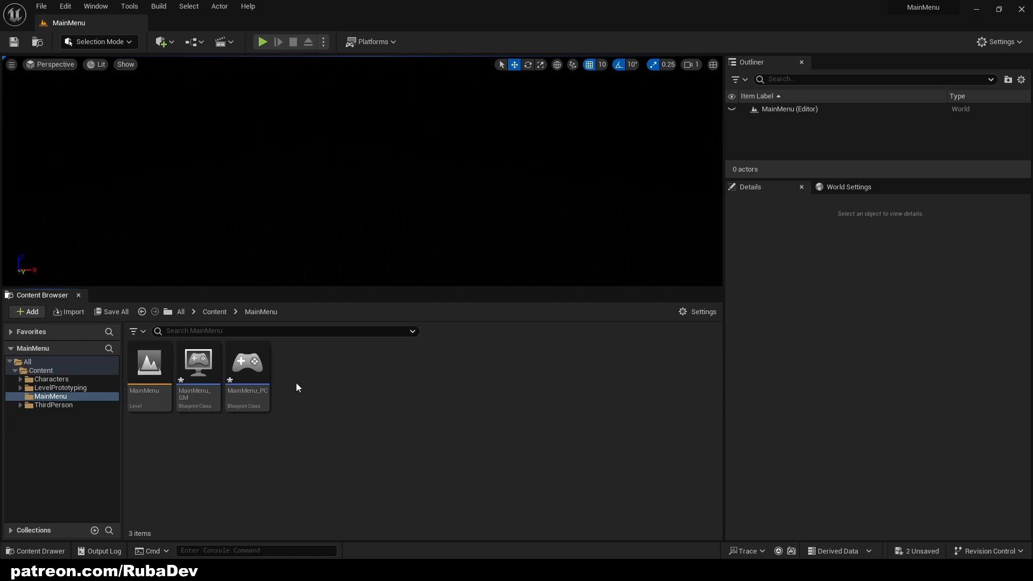
{"action": "left_click", "coordinate": [251, 365]}
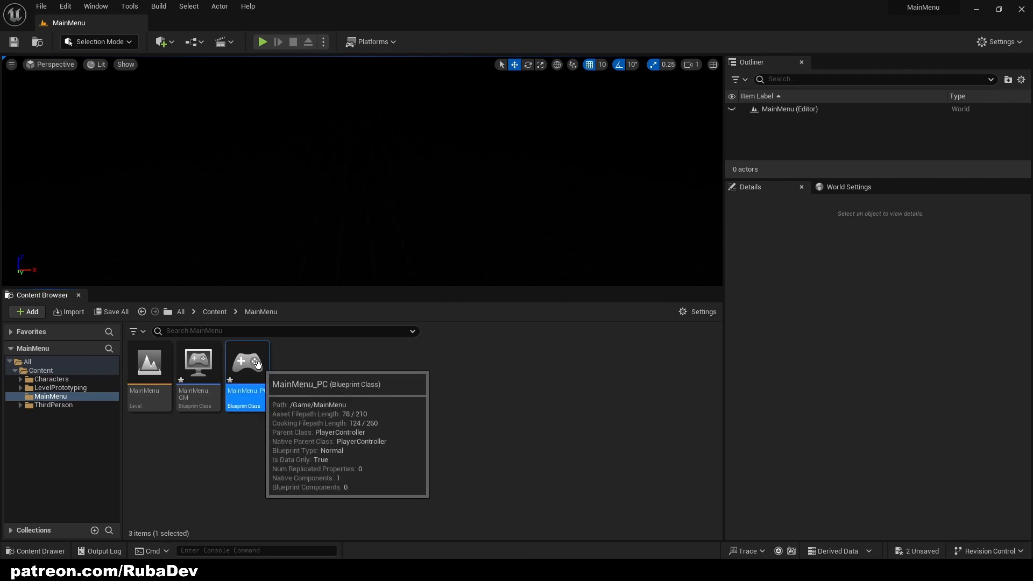
Create a User Widget blueprint named MainMenu_UI in the MainMenu folder.
{"action": "right_click", "coordinate": [301, 375]}
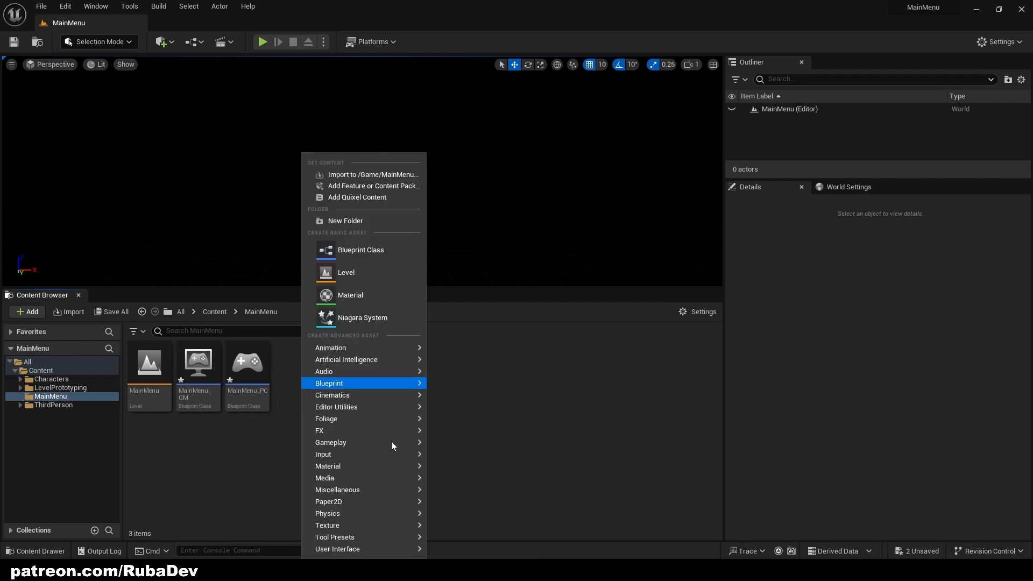
{"action": "mouse_move", "coordinate": [340, 550]}
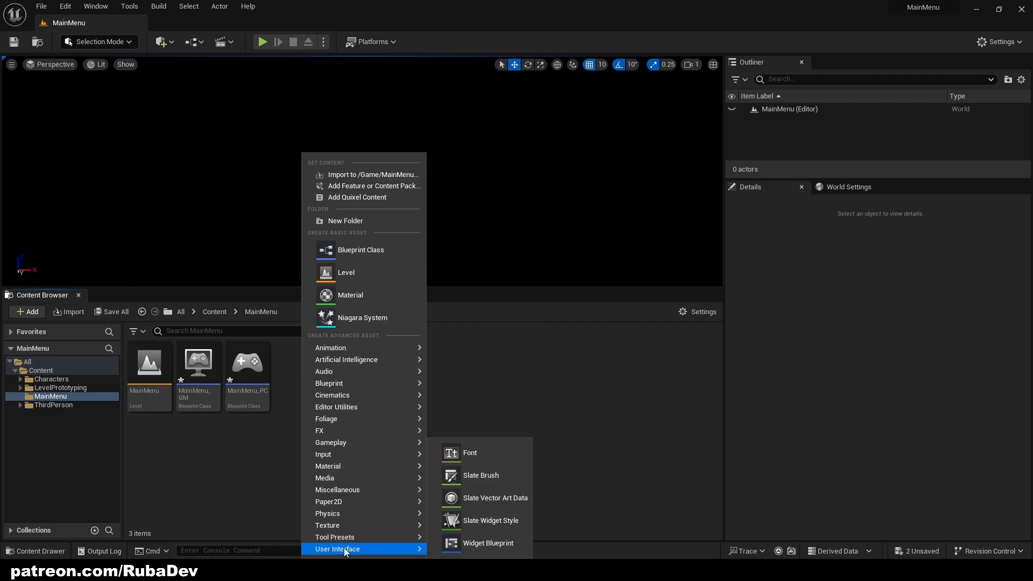
{"action": "left_click", "coordinate": [454, 549]}
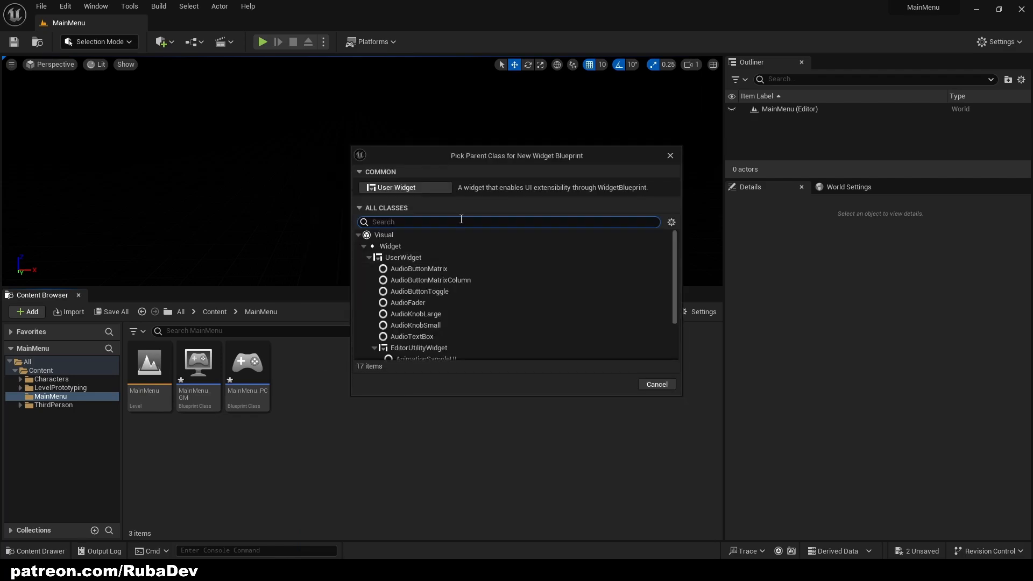
{"action": "left_click", "coordinate": [415, 190]}
{"action": "type", "text": "MainMenu_UI"}
{"action": "key", "text": "Return"}
{"action": "left_click", "coordinate": [454, 369]}
Open MainMenu_PC's Event Graph and delete the default event nodes other than Event BeginPlay.
{"action": "left_click", "coordinate": [233, 364]}
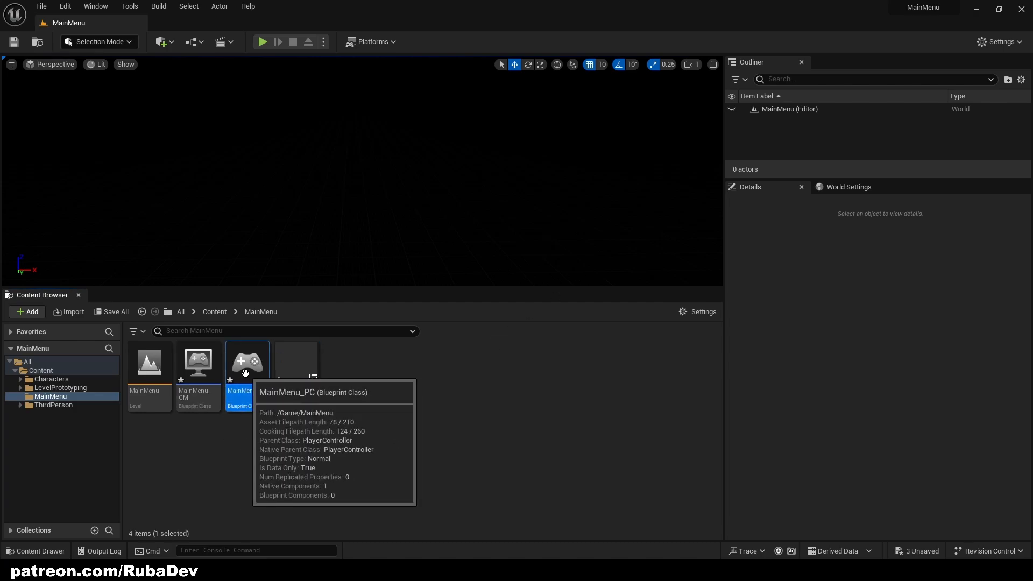
{"action": "double_click", "coordinate": [250, 381]}
{"action": "left_click", "coordinate": [353, 64]}
{"action": "right_click_drag", "start_coordinate": [398, 162], "coordinate": [402, 136]}
{"action": "left_click_drag", "start_coordinate": [457, 316], "coordinate": [240, 199]}
{"action": "right_click_drag", "start_coordinate": [323, 192], "coordinate": [270, 216]}
{"action": "key", "text": "Delete"}
{"action": "right_click_drag", "start_coordinate": [316, 175], "coordinate": [335, 280]}
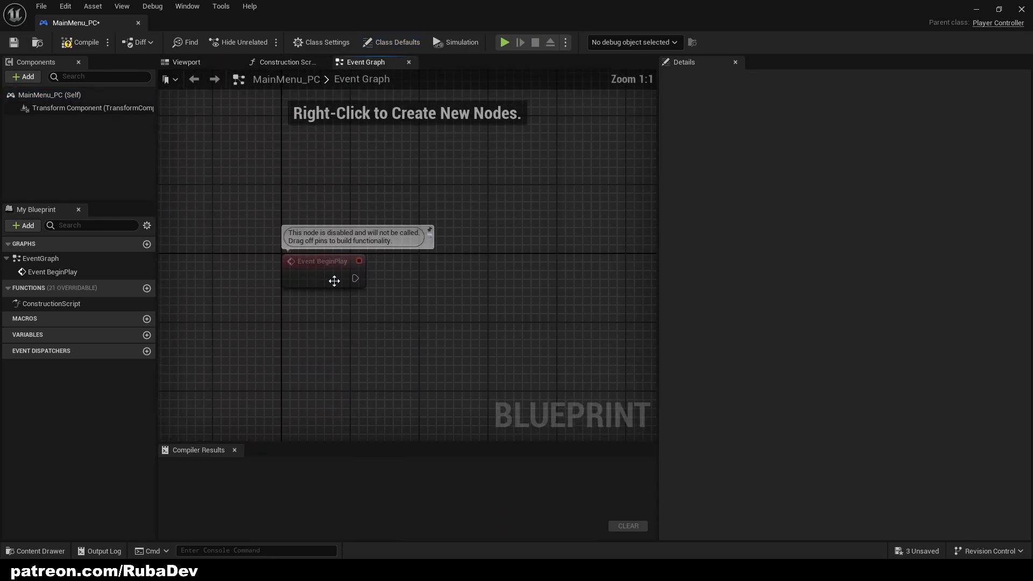
{"action": "right_click_drag", "start_coordinate": [391, 359], "coordinate": [348, 269]}
Add a Create Widget node executed from Event BeginPlay and align it beside the event.
{"action": "left_click_drag", "start_coordinate": [350, 242], "coordinate": [458, 304]}
{"action": "type", "text": "crea"}
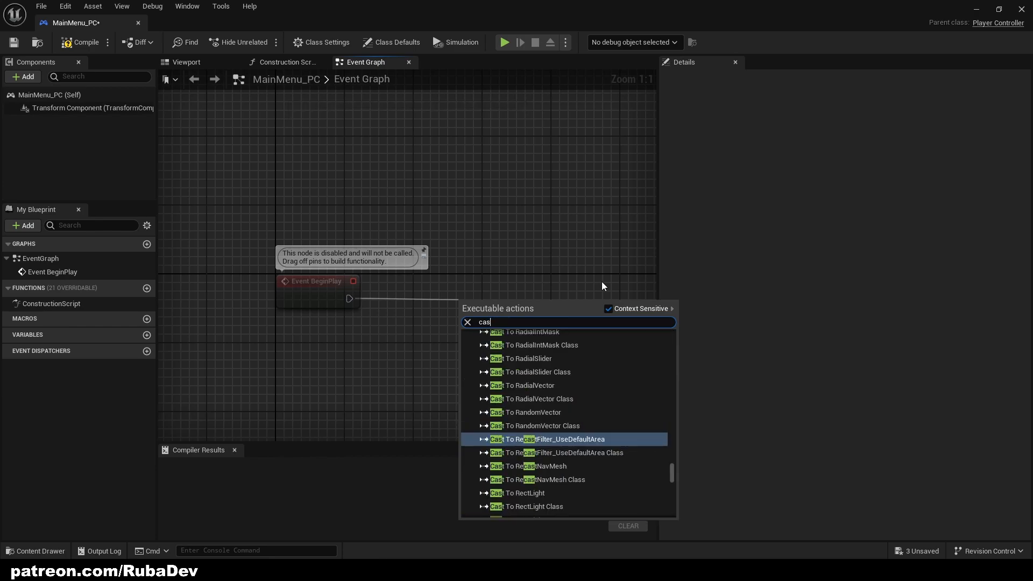
{"action": "type", "text": "te widget"}
{"action": "key", "text": "Return"}
{"action": "right_click_drag", "start_coordinate": [532, 288], "coordinate": [429, 219]}
{"action": "left_click_drag", "start_coordinate": [438, 237], "coordinate": [447, 211]}
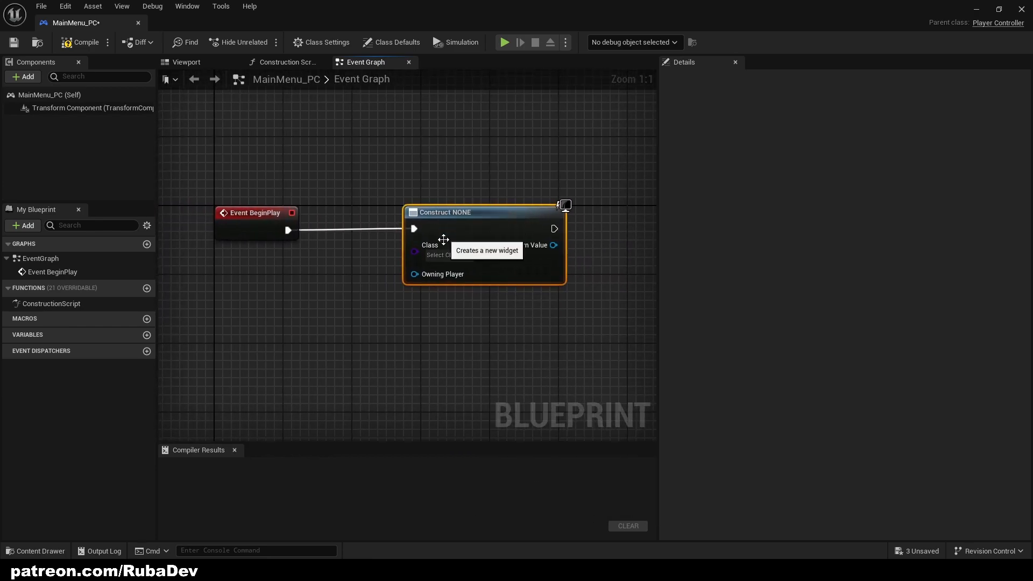
Set the Create Widget node's class to MainMenu_UI.
{"action": "left_click", "coordinate": [448, 255]}
{"action": "left_click", "coordinate": [476, 400]}
{"action": "left_click", "coordinate": [452, 255]}
{"action": "left_click", "coordinate": [468, 397]}
Add an Add to Viewport node fed by the Create Widget node's Return Value.
{"action": "right_click_drag", "start_coordinate": [522, 323], "coordinate": [419, 323]}
{"action": "left_click_drag", "start_coordinate": [447, 248], "coordinate": [514, 251]}
{"action": "type", "text": "a"}
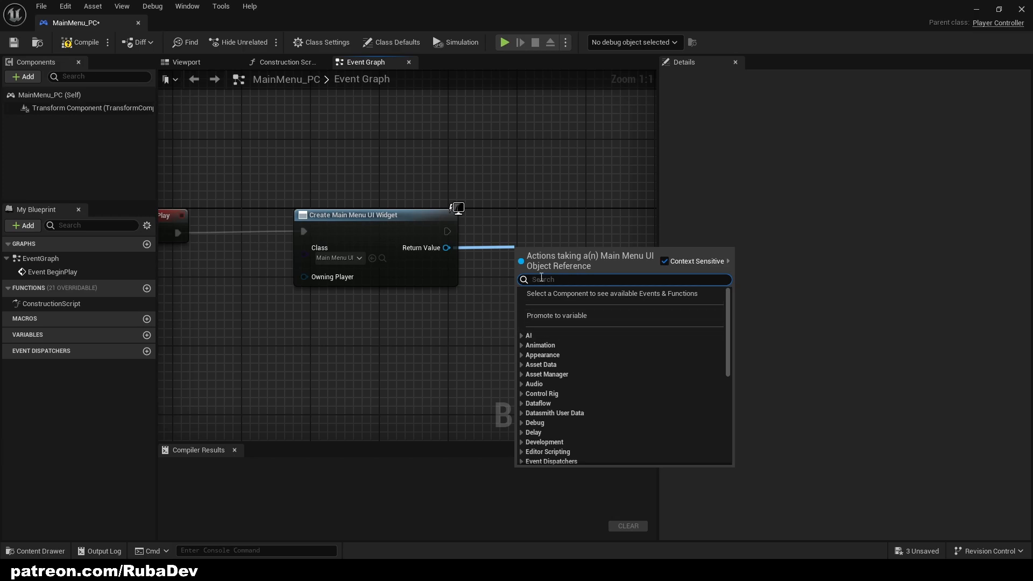
{"action": "type", "text": "dd to v"}
{"action": "key", "text": "Return"}
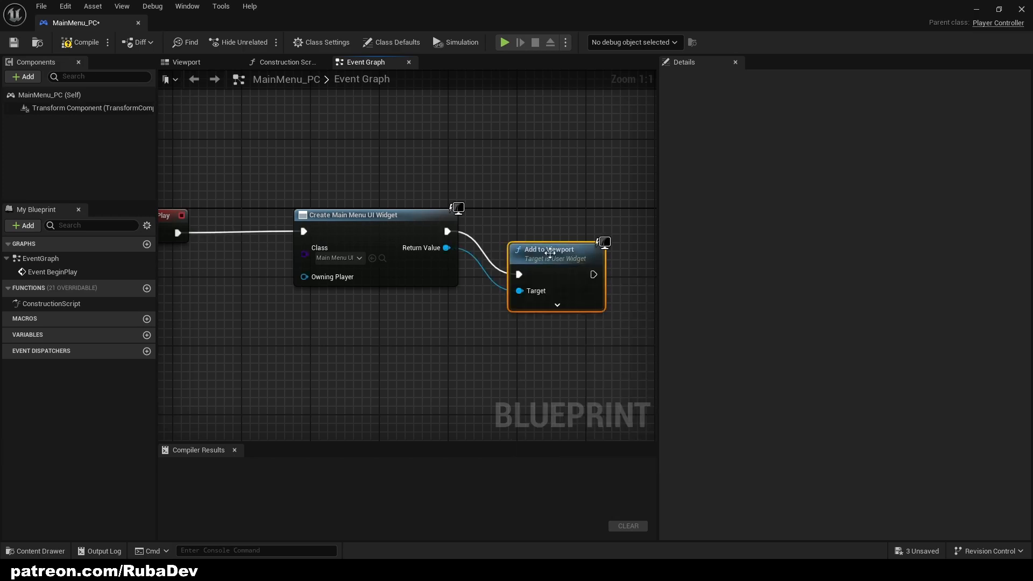
Align the Event BeginPlay node with the Create Main Menu UI Widget node and compile the blueprint.
{"action": "right_click_drag", "start_coordinate": [162, 201], "coordinate": [286, 199]}
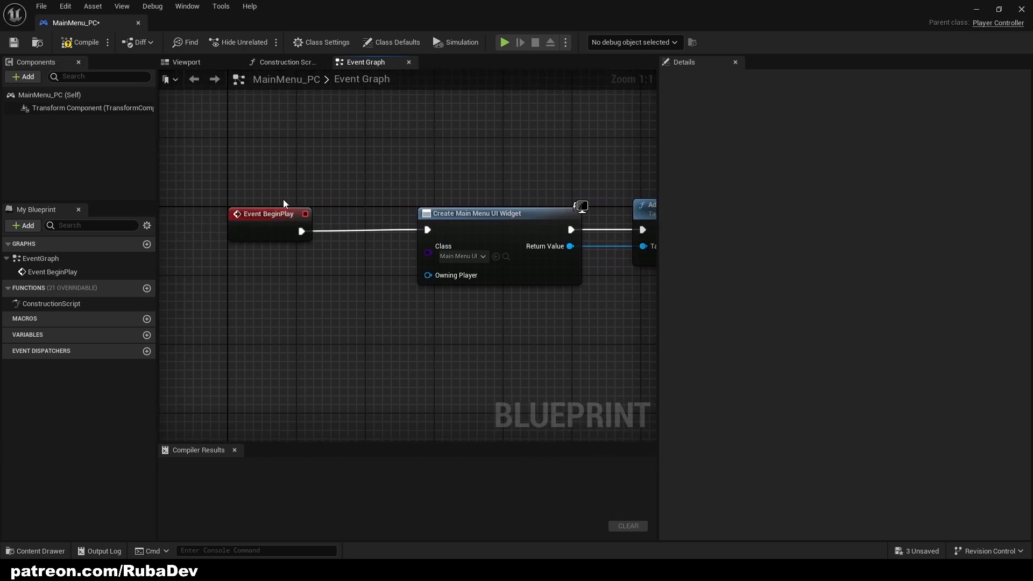
{"action": "left_click_drag", "start_coordinate": [280, 220], "coordinate": [282, 212]}
{"action": "right_click_drag", "start_coordinate": [307, 191], "coordinate": [203, 183]}
{"action": "left_click", "coordinate": [69, 44]}
Widen the gap between Event BeginPlay and the Create Widget node to make room for more nodes.
{"action": "scroll", "coordinate": [237, 195], "scroll_direction": "down", "scroll_amount": 2}
{"action": "left_click_drag", "start_coordinate": [520, 313], "coordinate": [639, 209]}
{"action": "right_click_drag", "start_coordinate": [396, 189], "coordinate": [649, 199]}
{"action": "left_click_drag", "start_coordinate": [393, 216], "coordinate": [270, 215]}
{"action": "right_click_drag", "start_coordinate": [446, 201], "coordinate": [479, 210]}
Add a Get Player Controller node above Event BeginPlay.
{"action": "right_click", "coordinate": [293, 185]}
{"action": "type", "text": "get player control"}
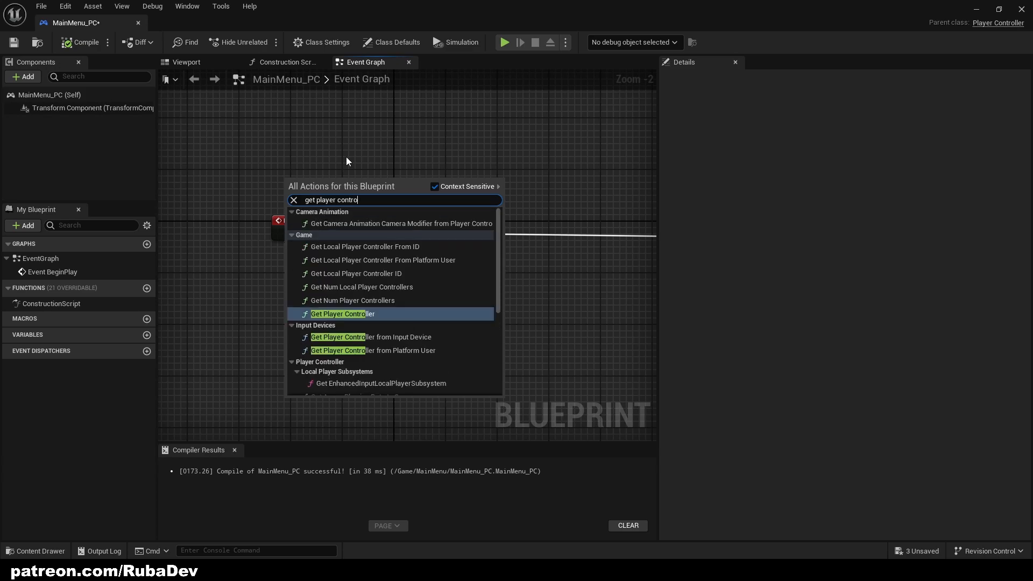
{"action": "key", "text": "Return"}
{"action": "scroll", "coordinate": [350, 162], "scroll_direction": "up", "scroll_amount": 2}
{"action": "scroll", "coordinate": [356, 194], "scroll_direction": "down", "scroll_amount": 4}
{"action": "scroll", "coordinate": [380, 209], "scroll_direction": "up", "scroll_amount": 3}
{"action": "right_click_drag", "start_coordinate": [367, 190], "coordinate": [330, 215]}
Add a Set Show Mouse Cursor node targeting the player controller, executed from Event BeginPlay, with Show Mouse Cursor enabled.
{"action": "left_click_drag", "start_coordinate": [308, 218], "coordinate": [344, 262]}
{"action": "type", "text": "set show mouse"}
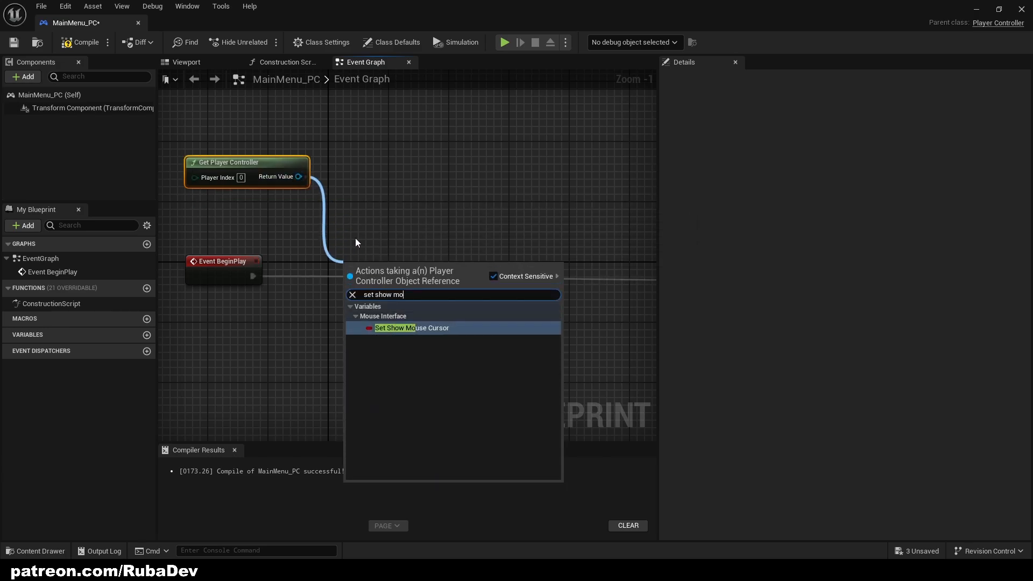
{"action": "key", "text": "Return"}
{"action": "left_click_drag", "start_coordinate": [337, 276], "coordinate": [337, 283]}
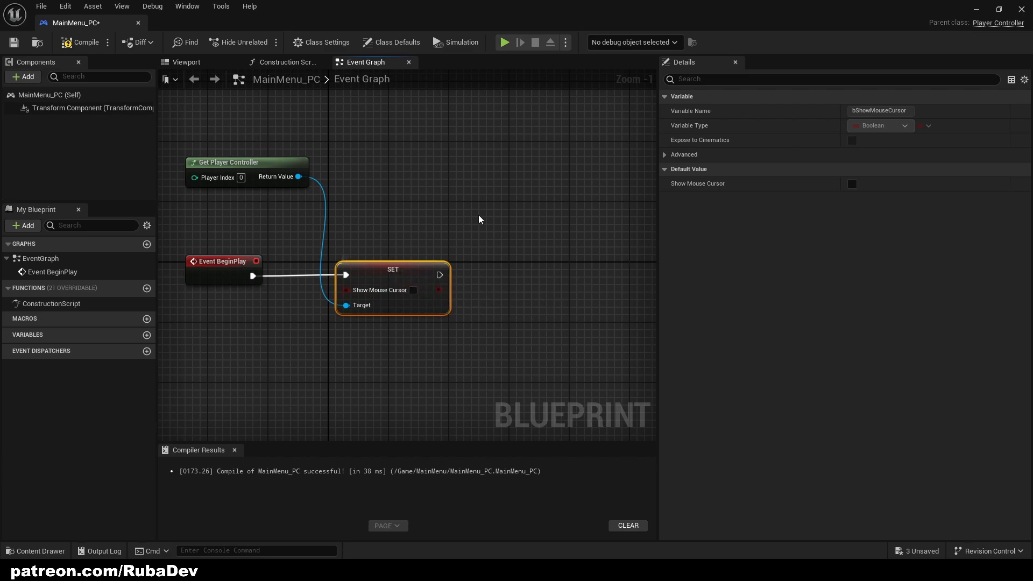
{"action": "left_click", "coordinate": [414, 290]}
Delete the Get Player Controller node and feed the Show Mouse Cursor setter's Target with a Self reference.
{"action": "left_click", "coordinate": [247, 159]}
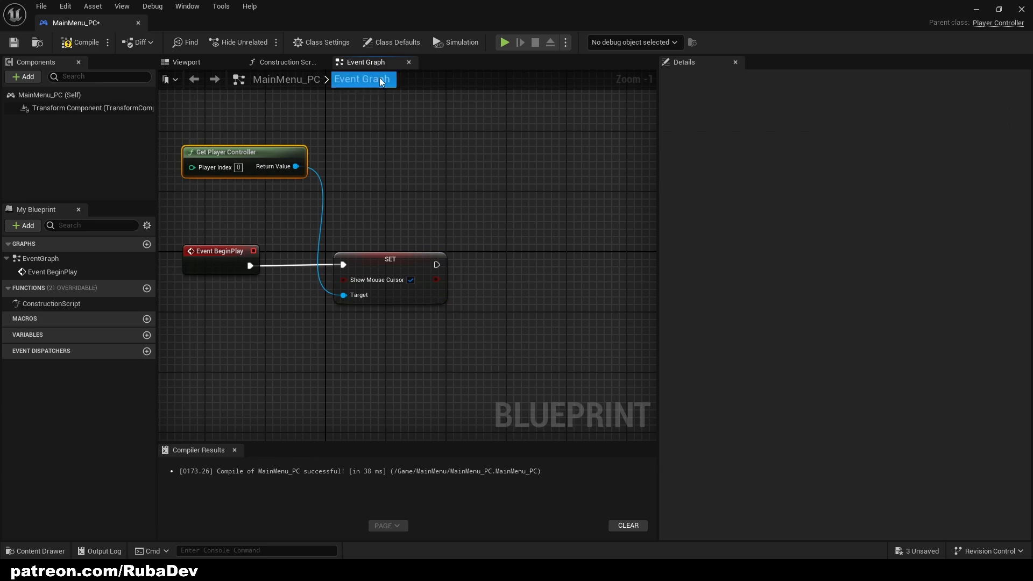
{"action": "key", "text": "Delete"}
{"action": "left_click_drag", "start_coordinate": [340, 295], "coordinate": [354, 322]}
{"action": "type", "text": "self"}
{"action": "key", "text": "Return"}
{"action": "left_click", "coordinate": [497, 317]}
Add a Set Input Mode UI Only node executed after the Show Mouse Cursor setter.
{"action": "right_click_drag", "start_coordinate": [497, 317], "coordinate": [389, 307]}
{"action": "left_click_drag", "start_coordinate": [335, 256], "coordinate": [521, 243]}
{"action": "type", "text": "setz i"}
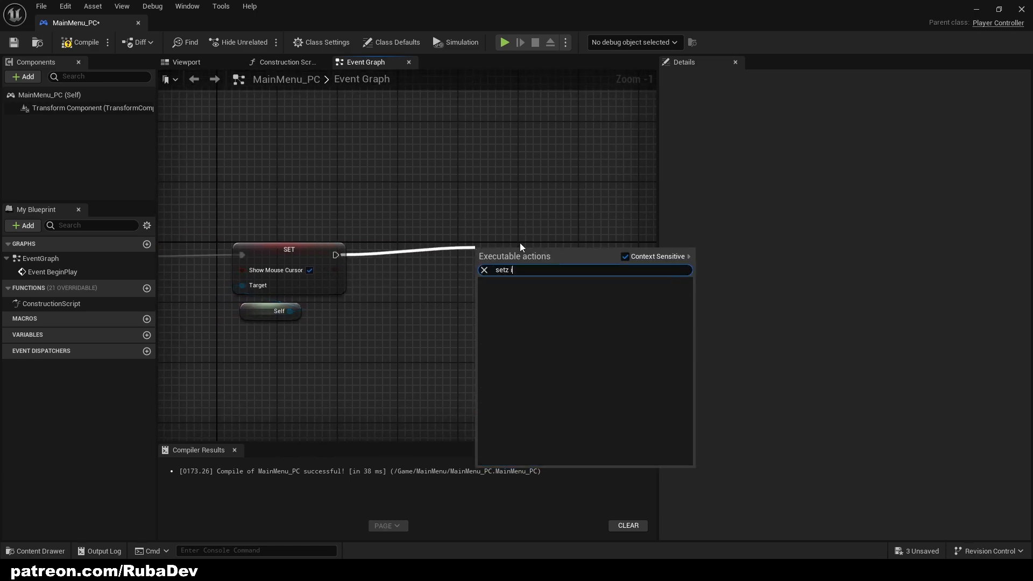
{"action": "key", "text": "BackSpace"}
{"action": "key", "text": "BackSpace"}
{"action": "key", "text": "BackSpace"}
{"action": "type", "text": "input ui"}
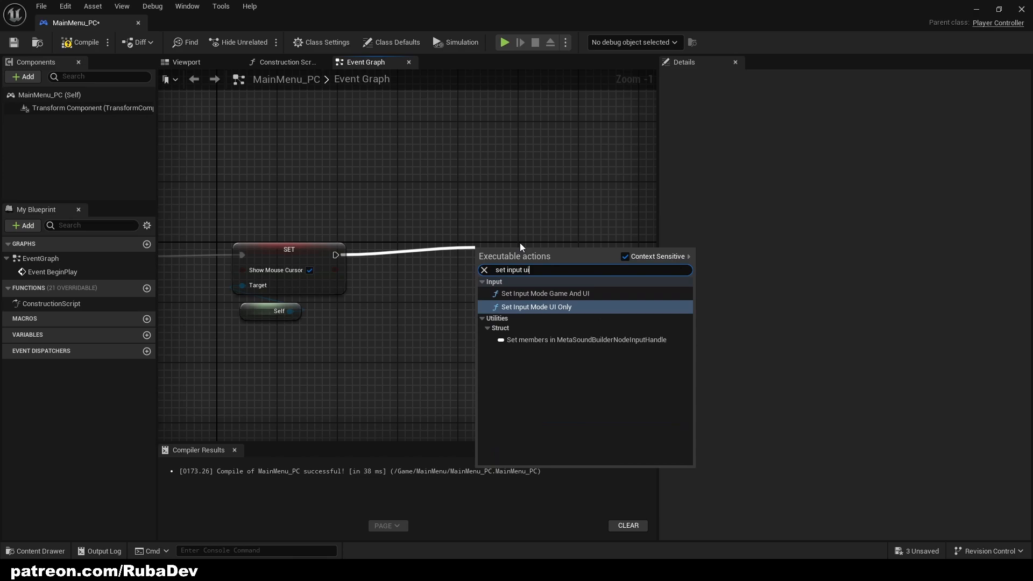
{"action": "key", "text": "Return"}
Connect a Self reference to Set Input Mode UI Only's Player Controller input and place it above the node.
{"action": "right_click_drag", "start_coordinate": [506, 240], "coordinate": [413, 227]}
{"action": "left_click_drag", "start_coordinate": [413, 256], "coordinate": [435, 216]}
{"action": "type", "text": "self"}
{"action": "key", "text": "Return"}
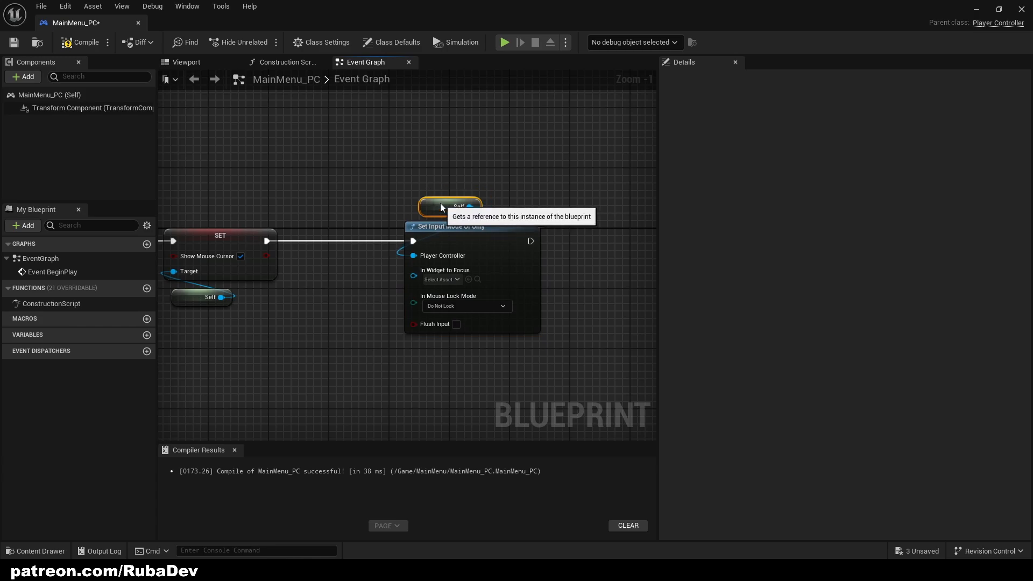
{"action": "right_click_drag", "start_coordinate": [416, 197], "coordinate": [370, 212]}
{"action": "left_click_drag", "start_coordinate": [388, 230], "coordinate": [381, 224]}
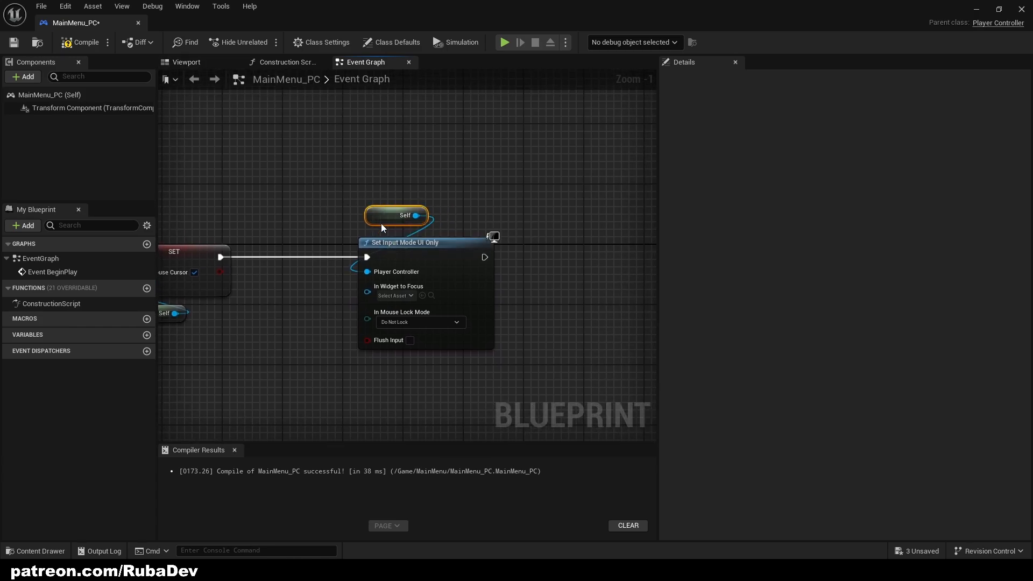
{"action": "left_click", "coordinate": [340, 208]}
Connect Set Input Mode UI Only's execution output to the Create Main Menu UI Widget node and tidy the Self reference.
{"action": "right_click_drag", "start_coordinate": [341, 207], "coordinate": [262, 157]}
{"action": "scroll", "coordinate": [433, 177], "scroll_direction": "down", "scroll_amount": 2}
{"action": "mouse_move", "coordinate": [372, 195]}
{"action": "left_mouse_down"}
{"action": "mouse_move", "coordinate": [498, 207]}
{"action": "mouse_move", "coordinate": [540, 197]}
{"action": "mouse_move", "coordinate": [387, 195]}
{"action": "left_mouse_up"}
{"action": "left_click_drag", "start_coordinate": [296, 166], "coordinate": [302, 166]}
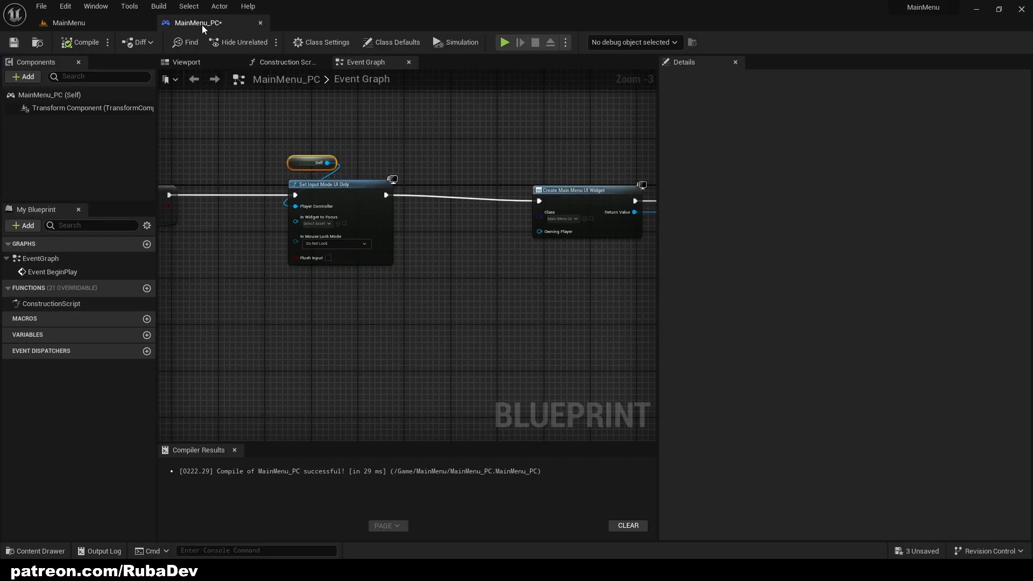
In the MainMenu level's World Settings, set the GameMode Override to MainMenu_GM.
{"action": "left_click", "coordinate": [112, 24]}
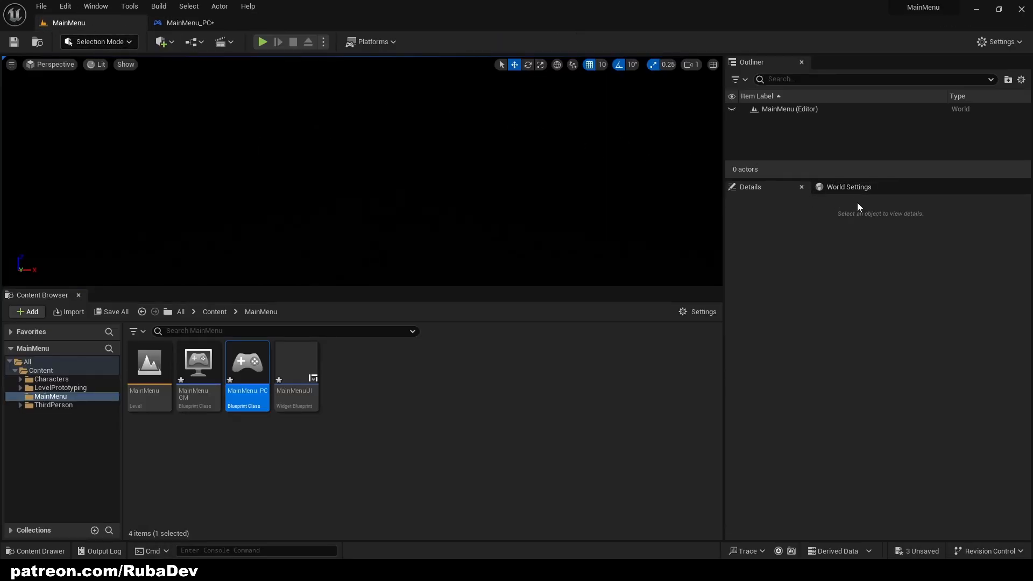
{"action": "left_click", "coordinate": [845, 188]}
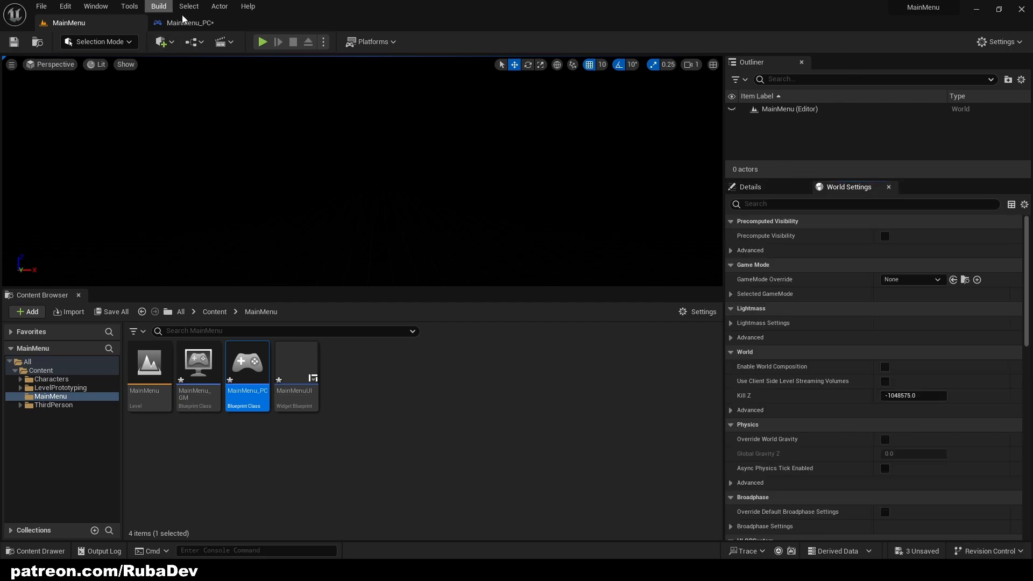
{"action": "left_click", "coordinate": [85, 7]}
{"action": "left_click", "coordinate": [87, 6]}
{"action": "left_click", "coordinate": [87, 7]}
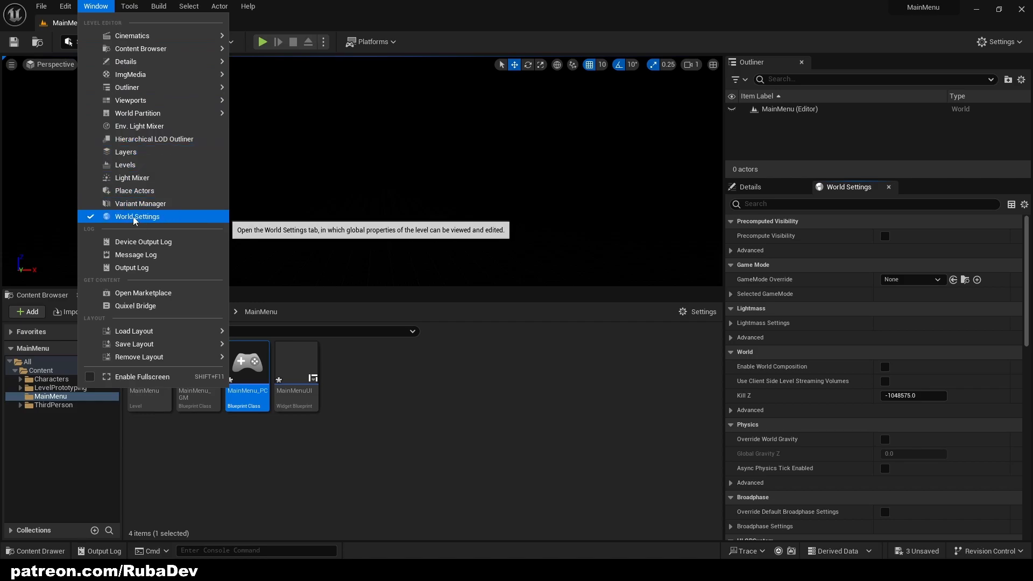
{"action": "left_click", "coordinate": [905, 279]}
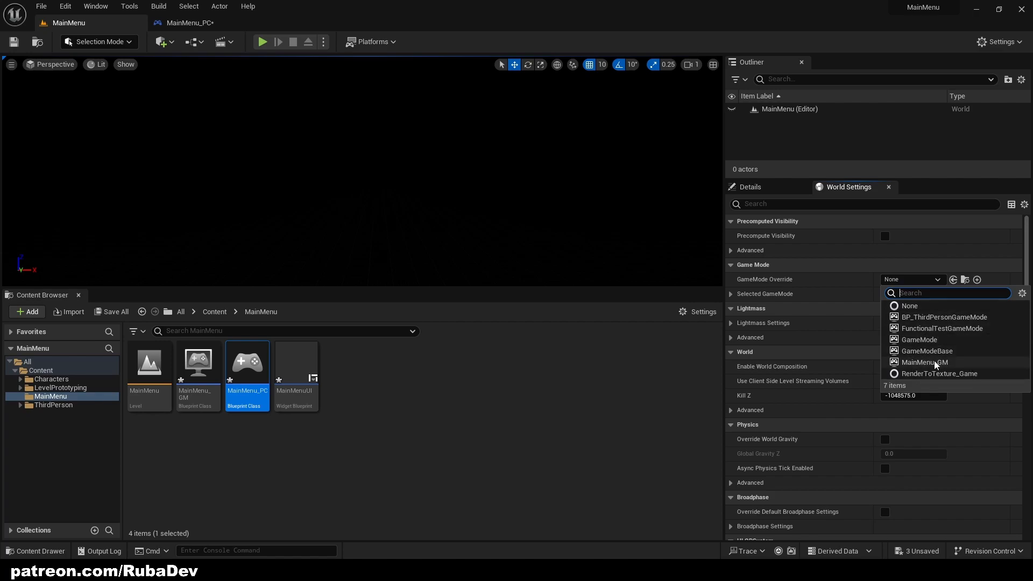
{"action": "left_click", "coordinate": [917, 364]}
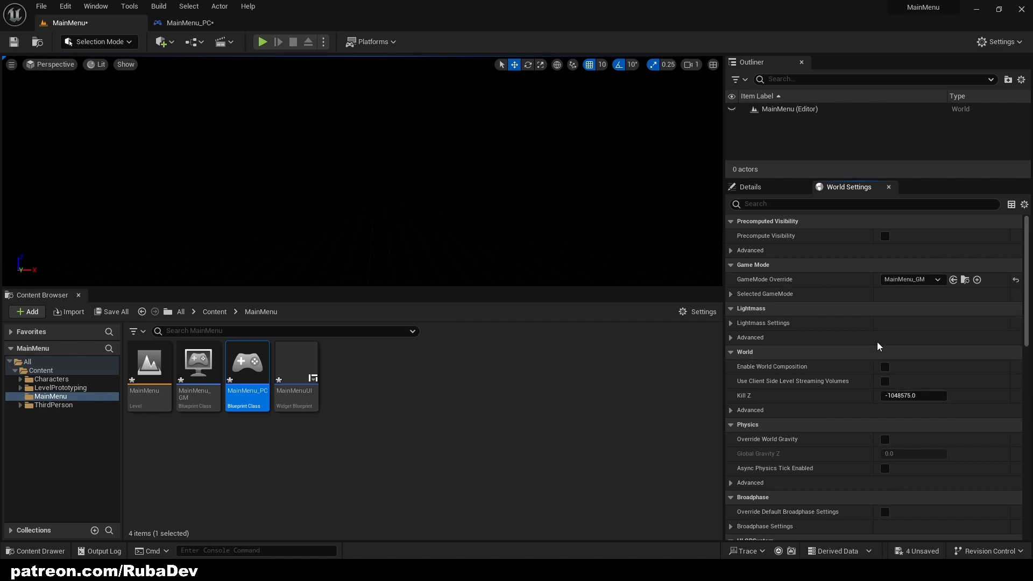
Set the selected game mode's Default Pawn and HUD classes to None and its Player Controller Class to MainMenu_PC.
{"action": "left_click", "coordinate": [733, 296]}
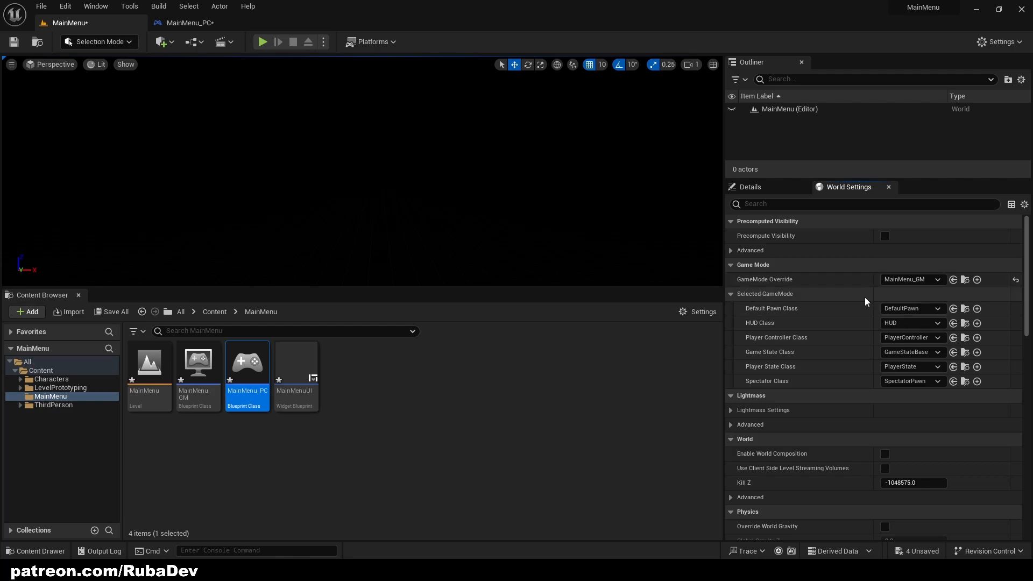
{"action": "left_click", "coordinate": [901, 324]}
{"action": "left_click", "coordinate": [903, 327]}
{"action": "left_click", "coordinate": [906, 325]}
{"action": "left_click", "coordinate": [912, 348]}
{"action": "left_click", "coordinate": [902, 309]}
{"action": "left_click", "coordinate": [910, 335]}
{"action": "left_click", "coordinate": [910, 338]}
{"action": "left_click", "coordinate": [923, 376]}
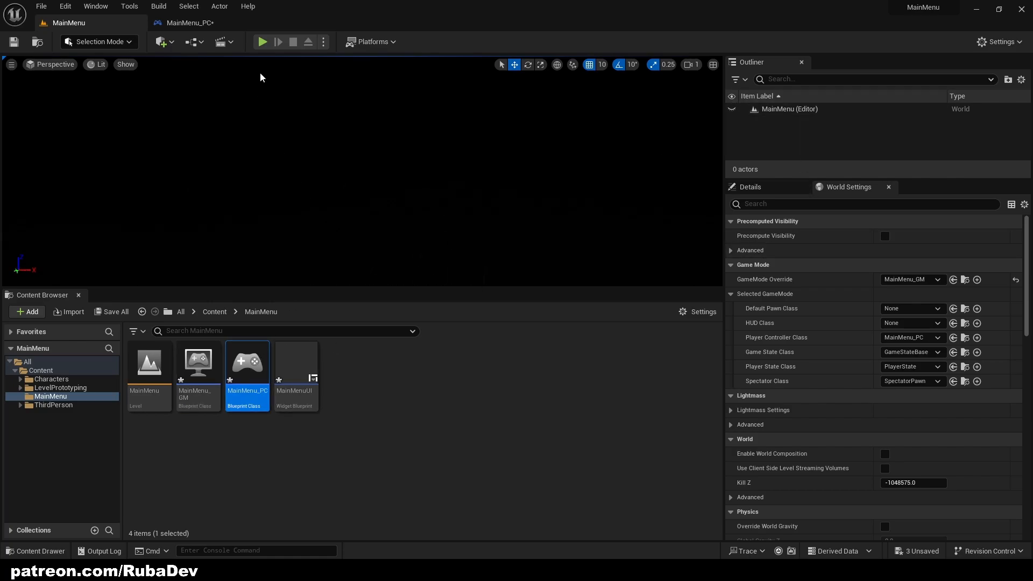
Test-play the MainMenu level briefly and stop it.
{"action": "left_click", "coordinate": [263, 42]}
{"action": "key", "text": "Escape"}
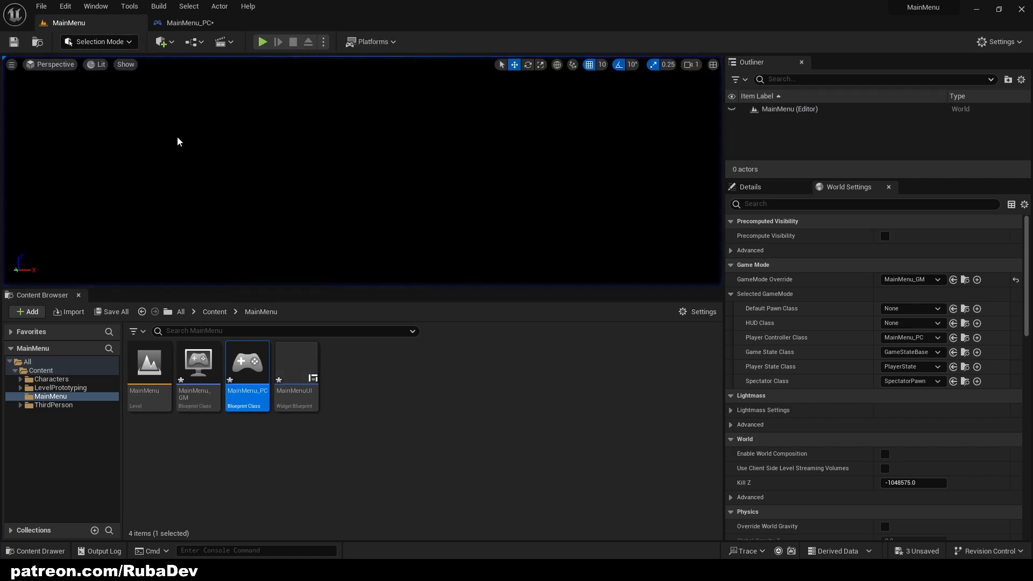
Open the MainMenuUI widget and add a Canvas Panel as its root, clearing the palette search.
{"action": "double_click", "coordinate": [295, 371]}
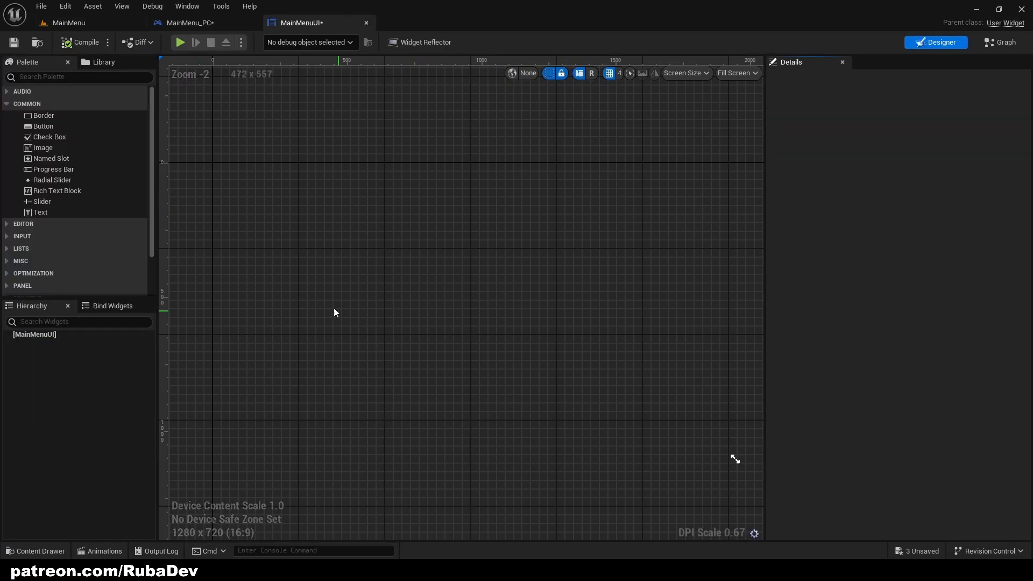
{"action": "left_click", "coordinate": [161, 23]}
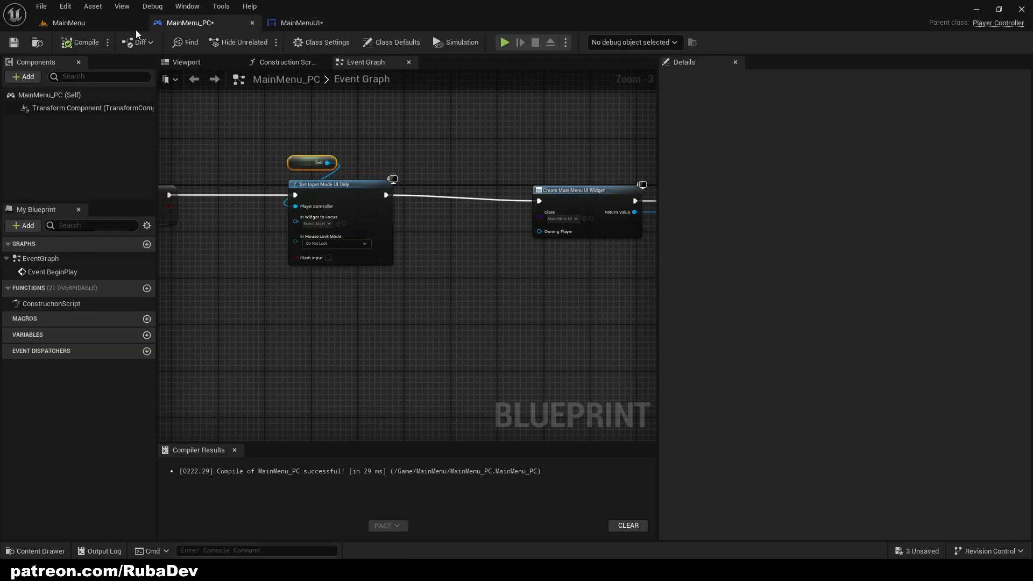
{"action": "left_click", "coordinate": [94, 26]}
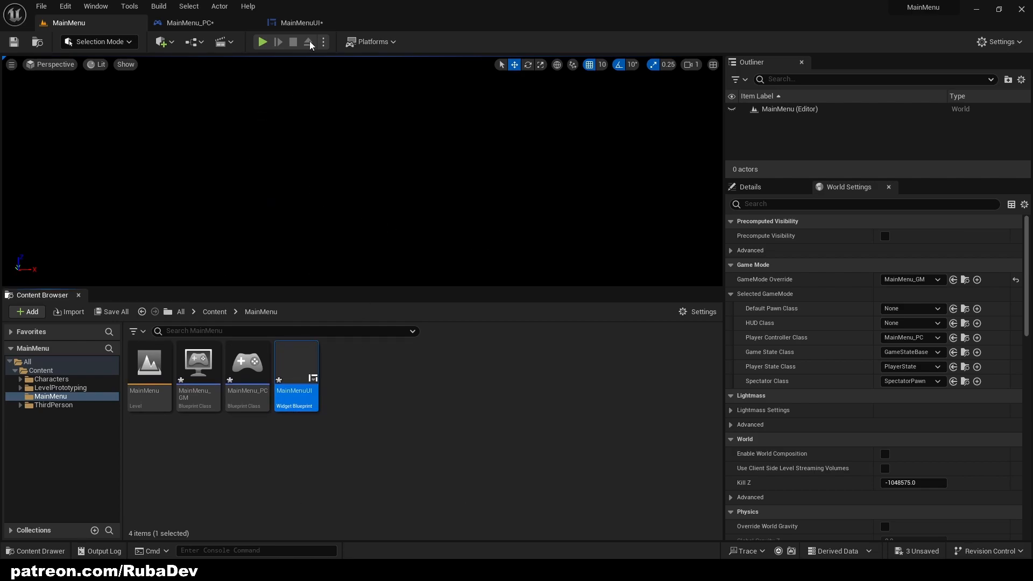
{"action": "left_click", "coordinate": [301, 22]}
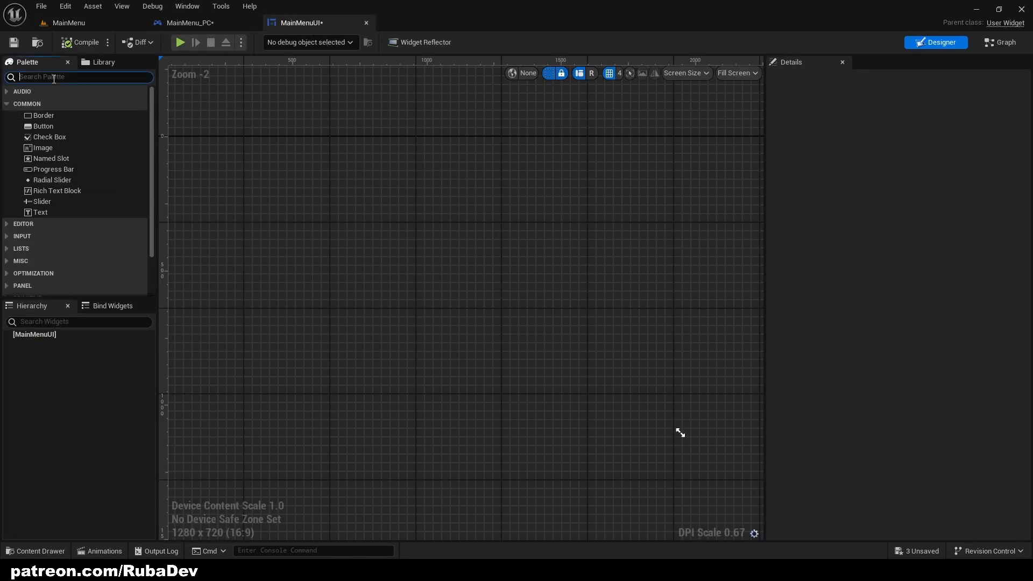
{"action": "type", "text": "canvas"}
{"action": "left_click_drag", "start_coordinate": [63, 103], "coordinate": [419, 195]}
{"action": "right_click_drag", "start_coordinate": [313, 118], "coordinate": [350, 119]}
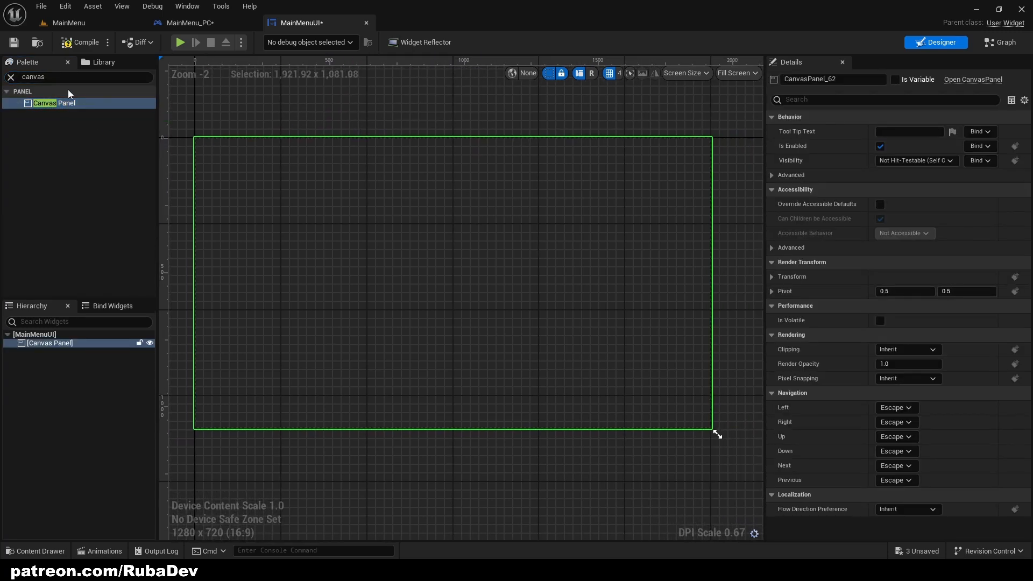
{"action": "left_click", "coordinate": [12, 77]}
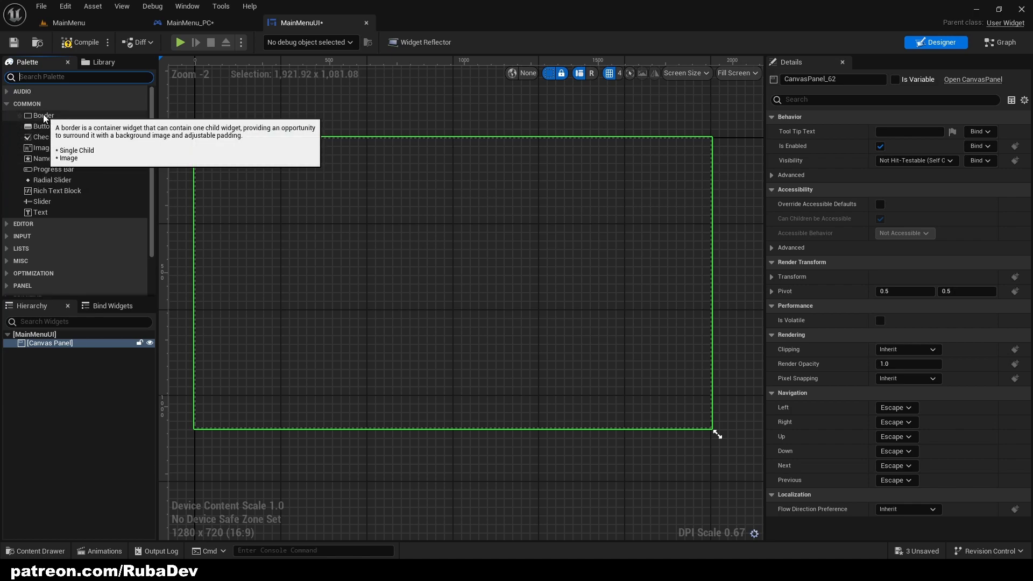
{"action": "left_click_drag", "start_coordinate": [43, 117], "coordinate": [309, 228]}
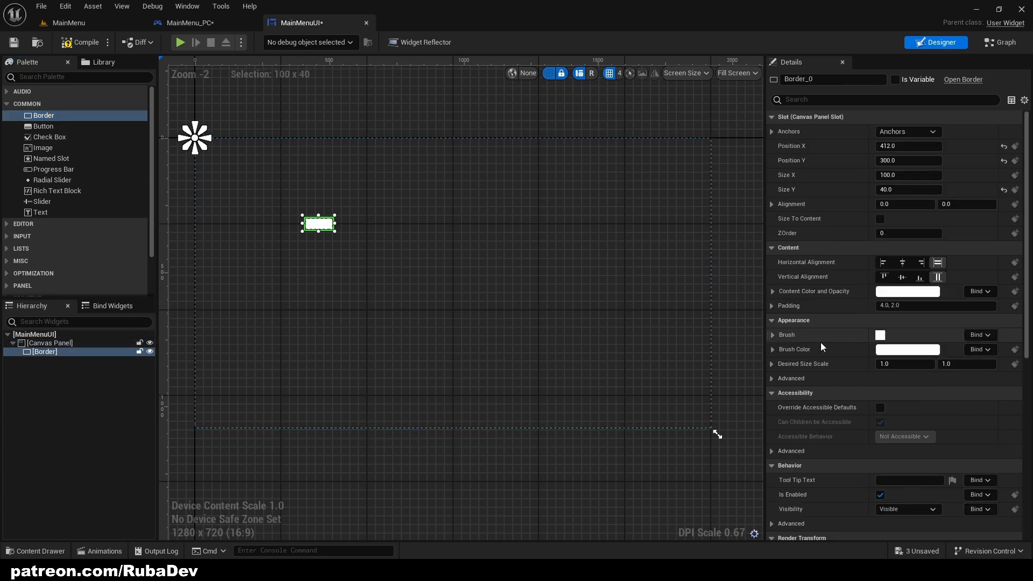
{"action": "left_click", "coordinate": [915, 132]}
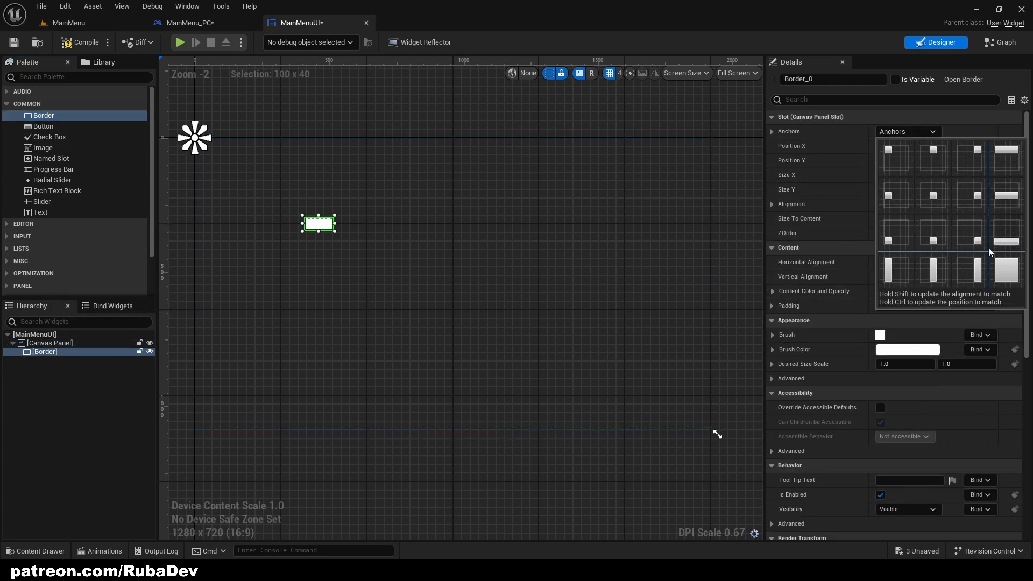
{"action": "left_click", "coordinate": [1004, 280]}
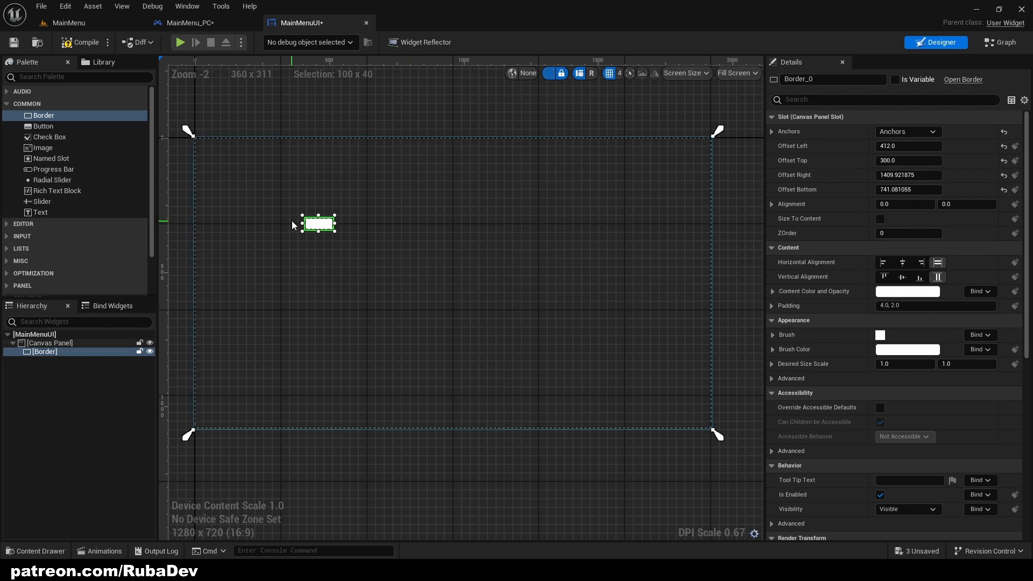
{"action": "key", "text": "Delete"}
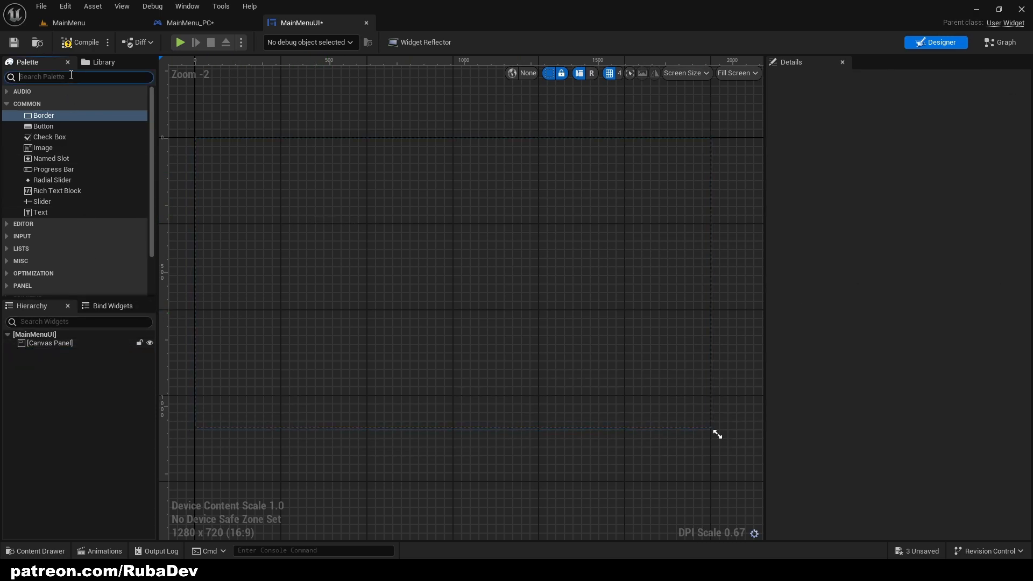
Add an Image to the Canvas Panel and anchor it to stretch across the full canvas.
{"action": "left_click_drag", "start_coordinate": [33, 146], "coordinate": [335, 203]}
{"action": "left_click", "coordinate": [922, 133]}
{"action": "left_click", "coordinate": [1004, 272]}
{"action": "left_click", "coordinate": [925, 133]}
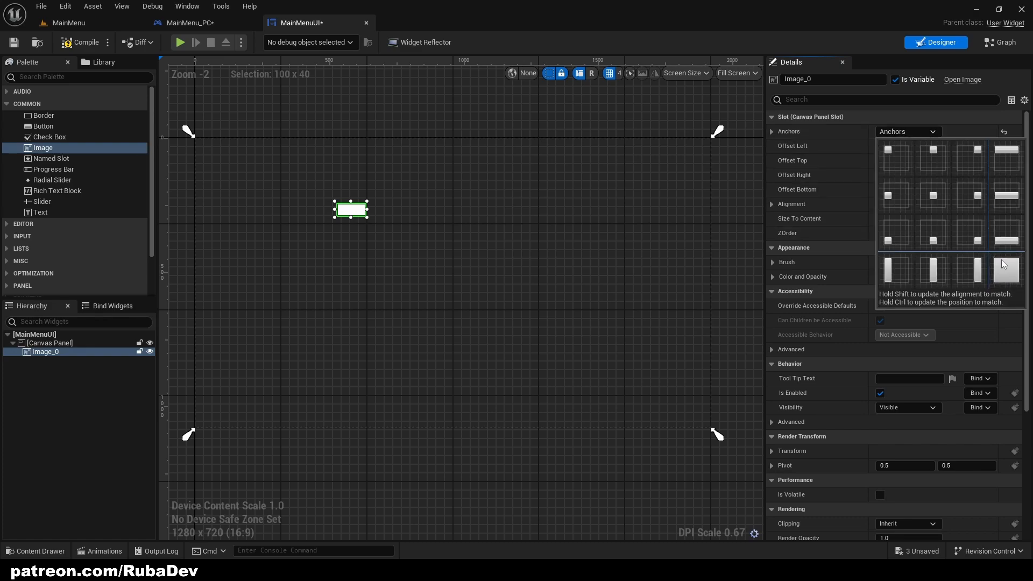
{"action": "left_click", "coordinate": [1000, 272]}
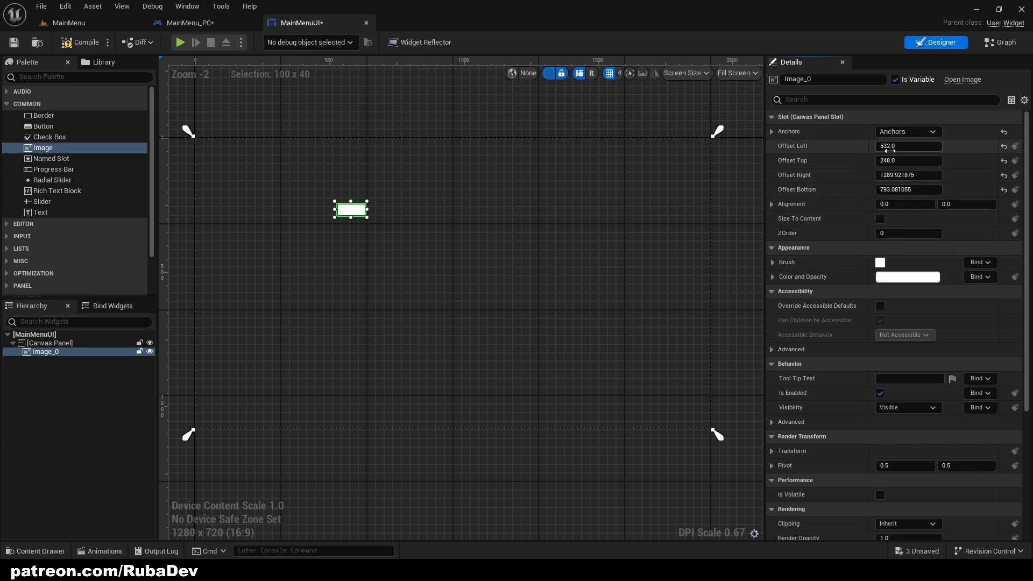
Set the image's left, top, right and bottom offsets to 0 so it fills the canvas.
{"action": "left_click", "coordinate": [1003, 147]}
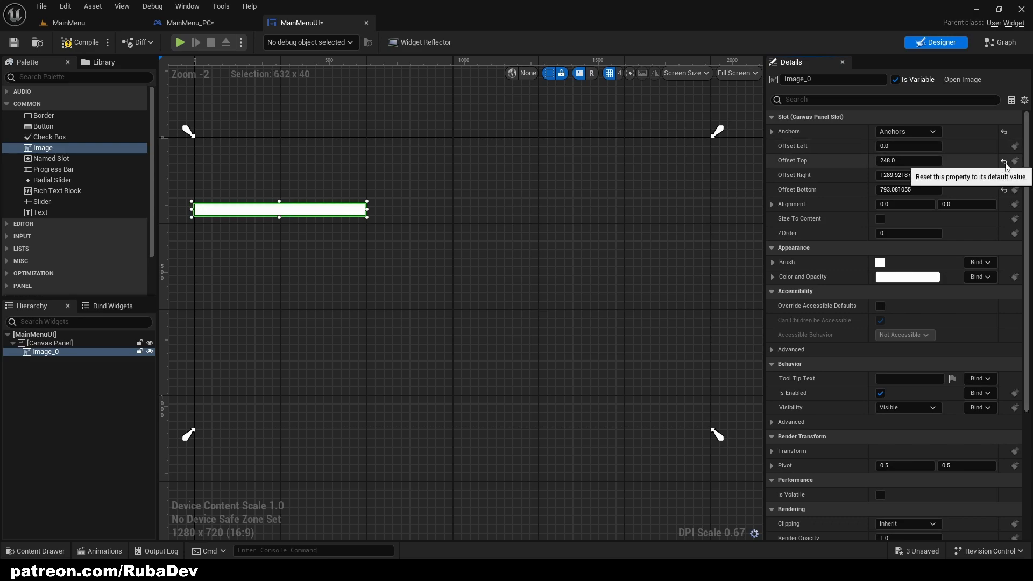
{"action": "left_click", "coordinate": [1004, 160]}
{"action": "left_click", "coordinate": [934, 176]}
{"action": "type", "text": "0"}
{"action": "key", "text": "Tab"}
{"action": "type", "text": "0"}
{"action": "key", "text": "Return"}
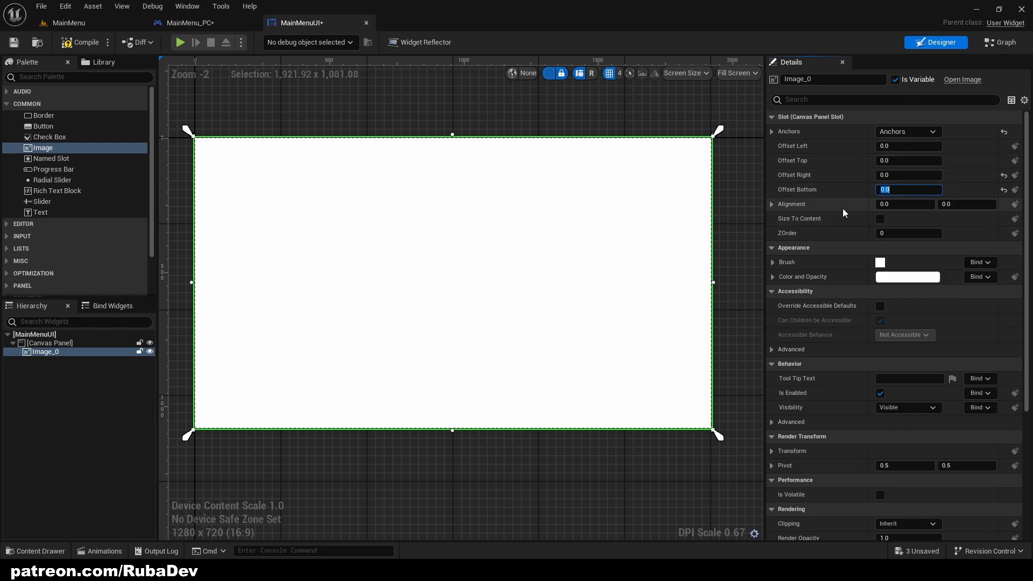
{"action": "left_click", "coordinate": [599, 112]}
{"action": "left_click", "coordinate": [511, 158]}
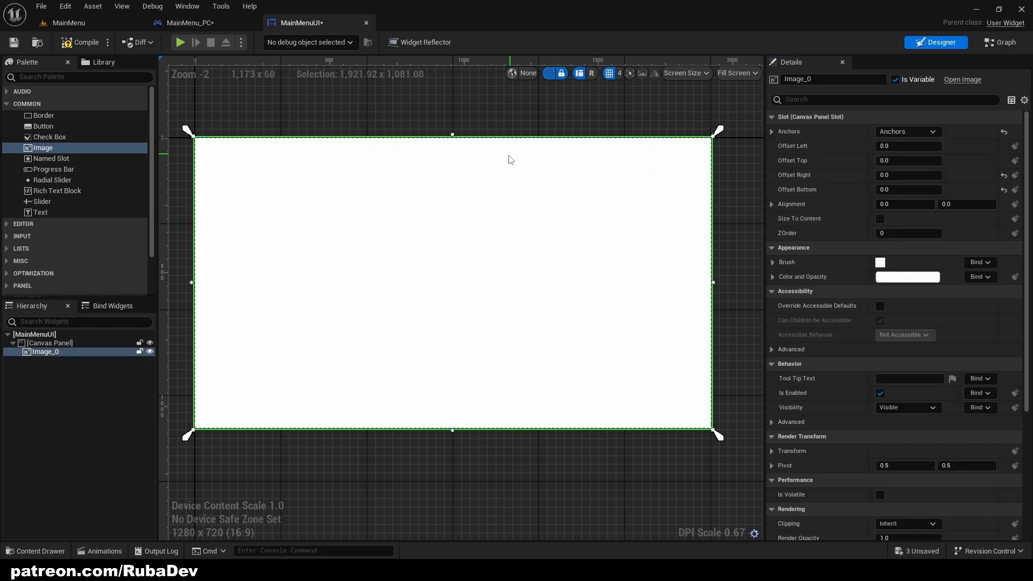
{"action": "right_click_drag", "start_coordinate": [293, 123], "coordinate": [329, 146]}
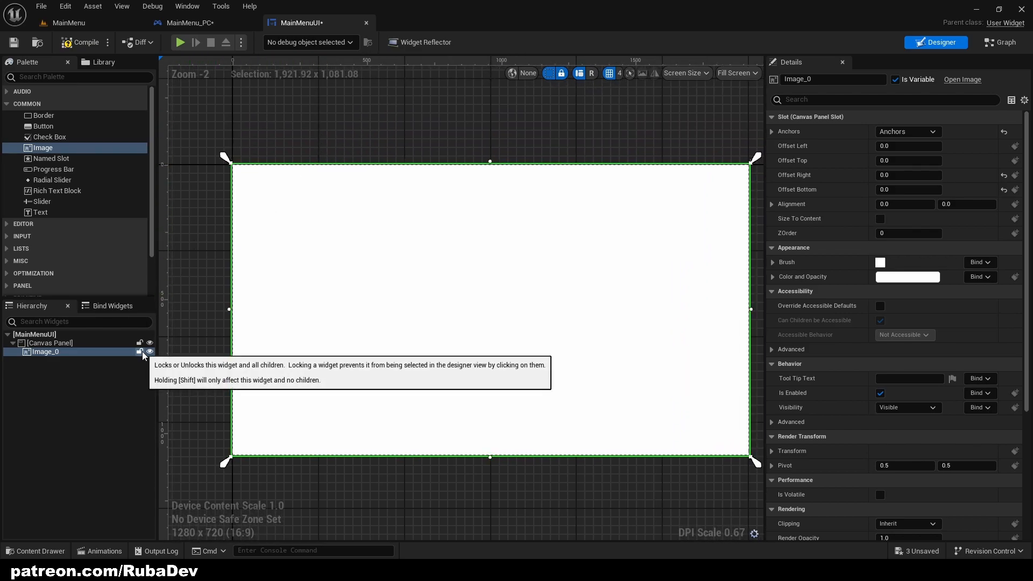
{"action": "left_click", "coordinate": [423, 156]}
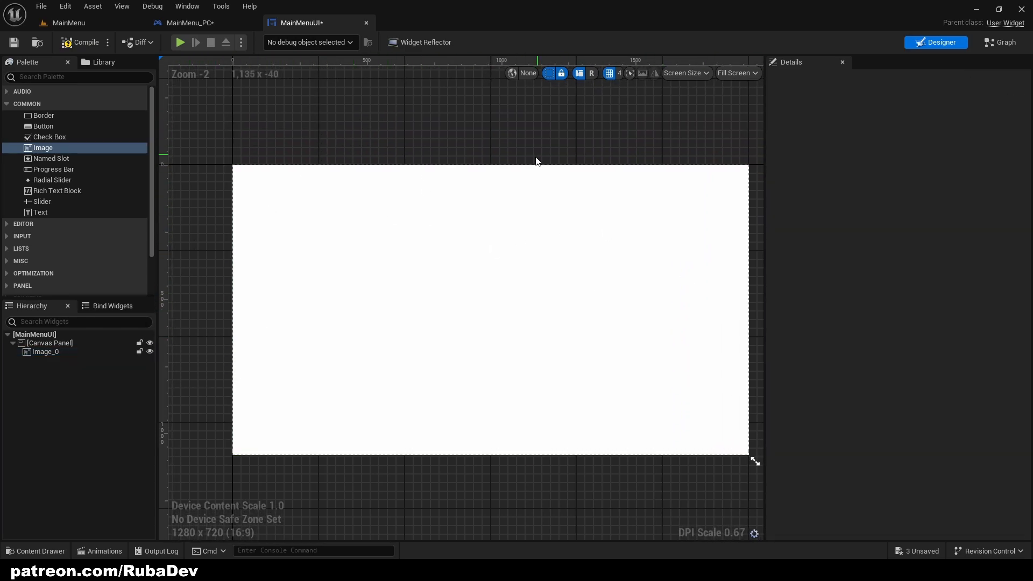
Assign the dark pexels texture from the MainMenu folder as the full-canvas image's brush in MainMenuUI.
{"action": "left_click", "coordinate": [99, 25]}
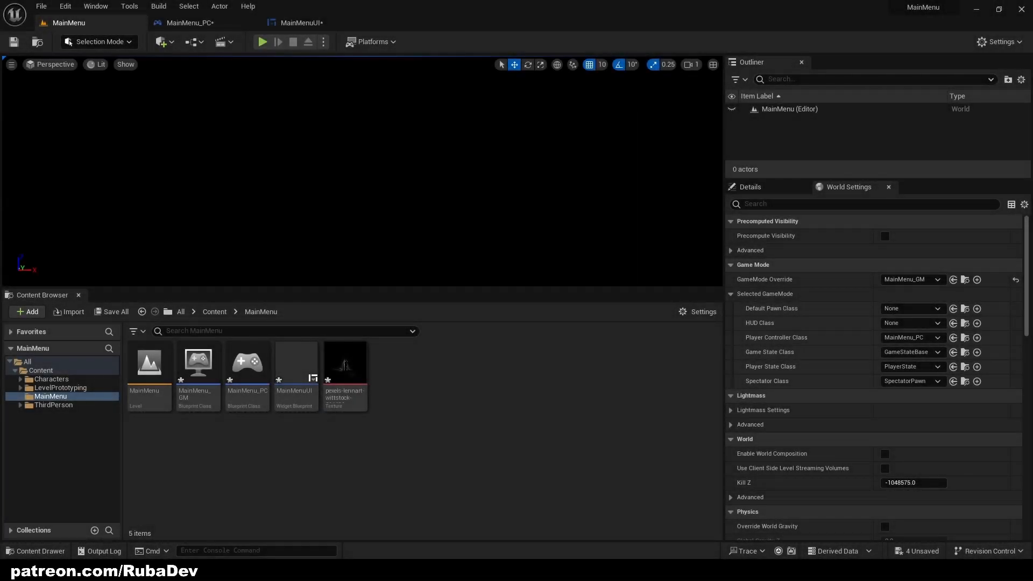
{"action": "left_click", "coordinate": [301, 23]}
{"action": "left_click", "coordinate": [364, 291]}
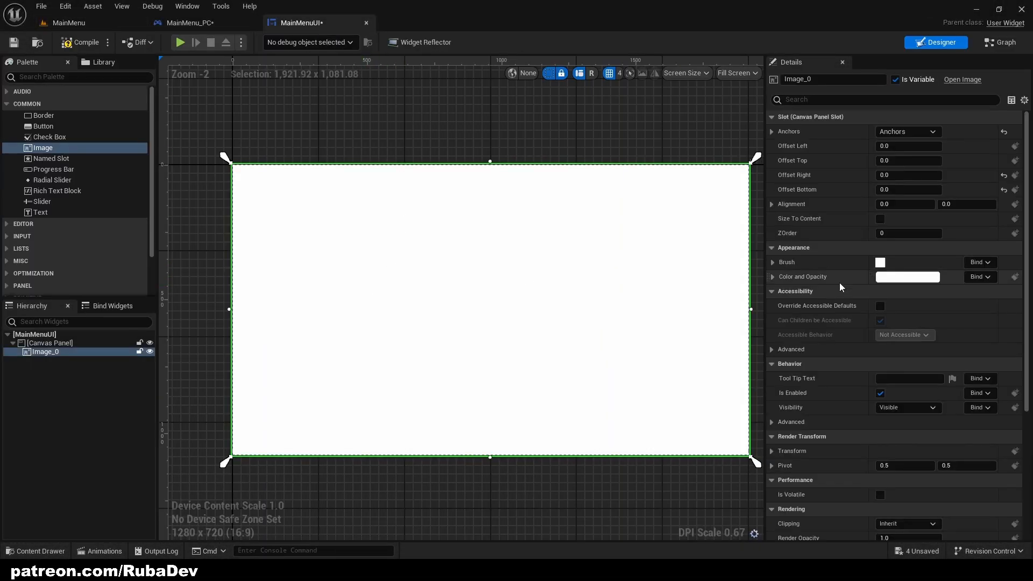
{"action": "left_click", "coordinate": [772, 262]}
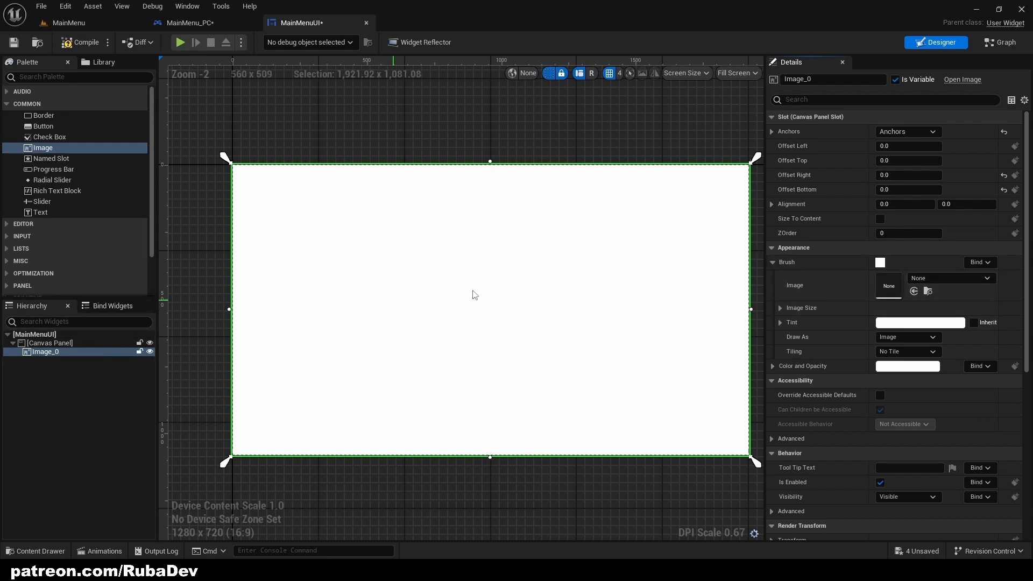
{"action": "left_click", "coordinate": [942, 278]}
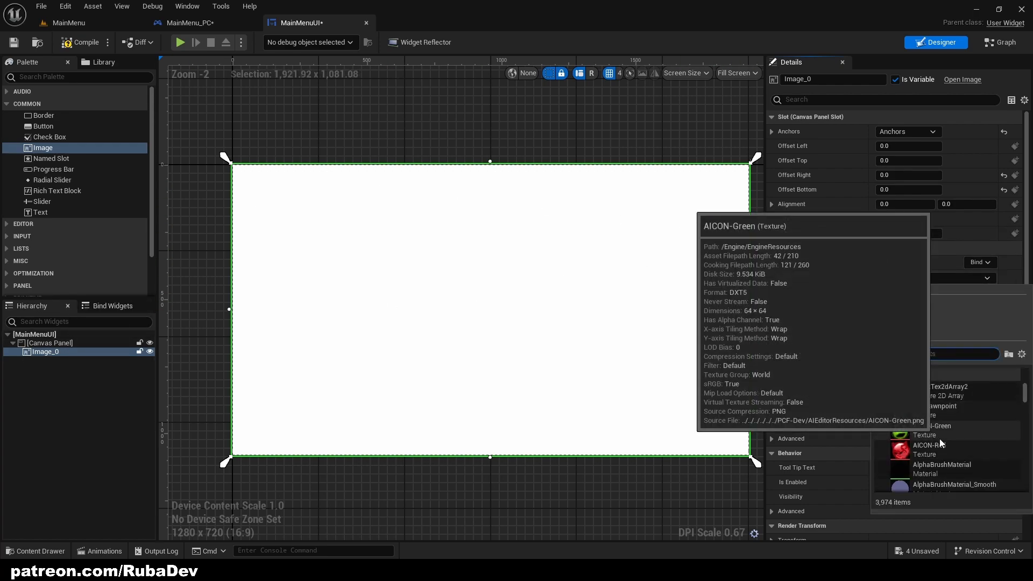
{"action": "scroll", "coordinate": [947, 420], "scroll_direction": "up", "scroll_amount": 2}
{"action": "left_click", "coordinate": [69, 23]}
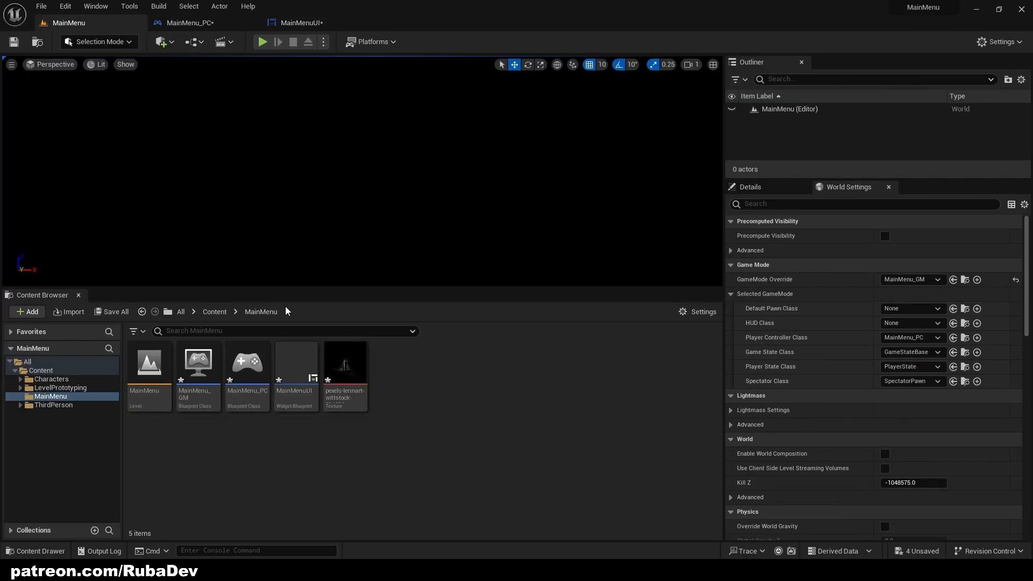
{"action": "left_click", "coordinate": [343, 380]}
{"action": "left_click", "coordinate": [300, 22]}
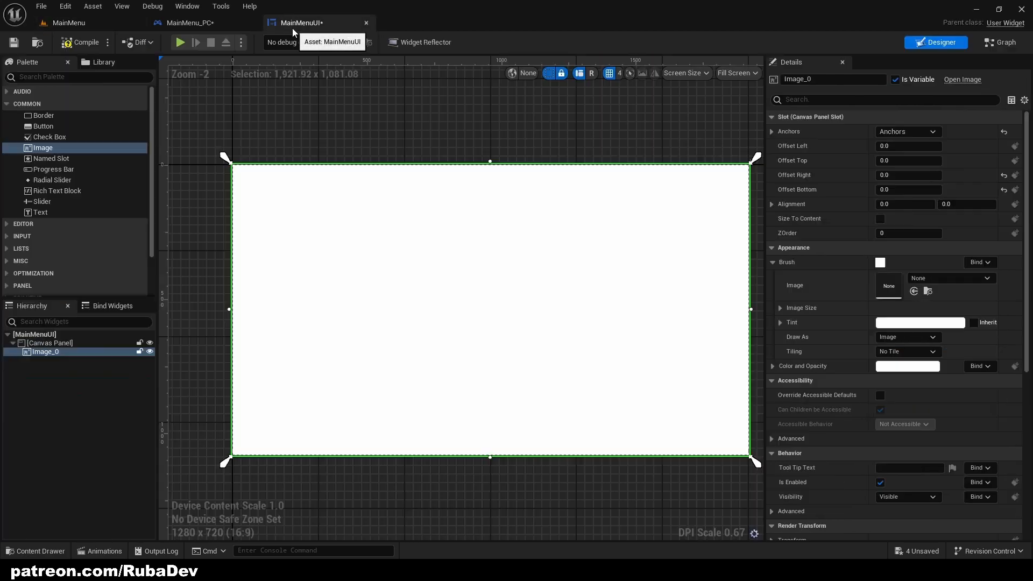
{"action": "left_click", "coordinate": [914, 291]}
{"action": "left_click", "coordinate": [492, 149]}
{"action": "scroll", "coordinate": [564, 256], "scroll_direction": "up", "scroll_amount": 2}
{"action": "scroll", "coordinate": [533, 245], "scroll_direction": "down", "scroll_amount": 2}
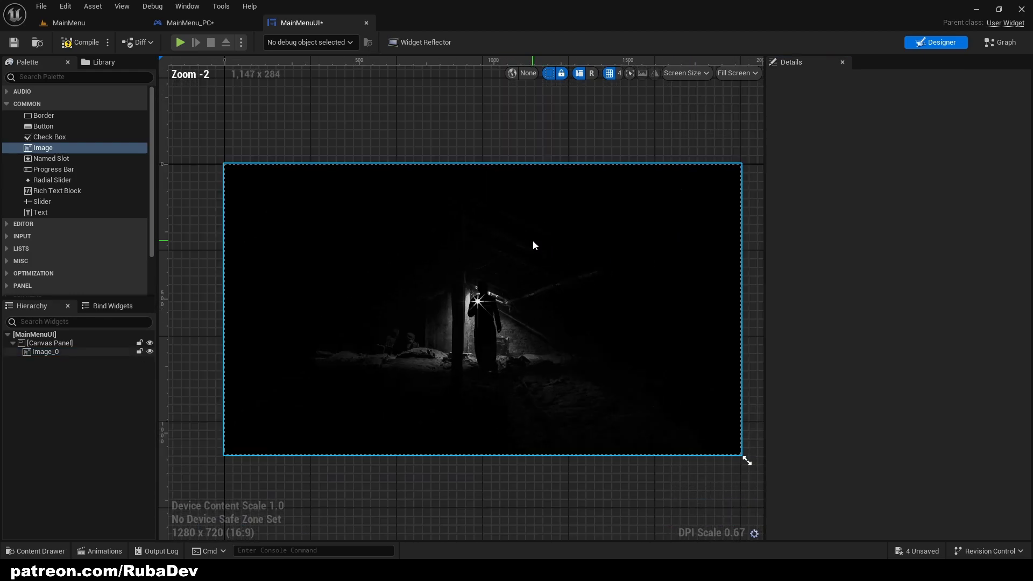
Save the MainMenuUI widget, preview the menu background in play mode and close the preview.
{"action": "left_click", "coordinate": [534, 245]}
{"action": "left_click", "coordinate": [509, 123]}
{"action": "left_click", "coordinate": [494, 192]}
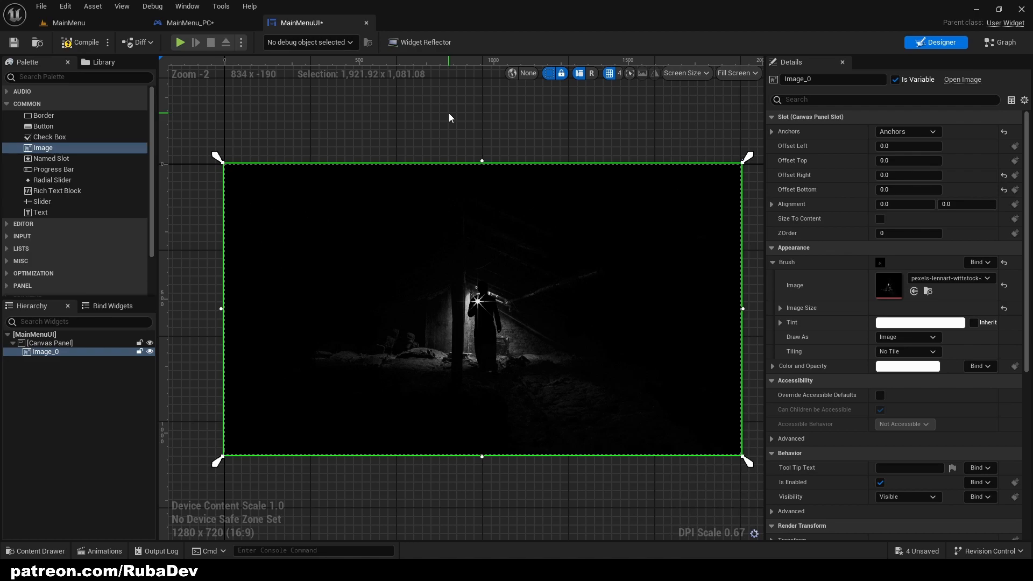
{"action": "left_click", "coordinate": [482, 148]}
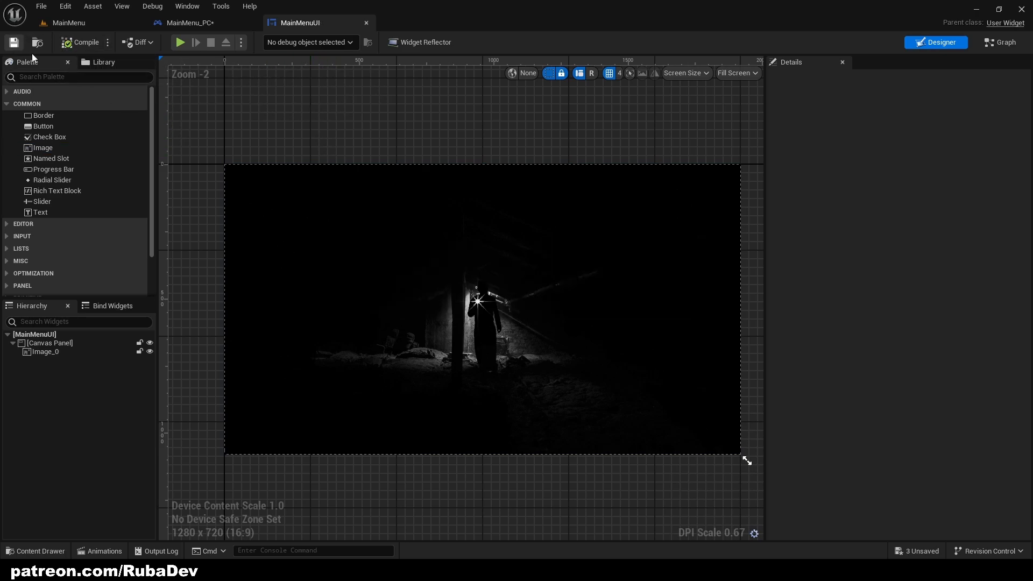
{"action": "left_click", "coordinate": [180, 42]}
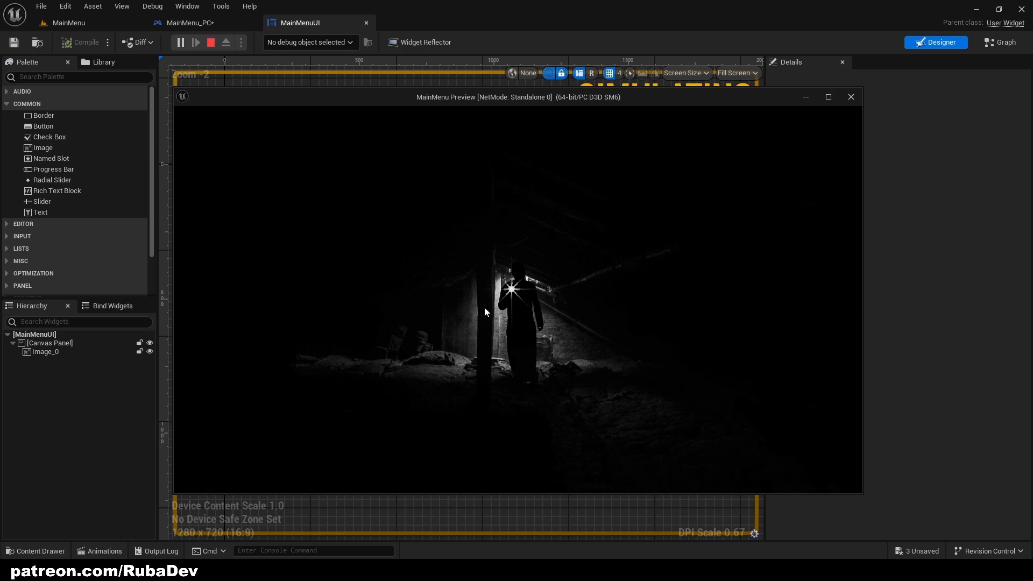
{"action": "left_click", "coordinate": [851, 98]}
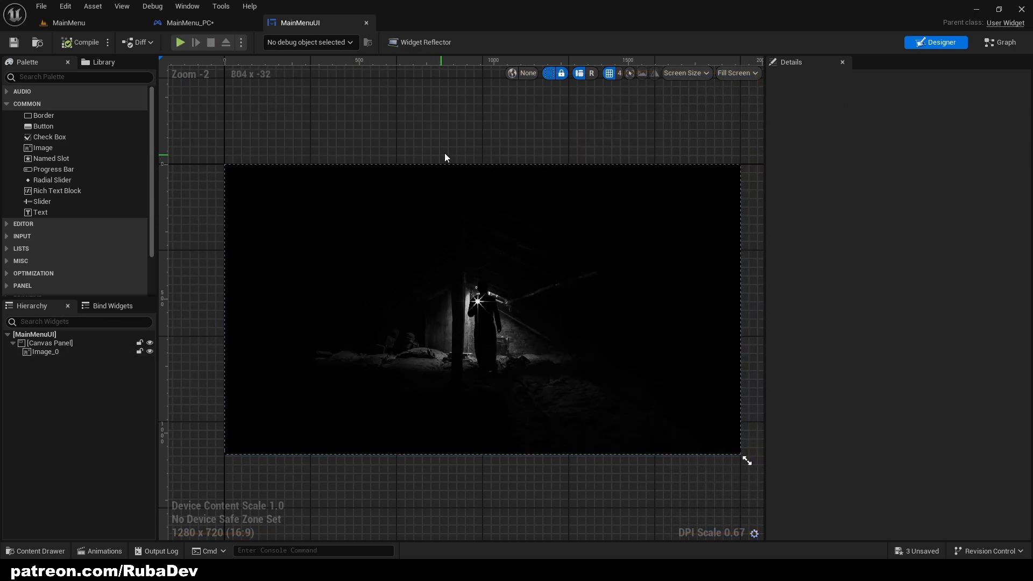
Add a Vertical Box about 356 by 476 in the left part of the canvas and fit its anchors around it.
{"action": "type", "text": "vertical"}
{"action": "left_click_drag", "start_coordinate": [57, 103], "coordinate": [476, 379]}
{"action": "left_click_drag", "start_coordinate": [460, 314], "coordinate": [268, 298]}
{"action": "left_click_drag", "start_coordinate": [177, 152], "coordinate": [302, 237]}
{"action": "left_click_drag", "start_coordinate": [255, 307], "coordinate": [197, 372]}
{"action": "left_click", "coordinate": [224, 131]}
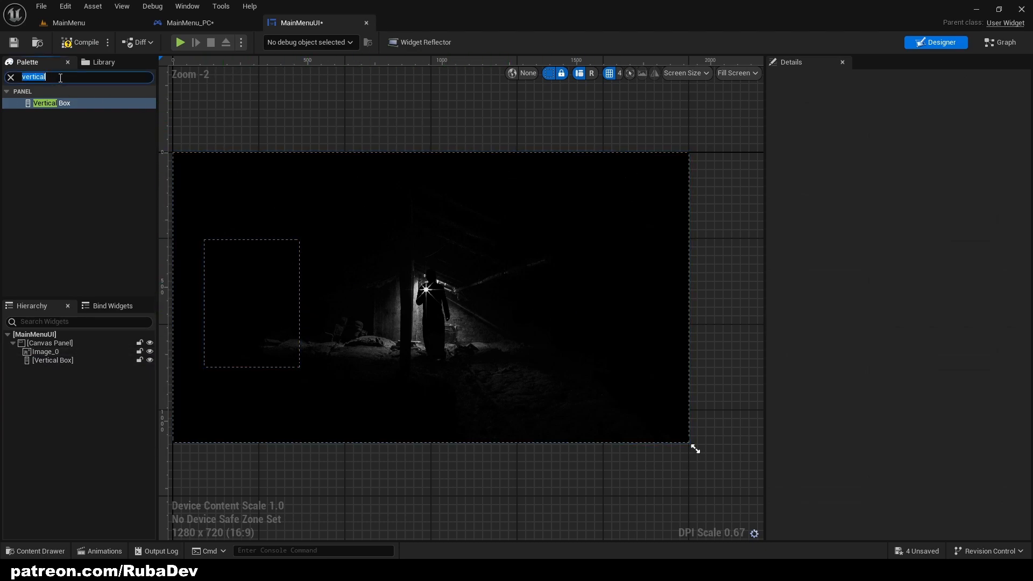
Add a Text widget above the Vertical Box, enable Size To Content and set its text to "Horror Game".
{"action": "type", "text": "text"}
{"action": "left_click_drag", "start_coordinate": [50, 118], "coordinate": [233, 202]}
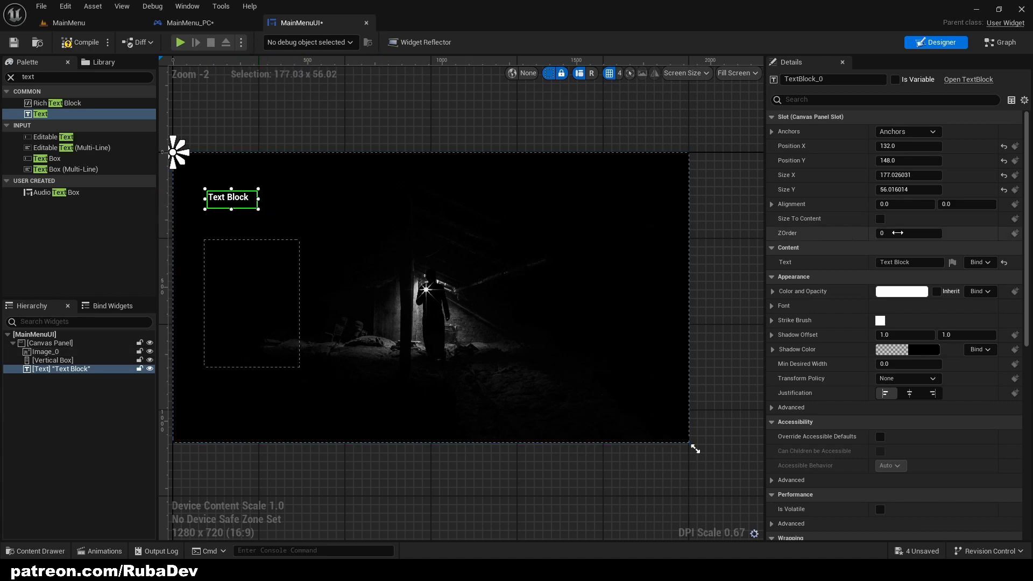
{"action": "left_click", "coordinate": [881, 218]}
{"action": "left_click", "coordinate": [912, 262]}
{"action": "key", "text": "ctrl+a"}
{"action": "type", "text": "T"}
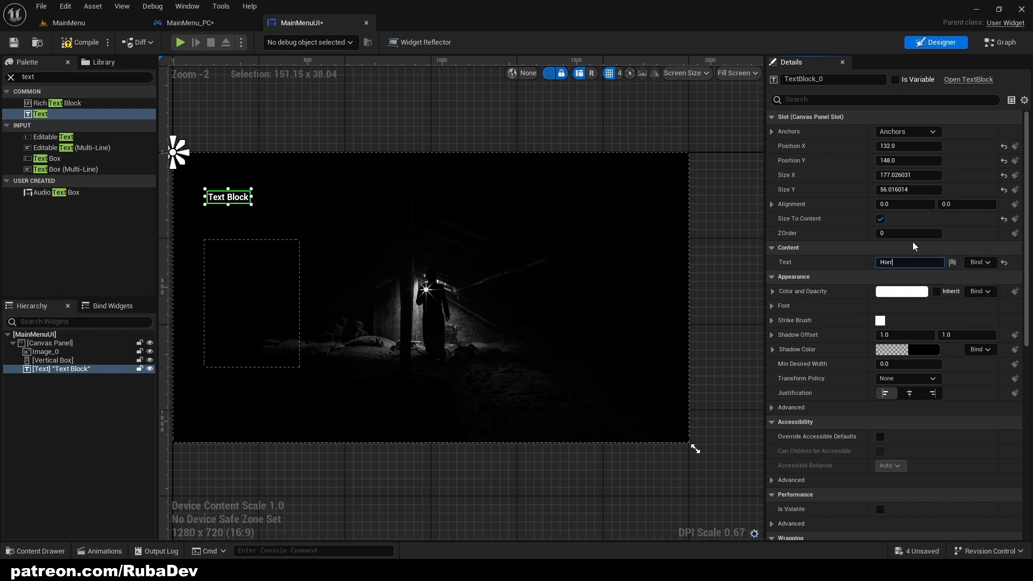
Anchor the Horror Game title near its own position and centre it above the Vertical Box.
{"action": "left_click_drag", "start_coordinate": [175, 153], "coordinate": [221, 189]}
{"action": "left_click", "coordinate": [196, 222]}
{"action": "left_click", "coordinate": [251, 200]}
{"action": "left_click", "coordinate": [343, 215]}
{"action": "scroll", "coordinate": [341, 214], "scroll_direction": "up", "scroll_amount": 2}
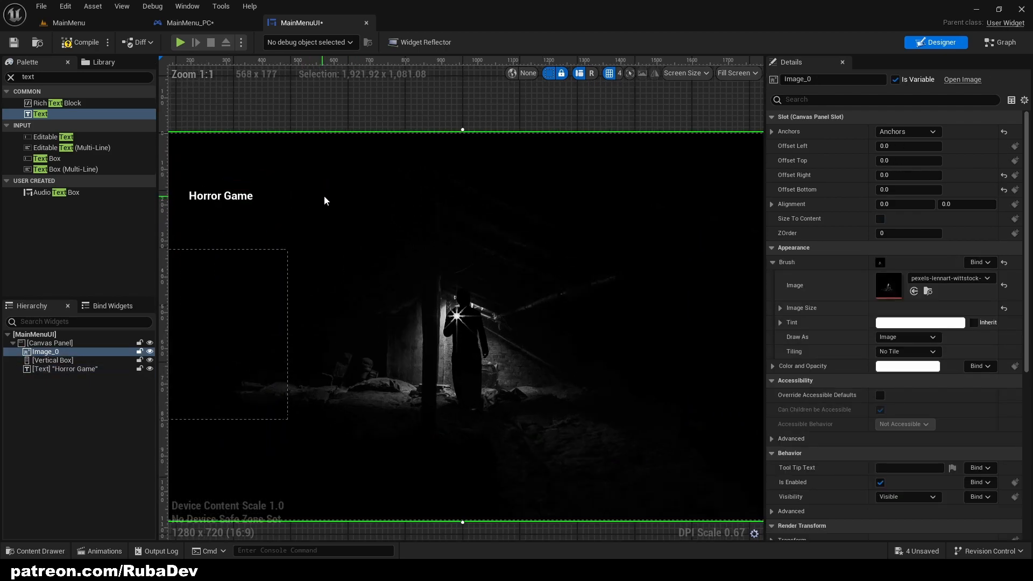
{"action": "scroll", "coordinate": [334, 188], "scroll_direction": "down", "scroll_amount": 5}
Move the Vertical Box up closer to the title, refit its anchors around it and save the widget.
{"action": "left_click", "coordinate": [299, 232]}
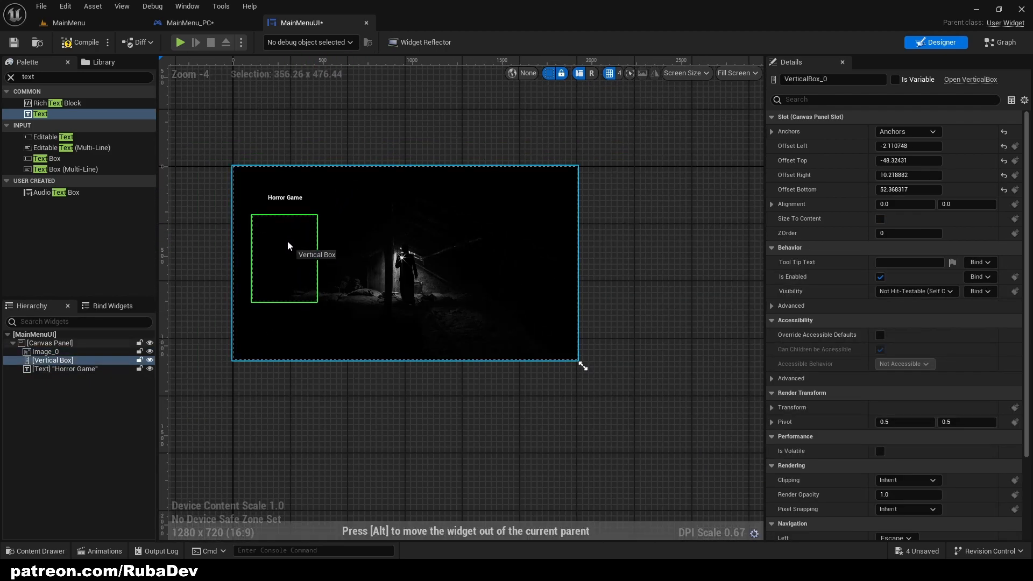
{"action": "left_click_drag", "start_coordinate": [323, 216], "coordinate": [324, 213]}
{"action": "left_click_drag", "start_coordinate": [253, 308], "coordinate": [252, 311]}
{"action": "left_click", "coordinate": [14, 42]}
Test-play the menu to check the title over the background, and close the preview.
{"action": "left_click", "coordinate": [231, 140]}
{"action": "right_click_drag", "start_coordinate": [270, 124], "coordinate": [265, 180]}
{"action": "scroll", "coordinate": [330, 171], "scroll_direction": "up", "scroll_amount": 2}
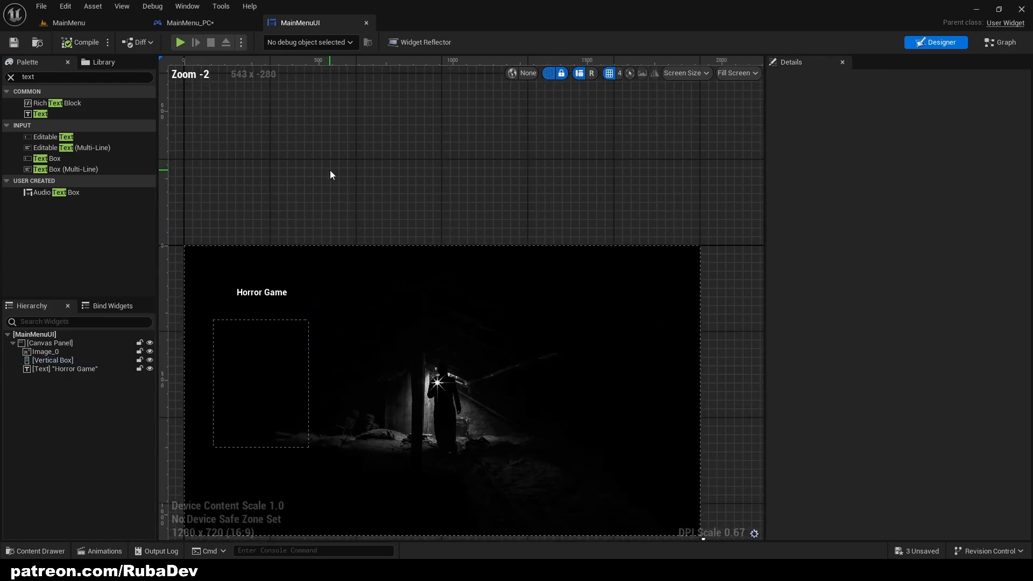
{"action": "left_click", "coordinate": [181, 43]}
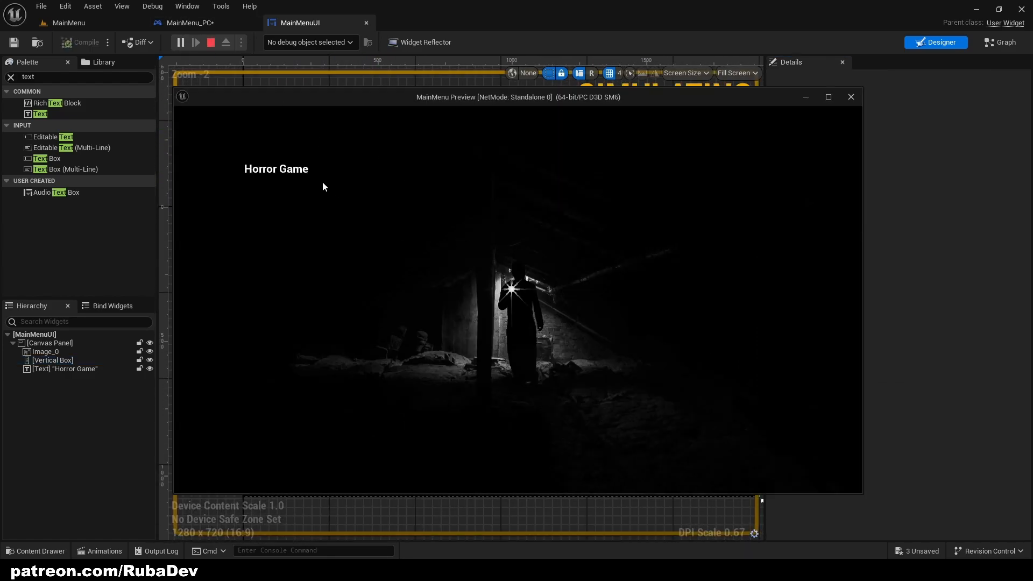
{"action": "left_click", "coordinate": [850, 99]}
Create a Widget Blueprint in the MainMenu folder and name it MasterButtonUI.
{"action": "left_click", "coordinate": [98, 22]}
{"action": "left_click", "coordinate": [405, 388]}
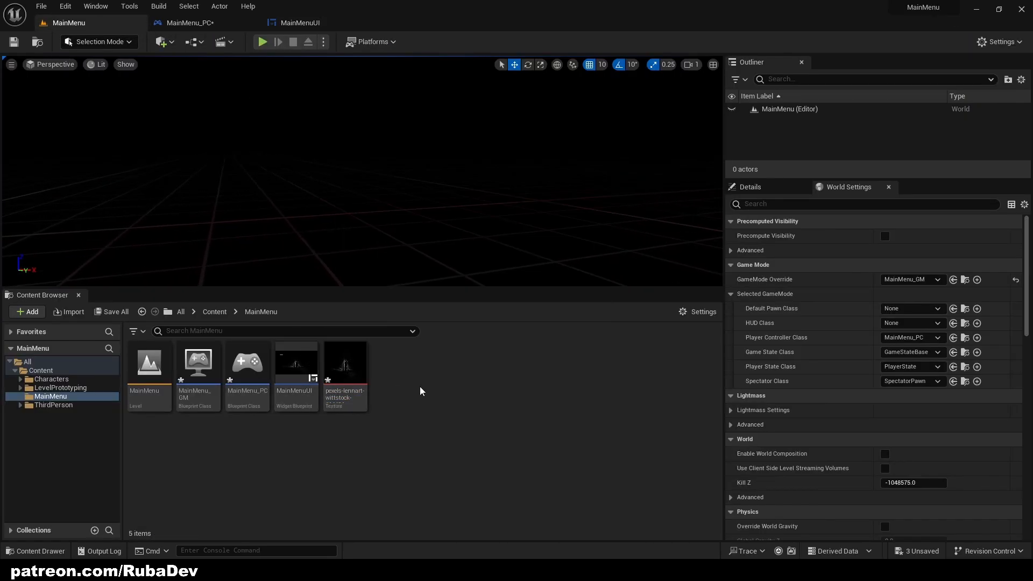
{"action": "right_click", "coordinate": [408, 387]}
{"action": "mouse_move", "coordinate": [453, 551]}
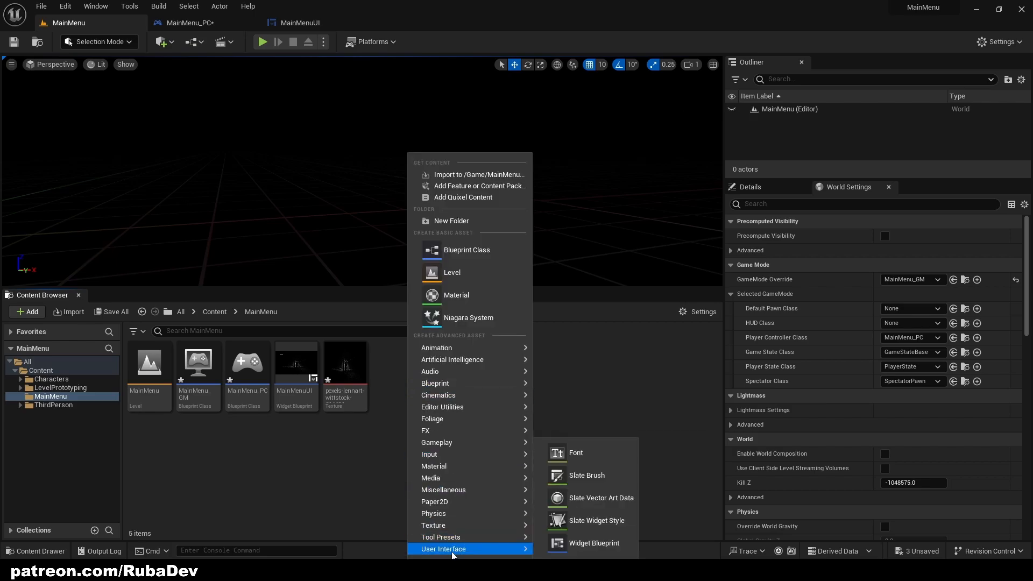
{"action": "left_click", "coordinate": [551, 547]}
{"action": "left_click", "coordinate": [404, 187]}
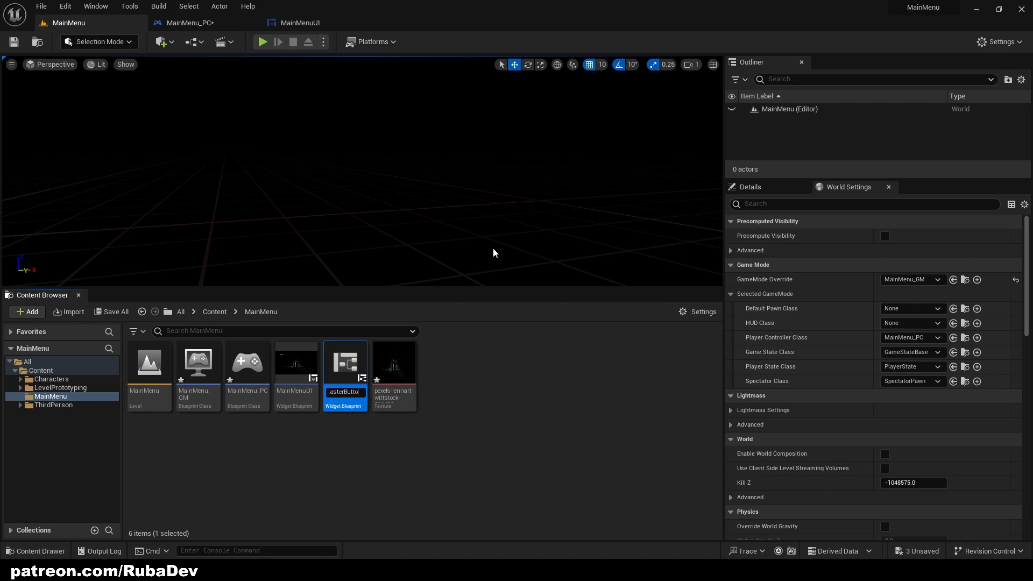
{"action": "type", "text": "MasterButtonUI"}
{"action": "key", "text": "Return"}
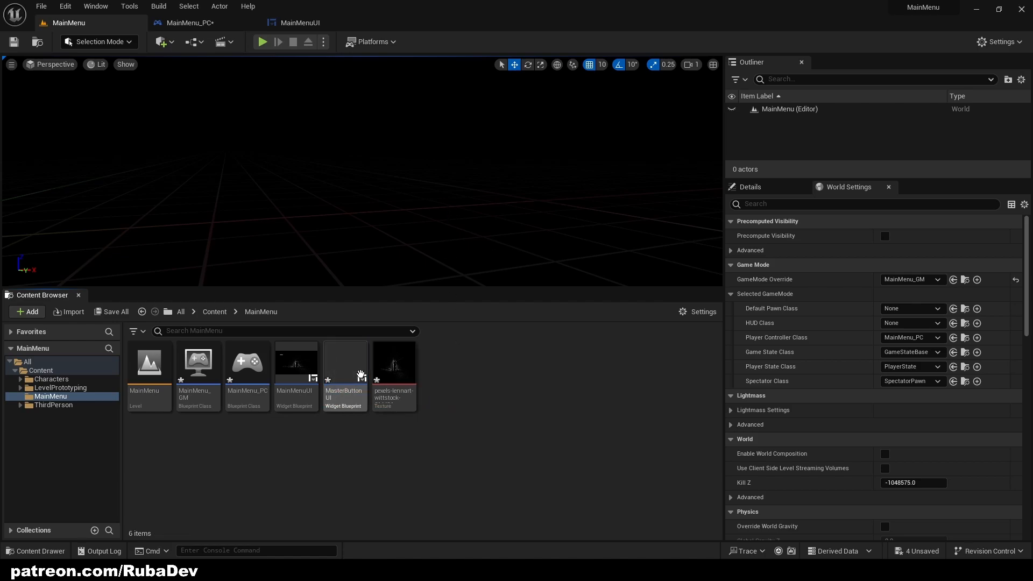
Try placing a standard Button inside MainMenuUI's Vertical Box, undo it and save the widget.
{"action": "double_click", "coordinate": [289, 366]}
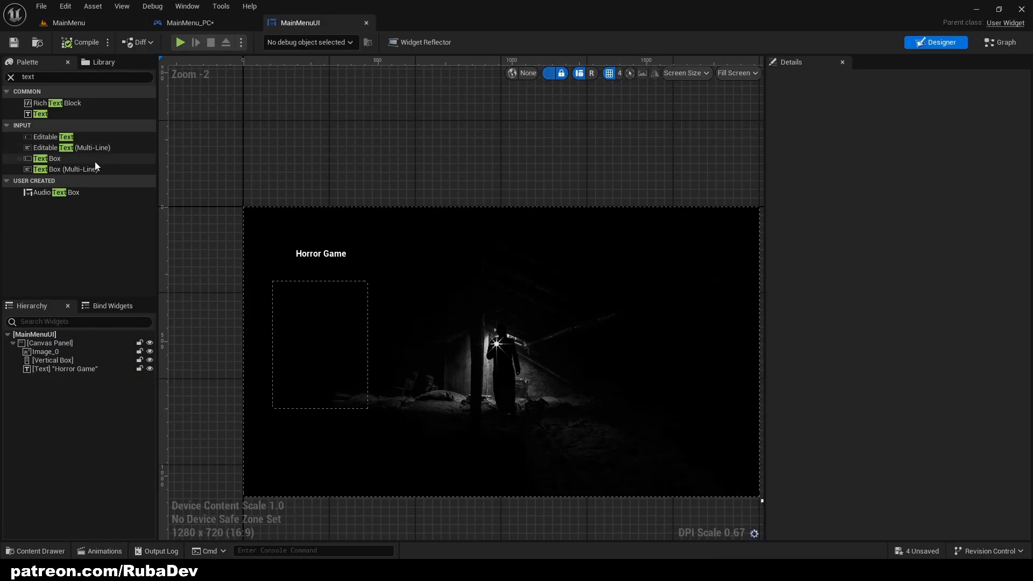
{"action": "type", "text": "burr"}
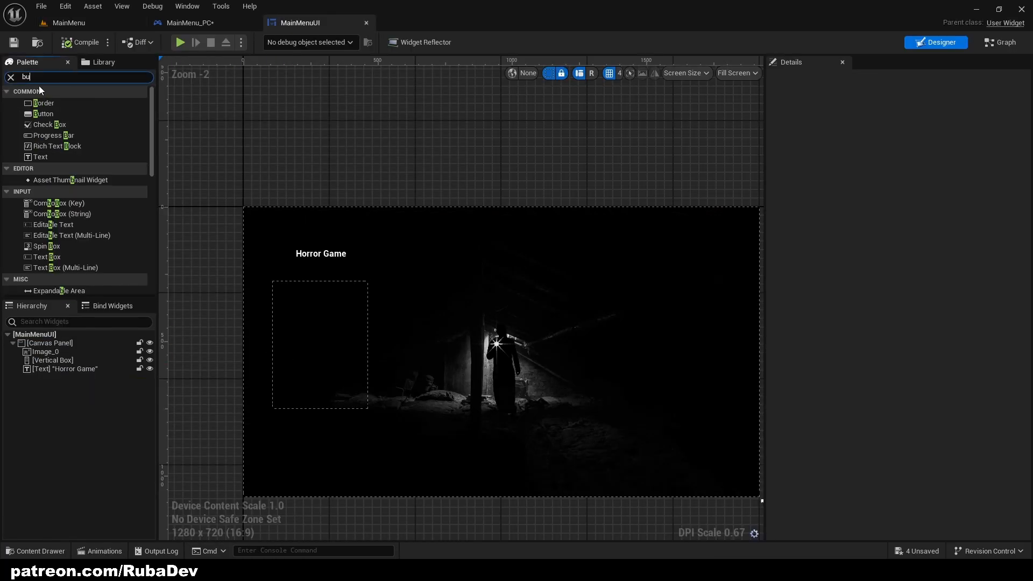
{"action": "type", "text": "tt"}
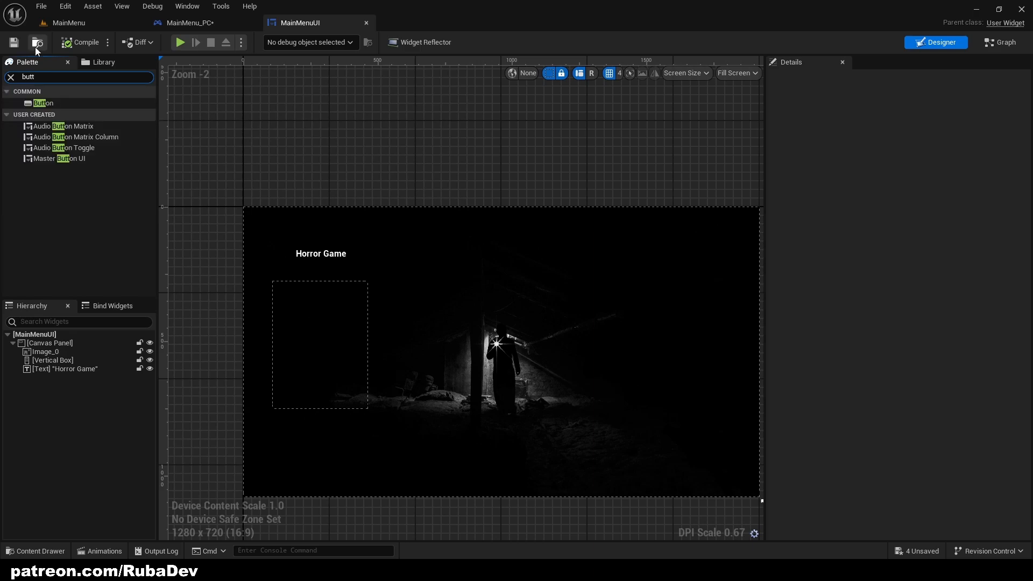
{"action": "left_click_drag", "start_coordinate": [44, 103], "coordinate": [313, 298]}
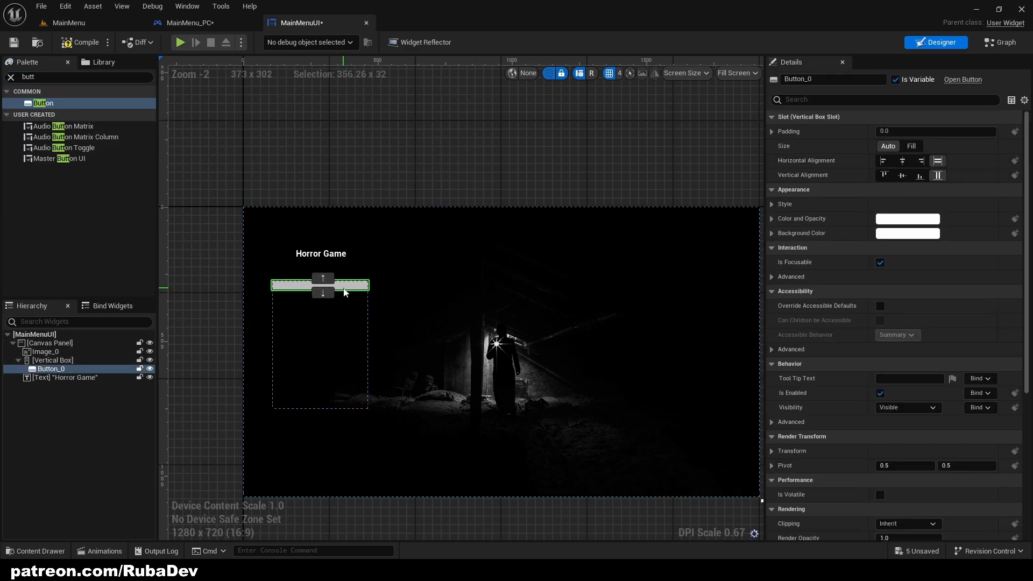
{"action": "key", "text": "ctrl+z"}
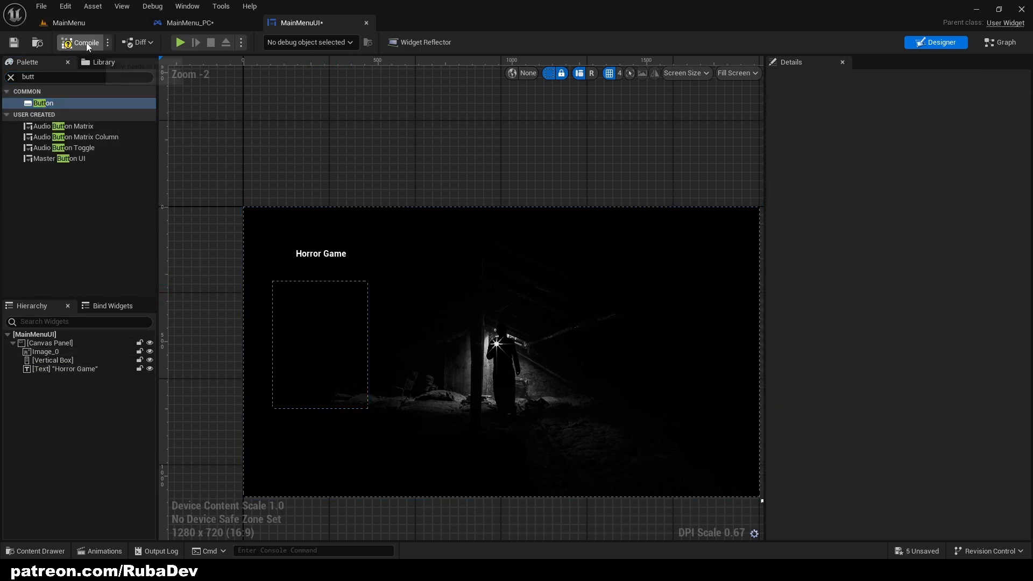
{"action": "left_click", "coordinate": [14, 42]}
{"action": "left_click", "coordinate": [161, 25]}
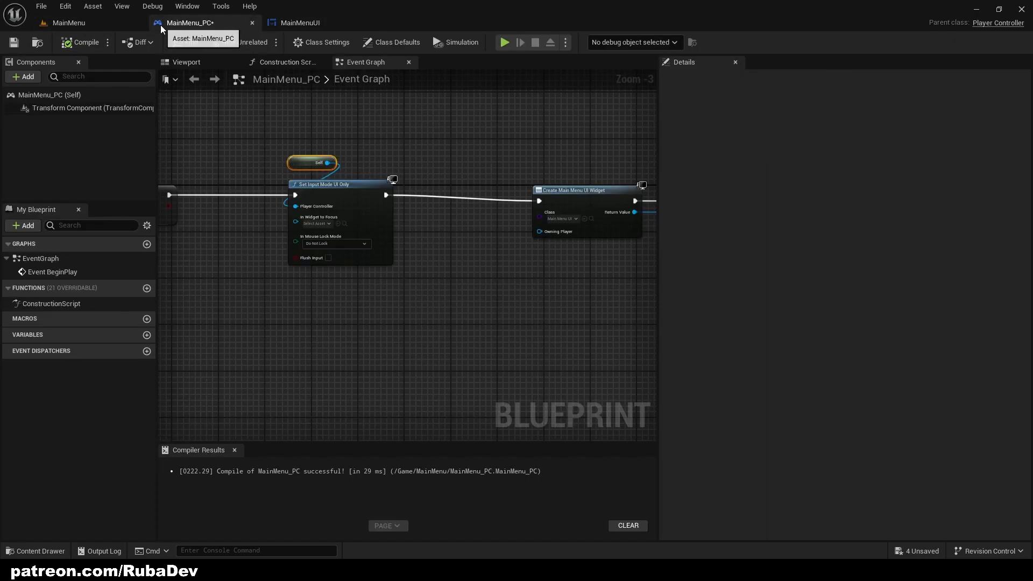
{"action": "left_click", "coordinate": [305, 25]}
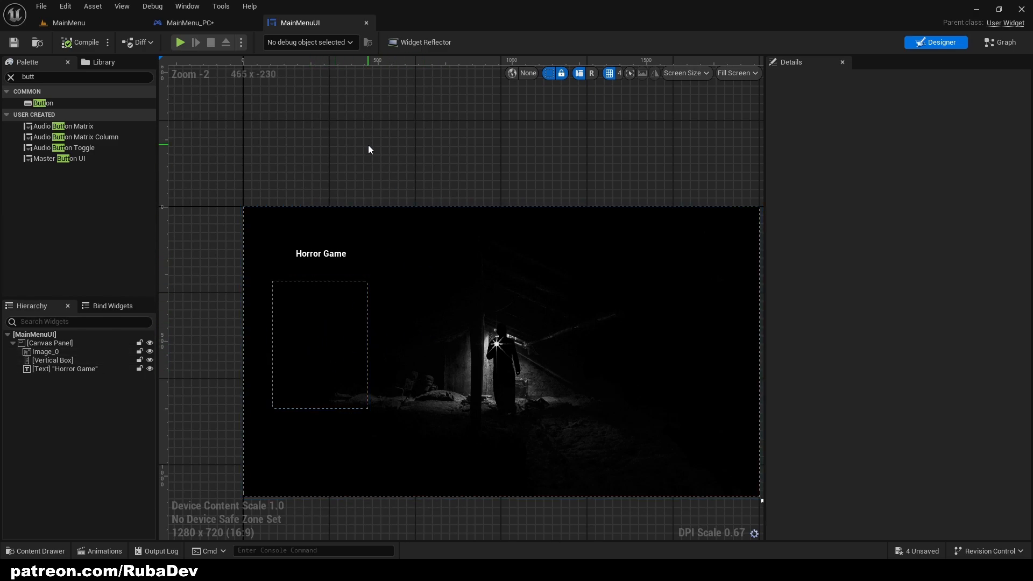
{"action": "left_click", "coordinate": [188, 23]}
{"action": "left_click", "coordinate": [300, 23]}
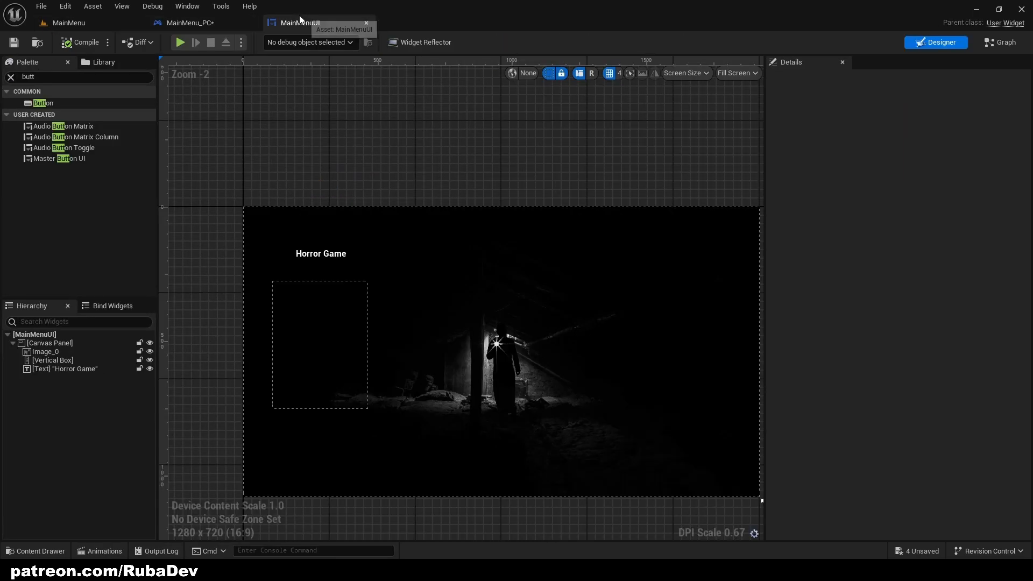
{"action": "right_click_drag", "start_coordinate": [307, 184], "coordinate": [272, 116]}
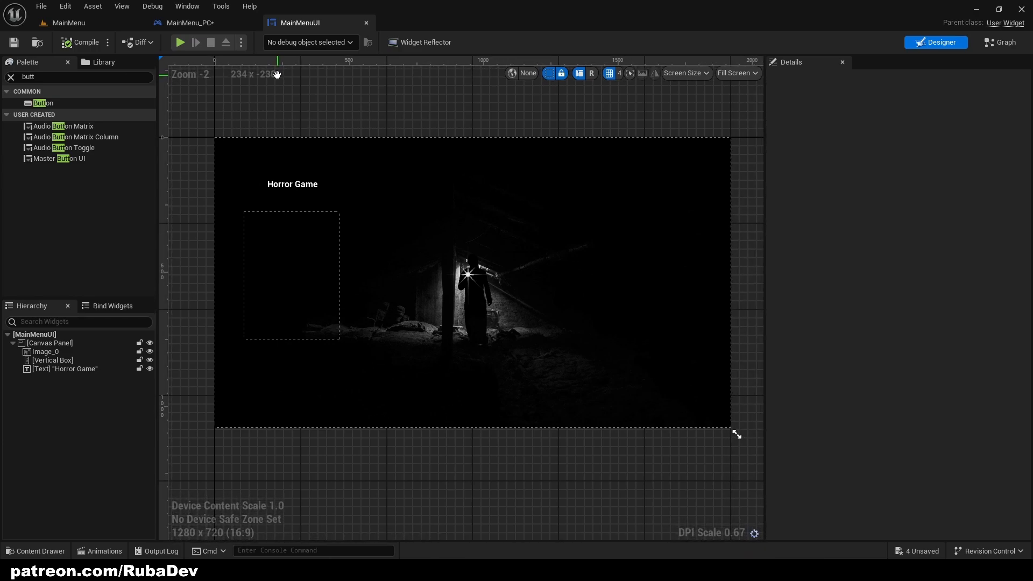
Open the MasterButtonUI widget and add a Size Box as its root.
{"action": "left_click", "coordinate": [108, 23]}
{"action": "double_click", "coordinate": [344, 372]}
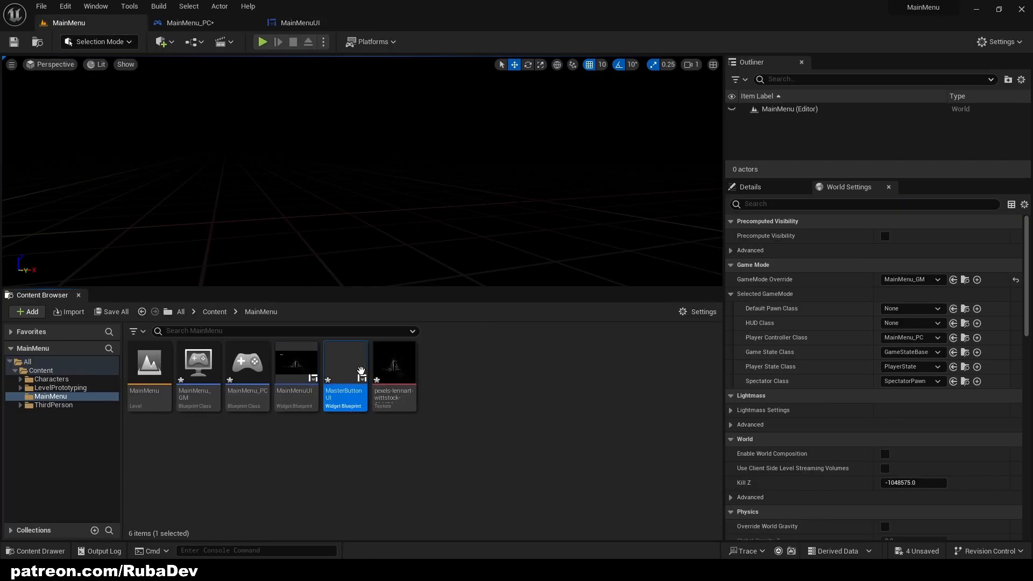
{"action": "left_click", "coordinate": [84, 77]}
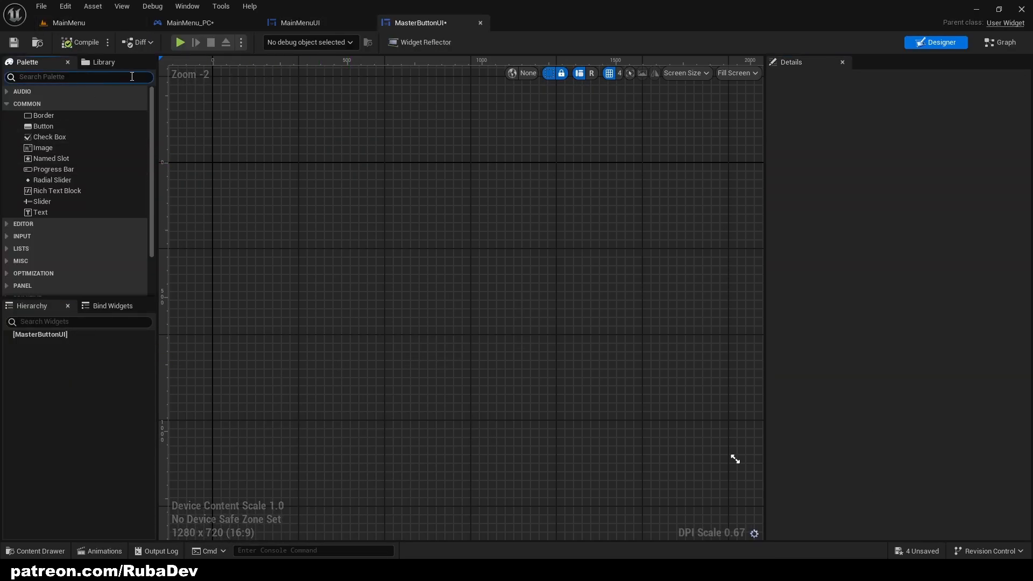
{"action": "type", "text": "sizebox"}
{"action": "left_click_drag", "start_coordinate": [115, 106], "coordinate": [733, 145]}
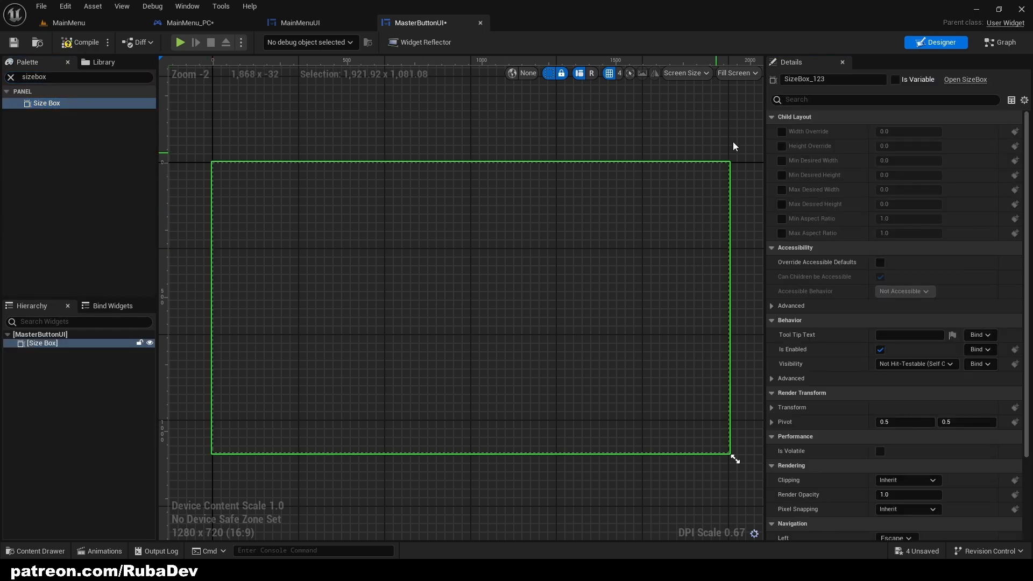
Switch the MasterButtonUI designer preview from filling the screen to the Desired size.
{"action": "left_click", "coordinate": [736, 75]}
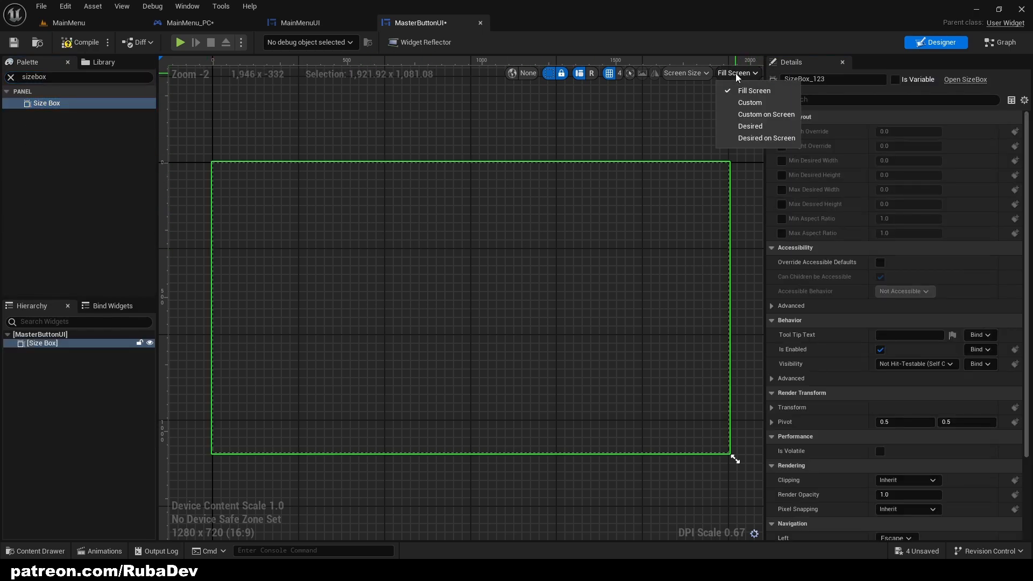
{"action": "left_click", "coordinate": [740, 127]}
{"action": "scroll", "coordinate": [284, 155], "scroll_direction": "up", "scroll_amount": 1}
{"action": "scroll", "coordinate": [218, 126], "scroll_direction": "down", "scroll_amount": 1}
{"action": "right_click_drag", "start_coordinate": [254, 128], "coordinate": [321, 134]}
Enable the Size Box's width and height overrides and set them to 200 and 50.
{"action": "left_click", "coordinate": [781, 131]}
{"action": "left_click", "coordinate": [782, 147]}
{"action": "left_click", "coordinate": [885, 131]}
{"action": "type", "text": "200"}
{"action": "key", "text": "Tab"}
{"action": "type", "text": "50"}
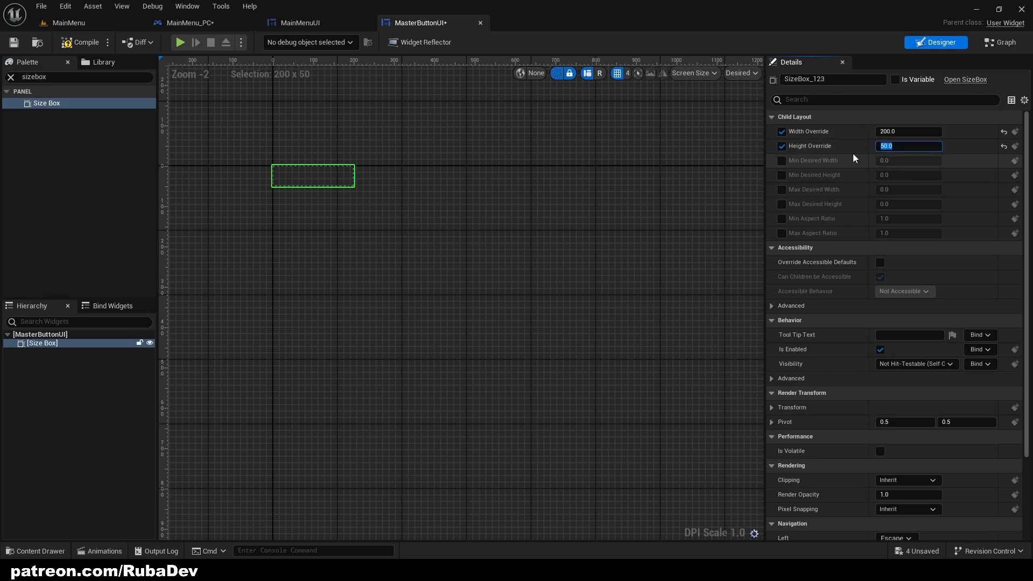
{"action": "left_click", "coordinate": [528, 192]}
{"action": "scroll", "coordinate": [349, 156], "scroll_direction": "up", "scroll_amount": 3}
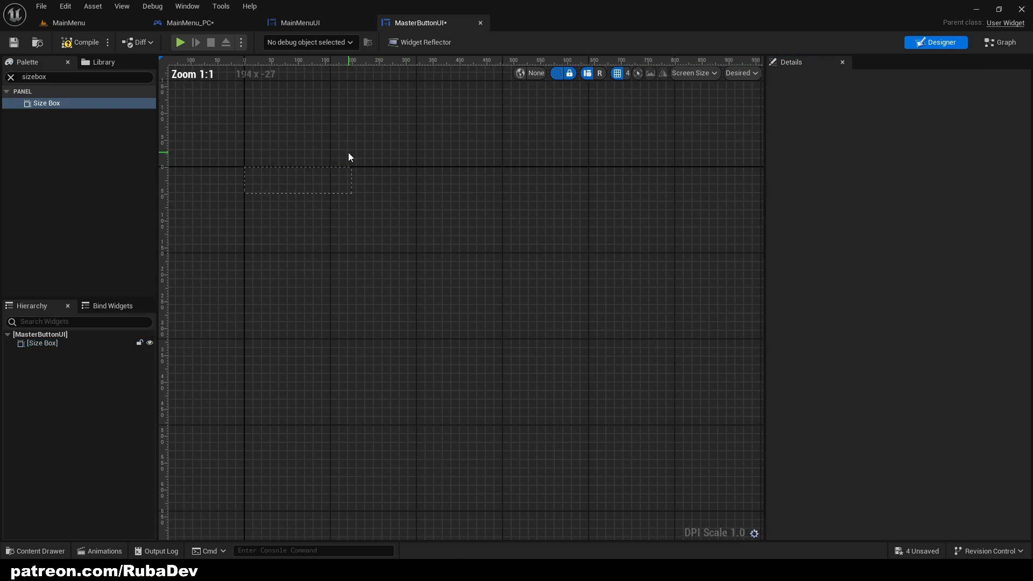
{"action": "left_click", "coordinate": [440, 200]}
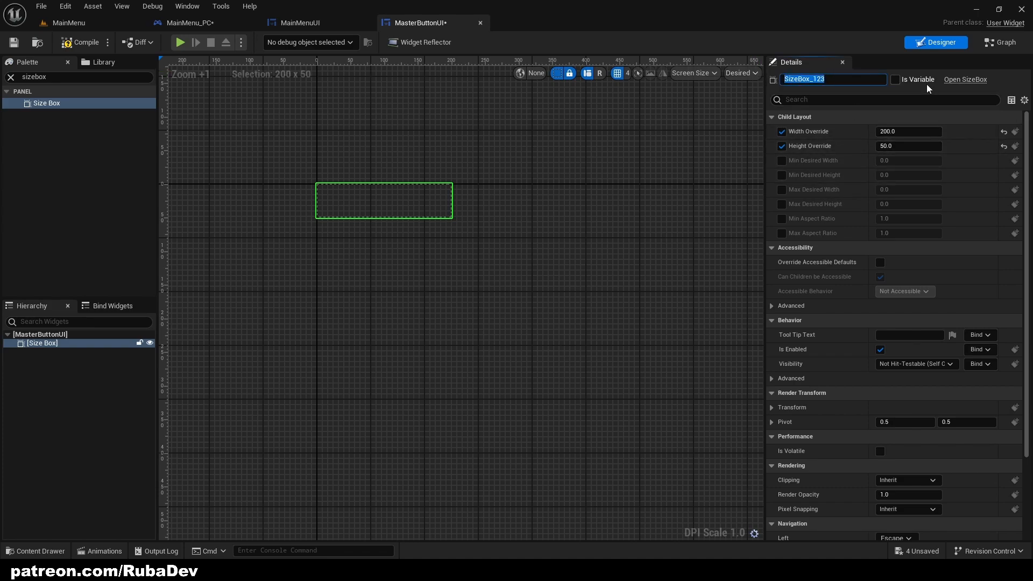
Rename the Size Box as ButtonSize and make it a variable.
{"action": "type", "text": "ButtonSize"}
{"action": "key", "text": "Return"}
{"action": "left_click", "coordinate": [895, 79]}
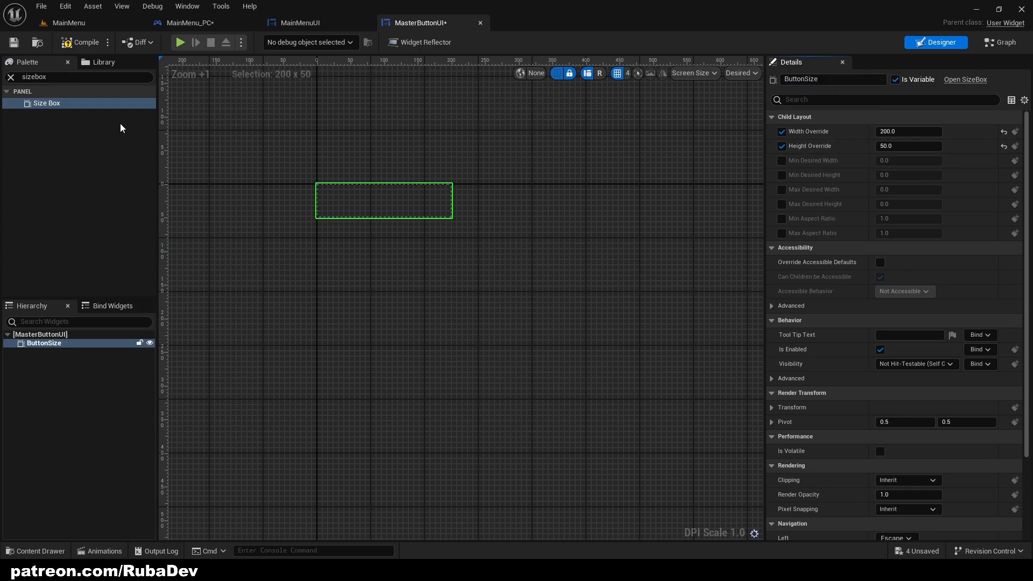
Find the Button widget and place one inside the ButtonSize box.
{"action": "type", "text": "button"}
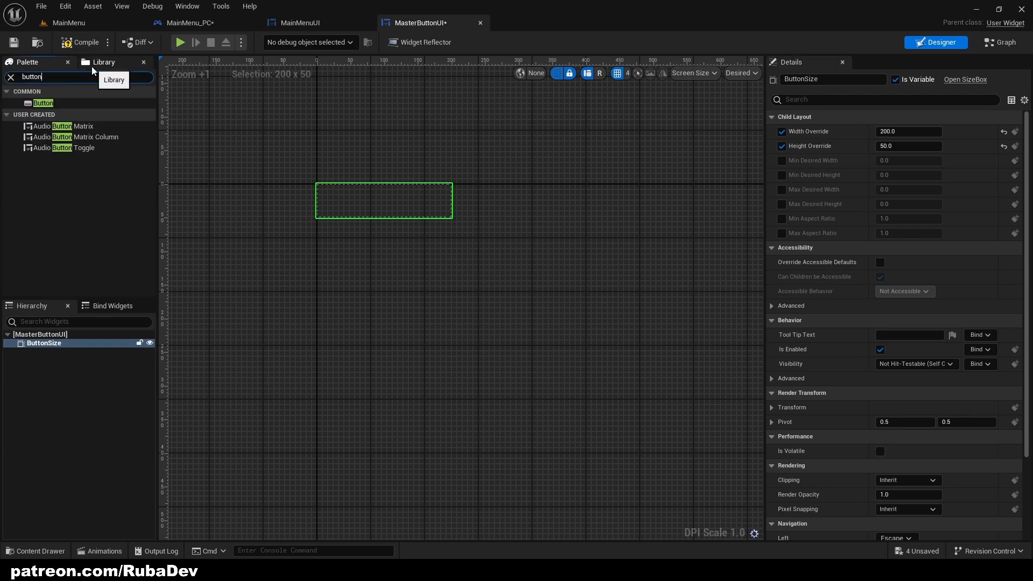
{"action": "left_click", "coordinate": [59, 107]}
{"action": "left_click_drag", "start_coordinate": [59, 108], "coordinate": [384, 201]}
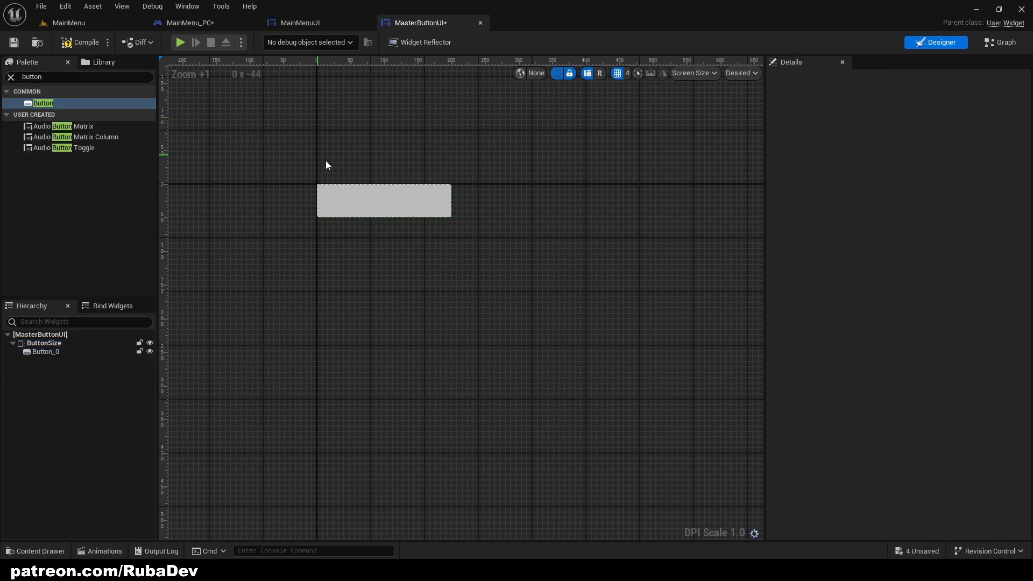
{"action": "left_click", "coordinate": [388, 149]}
{"action": "left_click", "coordinate": [365, 199]}
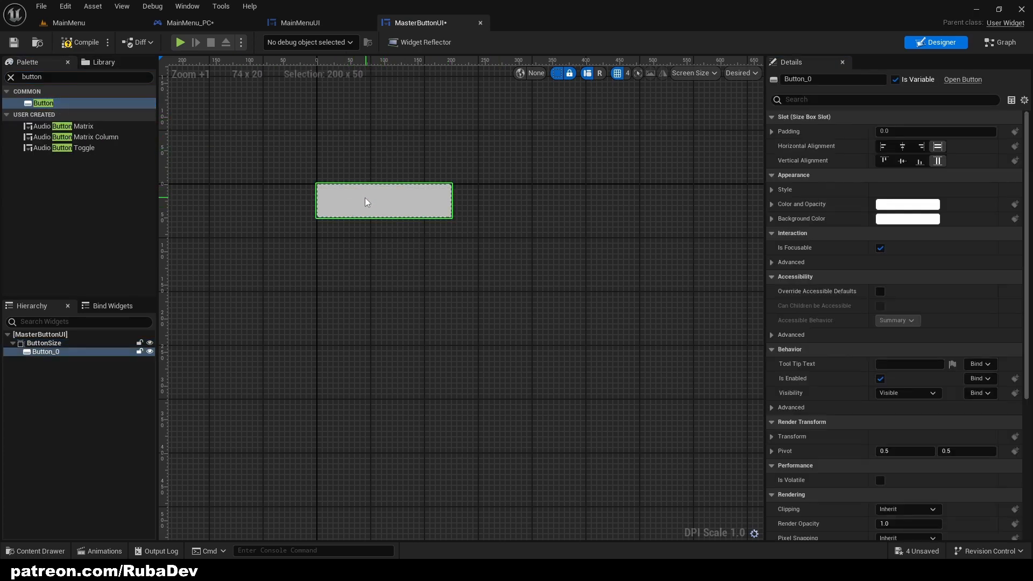
Find the Text widget and place one inside the button.
{"action": "left_click", "coordinate": [11, 77]}
{"action": "type", "text": "text"}
{"action": "left_click", "coordinate": [59, 115]}
{"action": "left_click_drag", "start_coordinate": [59, 119], "coordinate": [399, 212]}
Rename the button as Button_Btn and its text as Button_Text, making the text a variable as well.
{"action": "left_click", "coordinate": [46, 351]}
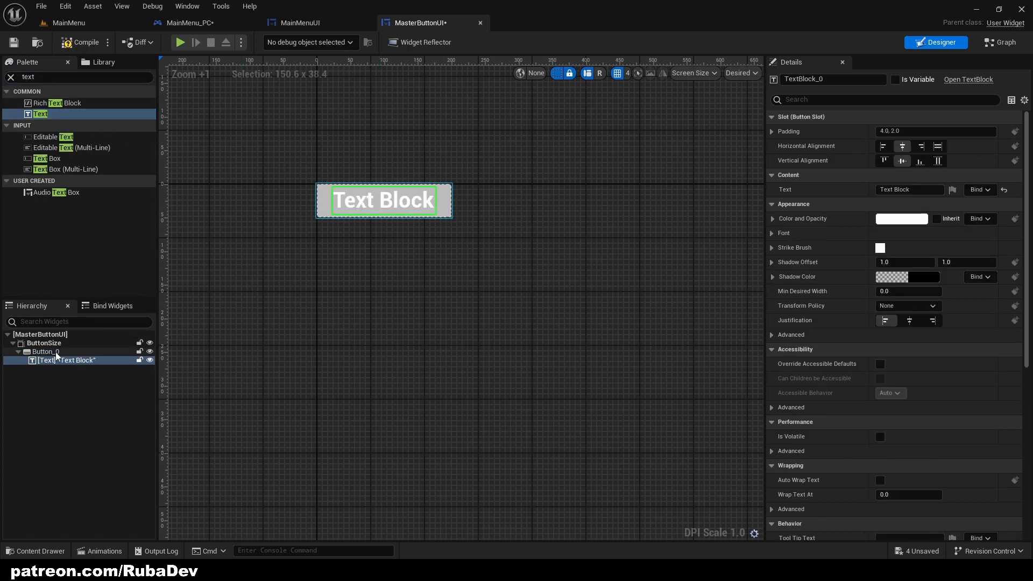
{"action": "left_click_drag", "start_coordinate": [822, 78], "coordinate": [808, 84]}
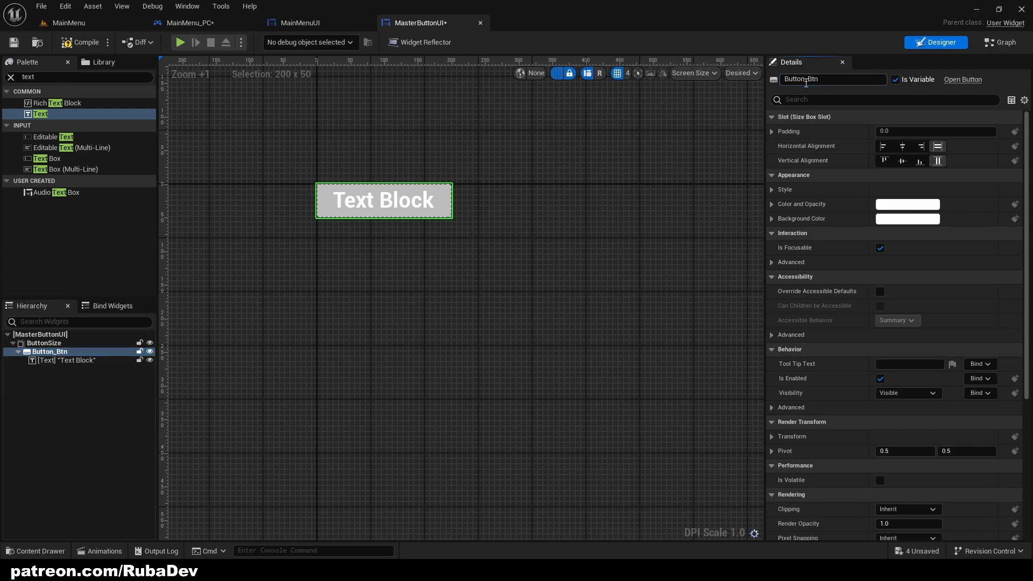
{"action": "left_click", "coordinate": [335, 213]}
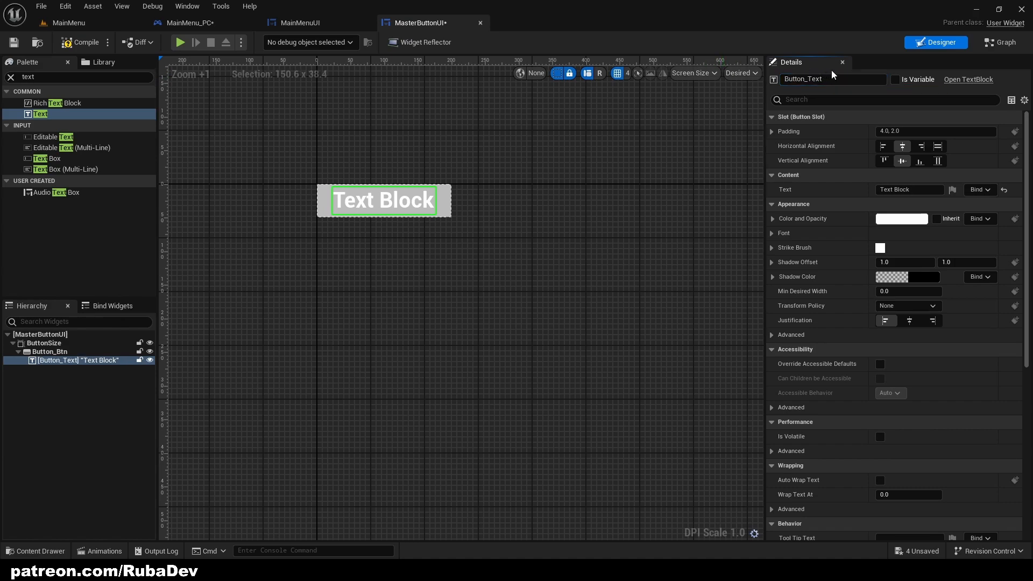
{"action": "left_click", "coordinate": [74, 353]}
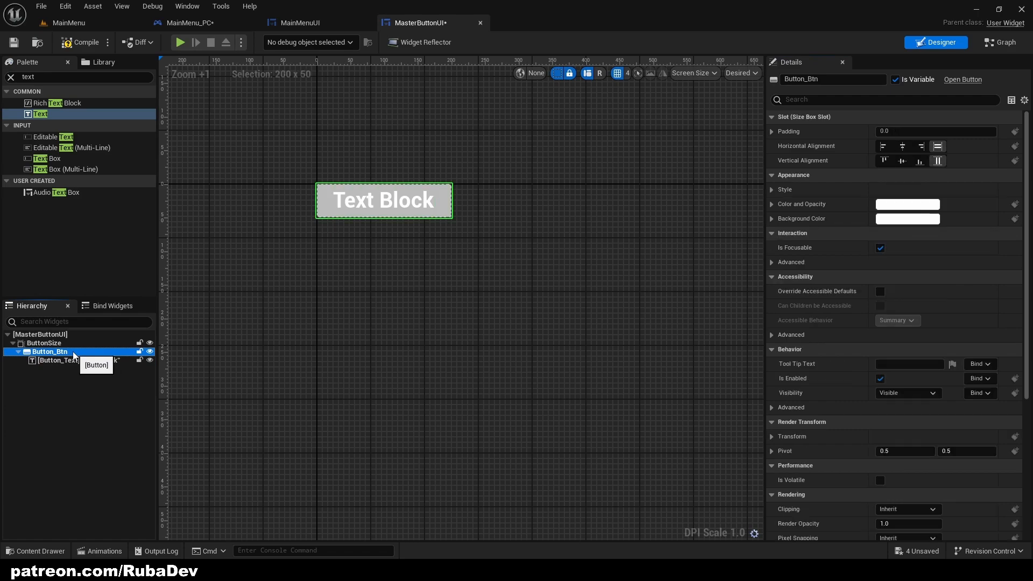
{"action": "left_click", "coordinate": [74, 352]}
{"action": "left_click", "coordinate": [75, 345]}
{"action": "left_click", "coordinate": [75, 352]}
{"action": "left_click", "coordinate": [79, 360]}
Examine the Button_Btn, Button_Text and ButtonSize variables in the widget's graph and compare them with the design.
{"action": "left_click", "coordinate": [1001, 42]}
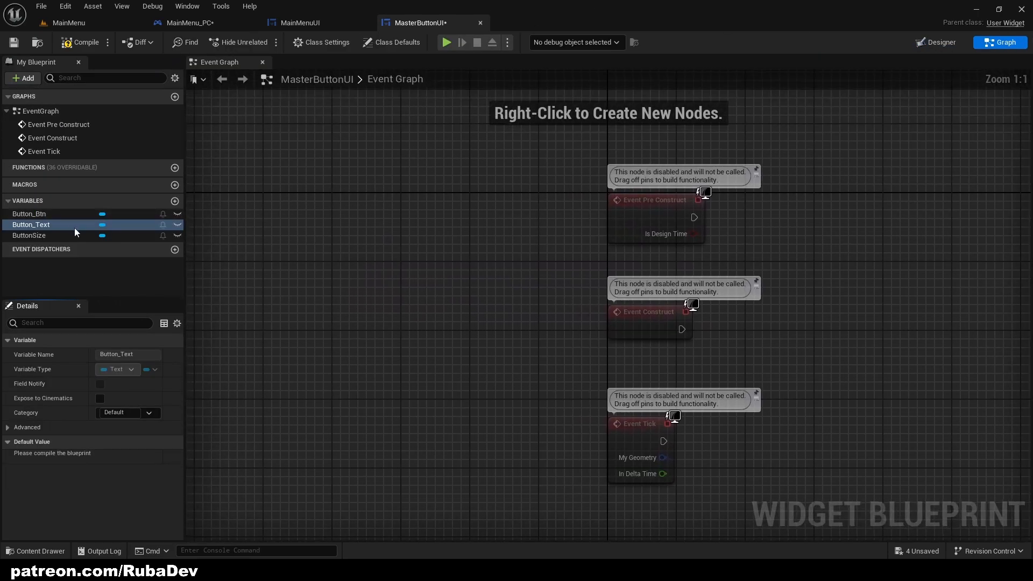
{"action": "left_click", "coordinate": [34, 226]}
{"action": "left_click", "coordinate": [41, 235]}
{"action": "left_click", "coordinate": [38, 227]}
{"action": "left_click", "coordinate": [37, 234]}
{"action": "left_click", "coordinate": [35, 227]}
{"action": "left_click", "coordinate": [38, 215]}
{"action": "left_click", "coordinate": [37, 223]}
{"action": "left_click", "coordinate": [33, 235]}
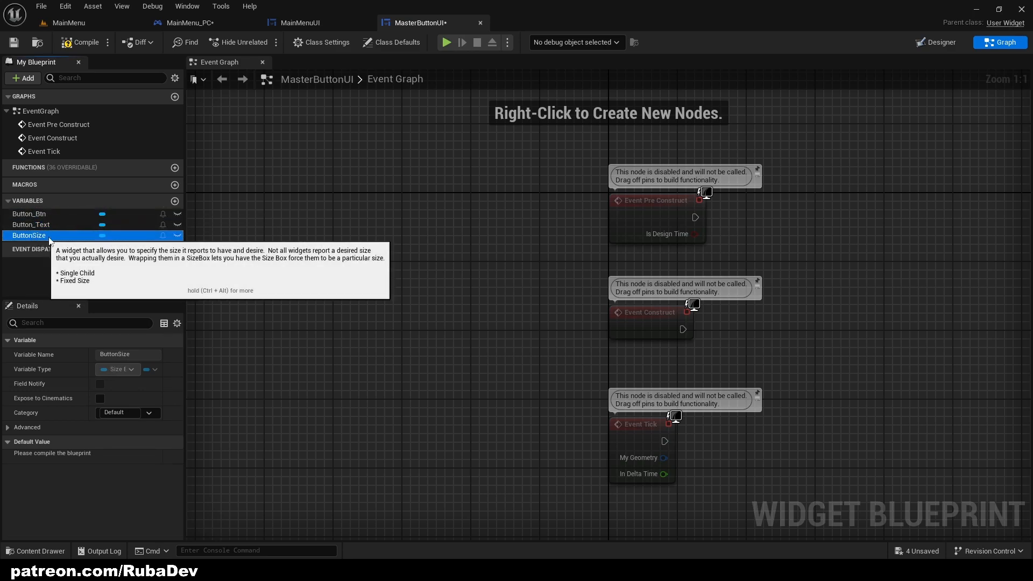
{"action": "left_click", "coordinate": [920, 46]}
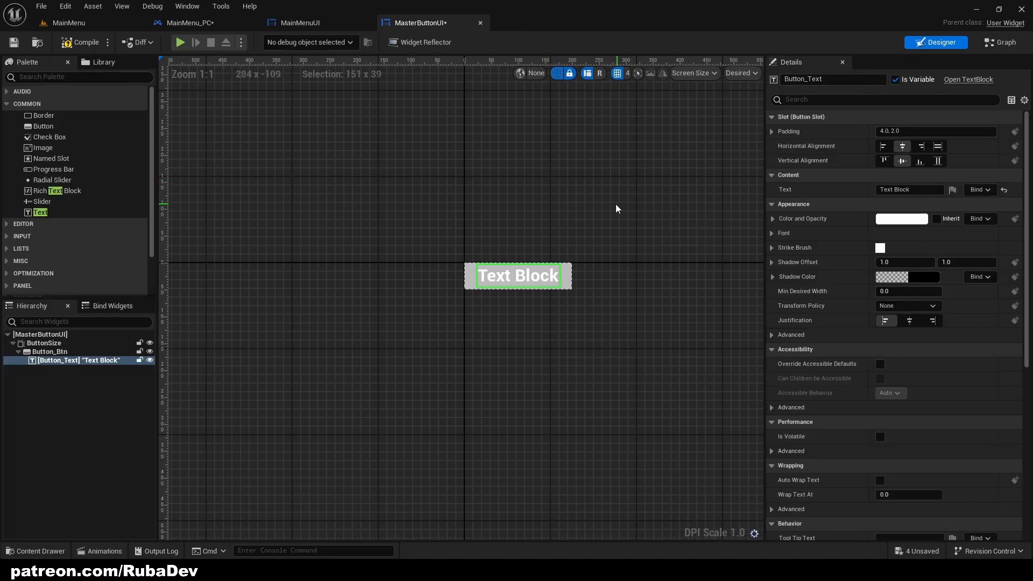
{"action": "right_click_drag", "start_coordinate": [616, 208], "coordinate": [629, 223]}
Move the Event Pre Construct node up in the event graph, away from the other events.
{"action": "left_click", "coordinate": [1001, 42]}
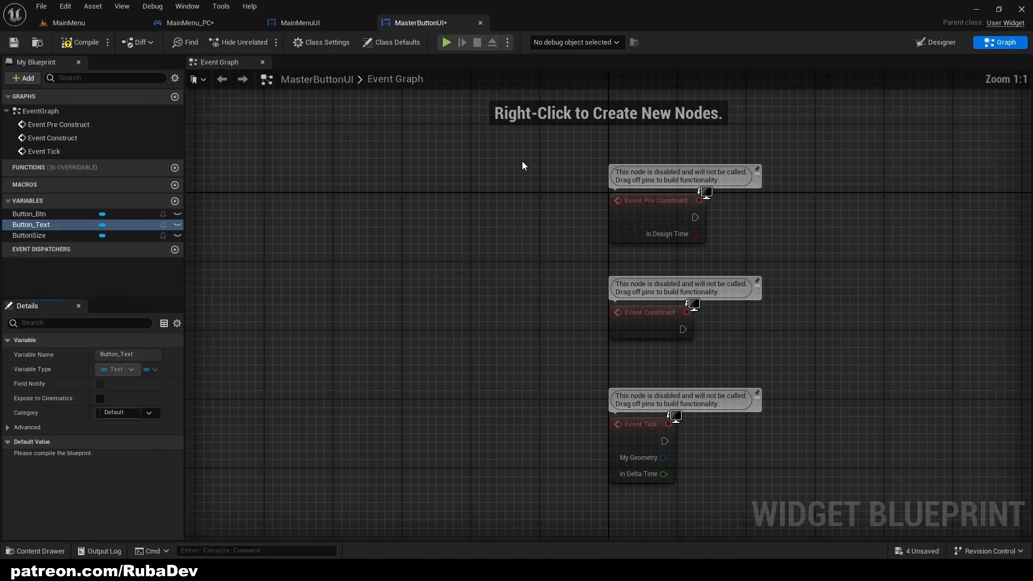
{"action": "right_click_drag", "start_coordinate": [612, 286], "coordinate": [600, 328]}
{"action": "left_click_drag", "start_coordinate": [461, 315], "coordinate": [461, 204]}
{"action": "left_click", "coordinate": [618, 221]}
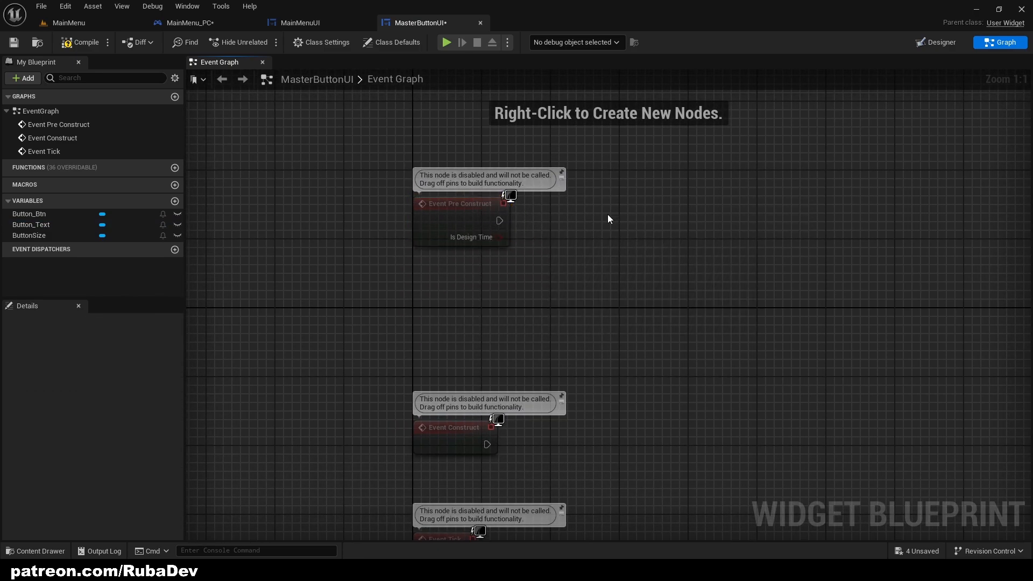
{"action": "right_click_drag", "start_coordinate": [618, 220], "coordinate": [563, 243]}
Place a ButtonSize reference above Event Pre Construct and create a Set Width Override node from it.
{"action": "left_click_drag", "start_coordinate": [54, 235], "coordinate": [531, 176]}
{"action": "left_click", "coordinate": [436, 156]}
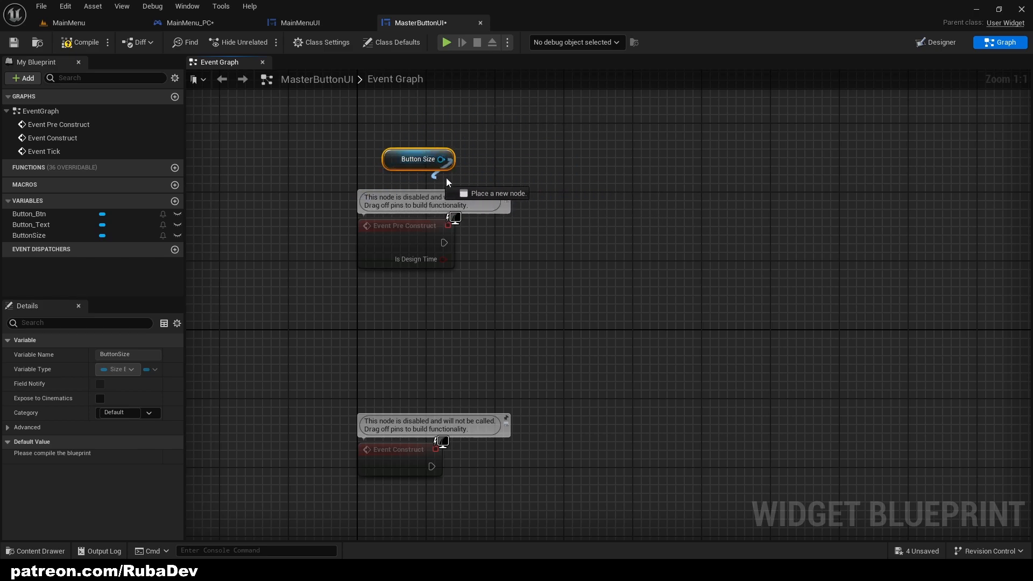
{"action": "left_click_drag", "start_coordinate": [572, 230], "coordinate": [534, 218]}
{"action": "type", "text": "set s"}
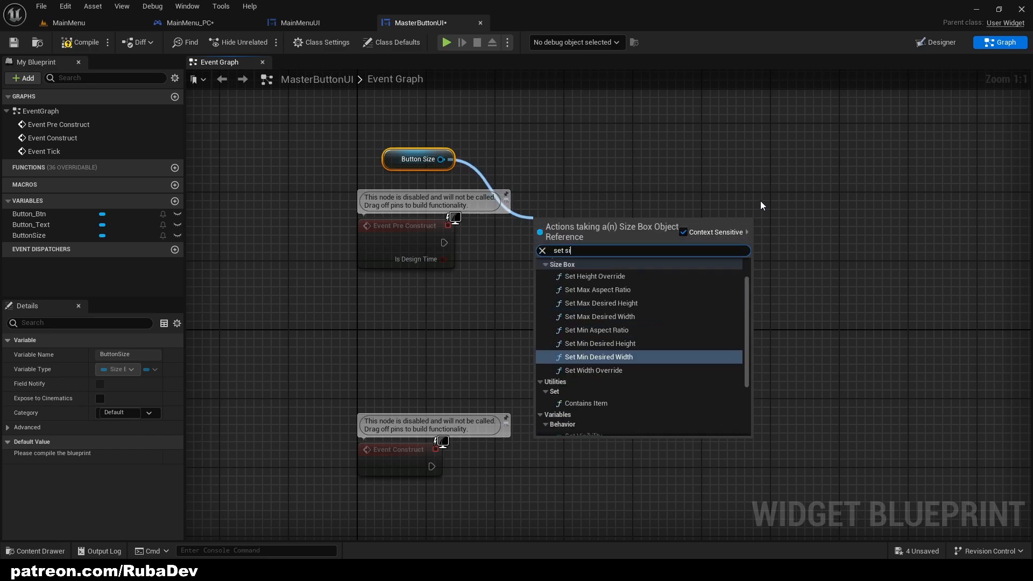
{"action": "key", "text": "BackSpace"}
{"action": "type", "text": "wid"}
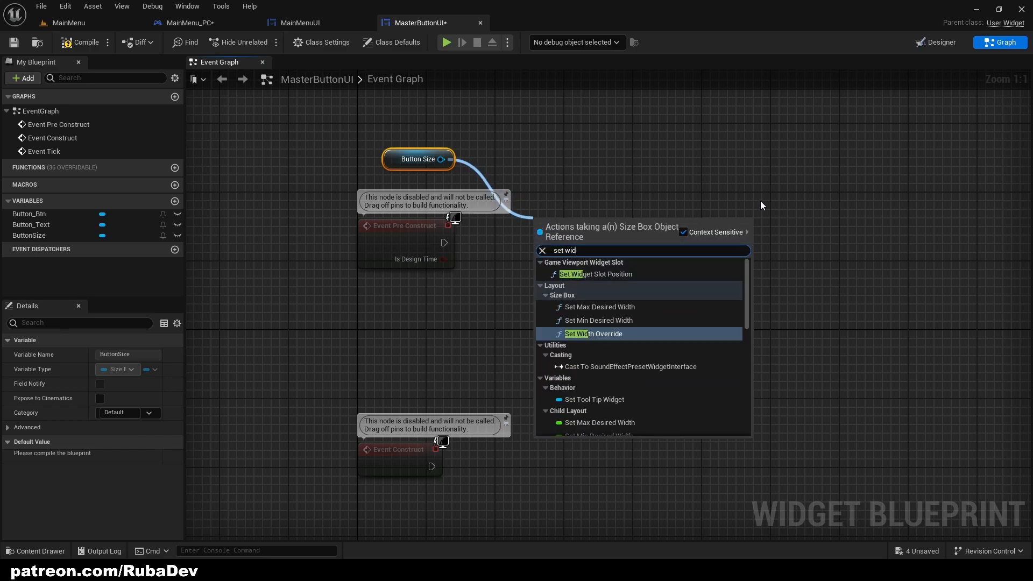
{"action": "type", "text": "thoverr"}
{"action": "key", "text": "Return"}
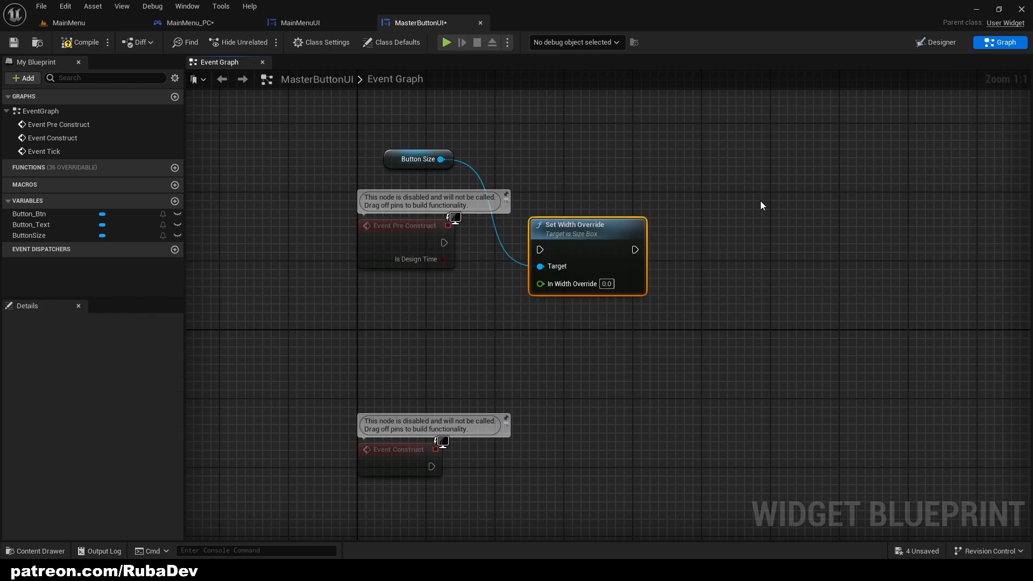
Connect Event Pre Construct's execution output to Set Width Override and align the node beside the event.
{"action": "left_click_drag", "start_coordinate": [587, 235], "coordinate": [560, 246]}
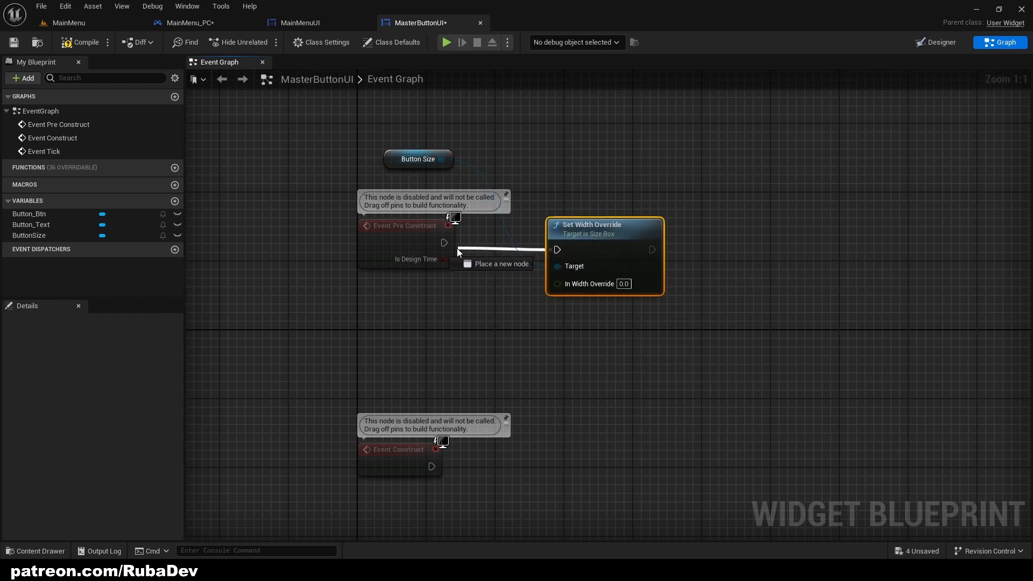
{"action": "left_click_drag", "start_coordinate": [459, 248], "coordinate": [450, 247]}
{"action": "left_click_drag", "start_coordinate": [579, 234], "coordinate": [596, 225]}
Delete the unused Event Construct and Event Tick nodes.
{"action": "right_click_drag", "start_coordinate": [494, 346], "coordinate": [542, 172]}
{"action": "left_click_drag", "start_coordinate": [614, 433], "coordinate": [434, 261]}
{"action": "key", "text": "Delete"}
{"action": "right_click_drag", "start_coordinate": [434, 132], "coordinate": [413, 271]}
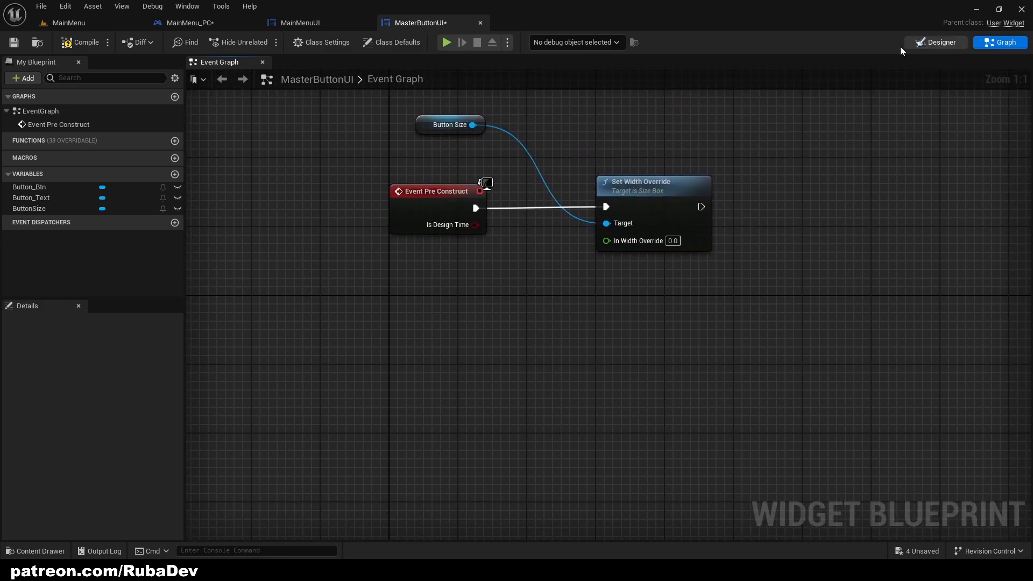
{"action": "left_click", "coordinate": [913, 42]}
{"action": "left_click", "coordinate": [1000, 42]}
{"action": "right_click_drag", "start_coordinate": [651, 202], "coordinate": [592, 221]}
{"action": "left_click", "coordinate": [591, 224]}
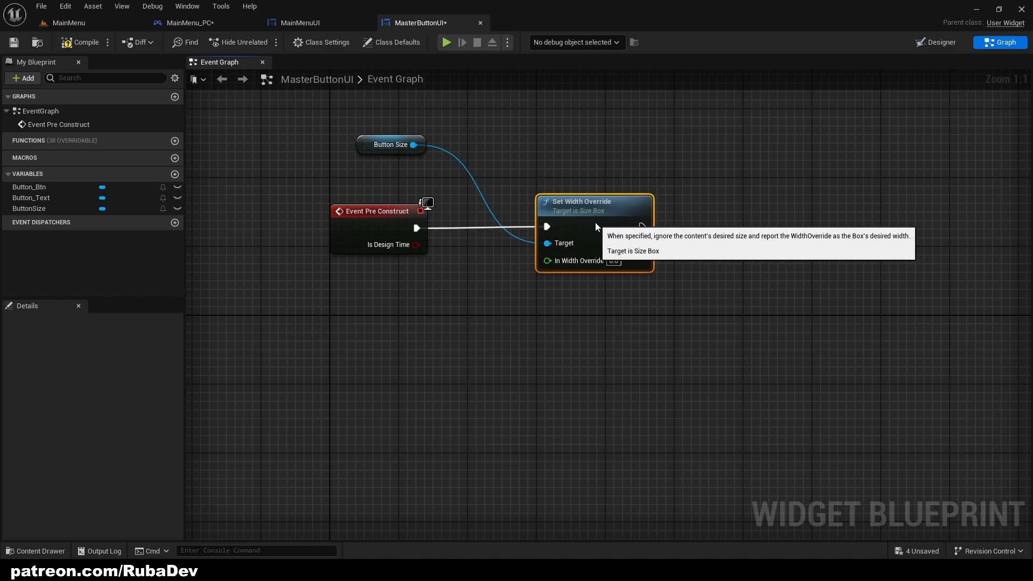
{"action": "left_click", "coordinate": [433, 306]}
{"action": "right_click_drag", "start_coordinate": [433, 305], "coordinate": [479, 237]}
{"action": "left_click_drag", "start_coordinate": [336, 225], "coordinate": [336, 226]}
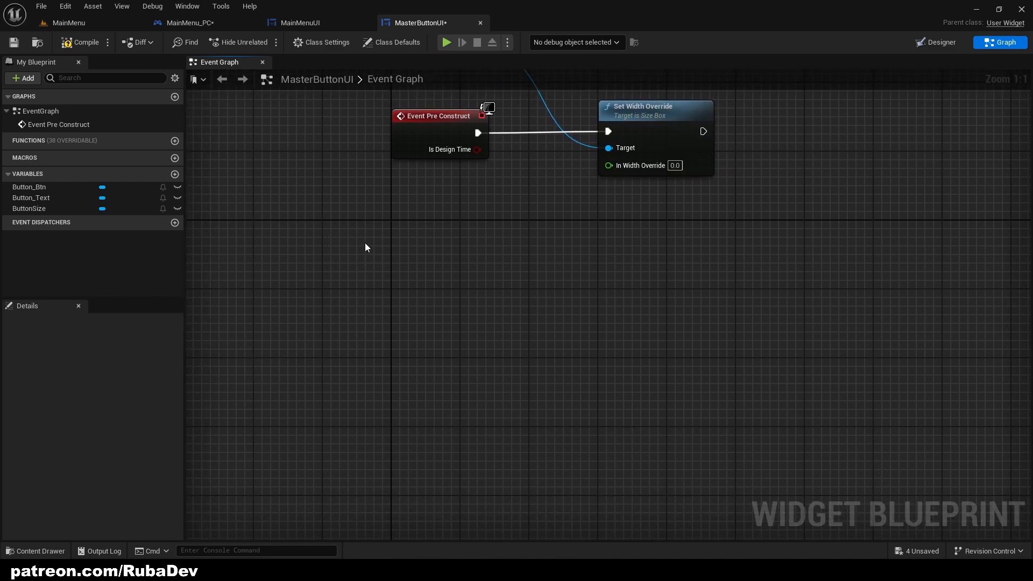
{"action": "right_click_drag", "start_coordinate": [498, 178], "coordinate": [509, 313]}
{"action": "left_click_drag", "start_coordinate": [519, 317], "coordinate": [363, 227]}
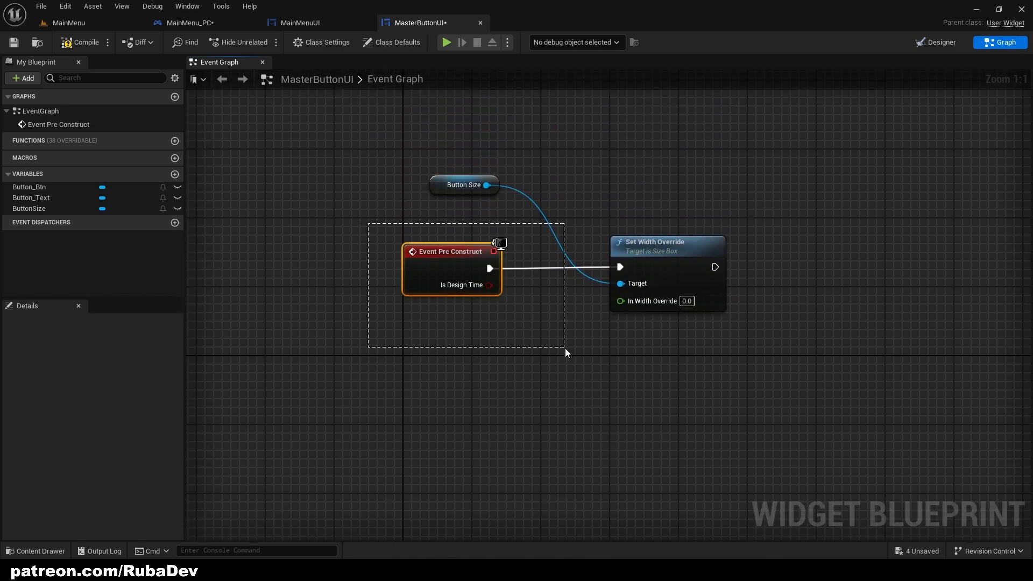
{"action": "left_click", "coordinate": [546, 336]}
Promote the In Width Override input to a float variable named ButtonWidth and make it instance editable.
{"action": "right_click_drag", "start_coordinate": [546, 337], "coordinate": [409, 303]}
{"action": "left_click_drag", "start_coordinate": [487, 294], "coordinate": [440, 319]}
{"action": "left_click_drag", "start_coordinate": [483, 292], "coordinate": [475, 297]}
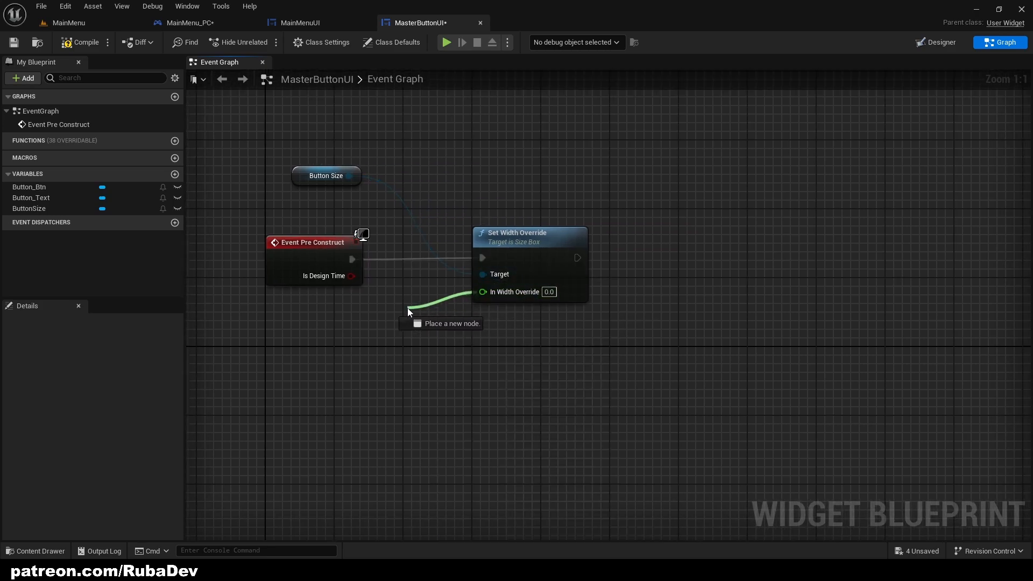
{"action": "left_click_drag", "start_coordinate": [408, 307], "coordinate": [420, 316]}
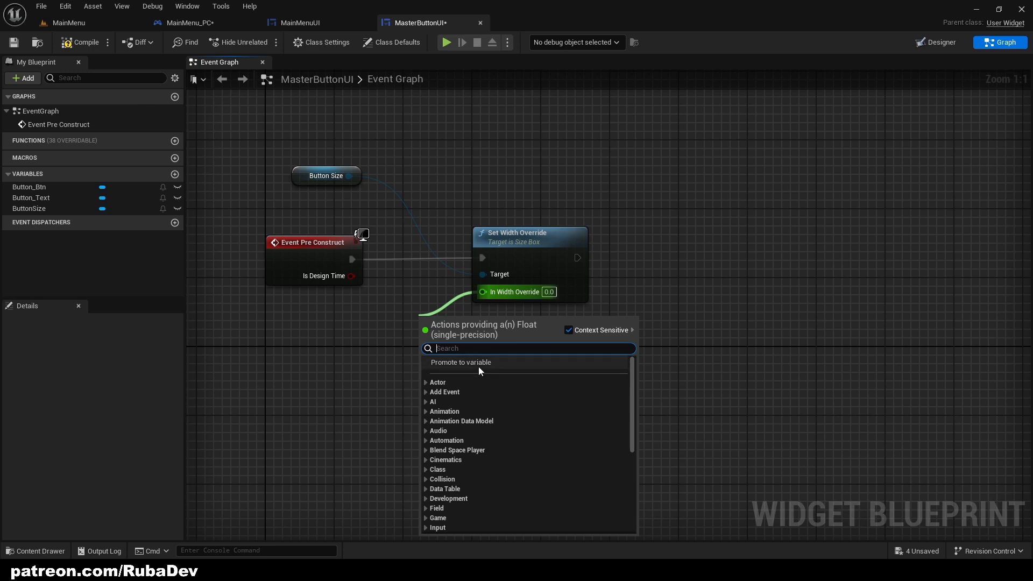
{"action": "left_click", "coordinate": [479, 366]}
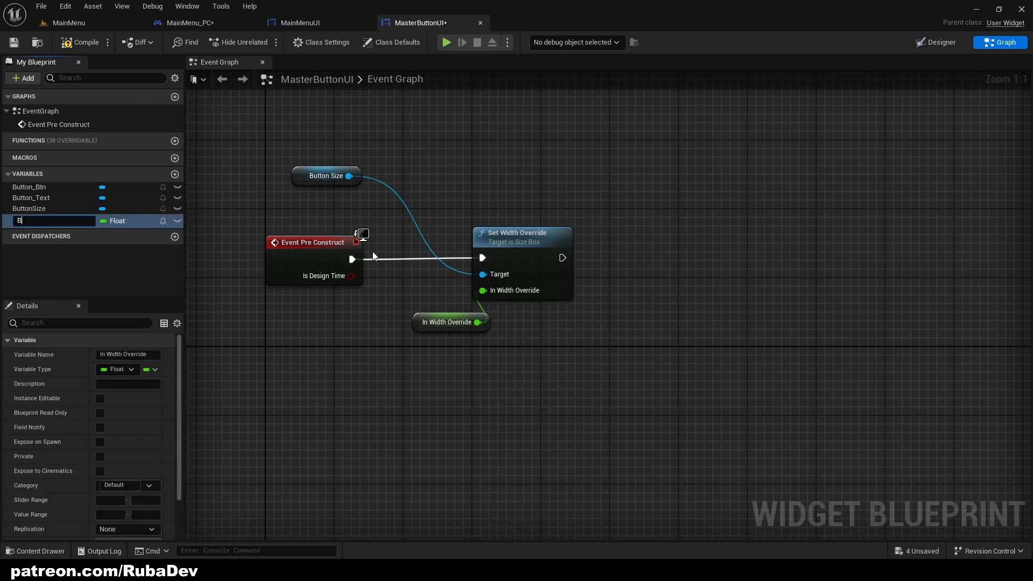
{"action": "type", "text": "ButtonWidth"}
{"action": "key", "text": "Return"}
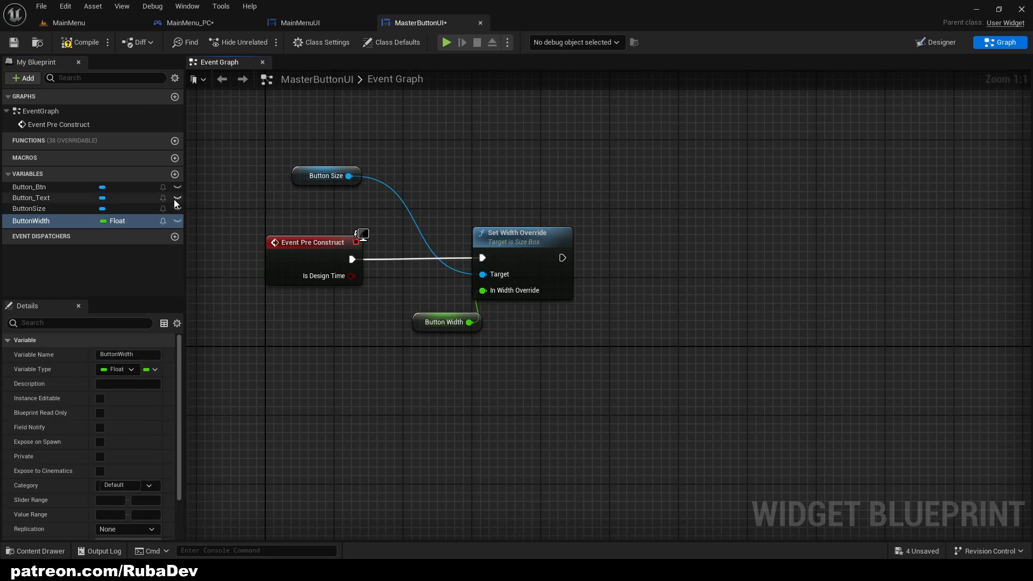
{"action": "left_click", "coordinate": [176, 222]}
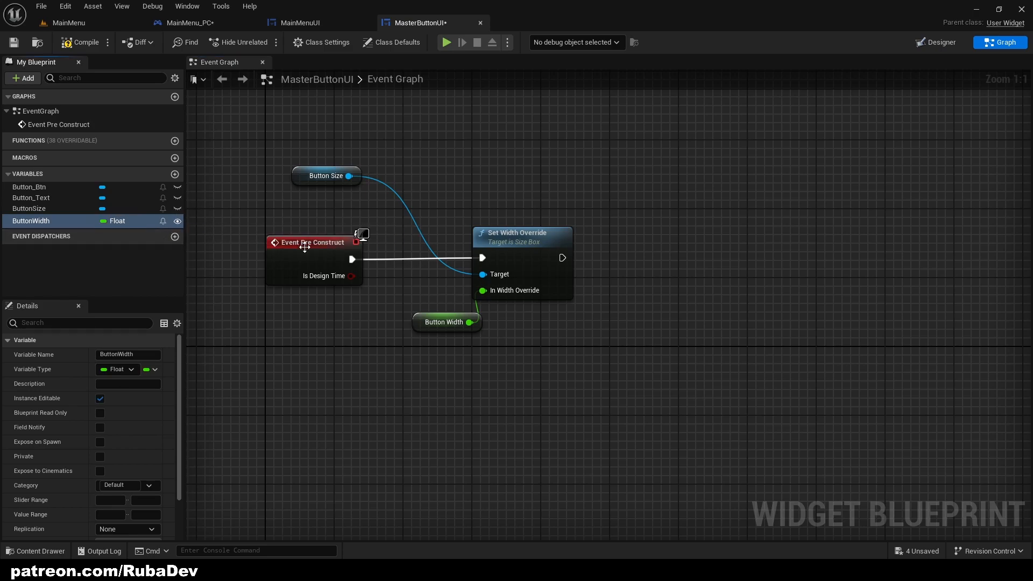
Create a Set Height Override node from Button Size and place it following Set Width Override.
{"action": "right_click_drag", "start_coordinate": [528, 307], "coordinate": [492, 313]}
{"action": "left_click_drag", "start_coordinate": [313, 180], "coordinate": [584, 242]}
{"action": "type", "text": "set height ov"}
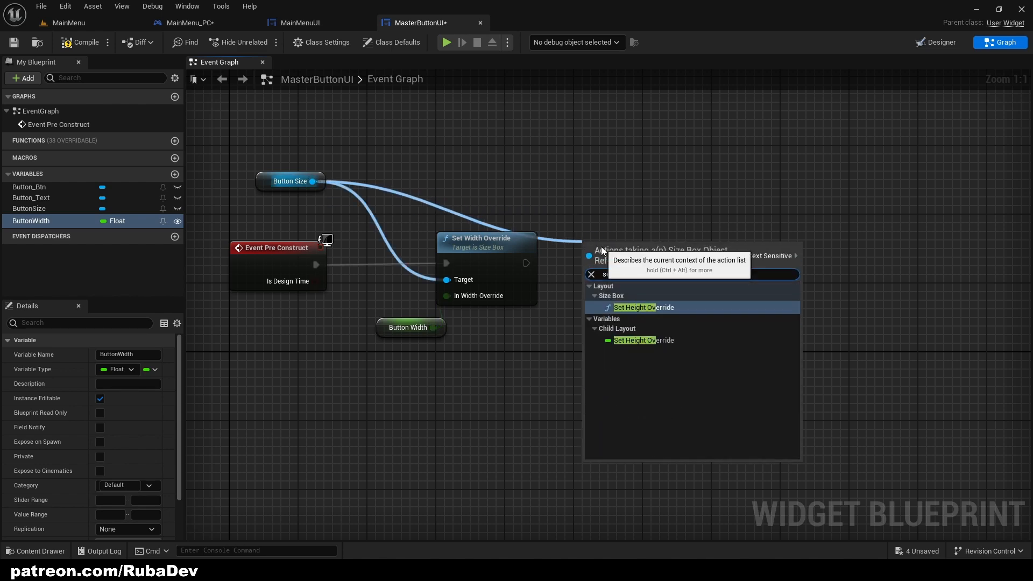
{"action": "key", "text": "Return"}
{"action": "left_click_drag", "start_coordinate": [602, 246], "coordinate": [550, 194]}
Add reroute points to the two Button Size wires and arrange them clear of the nodes.
{"action": "double_click", "coordinate": [556, 276]}
{"action": "double_click", "coordinate": [415, 270]}
{"action": "left_click_drag", "start_coordinate": [414, 269], "coordinate": [342, 228]}
{"action": "left_click", "coordinate": [559, 233]}
{"action": "right_click_drag", "start_coordinate": [559, 237], "coordinate": [497, 225]}
Promote the In Height Override input to a float variable named ButtonHeight and make it instance editable.
{"action": "left_click_drag", "start_coordinate": [540, 286], "coordinate": [537, 317]}
{"action": "left_click", "coordinate": [586, 362]}
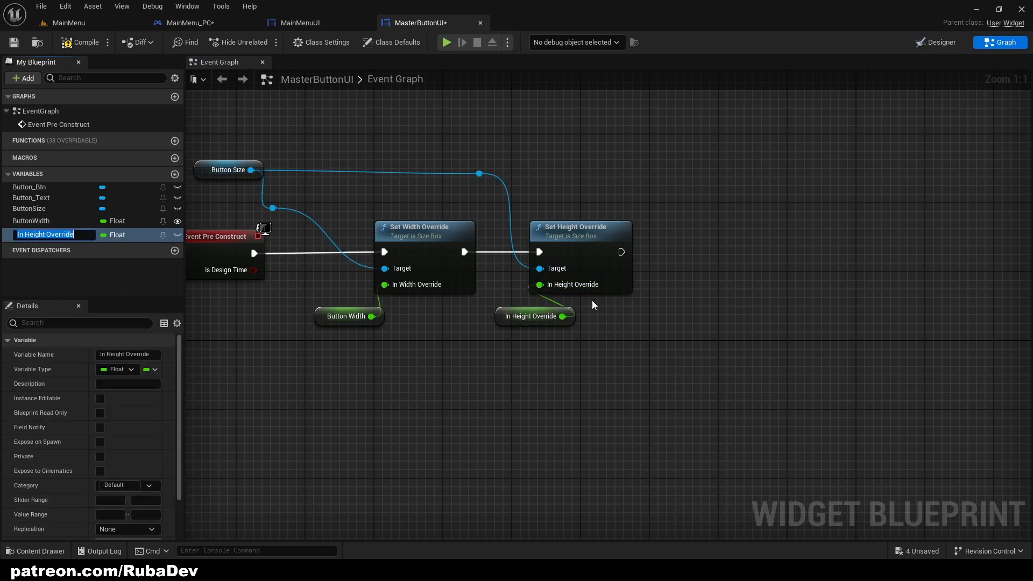
{"action": "type", "text": "ButtonHeight"}
{"action": "key", "text": "Return"}
{"action": "left_click", "coordinate": [178, 235]}
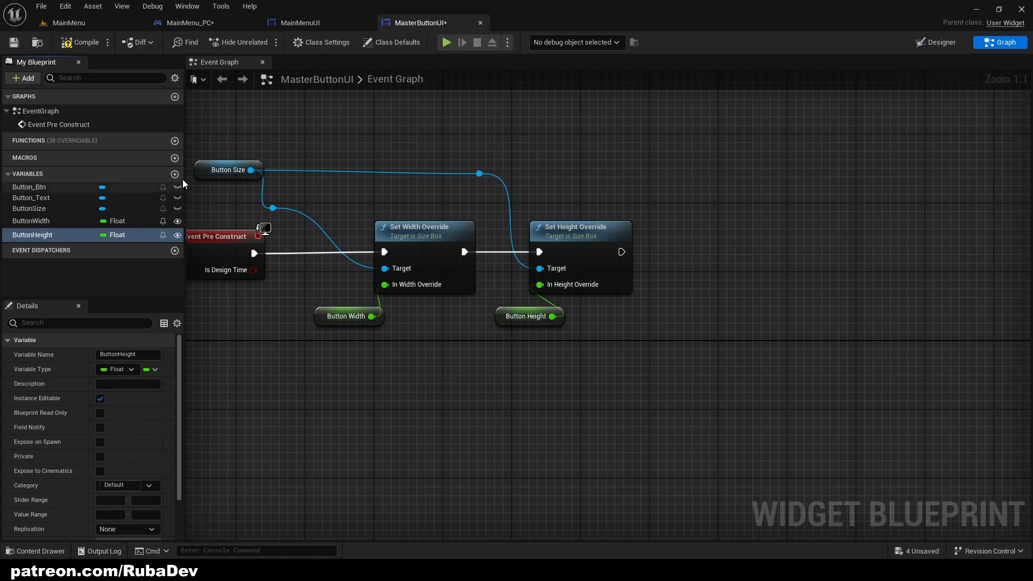
Set the default value of ButtonWidth to 200.0 and of ButtonHeight to 50.0, and compile the widget blueprint.
{"action": "left_click", "coordinate": [81, 222]}
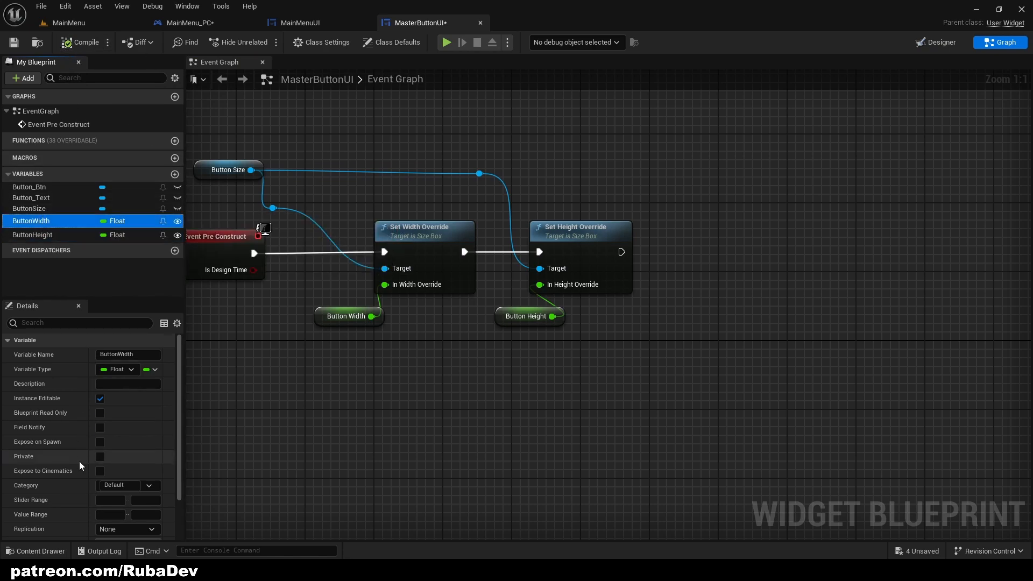
{"action": "scroll", "coordinate": [82, 466], "scroll_direction": "down", "scroll_amount": 2}
{"action": "left_click", "coordinate": [142, 533]}
{"action": "type", "text": "200.0"}
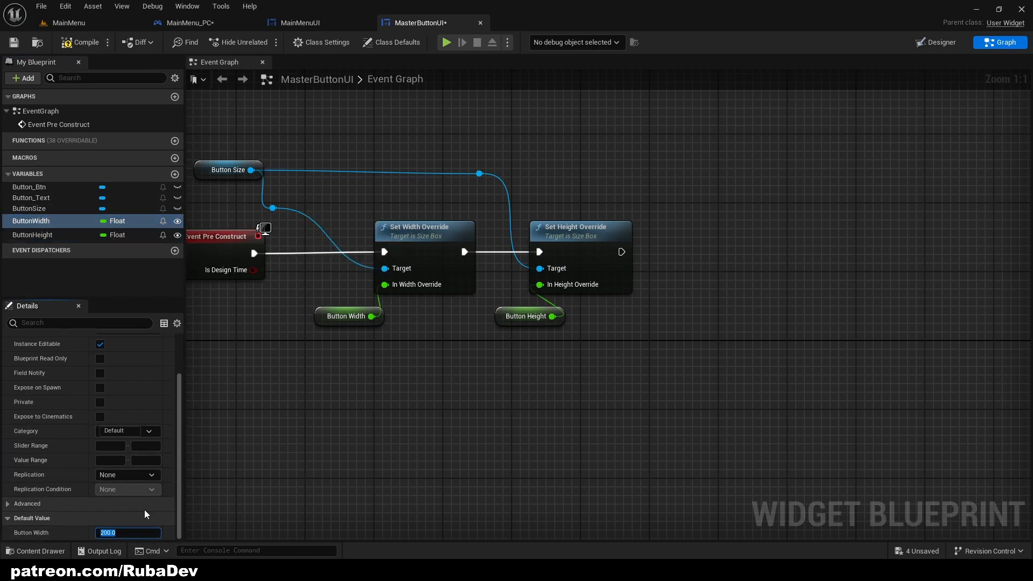
{"action": "left_click", "coordinate": [41, 236]}
{"action": "left_click", "coordinate": [143, 535]}
{"action": "type", "text": "50.0"}
{"action": "left_click", "coordinate": [86, 45]}
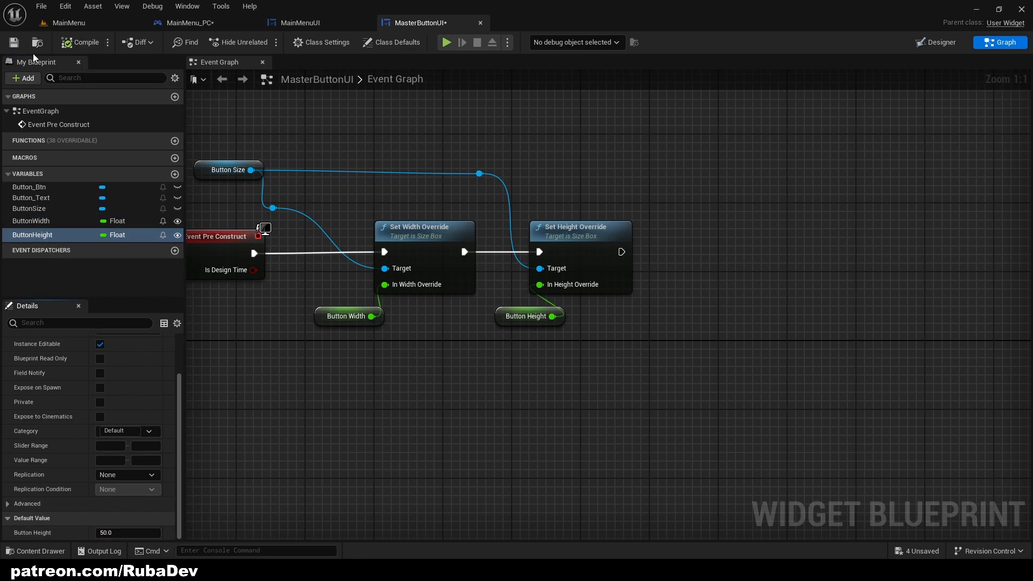
Place a getter for the Button_Text widget in the event graph above and beyond the Set Height Override node.
{"action": "right_click_drag", "start_coordinate": [381, 134], "coordinate": [356, 180]}
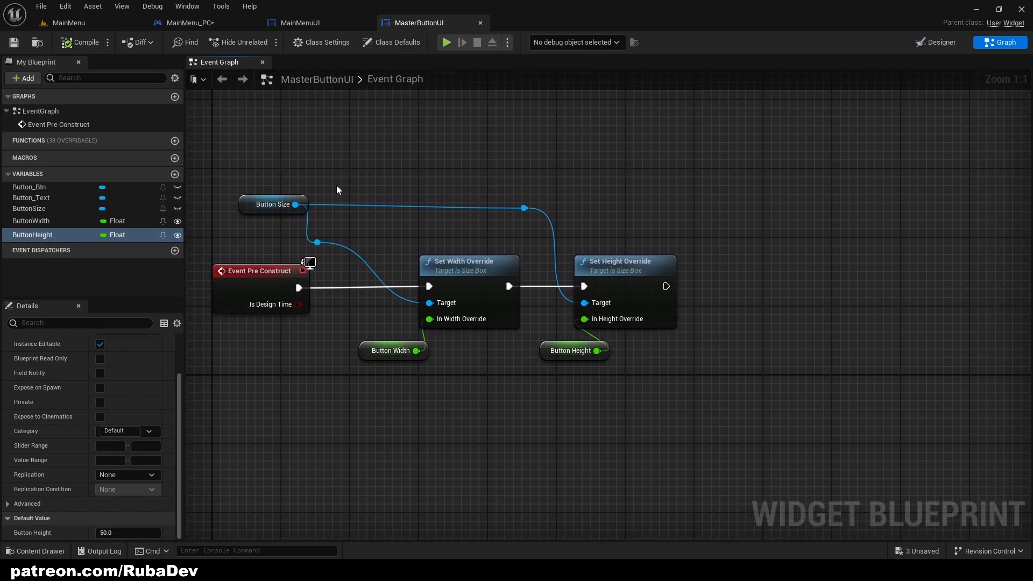
{"action": "left_click_drag", "start_coordinate": [616, 165], "coordinate": [464, 155]}
{"action": "right_click_drag", "start_coordinate": [465, 154], "coordinate": [297, 160]}
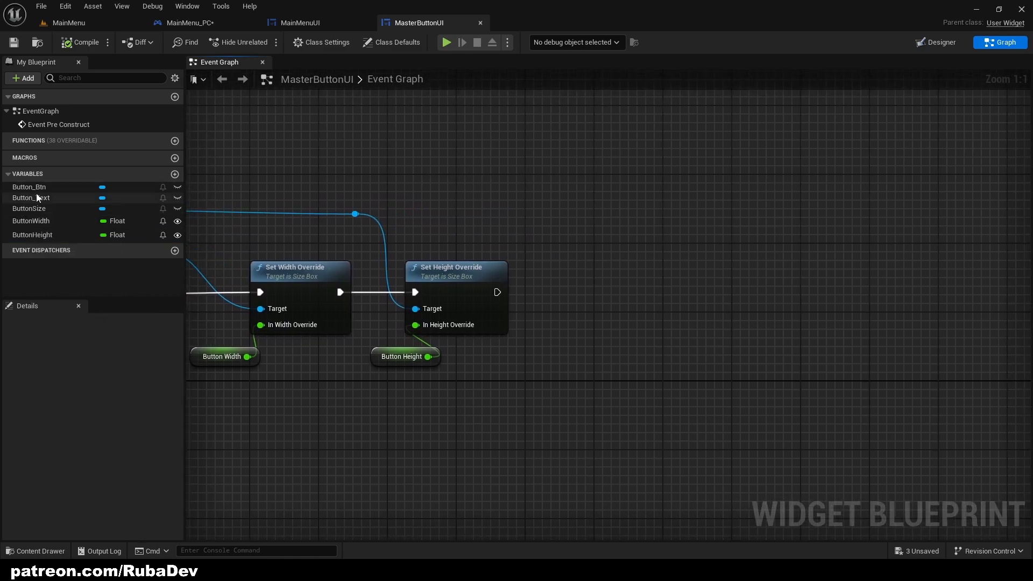
{"action": "right_click_drag", "start_coordinate": [384, 162], "coordinate": [429, 162]}
{"action": "left_click_drag", "start_coordinate": [72, 200], "coordinate": [525, 190]}
{"action": "left_click", "coordinate": [544, 214]}
Create a SetText (Text) node from Button Text and connect its execution after Set Height Override.
{"action": "right_click_drag", "start_coordinate": [633, 248], "coordinate": [571, 246]}
{"action": "left_click_drag", "start_coordinate": [506, 200], "coordinate": [559, 261]}
{"action": "type", "text": "set text"}
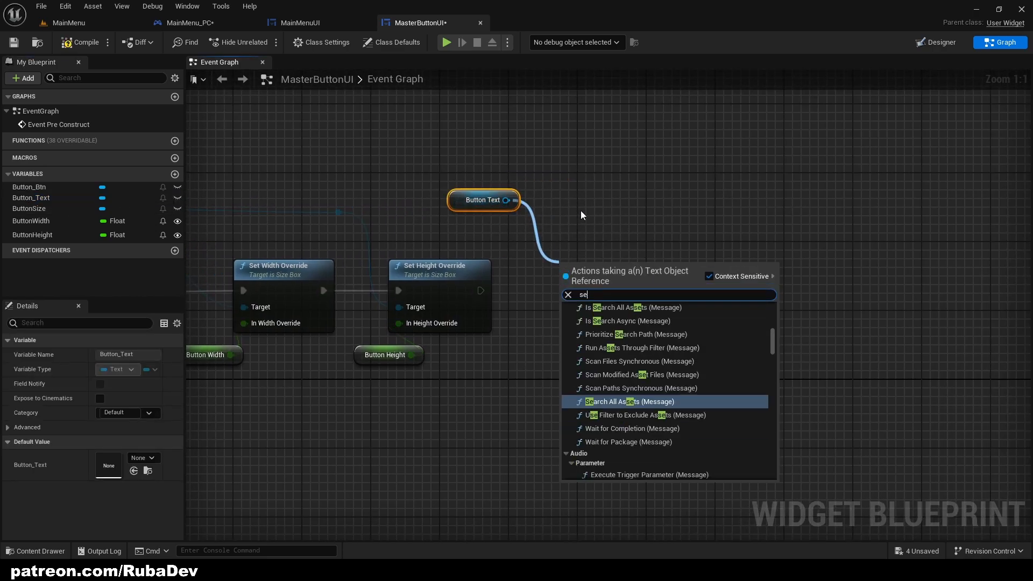
{"action": "key", "text": "Down"}
{"action": "key", "text": "Return"}
{"action": "left_click_drag", "start_coordinate": [577, 280], "coordinate": [477, 296]}
Promote the In Text input to a text variable named ButtonText and make it instance editable.
{"action": "left_click_drag", "start_coordinate": [588, 326], "coordinate": [540, 354]}
{"action": "left_click", "coordinate": [574, 170]}
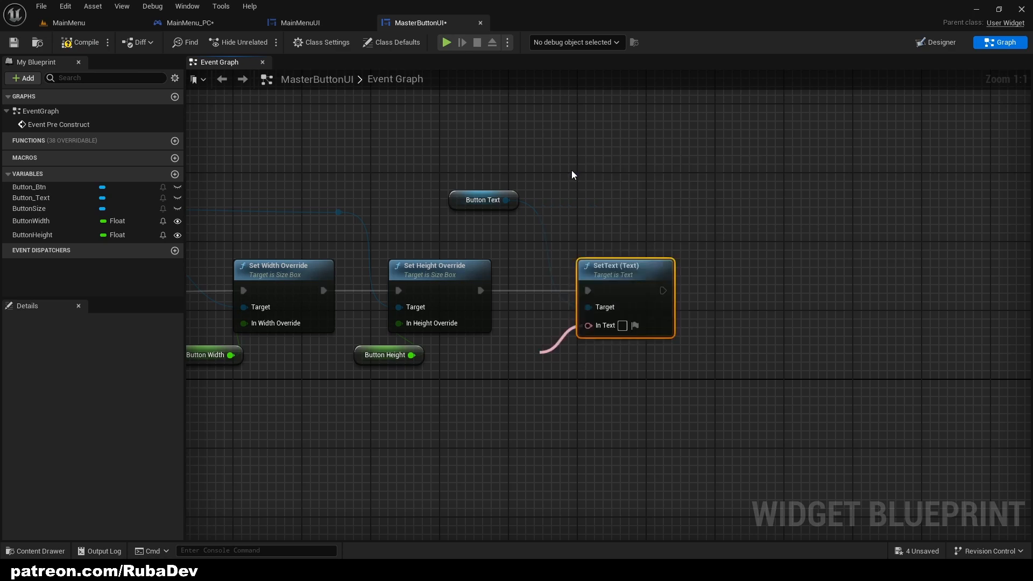
{"action": "type", "text": "ButtonText"}
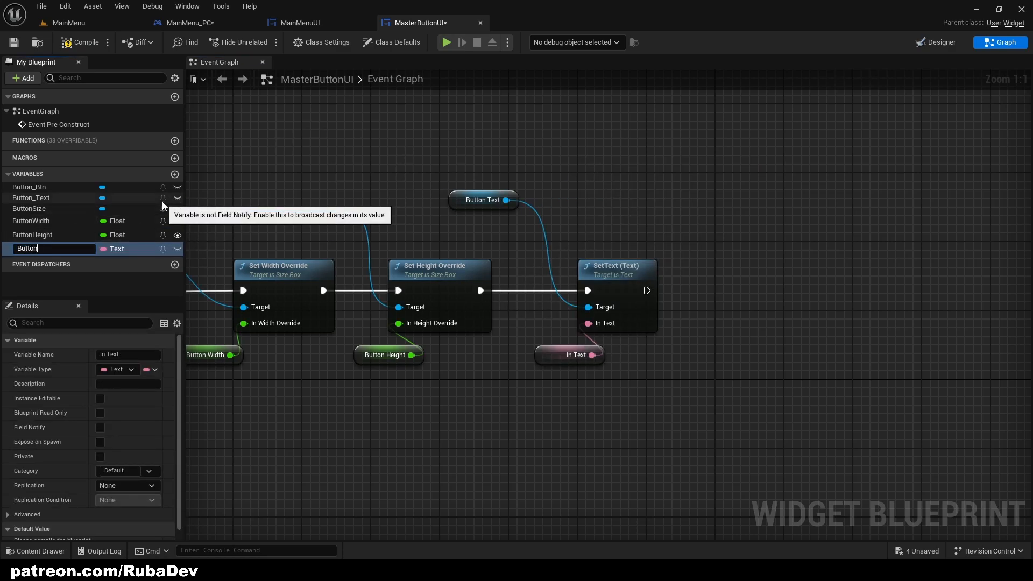
{"action": "key", "text": "Return"}
{"action": "left_click", "coordinate": [177, 248]}
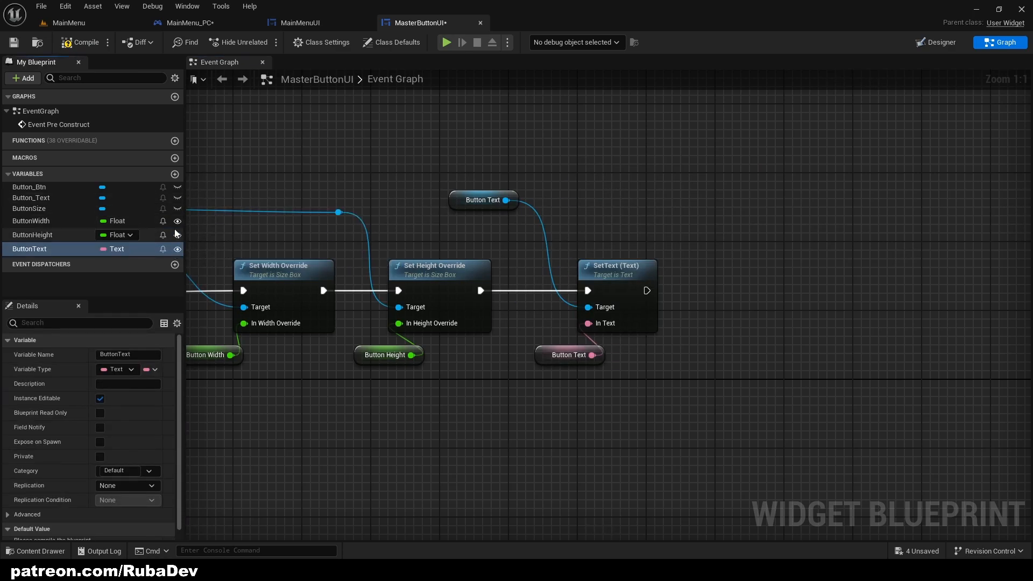
Compile the blueprint, set ButtonText's default value to Placeholder, and compile again.
{"action": "scroll", "coordinate": [114, 363], "scroll_direction": "down", "scroll_amount": 1}
{"action": "left_click", "coordinate": [80, 43]}
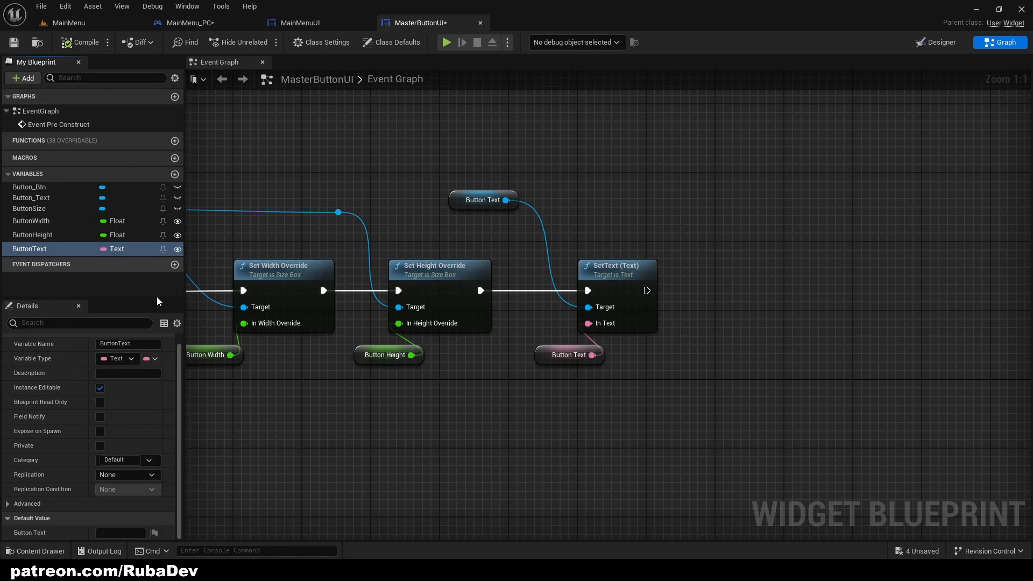
{"action": "type", "text": "Placeholder"}
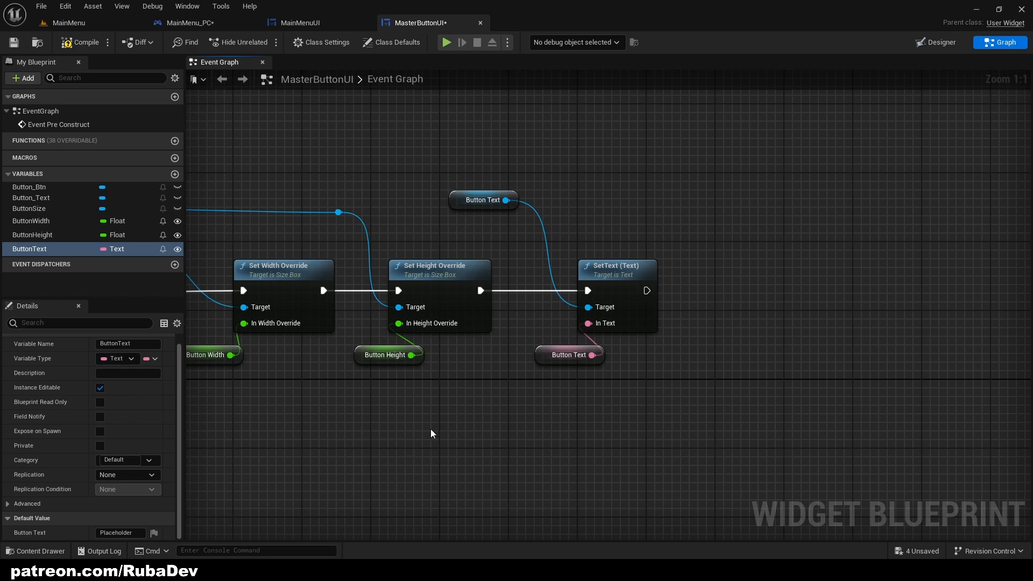
{"action": "right_click_drag", "start_coordinate": [502, 406], "coordinate": [419, 403]}
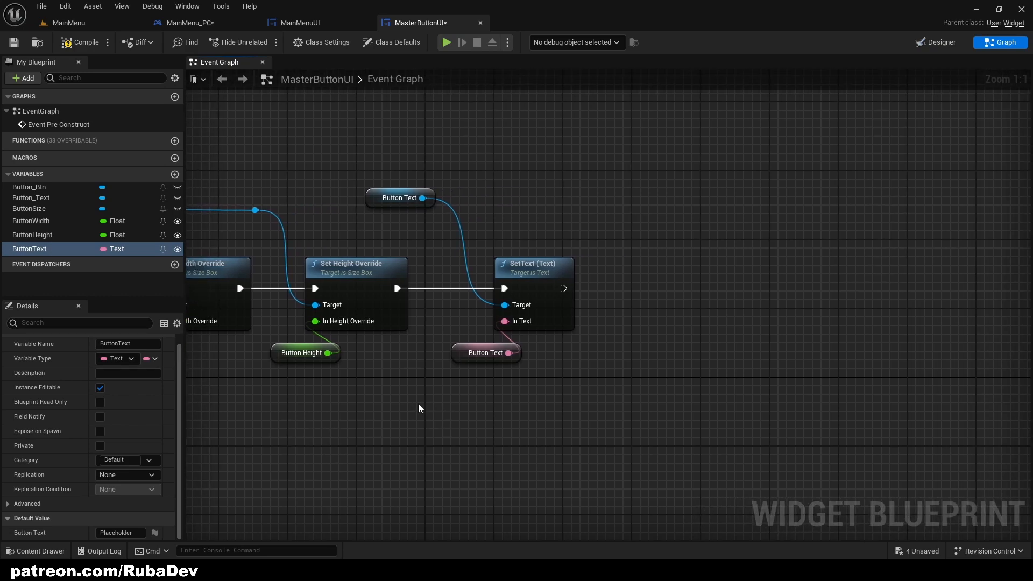
{"action": "left_click", "coordinate": [458, 359]}
{"action": "left_click", "coordinate": [79, 43]}
Create a Set Font node from the Button Text widget reference, following the SetText node.
{"action": "right_click_drag", "start_coordinate": [587, 198], "coordinate": [701, 177]}
{"action": "left_click_drag", "start_coordinate": [667, 164], "coordinate": [232, 364]}
{"action": "left_click", "coordinate": [459, 405]}
{"action": "right_click_drag", "start_coordinate": [759, 402], "coordinate": [269, 392]}
{"action": "right_click_drag", "start_coordinate": [399, 156], "coordinate": [467, 183]}
{"action": "left_click_drag", "start_coordinate": [407, 199], "coordinate": [548, 289]}
{"action": "type", "text": "set font"}
{"action": "key", "text": "Return"}
Promote the In Font Info input to a variable named ButtonTextFont and make it instance editable.
{"action": "left_click_drag", "start_coordinate": [644, 330], "coordinate": [628, 350]}
{"action": "left_click", "coordinate": [689, 176]}
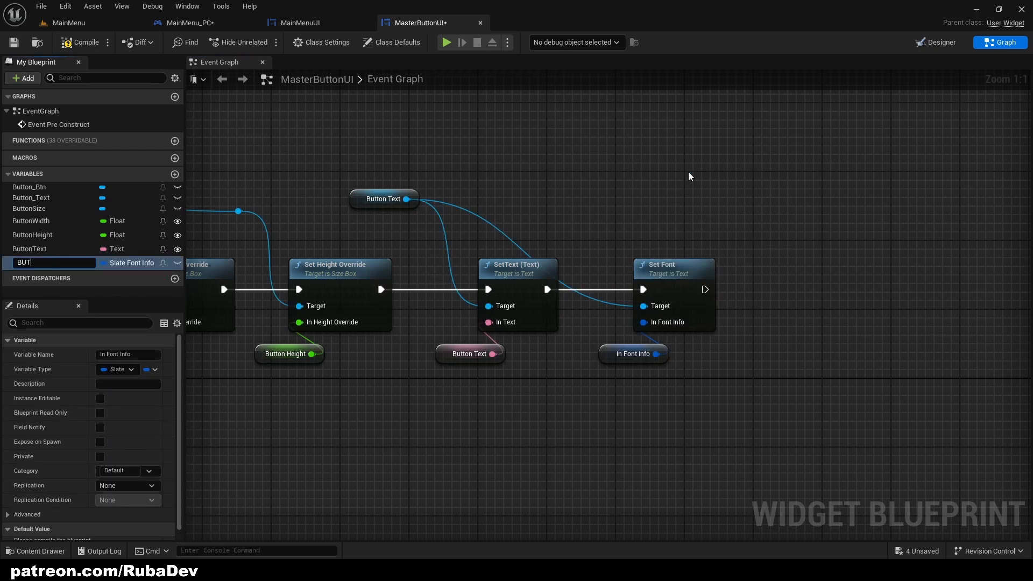
{"action": "type", "text": "ButtonTextFont"}
{"action": "key", "text": "Return"}
{"action": "left_click", "coordinate": [177, 263]}
Compile, and set ButtonTextFont's default font family to Roboto with an outline size of 1.
{"action": "scroll", "coordinate": [108, 345], "scroll_direction": "down", "scroll_amount": 1}
{"action": "left_click", "coordinate": [64, 40]}
{"action": "left_click", "coordinate": [16, 535]}
{"action": "scroll", "coordinate": [59, 473], "scroll_direction": "down", "scroll_amount": 5}
{"action": "left_click", "coordinate": [119, 430]}
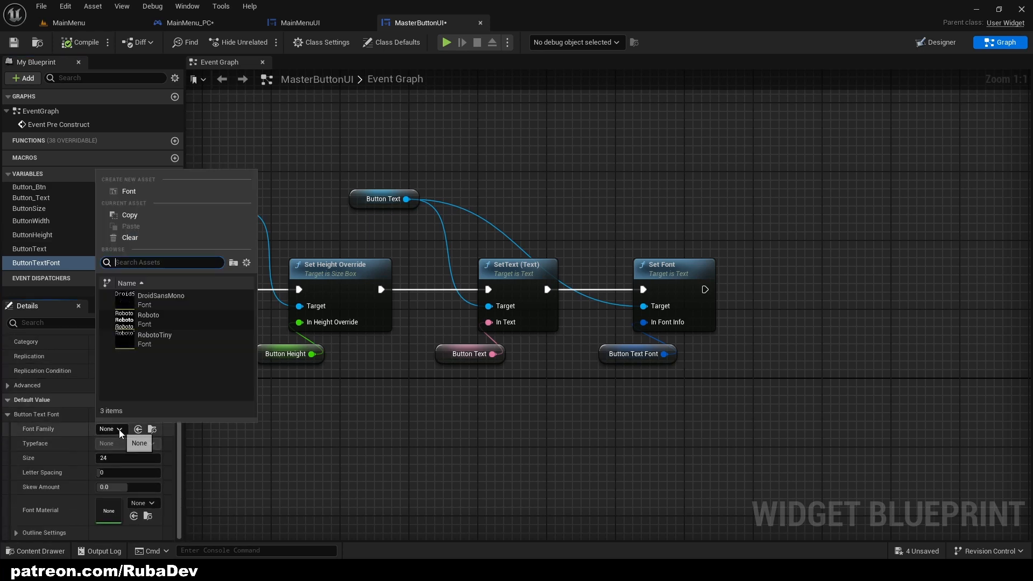
{"action": "left_click", "coordinate": [154, 319]}
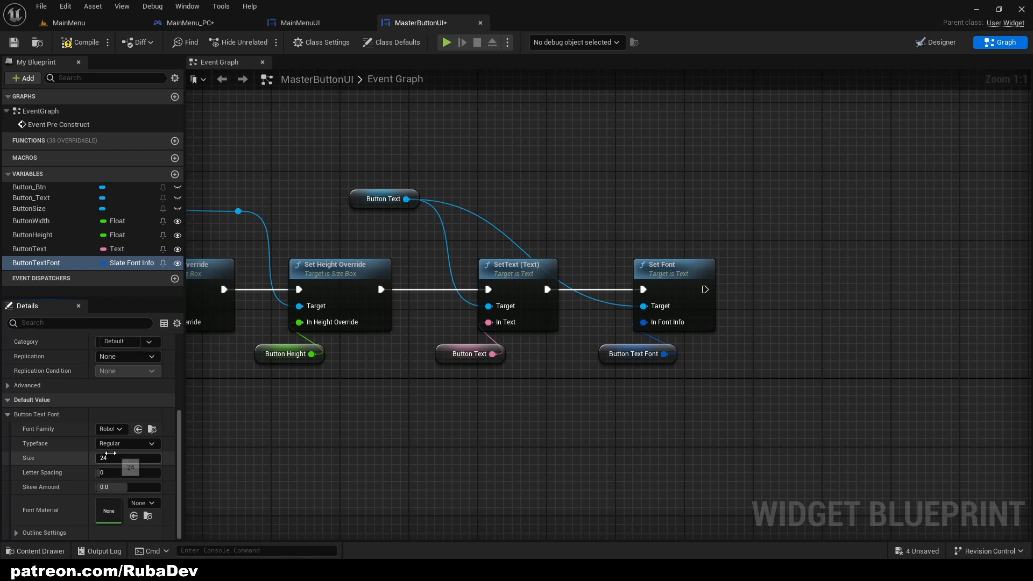
{"action": "left_click", "coordinate": [16, 533]}
{"action": "scroll", "coordinate": [109, 506], "scroll_direction": "down", "scroll_amount": 2}
{"action": "type", "text": "1"}
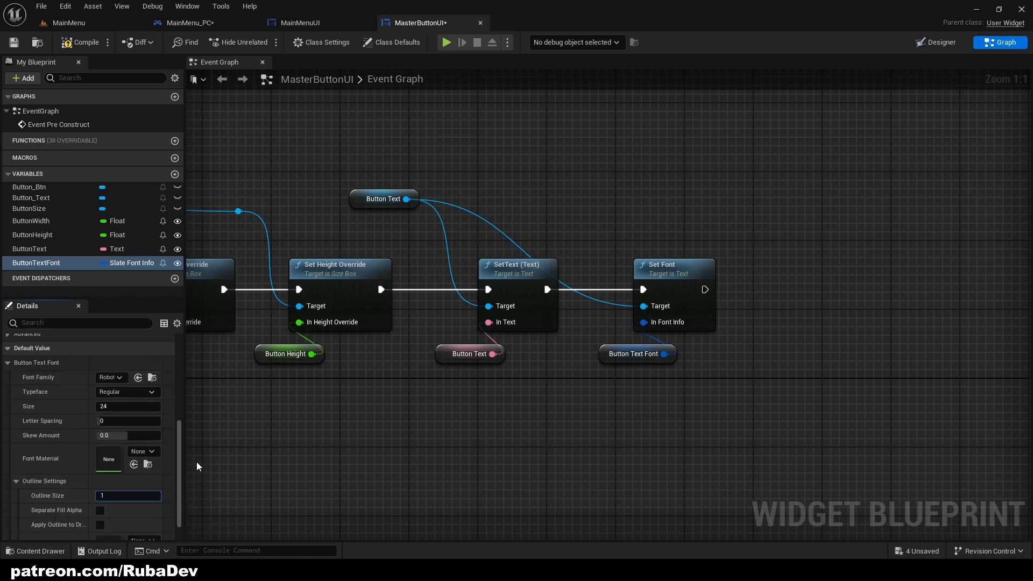
{"action": "key", "text": "Return"}
Create a Set Color and Opacity node from the Button Text widget reference and connect it after Set Font.
{"action": "right_click_drag", "start_coordinate": [343, 402], "coordinate": [373, 426]}
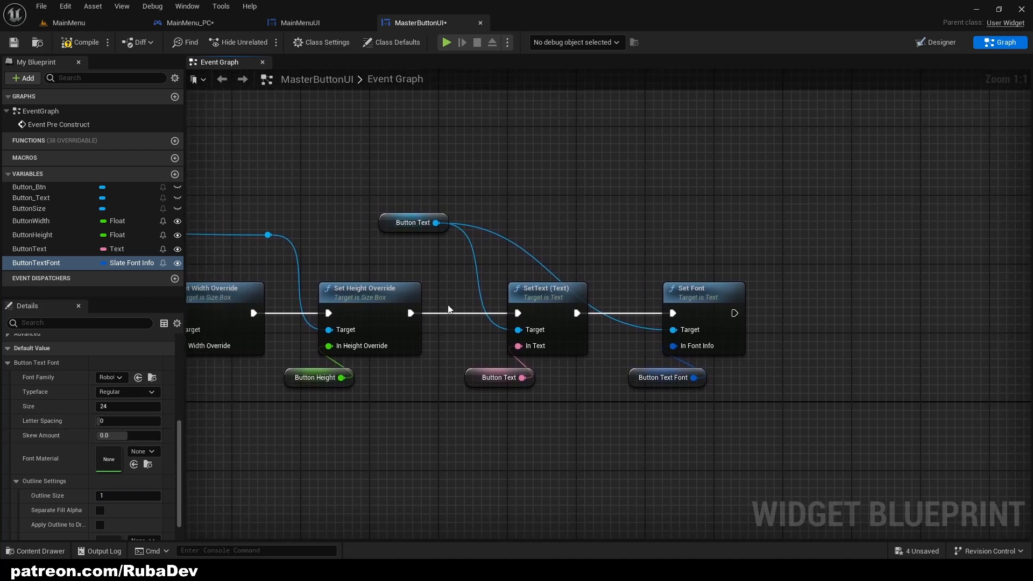
{"action": "left_click_drag", "start_coordinate": [443, 222], "coordinate": [782, 275]}
{"action": "type", "text": "set color"}
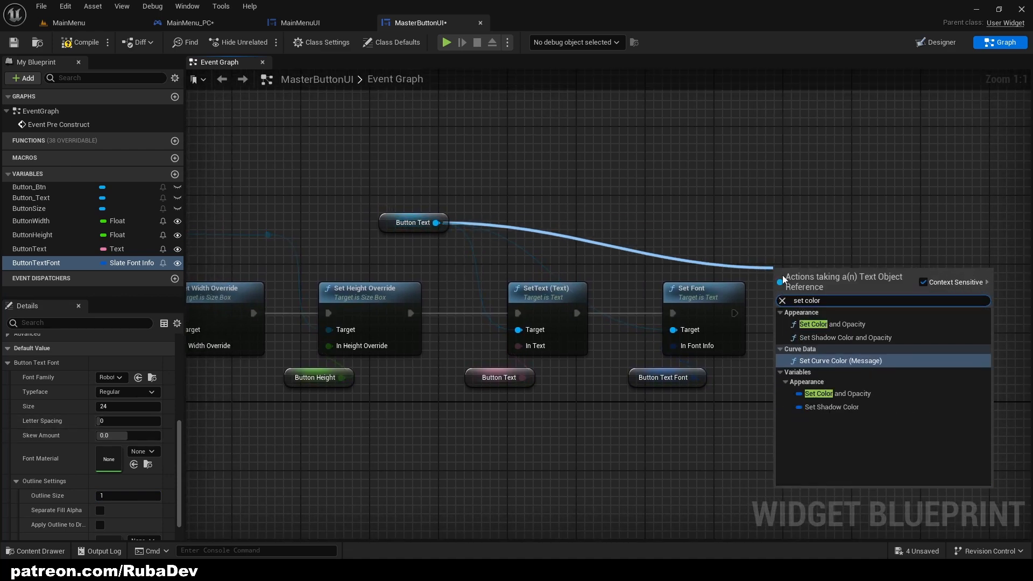
{"action": "key", "text": "Up"}
{"action": "key", "text": "Up"}
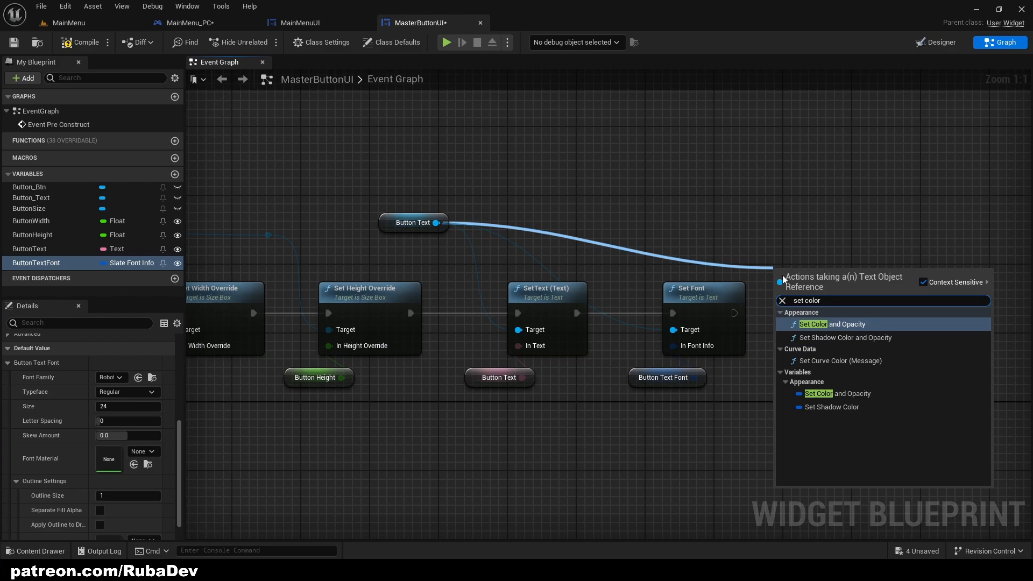
{"action": "key", "text": "Return"}
{"action": "right_click_drag", "start_coordinate": [782, 275], "coordinate": [571, 257]}
{"action": "left_click_drag", "start_coordinate": [560, 276], "coordinate": [476, 285]}
{"action": "left_click_drag", "start_coordinate": [608, 263], "coordinate": [612, 263]}
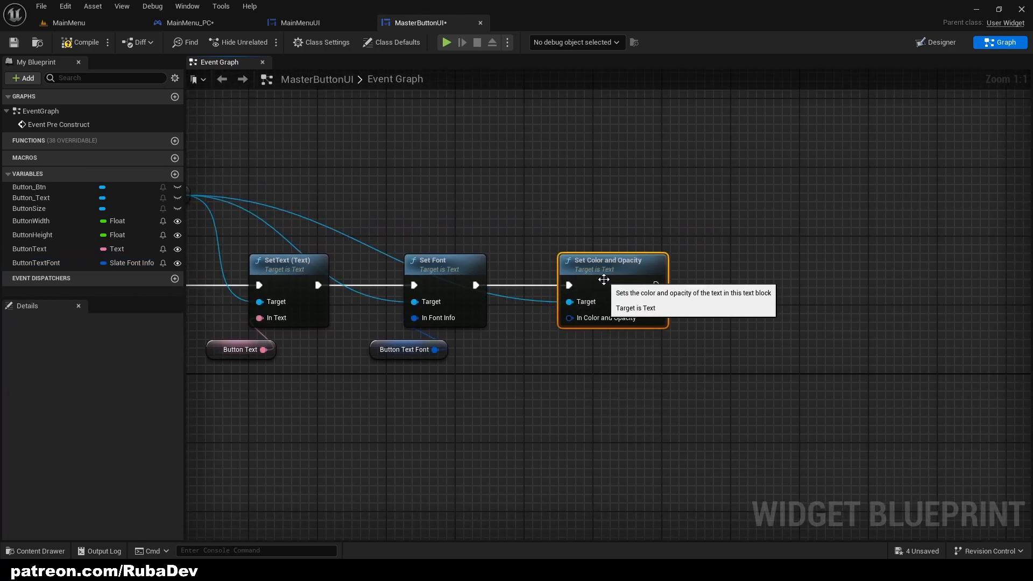
Promote the In Color and Opacity input to a variable named ButtonTextColor and make it instance editable.
{"action": "left_click_drag", "start_coordinate": [570, 309], "coordinate": [550, 348]}
{"action": "left_click", "coordinate": [602, 173]}
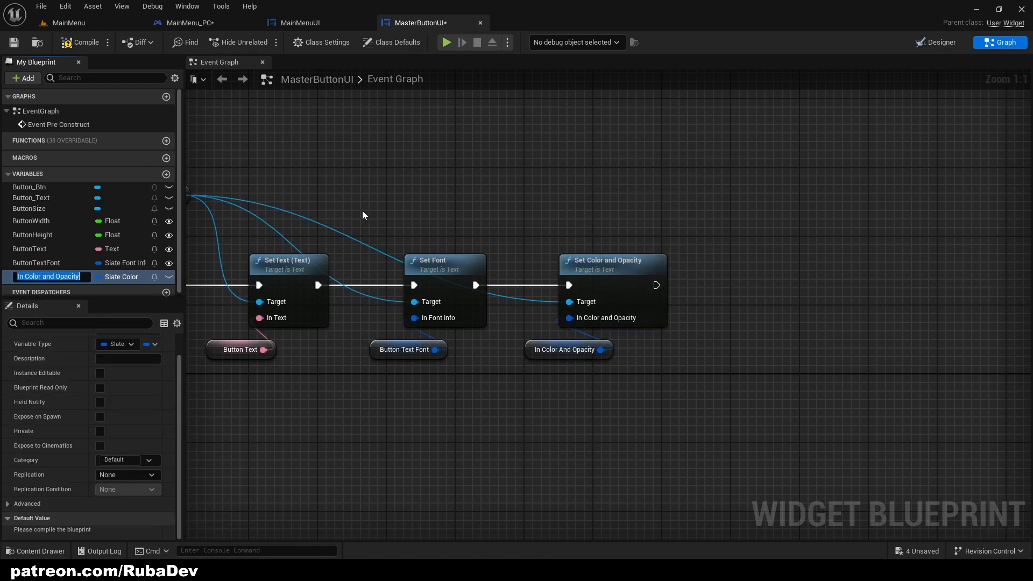
{"action": "type", "text": "ButtonTextColor"}
{"action": "key", "text": "Return"}
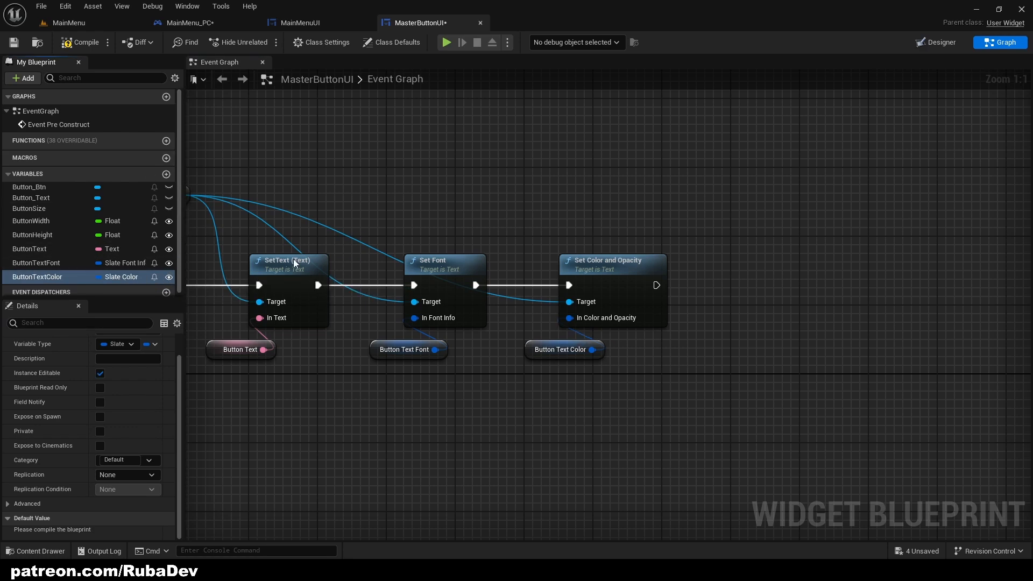
Compile, set ButtonTextColor's default colour to pure red (FF0000FF), and compile and save the blueprint.
{"action": "left_click", "coordinate": [59, 42]}
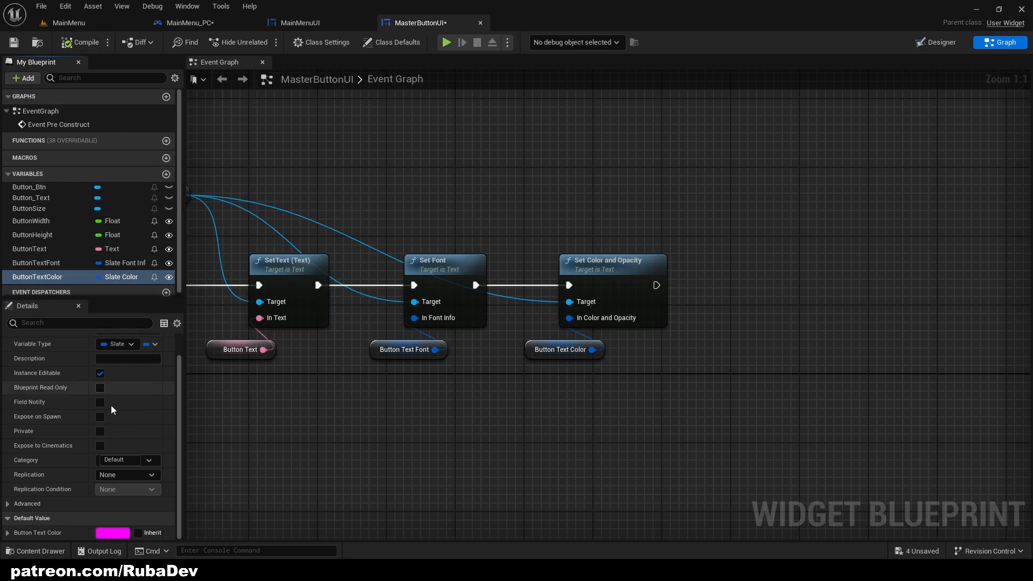
{"action": "left_click", "coordinate": [99, 533]}
{"action": "left_click", "coordinate": [219, 363]}
{"action": "left_click_drag", "start_coordinate": [220, 366], "coordinate": [229, 371]}
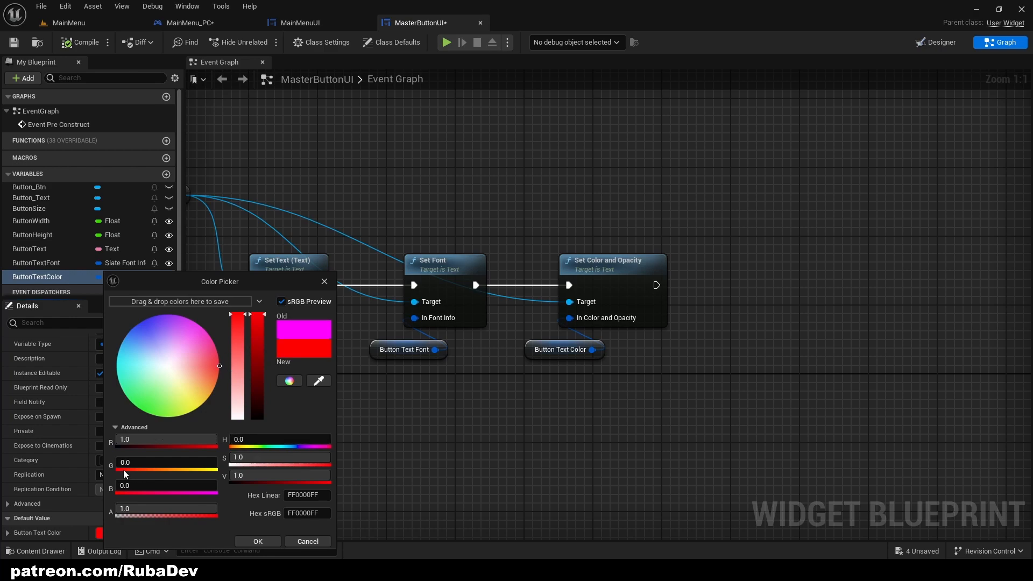
{"action": "left_click", "coordinate": [258, 541]}
{"action": "left_click", "coordinate": [72, 40]}
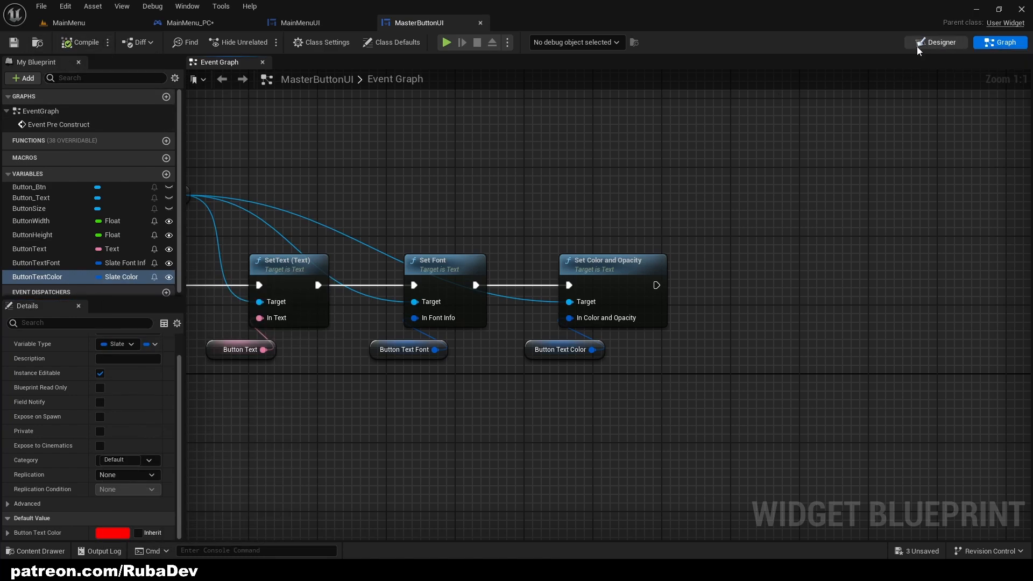
Examine the button's size, text, font and colour in the widget's design preview.
{"action": "left_click", "coordinate": [937, 42]}
{"action": "scroll", "coordinate": [598, 291], "scroll_direction": "up", "scroll_amount": 2}
{"action": "right_click_drag", "start_coordinate": [512, 251], "coordinate": [431, 224]}
{"action": "left_click", "coordinate": [599, 291]}
{"action": "left_click", "coordinate": [455, 288]}
{"action": "scroll", "coordinate": [361, 218], "scroll_direction": "down", "scroll_amount": 1}
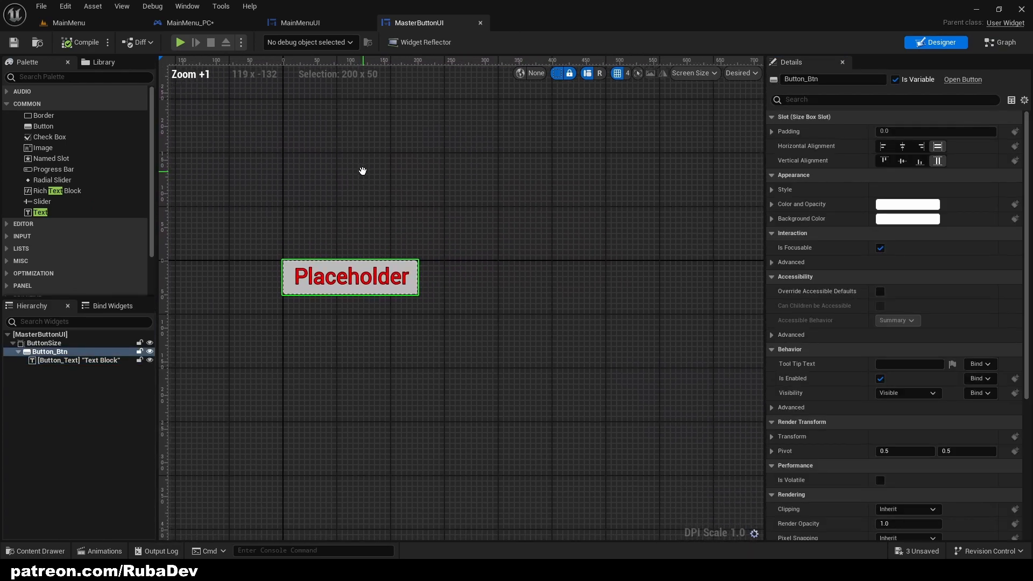
{"action": "left_click", "coordinate": [413, 228]}
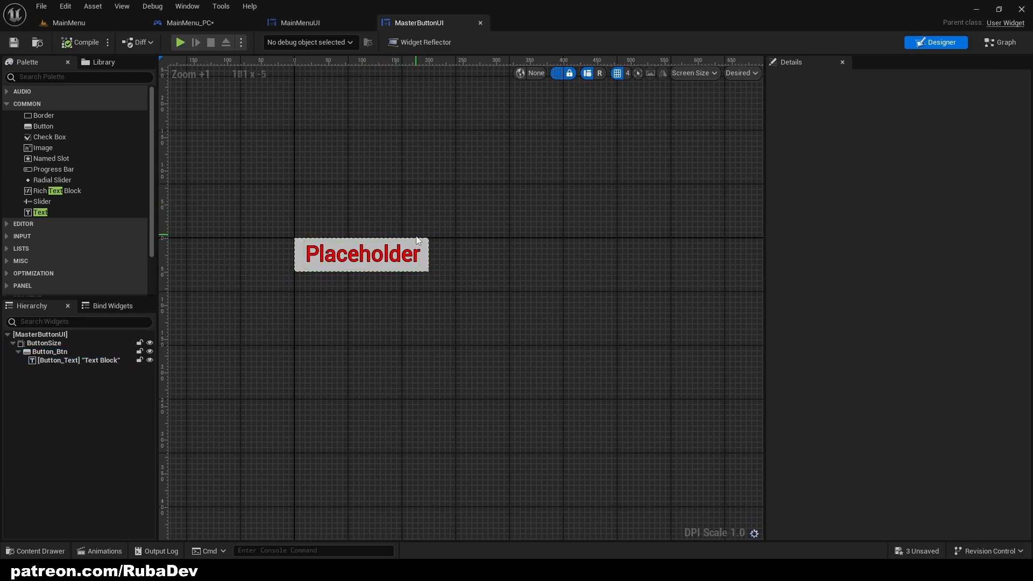
{"action": "left_click", "coordinate": [423, 246]}
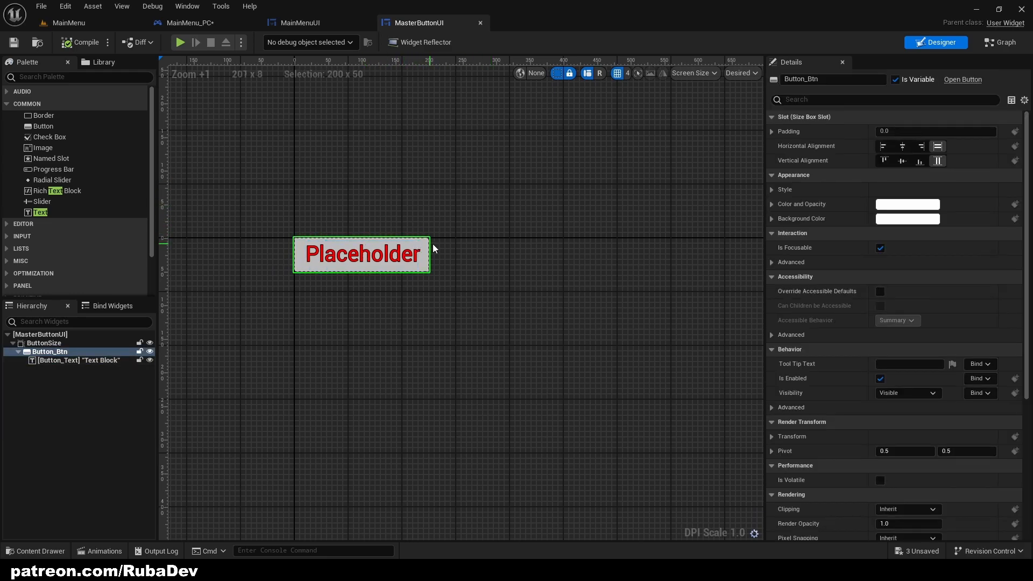
{"action": "left_click", "coordinate": [666, 185]}
Return to the event graph and place a getter for Button_Btn beyond the Set Color and Opacity node.
{"action": "left_click", "coordinate": [998, 47]}
{"action": "right_click_drag", "start_coordinate": [509, 174], "coordinate": [884, 168]}
{"action": "scroll", "coordinate": [693, 178], "scroll_direction": "down", "scroll_amount": 2}
{"action": "right_click_drag", "start_coordinate": [694, 178], "coordinate": [342, 182]}
{"action": "left_click_drag", "start_coordinate": [75, 188], "coordinate": [556, 198]}
{"action": "left_click", "coordinate": [557, 190]}
Create a Set Background Color node from Button Btn, connect it after Set Color and Opacity, and align it with the row.
{"action": "scroll", "coordinate": [614, 192], "scroll_direction": "up", "scroll_amount": 2}
{"action": "right_click_drag", "start_coordinate": [615, 192], "coordinate": [492, 158]}
{"action": "left_click_drag", "start_coordinate": [462, 155], "coordinate": [557, 216]}
{"action": "type", "text": "set co"}
{"action": "key", "text": "BackSpace"}
{"action": "key", "text": "BackSpace"}
{"action": "type", "text": "backg"}
{"action": "key", "text": "Return"}
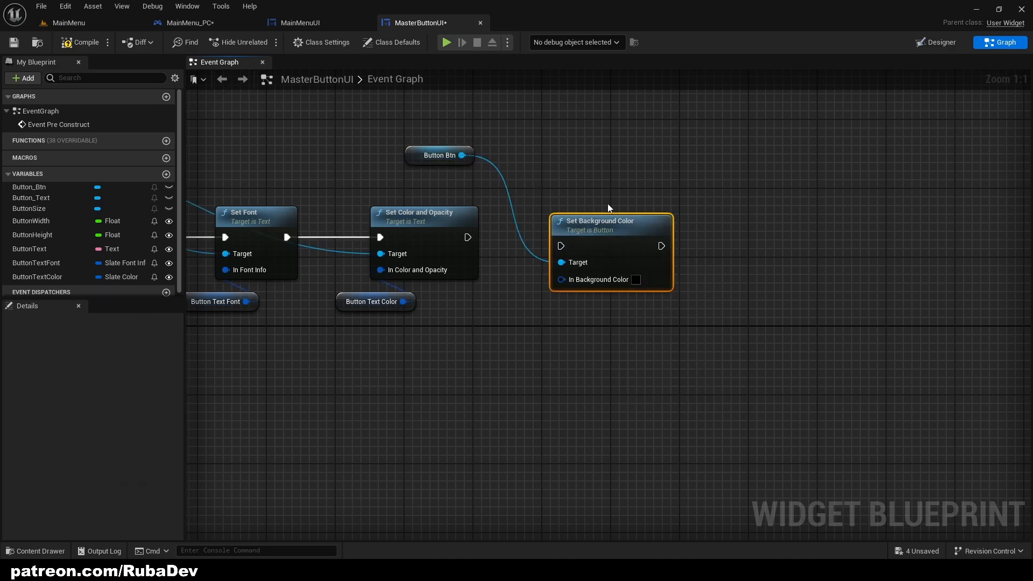
{"action": "left_click_drag", "start_coordinate": [561, 246], "coordinate": [468, 237]}
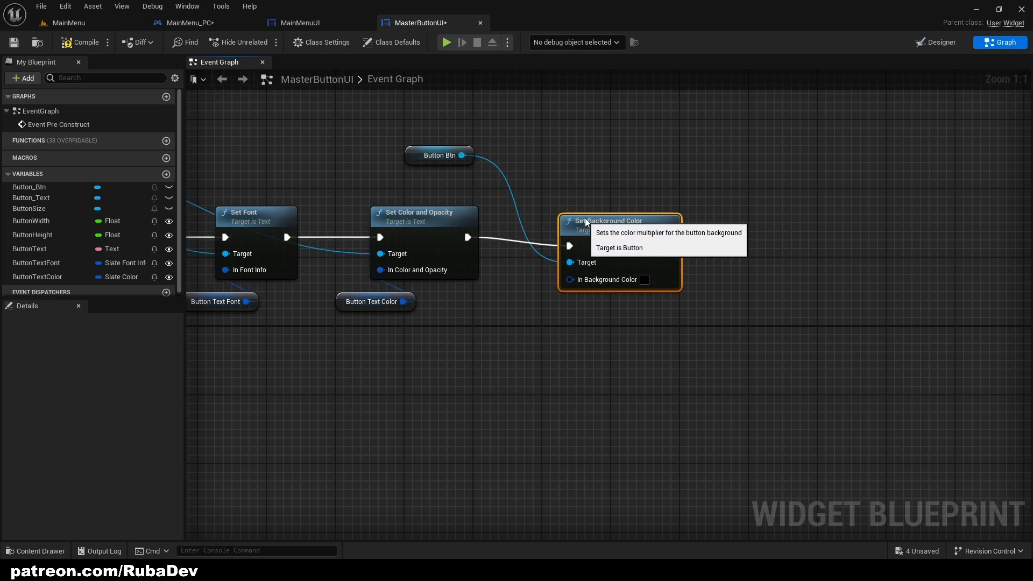
{"action": "left_click_drag", "start_coordinate": [597, 223], "coordinate": [606, 214]}
Promote the In Background Color input to a variable named ButtonColor, make it instance editable, and compile.
{"action": "left_click_drag", "start_coordinate": [570, 270], "coordinate": [551, 319]}
{"action": "left_click", "coordinate": [596, 341]}
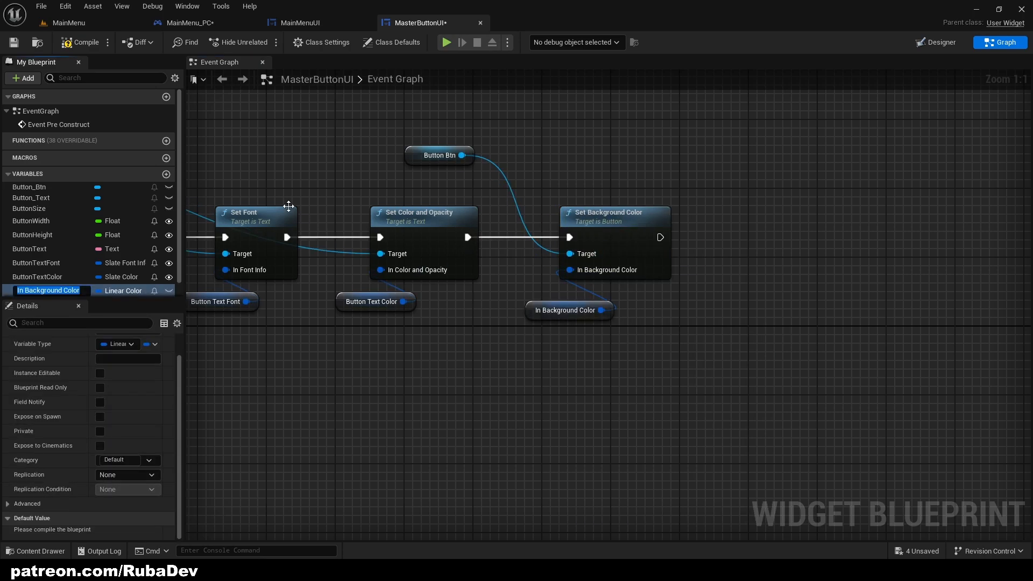
{"action": "type", "text": "ButtonColor"}
{"action": "key", "text": "Return"}
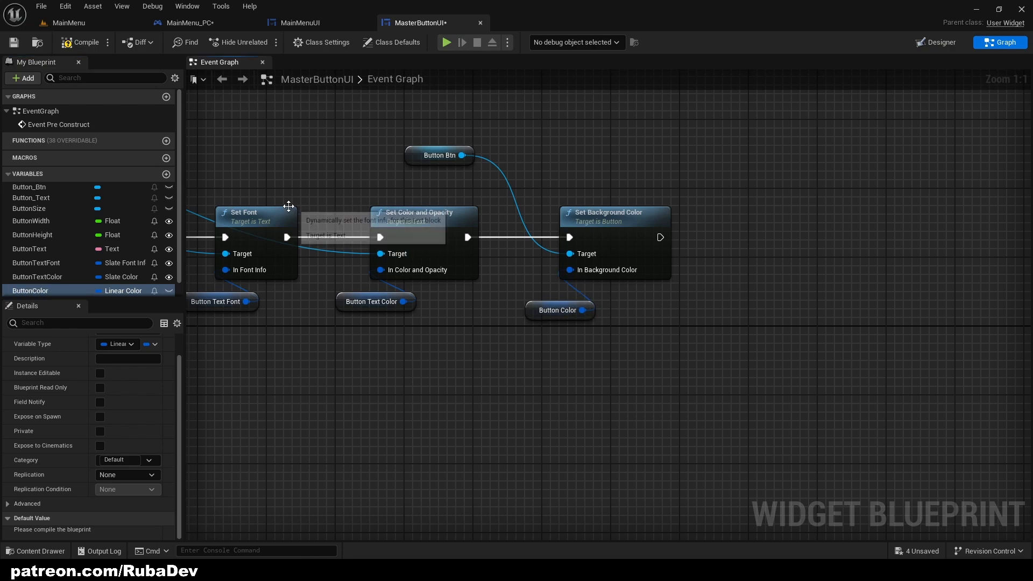
{"action": "left_click", "coordinate": [168, 291]}
{"action": "left_click", "coordinate": [80, 41]}
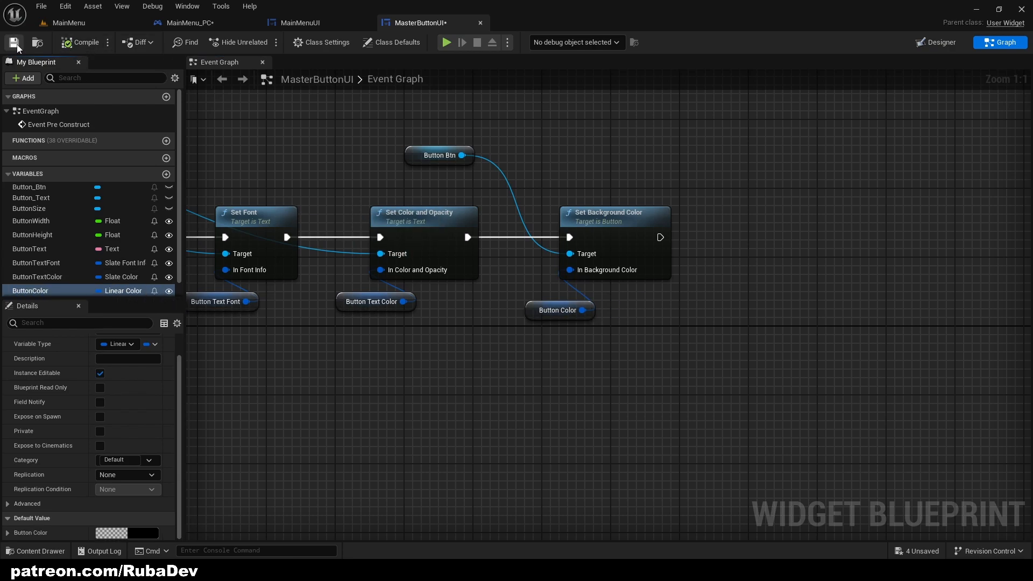
Align the Button Color node beneath Set Background Color, level with the other variable nodes.
{"action": "mouse_move", "coordinate": [564, 176]}
{"action": "right_mouse_down"}
{"action": "mouse_move", "coordinate": [577, 171]}
{"action": "mouse_move", "coordinate": [560, 167]}
{"action": "right_mouse_up"}
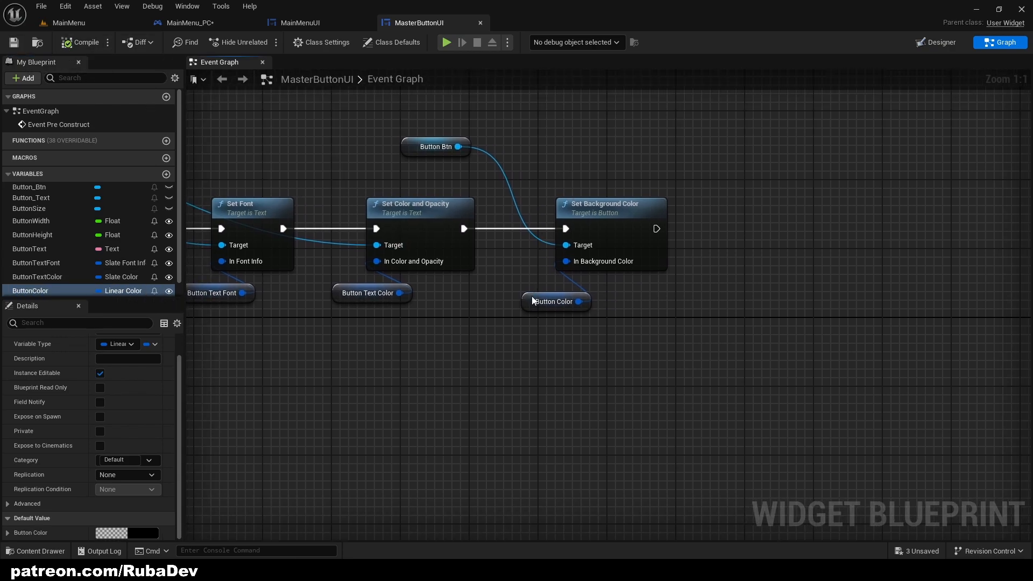
{"action": "left_click_drag", "start_coordinate": [531, 296], "coordinate": [546, 291]}
{"action": "left_click", "coordinate": [550, 149]}
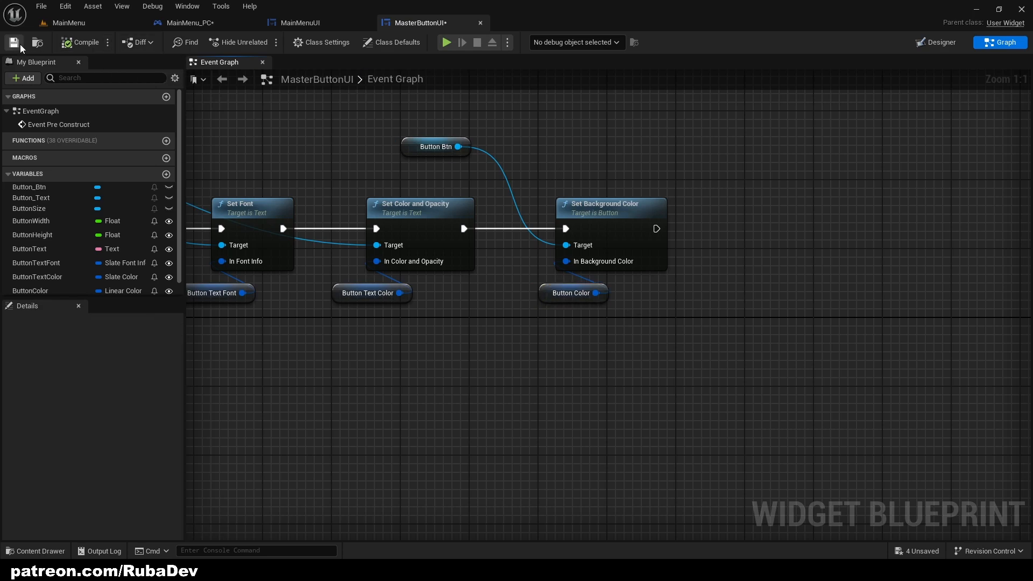
Check the button's appearance in the designer and return to the event graph.
{"action": "left_click", "coordinate": [937, 43]}
{"action": "scroll", "coordinate": [500, 228], "scroll_direction": "up", "scroll_amount": 3}
{"action": "left_click", "coordinate": [499, 257]}
{"action": "left_click", "coordinate": [998, 43]}
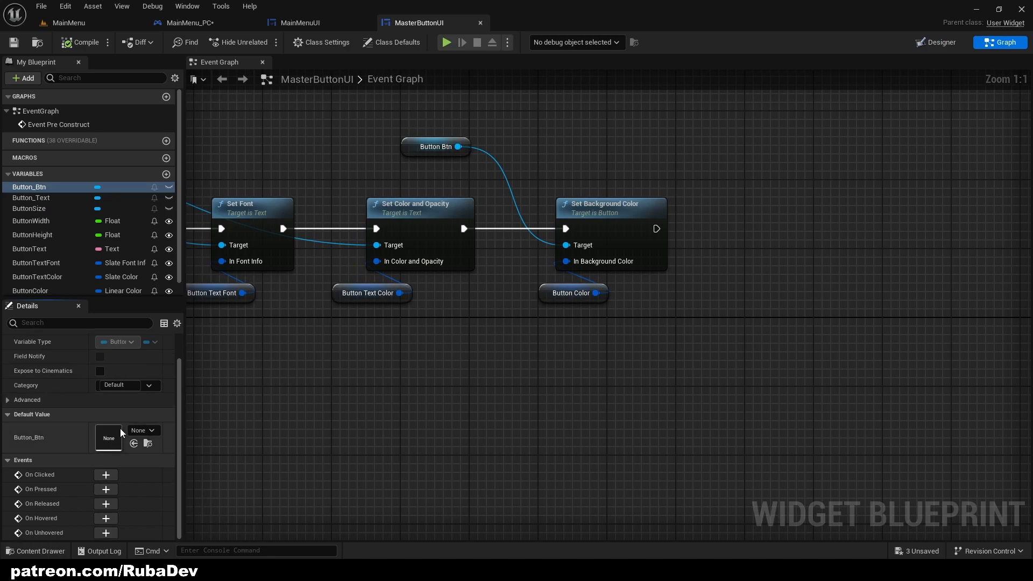
Set the default value of the ButtonColor variable to an opaque dark grey with alpha 1.0 and brightness value 0.052083.
{"action": "left_click", "coordinate": [540, 288]}
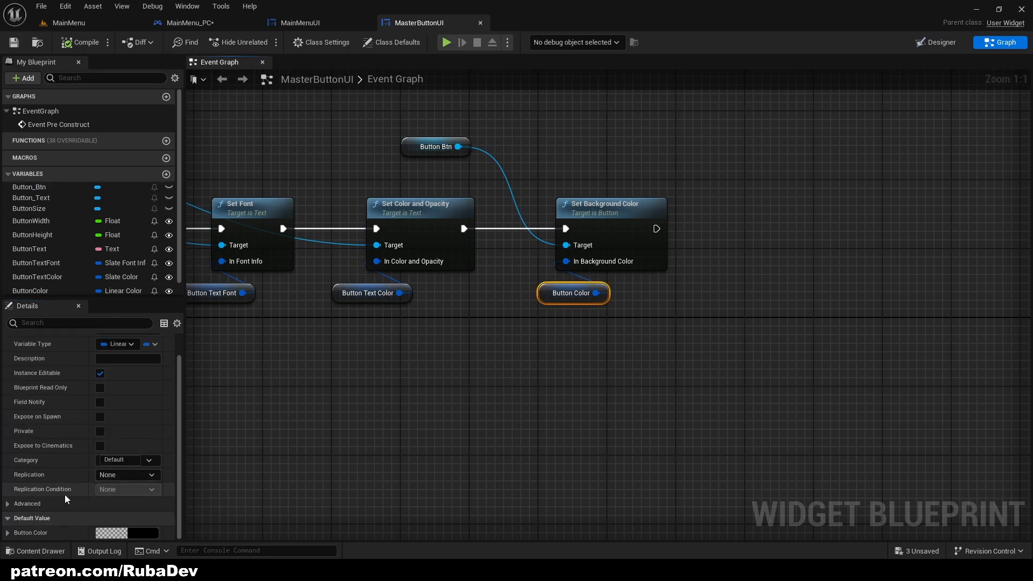
{"action": "left_click", "coordinate": [85, 536]}
{"action": "left_click", "coordinate": [134, 510]}
{"action": "left_click_drag", "start_coordinate": [135, 510], "coordinate": [218, 510]}
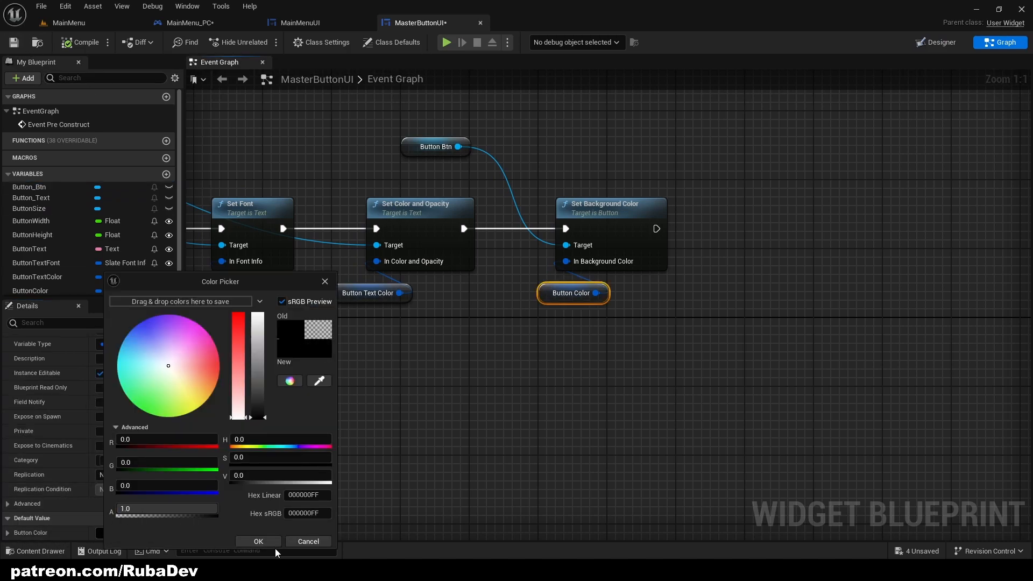
{"action": "left_click_drag", "start_coordinate": [257, 396], "coordinate": [263, 412]}
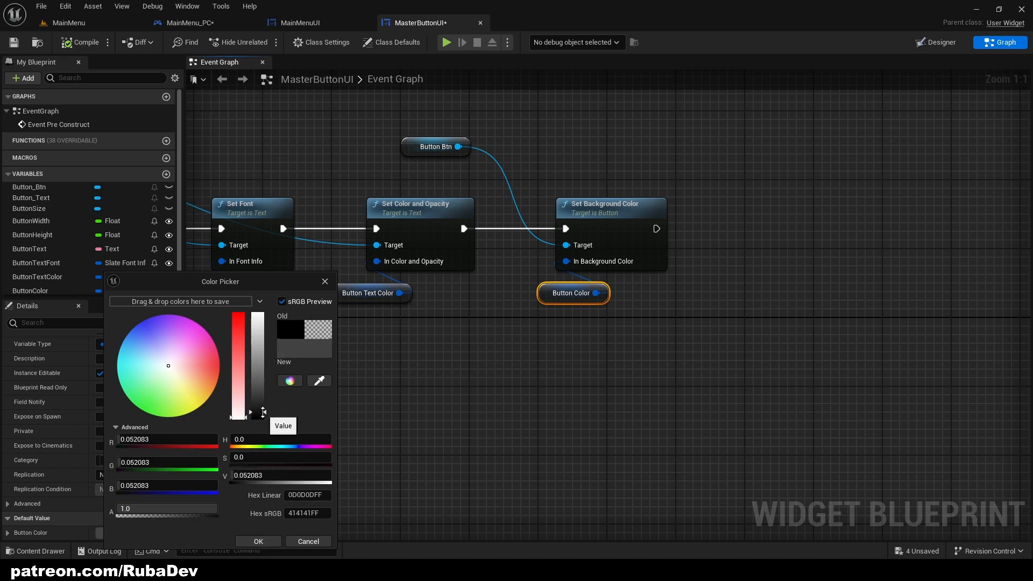
{"action": "left_click", "coordinate": [260, 543]}
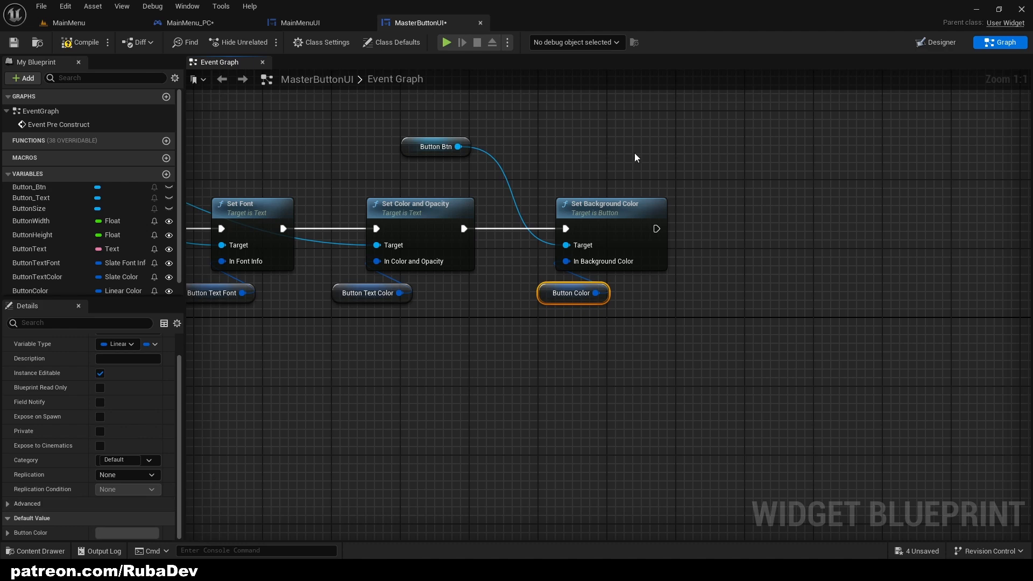
{"action": "left_click", "coordinate": [136, 534]}
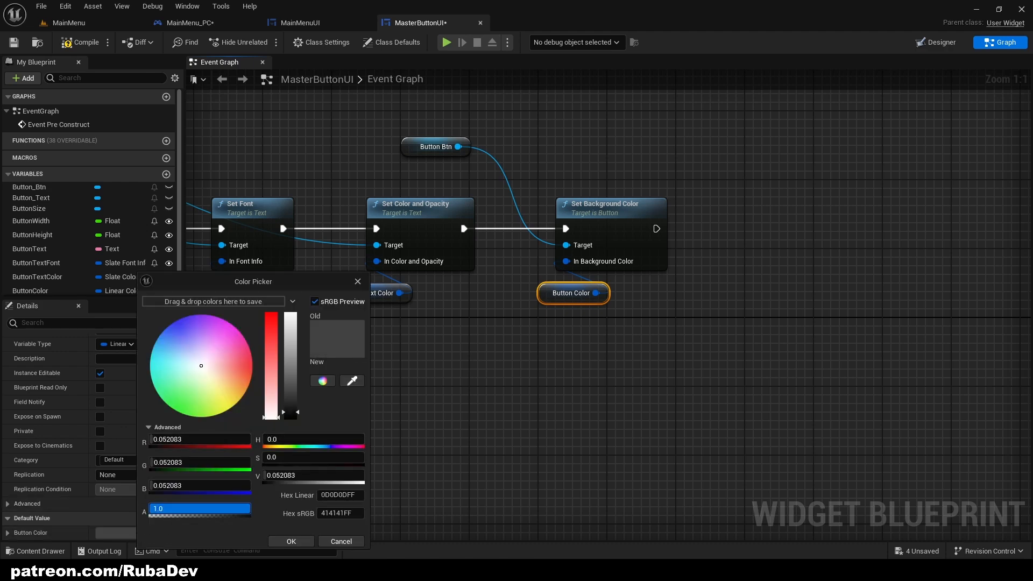
{"action": "left_click", "coordinate": [293, 543]}
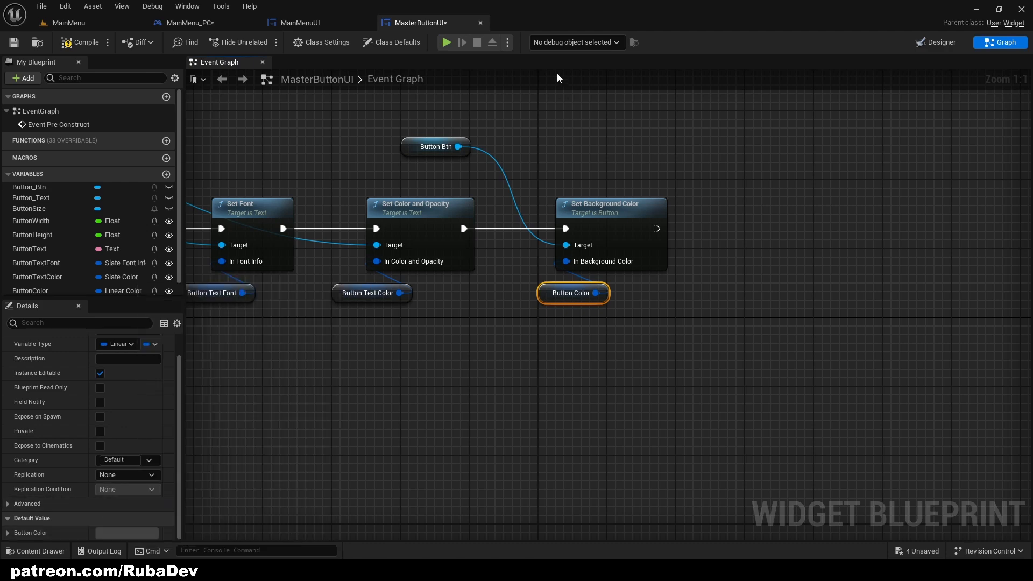
Examine the button's background colour, border and rounded corners up close in the designer.
{"action": "left_click", "coordinate": [936, 42]}
{"action": "left_click", "coordinate": [550, 243]}
{"action": "scroll", "coordinate": [630, 327], "scroll_direction": "up", "scroll_amount": 3}
{"action": "scroll", "coordinate": [511, 321], "scroll_direction": "up", "scroll_amount": 2}
{"action": "left_click", "coordinate": [526, 291]}
{"action": "left_click", "coordinate": [516, 210]}
{"action": "scroll", "coordinate": [509, 244], "scroll_direction": "up", "scroll_amount": 1}
{"action": "right_click_drag", "start_coordinate": [510, 244], "coordinate": [518, 223]}
{"action": "scroll", "coordinate": [570, 246], "scroll_direction": "up", "scroll_amount": 12}
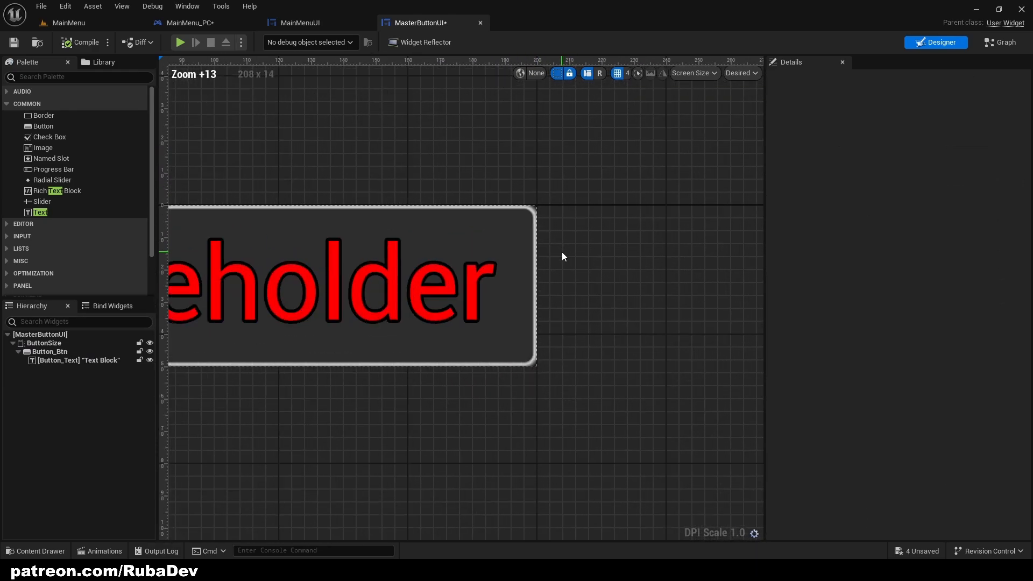
{"action": "scroll", "coordinate": [506, 163], "scroll_direction": "down", "scroll_amount": 10}
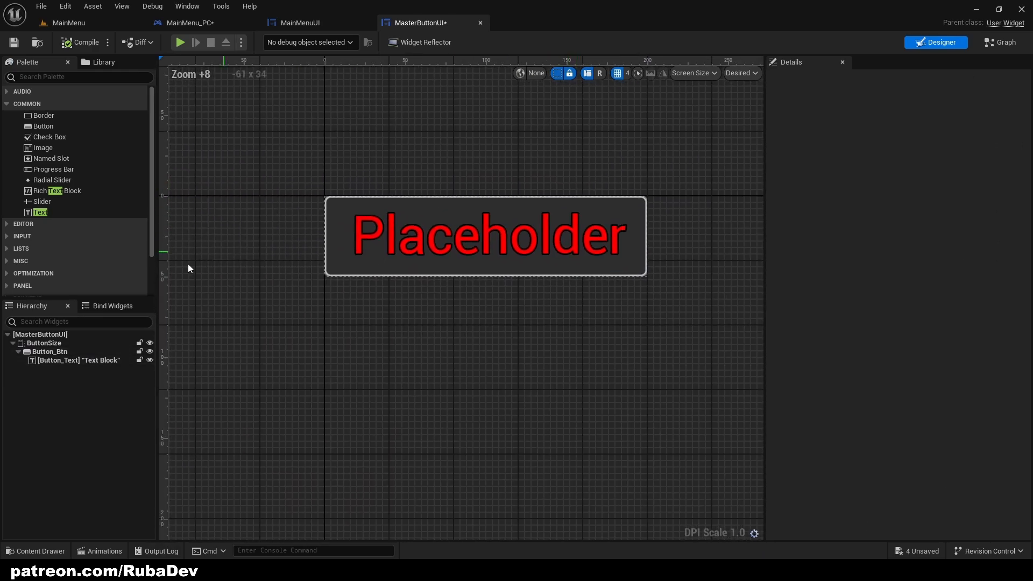
In Button_Btn's Normal style, set the outline width and all four corner radii to 0.
{"action": "left_click", "coordinate": [79, 351]}
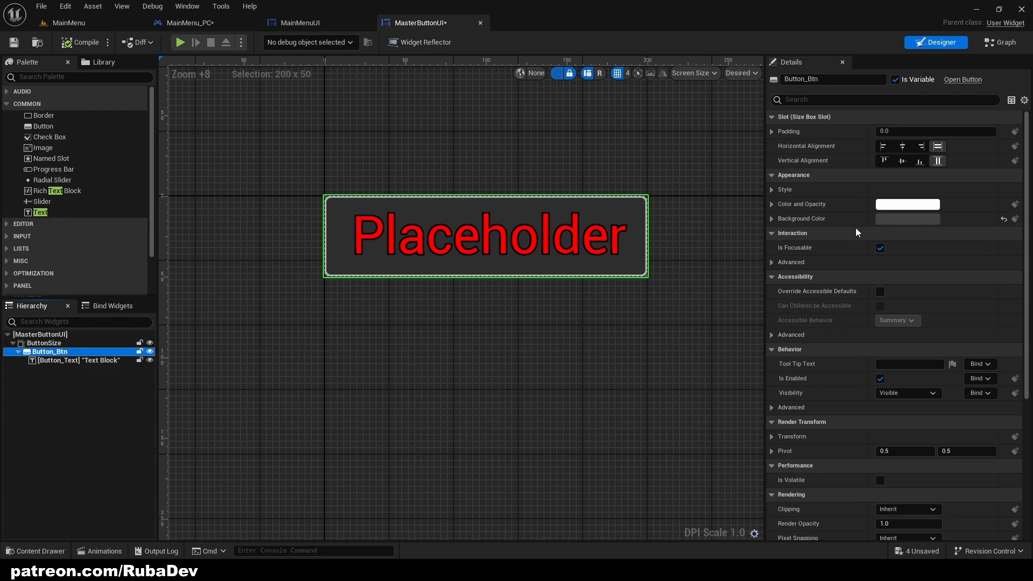
{"action": "scroll", "coordinate": [757, 328], "scroll_direction": "down", "scroll_amount": 2}
{"action": "scroll", "coordinate": [806, 353], "scroll_direction": "down", "scroll_amount": 2}
{"action": "scroll", "coordinate": [780, 202], "scroll_direction": "up", "scroll_amount": 2}
{"action": "left_click", "coordinate": [772, 190]}
{"action": "left_click", "coordinate": [781, 204]}
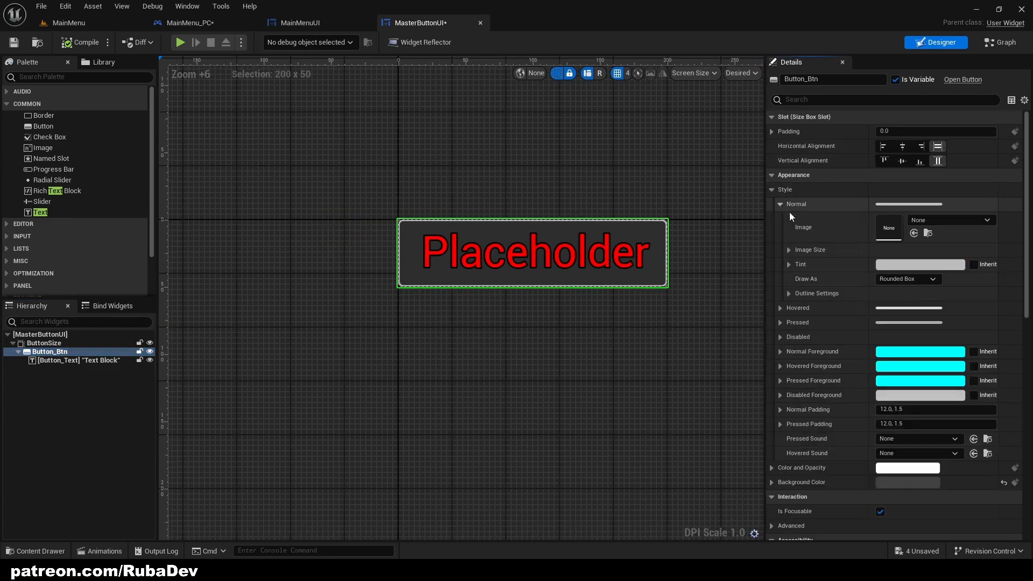
{"action": "left_click", "coordinate": [789, 264]}
{"action": "left_click", "coordinate": [789, 266]}
{"action": "left_click", "coordinate": [788, 294]}
{"action": "left_click_drag", "start_coordinate": [890, 336], "coordinate": [844, 297]}
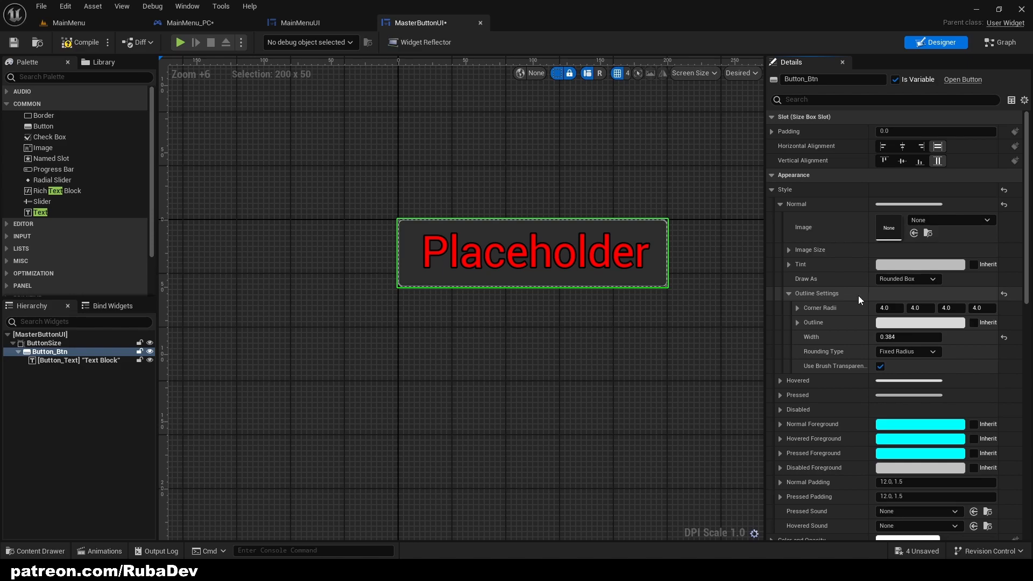
{"action": "left_click_drag", "start_coordinate": [917, 339], "coordinate": [891, 338]}
{"action": "left_click", "coordinate": [917, 338]}
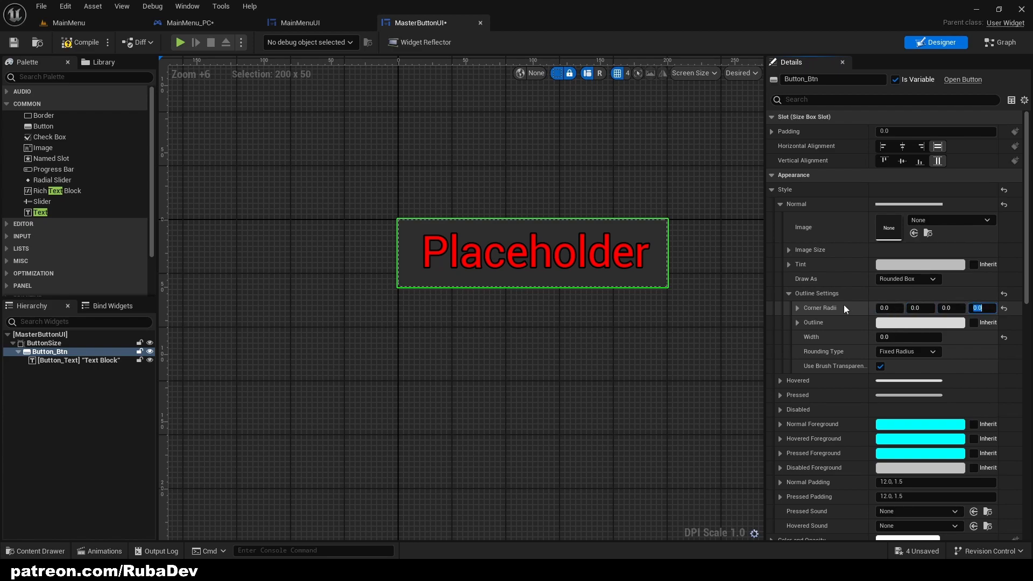
{"action": "left_click", "coordinate": [526, 183]}
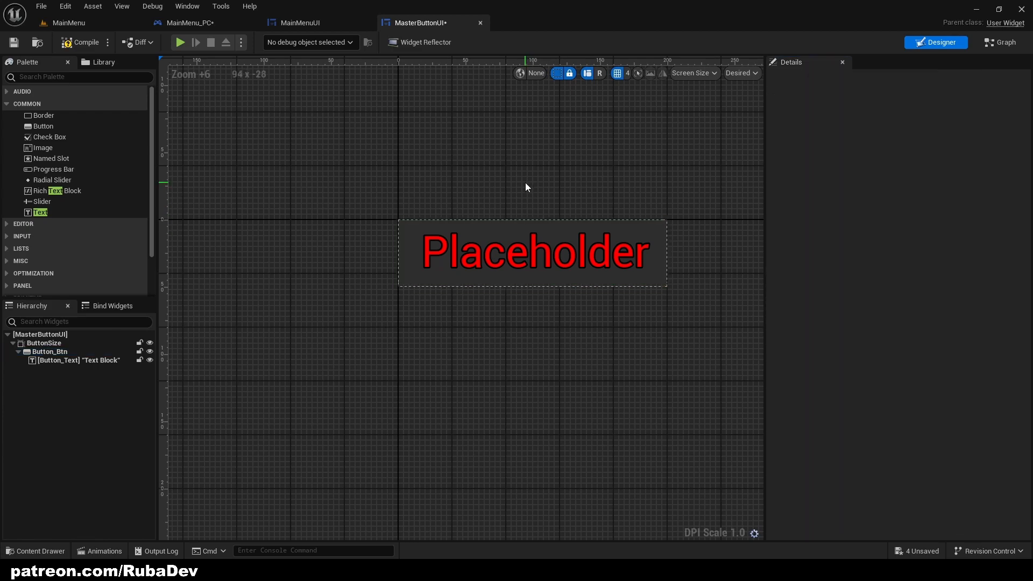
Try rounding Button_Btn by setting all four corner radii of its Normal style to 15.
{"action": "left_click", "coordinate": [419, 222]}
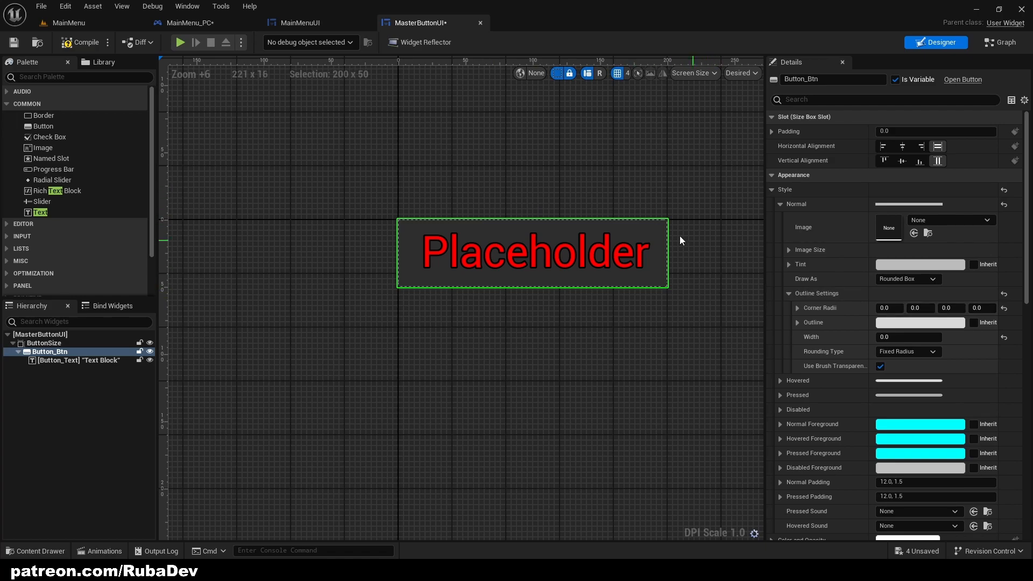
{"action": "left_click_drag", "start_coordinate": [889, 308], "coordinate": [925, 308]}
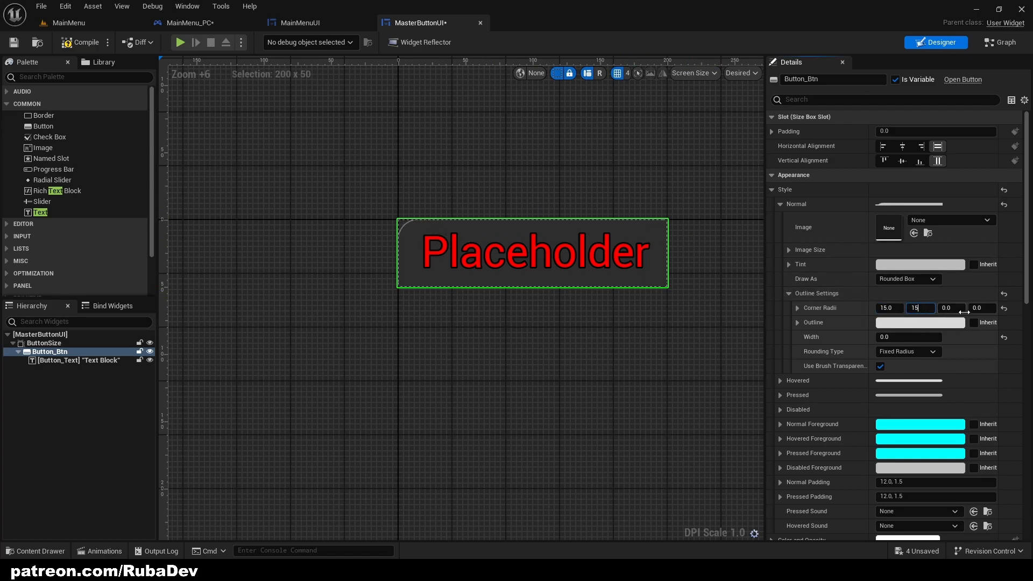
{"action": "type", "text": "5"}
{"action": "left_click", "coordinate": [983, 309]}
{"action": "type", "text": "15"}
{"action": "left_click", "coordinate": [675, 226]}
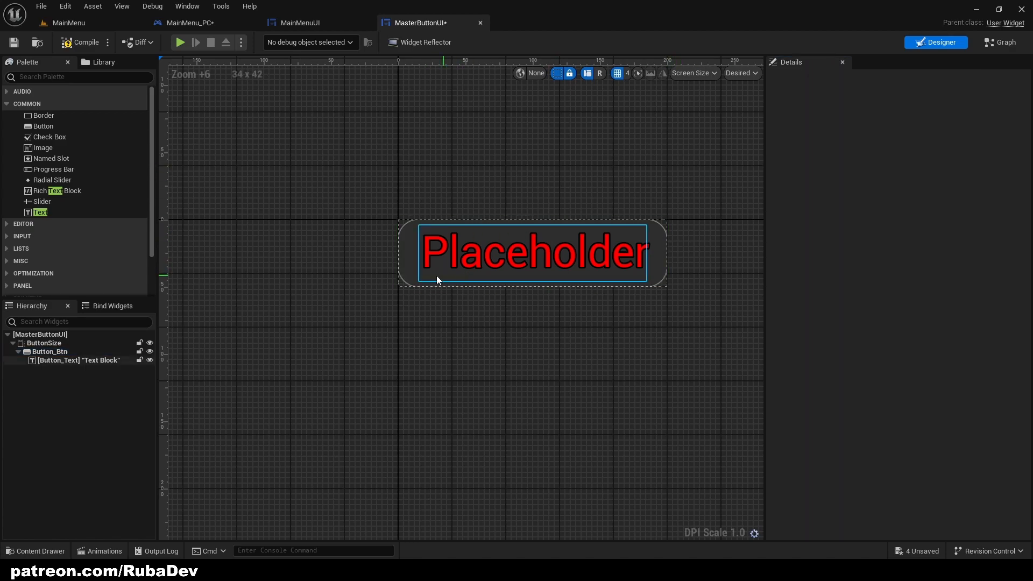
Reset the four corner radii of Button_Btn's Normal style to 0.
{"action": "left_click", "coordinate": [403, 276]}
{"action": "key", "text": "Tab"}
{"action": "type", "text": "0"}
{"action": "key", "text": "Tab"}
{"action": "type", "text": "0"}
{"action": "key", "text": "Tab"}
{"action": "type", "text": "0"}
{"action": "key", "text": "Return"}
{"action": "left_click", "coordinate": [886, 309]}
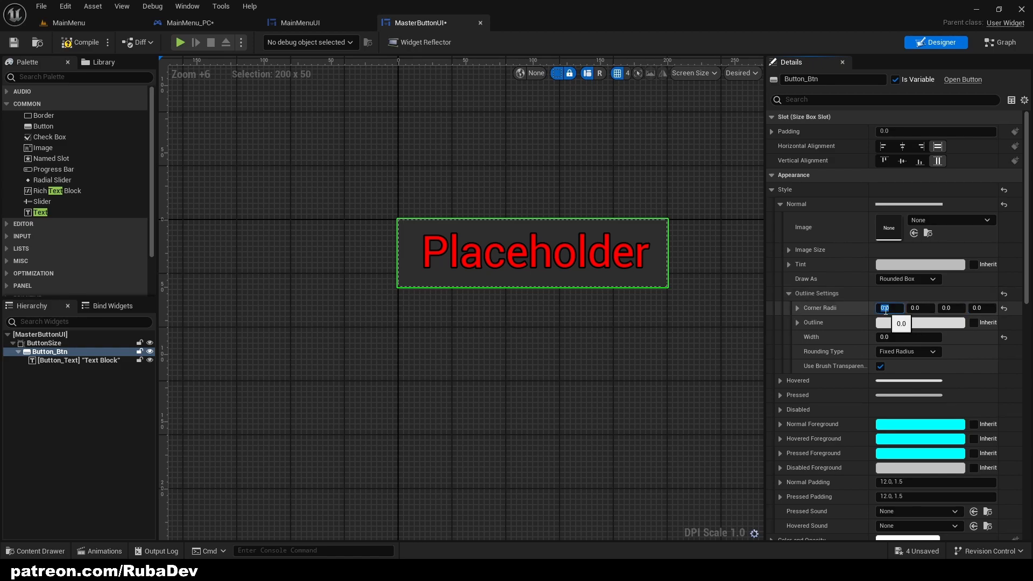
In Button_Btn's Hovered style, set the four corner radii and the outline width to 0.
{"action": "left_click", "coordinate": [781, 380]}
{"action": "scroll", "coordinate": [841, 370], "scroll_direction": "down", "scroll_amount": 2}
{"action": "left_click", "coordinate": [789, 418]}
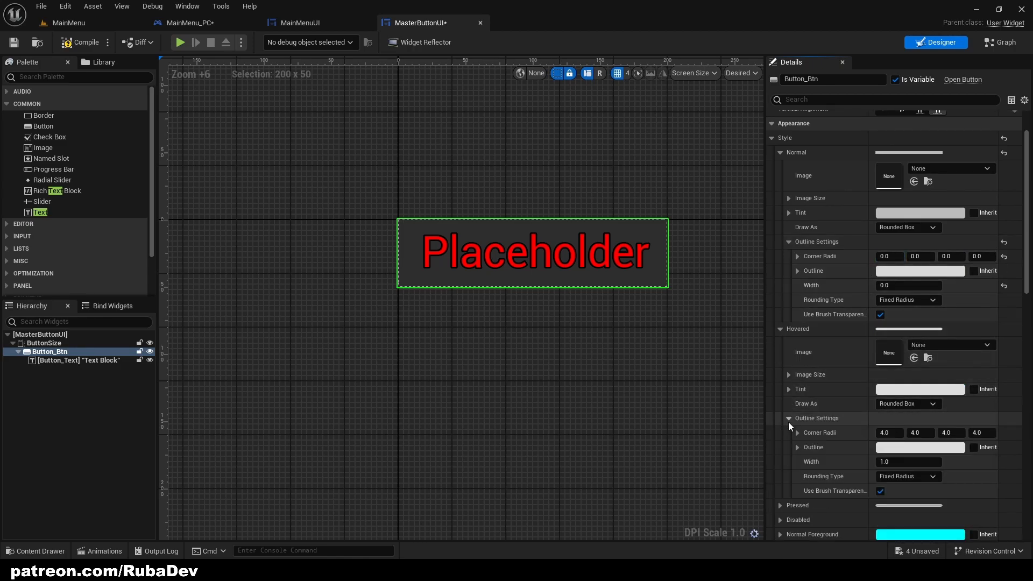
{"action": "type", "text": "0"}
{"action": "key", "text": "Tab"}
{"action": "type", "text": "0"}
{"action": "key", "text": "Tab"}
{"action": "type", "text": "0"}
{"action": "key", "text": "Tab"}
{"action": "type", "text": "0"}
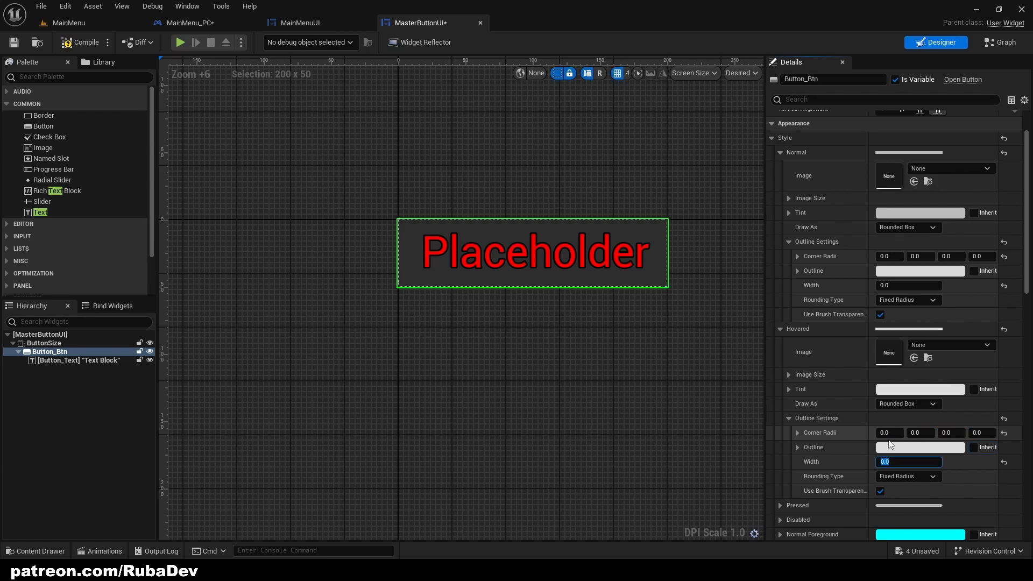
In Button_Btn's Pressed style, set the four corner radii and the outline width to 0.
{"action": "left_click", "coordinate": [781, 505]}
{"action": "scroll", "coordinate": [796, 506], "scroll_direction": "down", "scroll_amount": 2}
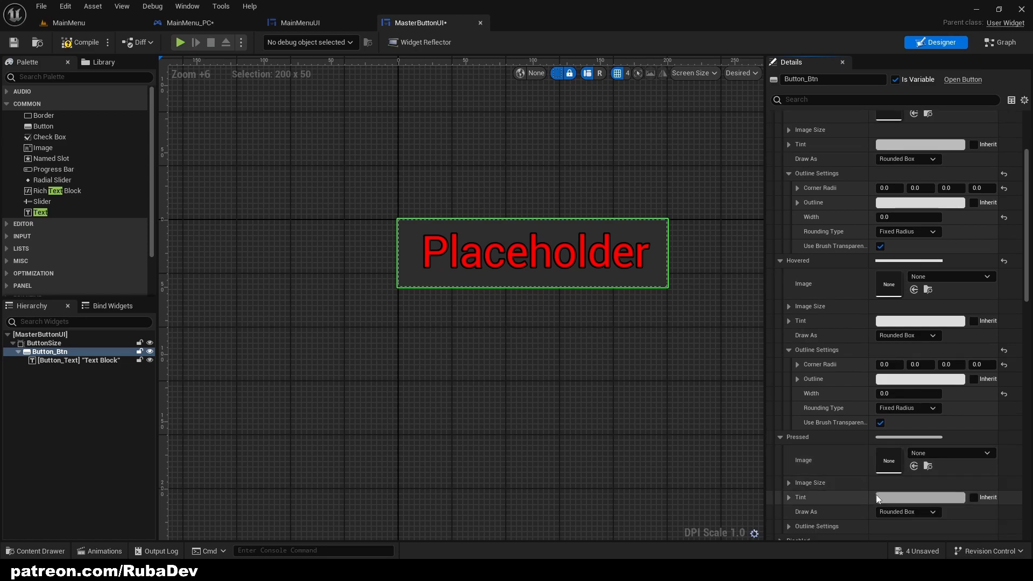
{"action": "scroll", "coordinate": [840, 476], "scroll_direction": "down", "scroll_amount": 2}
{"action": "left_click", "coordinate": [790, 492]}
{"action": "left_click", "coordinate": [889, 506]}
{"action": "type", "text": "0"}
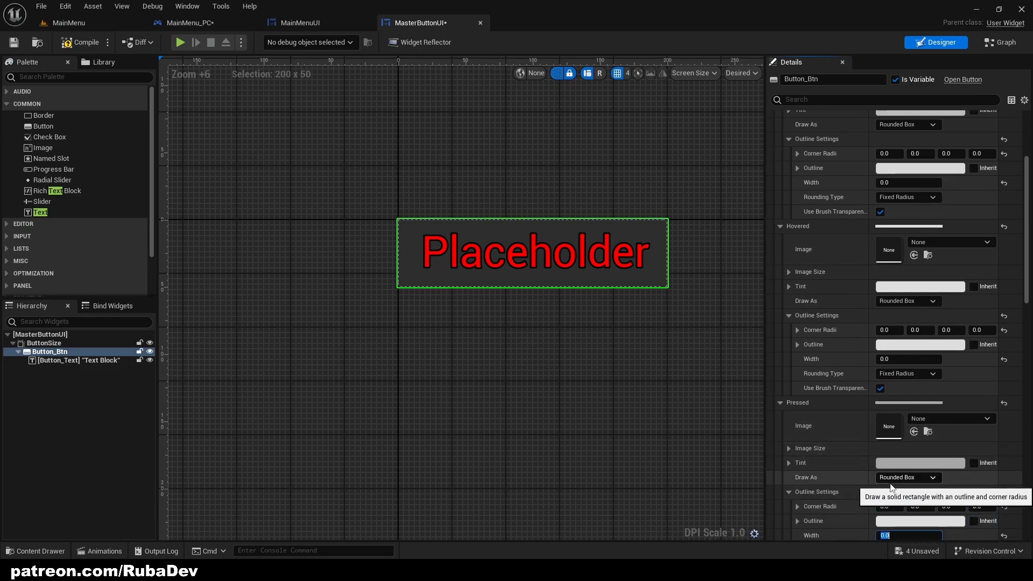
{"action": "right_click_drag", "start_coordinate": [590, 311], "coordinate": [514, 292]}
{"action": "left_click", "coordinate": [514, 291]}
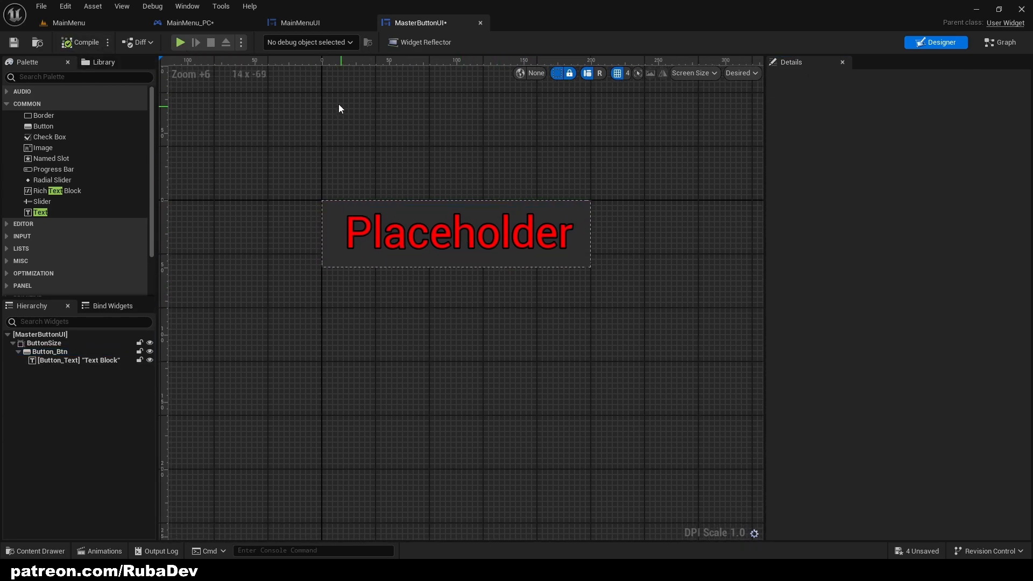
Add a Master Button UI widget to the vertical box in MainMenuUI and test the button in a play preview.
{"action": "left_click", "coordinate": [308, 22]}
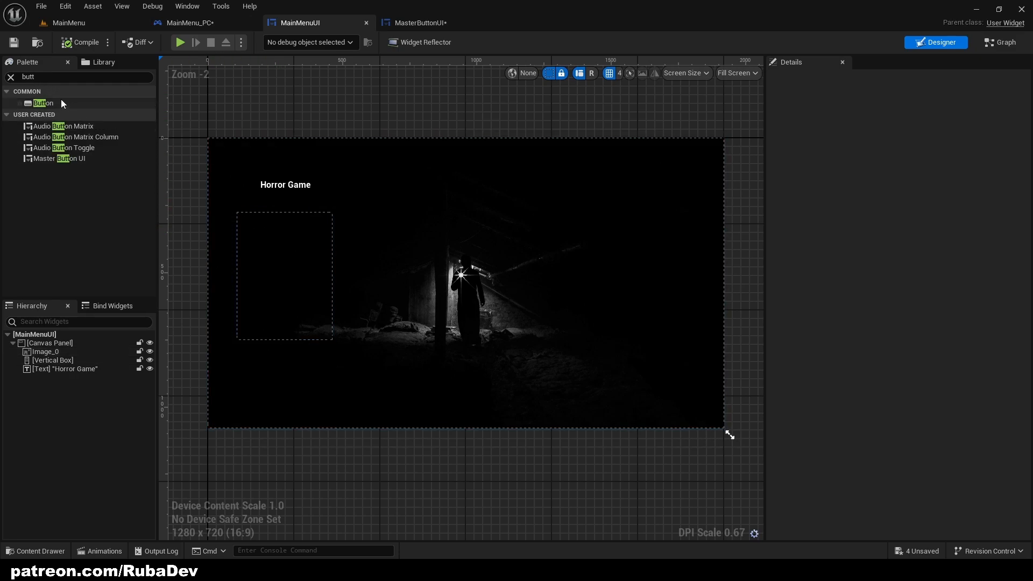
{"action": "left_click_drag", "start_coordinate": [59, 158], "coordinate": [273, 228]}
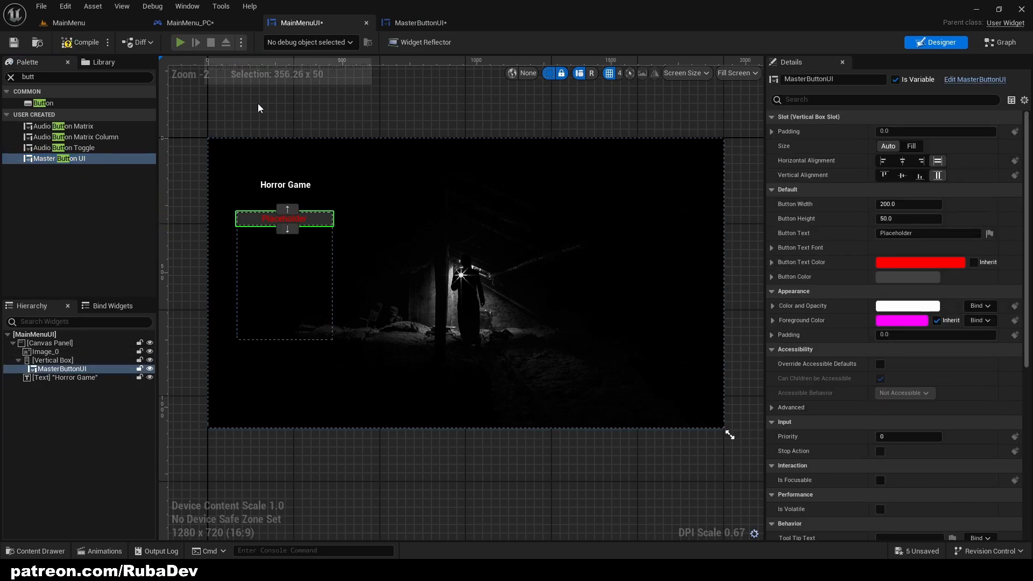
{"action": "left_click", "coordinate": [182, 43]}
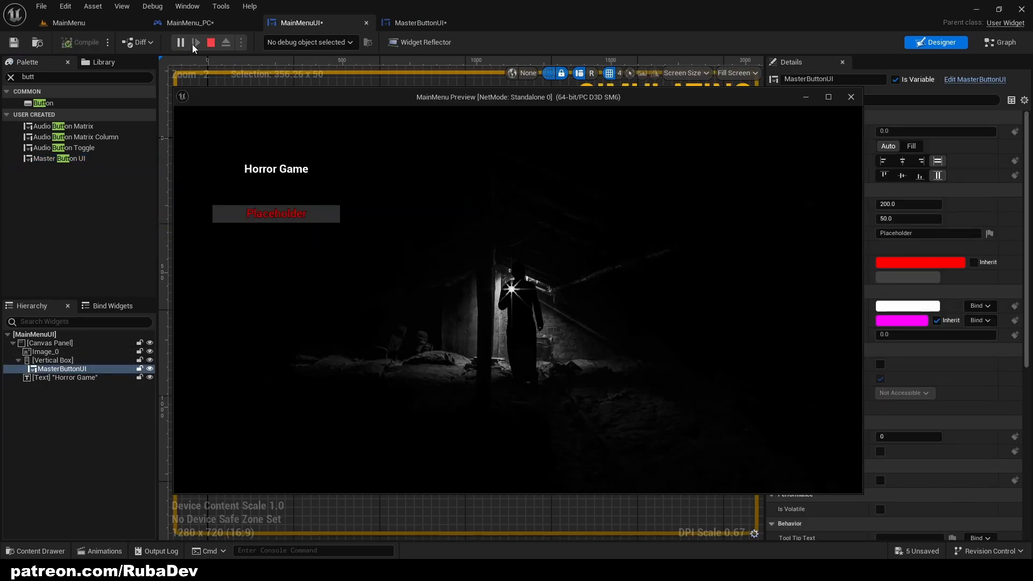
{"action": "left_click", "coordinate": [282, 216]}
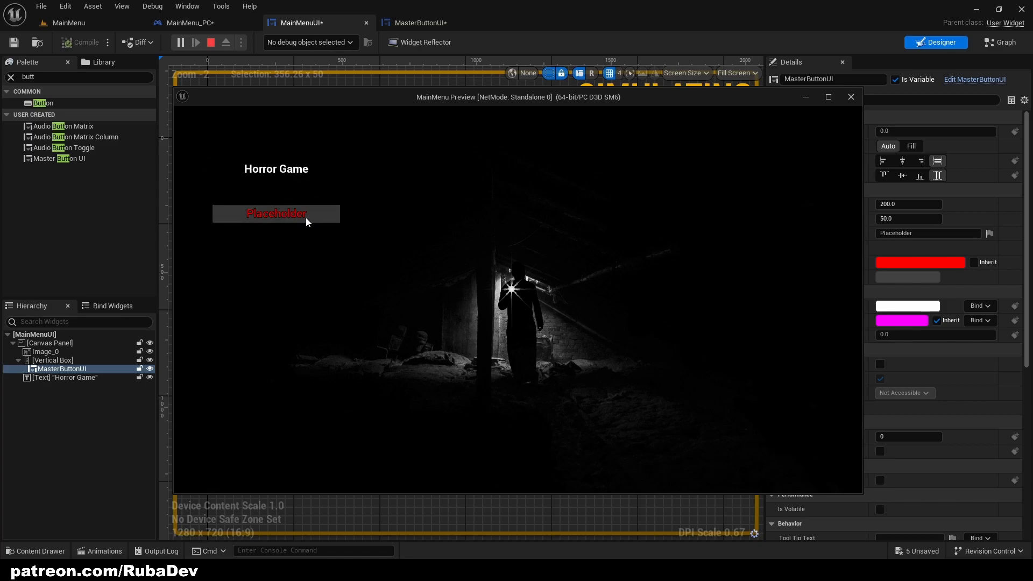
{"action": "left_click", "coordinate": [306, 217]}
{"action": "left_click", "coordinate": [306, 218]}
{"action": "key", "text": "Escape"}
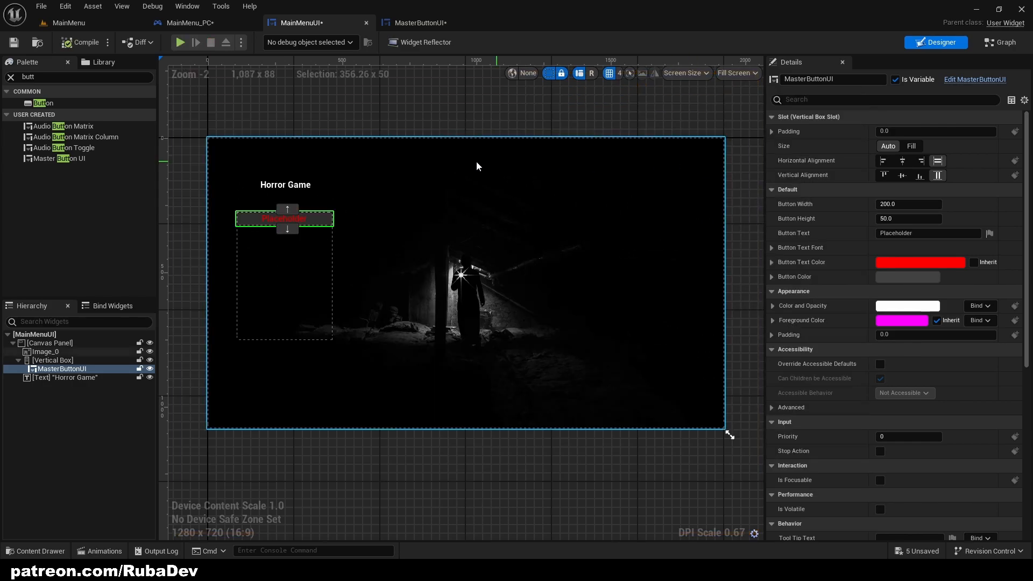
Duplicate the master button three times so the vertical box holds four buttons.
{"action": "key", "text": "ctrl+d"}
{"action": "key", "text": "ctrl+d"}
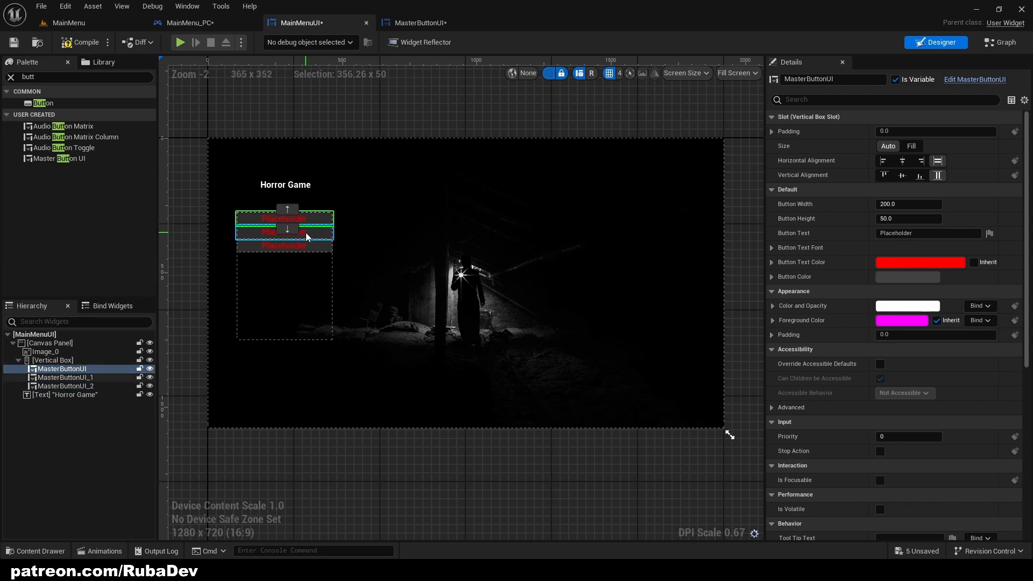
{"action": "left_click", "coordinate": [288, 328]}
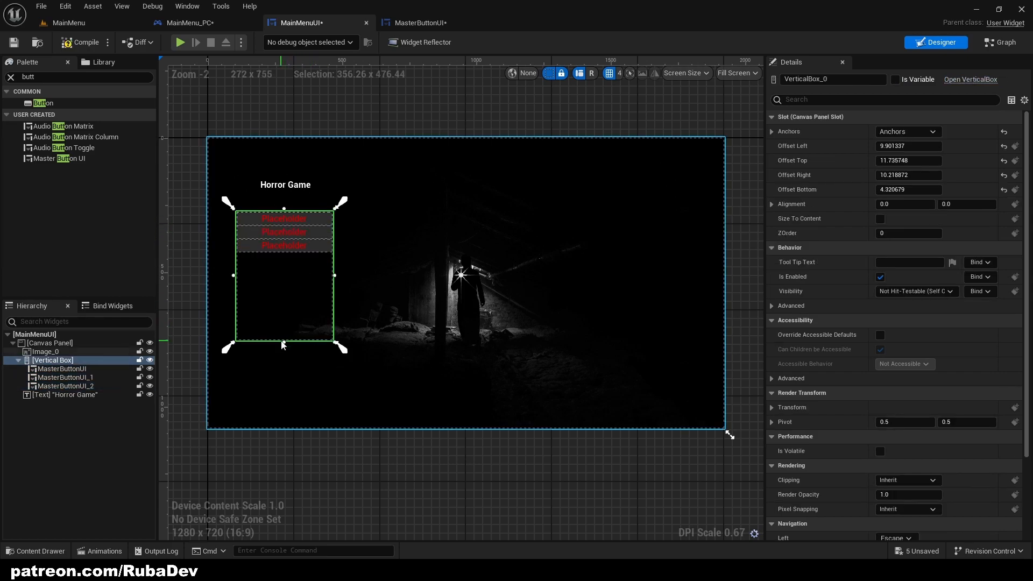
{"action": "left_click", "coordinate": [306, 234]}
{"action": "key", "text": "ctrl+d"}
Shorten the vertical box by raising its lower edge closer to the four buttons.
{"action": "left_click", "coordinate": [299, 280]}
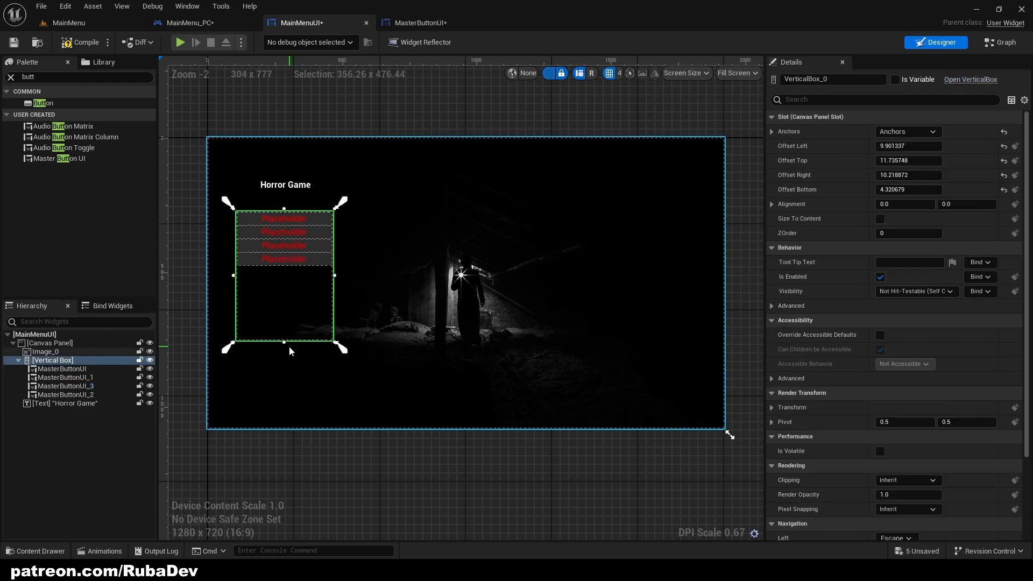
{"action": "left_click_drag", "start_coordinate": [286, 341], "coordinate": [280, 310]}
{"action": "left_click_drag", "start_coordinate": [327, 342], "coordinate": [340, 333]}
{"action": "left_click_drag", "start_coordinate": [339, 324], "coordinate": [340, 322]}
Set all four master buttons to Fill size with a padding of 15 in the vertical box.
{"action": "left_click", "coordinate": [322, 262]}
{"action": "left_click", "coordinate": [323, 244], "text": "ctrl"}
{"action": "left_click", "coordinate": [322, 225], "text": "ctrl"}
{"action": "left_click", "coordinate": [324, 230], "text": "ctrl"}
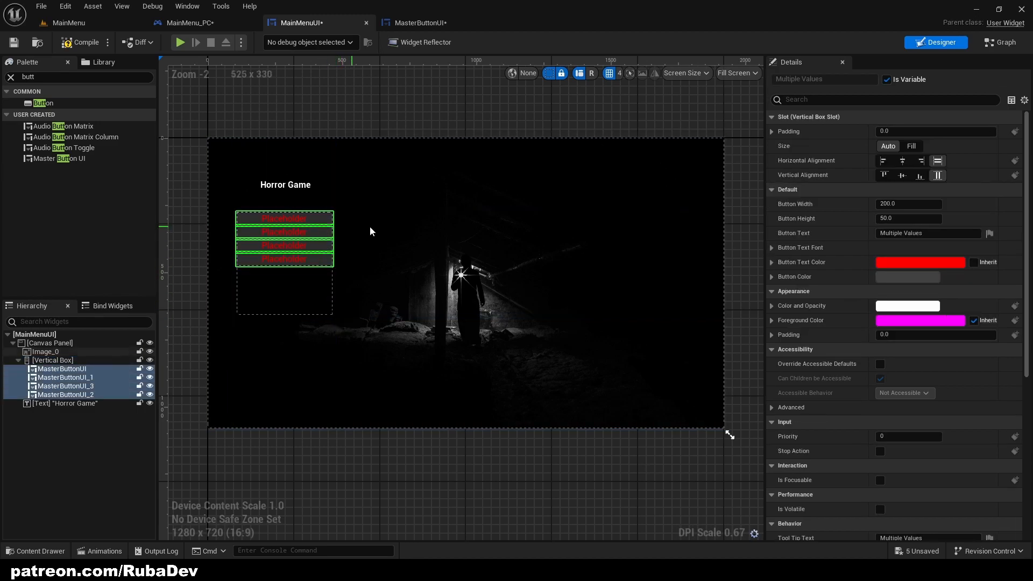
{"action": "left_click", "coordinate": [910, 146]}
{"action": "left_click", "coordinate": [883, 132]}
{"action": "type", "text": "15"}
{"action": "key", "text": "Return"}
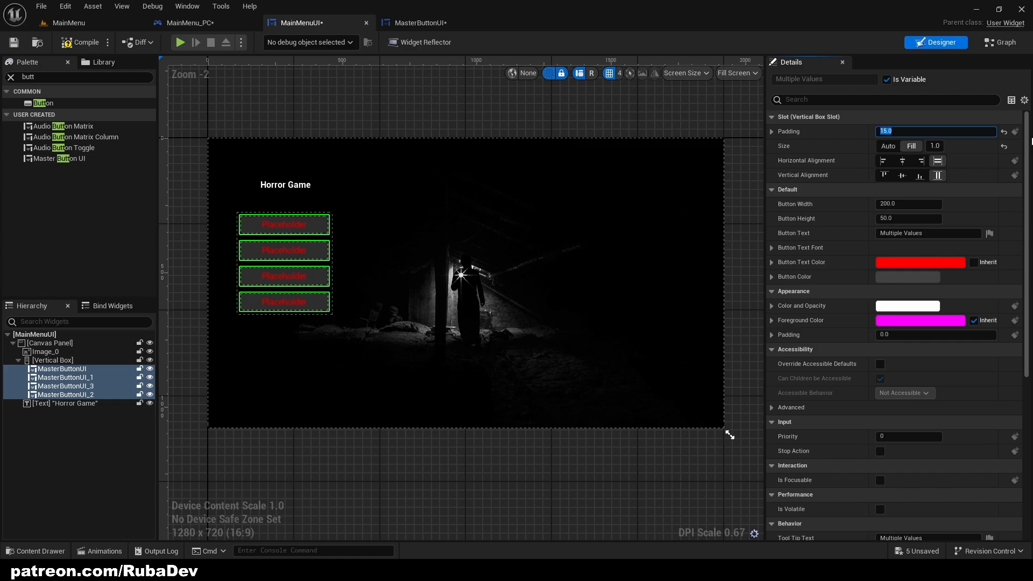
{"action": "left_click", "coordinate": [469, 225]}
Set the first master button's text to Start Game.
{"action": "left_click", "coordinate": [315, 222]}
{"action": "scroll", "coordinate": [316, 223], "scroll_direction": "up", "scroll_amount": 1}
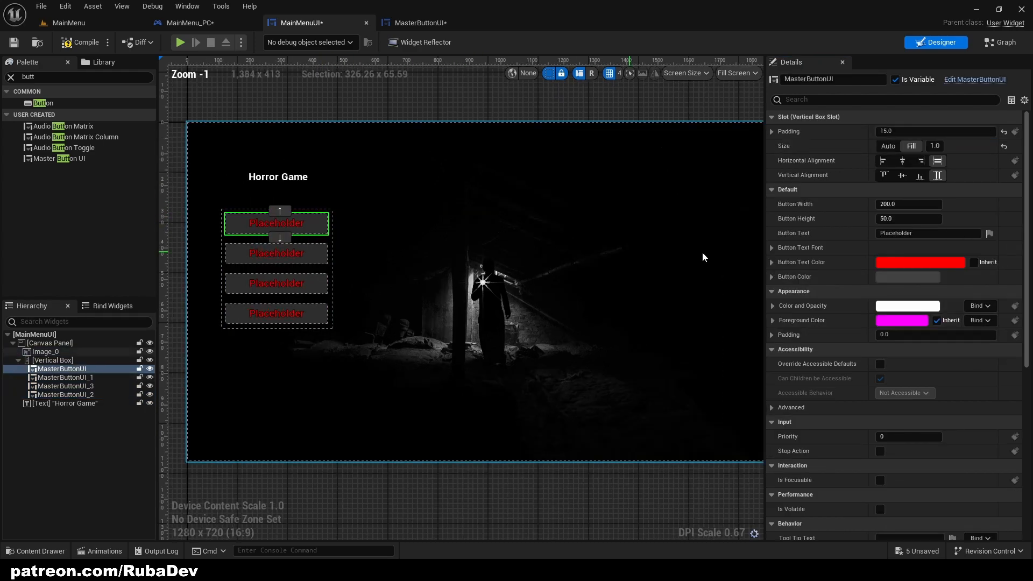
{"action": "left_click", "coordinate": [918, 234]}
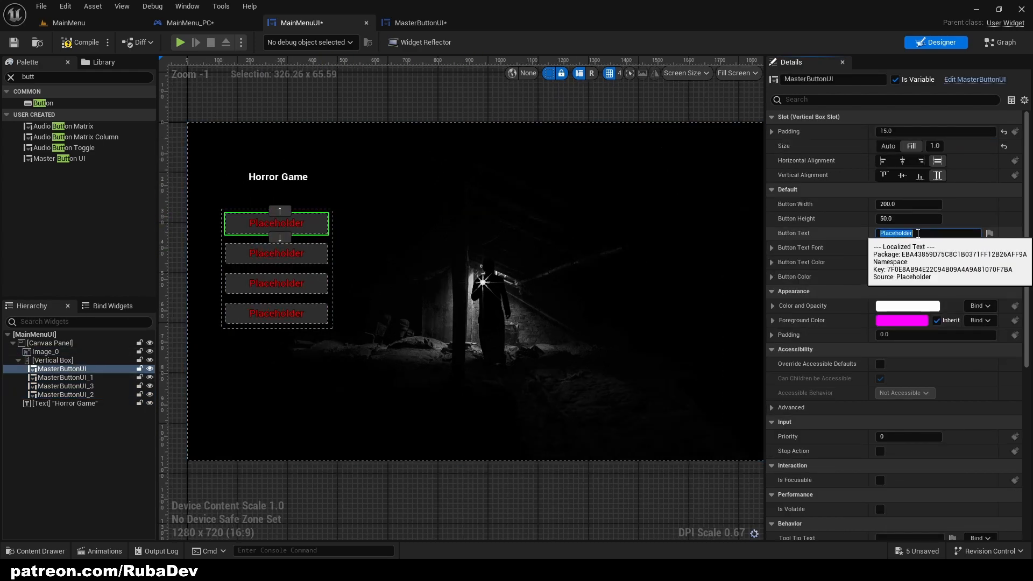
{"action": "type", "text": "Start Game"}
{"action": "key", "text": "Return"}
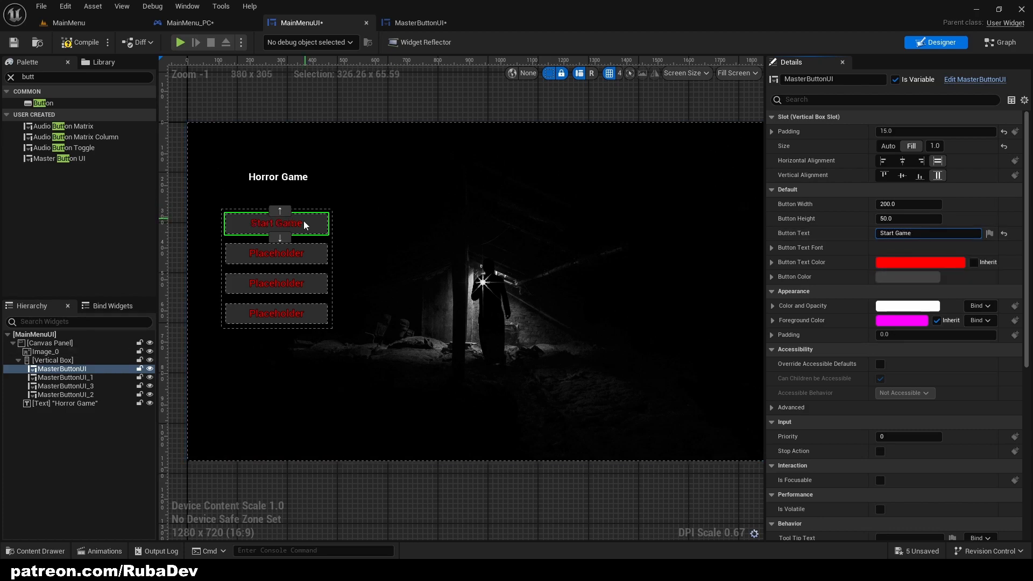
Set the second button's text to Options and the third button's text to Credits.
{"action": "left_click", "coordinate": [286, 260]}
{"action": "left_click", "coordinate": [907, 236]}
{"action": "type", "text": "O"}
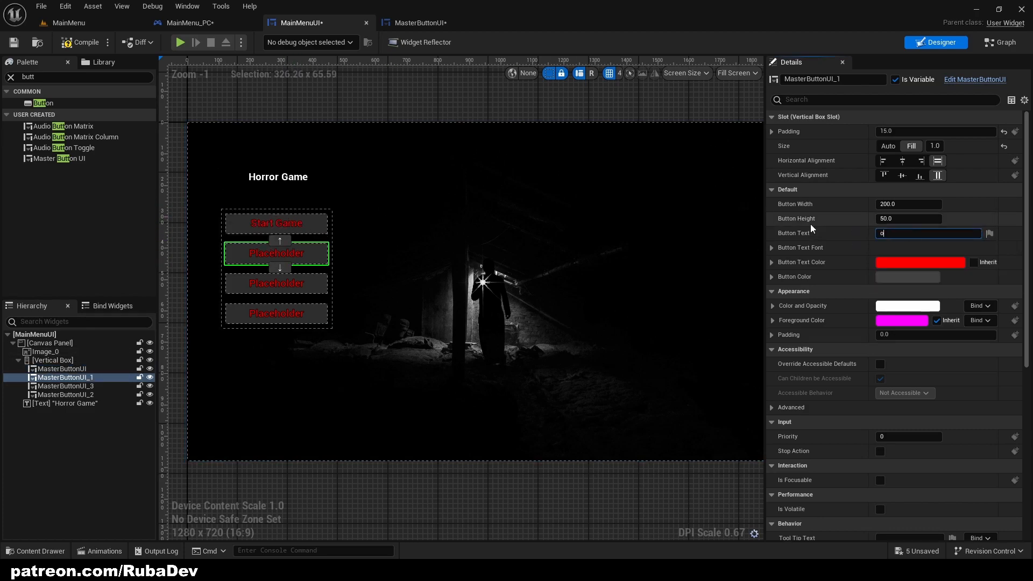
{"action": "type", "text": "ptions"}
{"action": "key", "text": "Return"}
{"action": "left_click", "coordinate": [299, 283]}
{"action": "left_click", "coordinate": [904, 234]}
{"action": "type", "text": "Credits"}
{"action": "key", "text": "Return"}
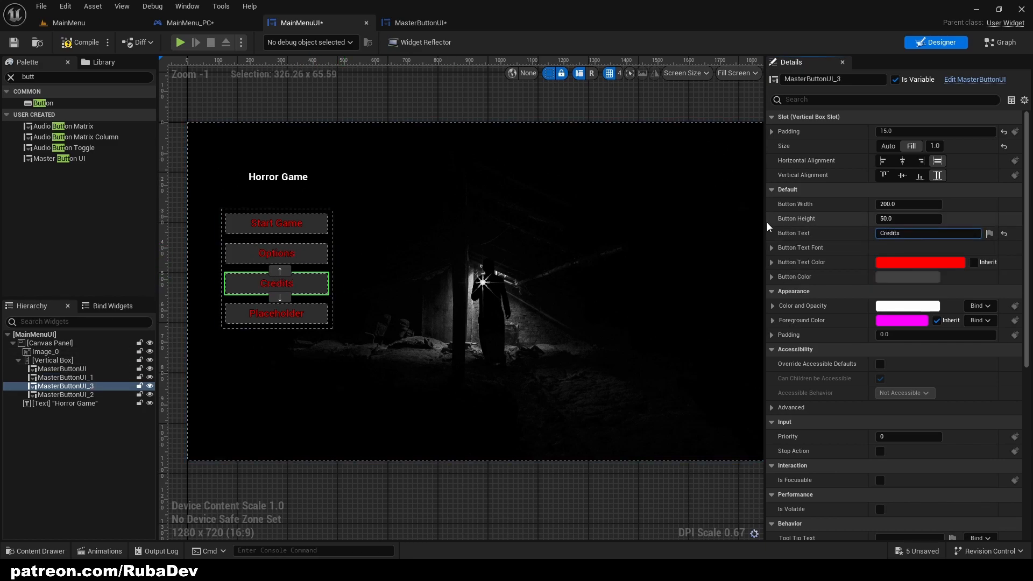
Duplicate the Placeholder button to get a fifth one and enlarge the vertical box downward to fit it.
{"action": "left_click", "coordinate": [324, 319]}
{"action": "key", "text": "ctrl+d"}
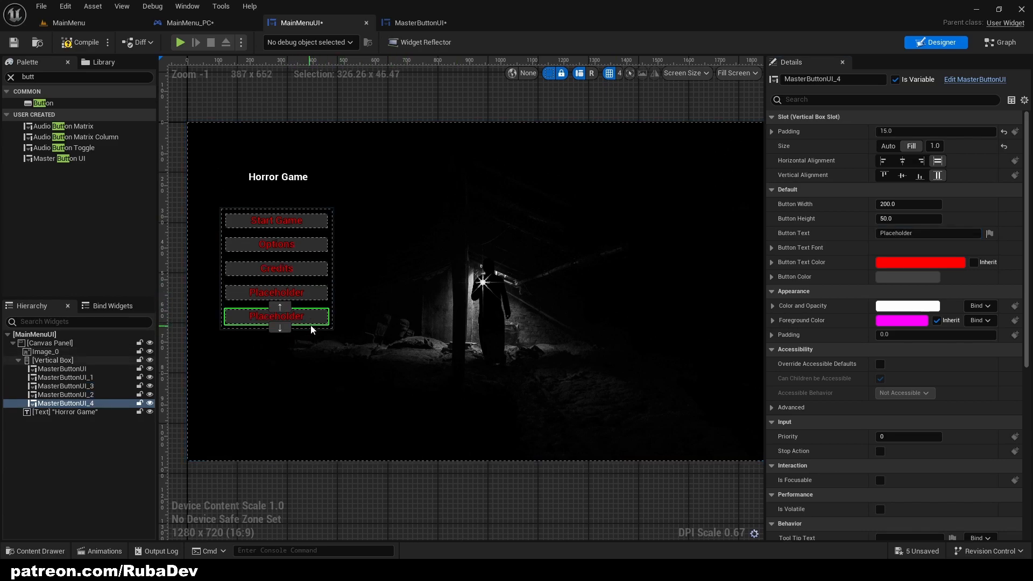
{"action": "left_click", "coordinate": [298, 308]}
{"action": "left_click_drag", "start_coordinate": [315, 330], "coordinate": [335, 355]}
Set the fourth button's text to Join our discord and the fifth button's text to Quit.
{"action": "left_click", "coordinate": [316, 316]}
{"action": "left_click_drag", "start_coordinate": [932, 233], "coordinate": [779, 228]}
{"action": "key", "text": "BackSpace"}
{"action": "type", "text": "Join our discord"}
{"action": "key", "text": "Return"}
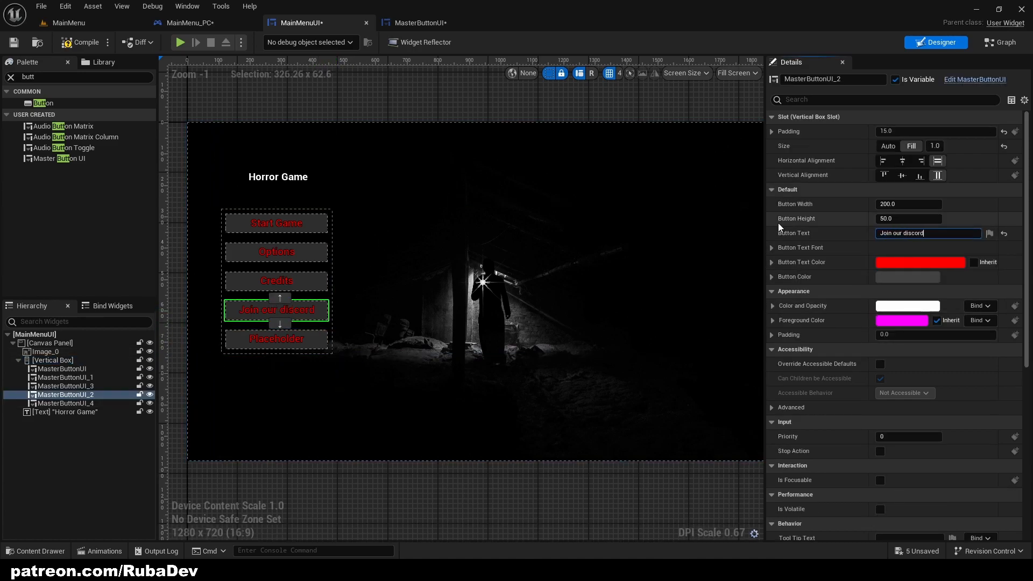
{"action": "left_click", "coordinate": [277, 339]}
{"action": "left_click_drag", "start_coordinate": [936, 233], "coordinate": [823, 228]}
{"action": "type", "text": "Quit"}
{"action": "key", "text": "Return"}
Compile MainMenuUI and check the five labelled buttons in a play preview.
{"action": "left_click", "coordinate": [487, 211]}
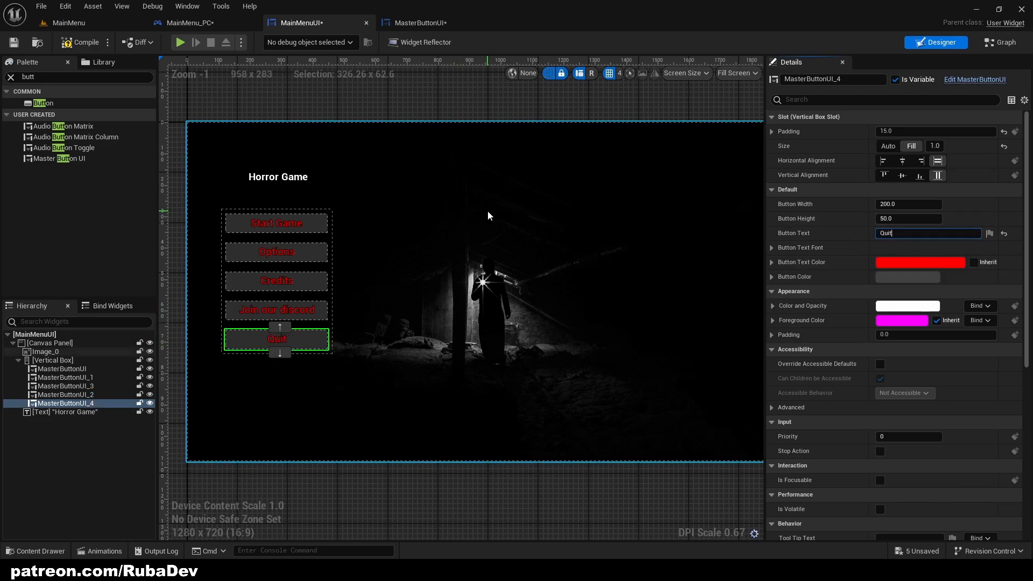
{"action": "left_click", "coordinate": [88, 43]}
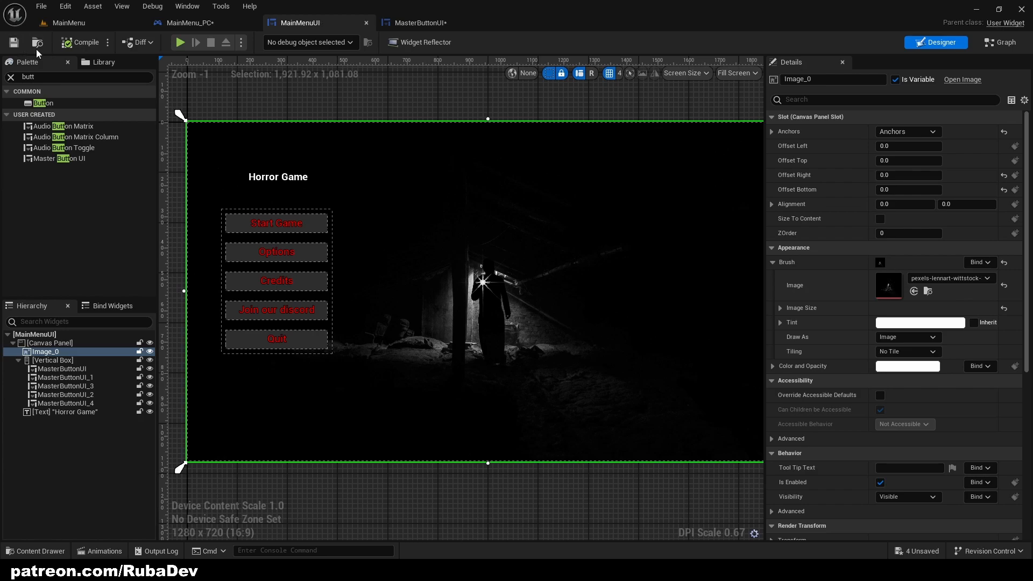
{"action": "left_click", "coordinate": [296, 104]}
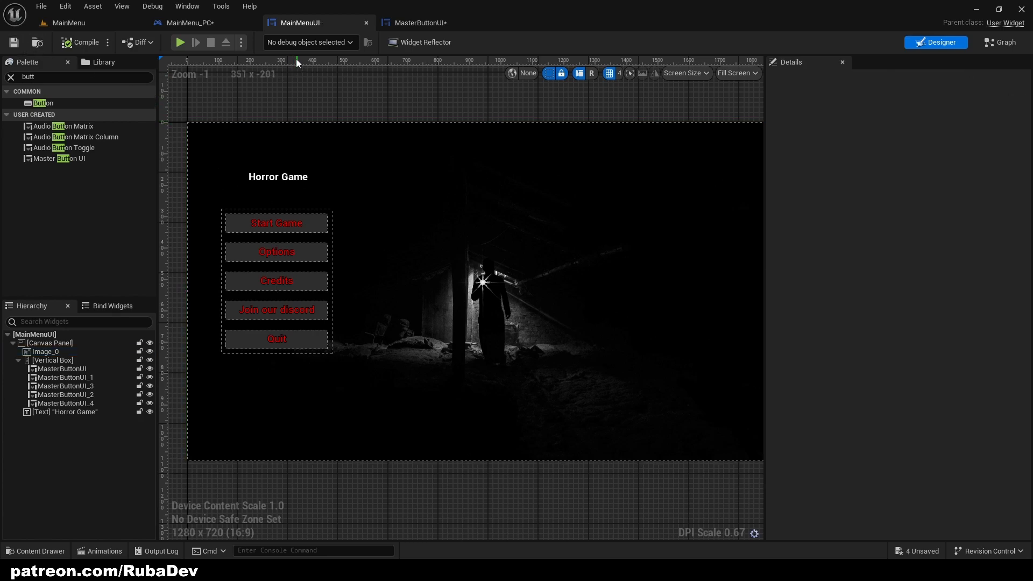
{"action": "left_click", "coordinate": [180, 42]}
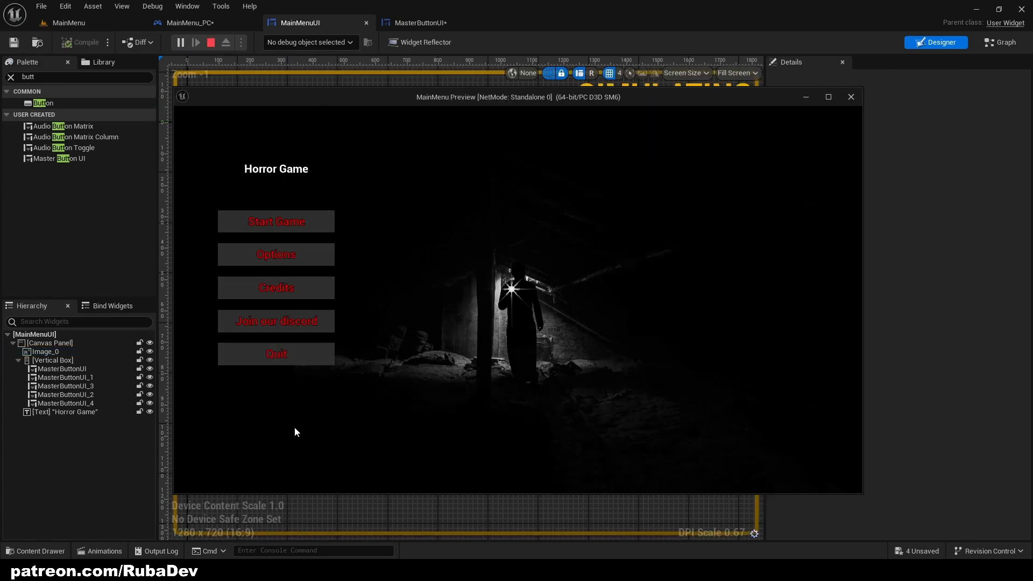
{"action": "key", "text": "Escape"}
Move the Horror Game title down closer to the Start Game button and check the layout in a play preview.
{"action": "left_click", "coordinate": [417, 23]}
{"action": "left_click", "coordinate": [301, 23]}
{"action": "scroll", "coordinate": [278, 157], "scroll_direction": "up", "scroll_amount": 3}
{"action": "left_click", "coordinate": [280, 166]}
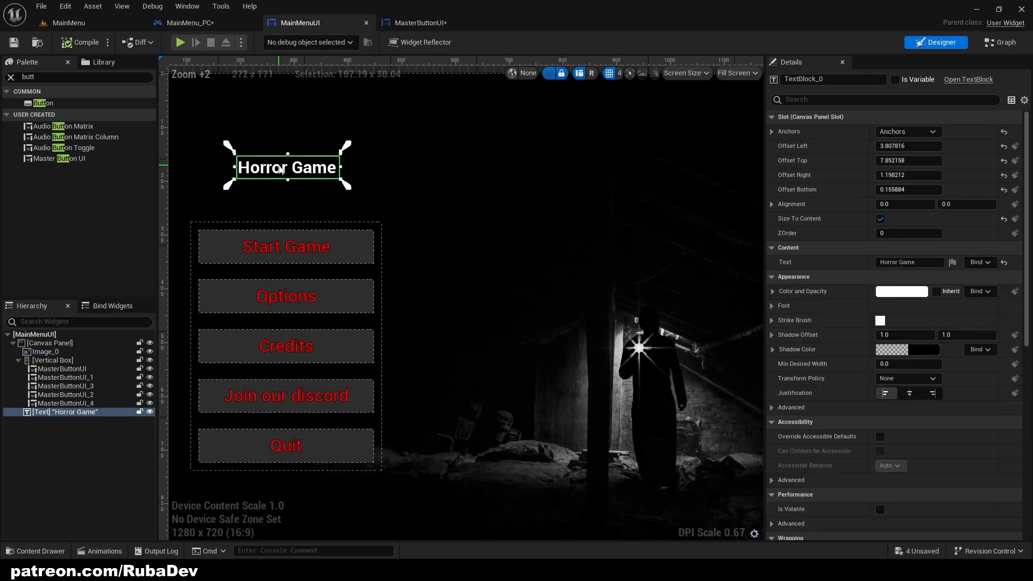
{"action": "left_click_drag", "start_coordinate": [309, 173], "coordinate": [346, 207]}
{"action": "left_click_drag", "start_coordinate": [232, 148], "coordinate": [284, 187]}
{"action": "left_click", "coordinate": [342, 195]}
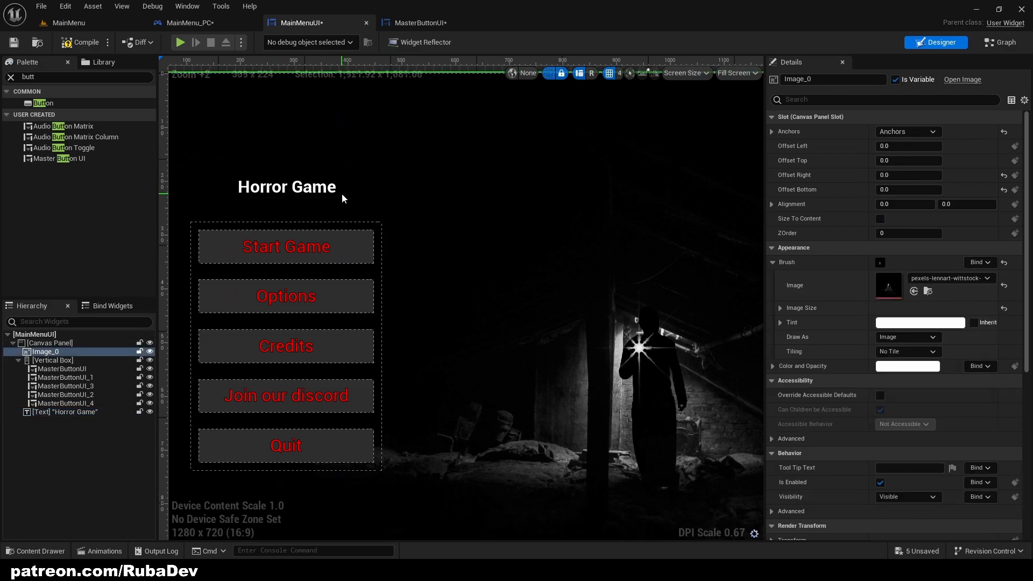
{"action": "left_click", "coordinate": [182, 46]}
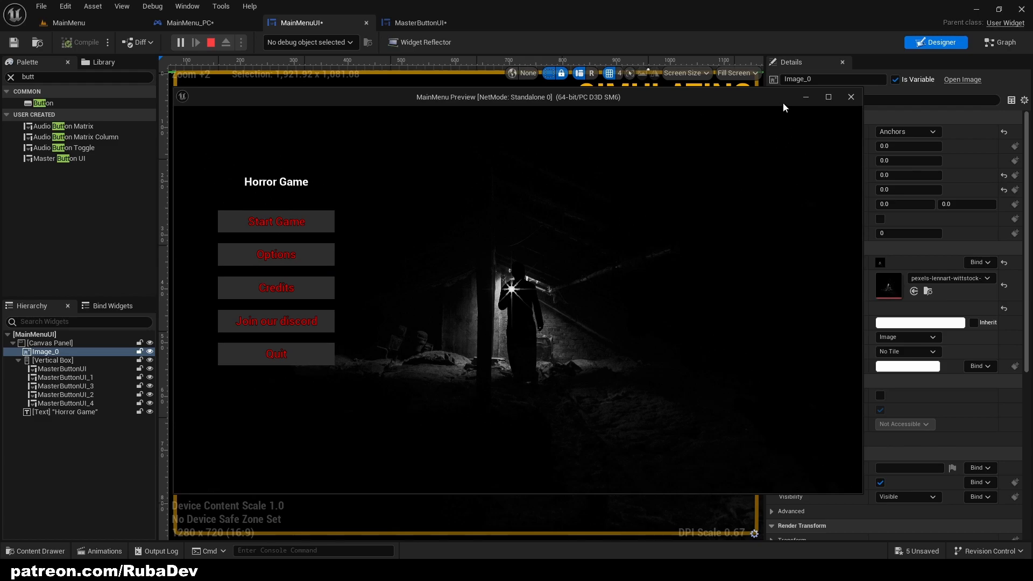
{"action": "left_click", "coordinate": [851, 98]}
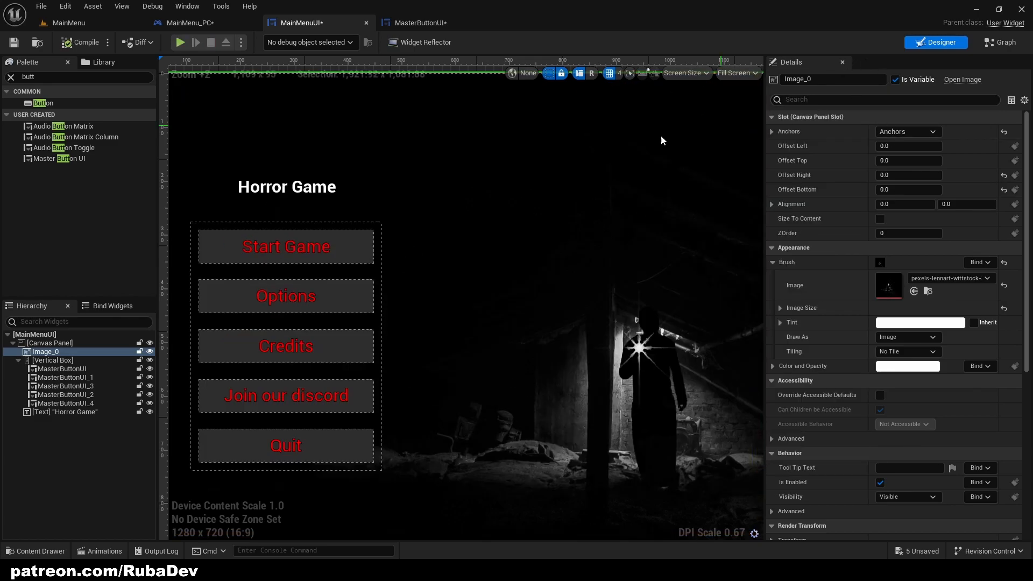
{"action": "scroll", "coordinate": [426, 235], "scroll_direction": "down", "scroll_amount": 3}
{"action": "scroll", "coordinate": [438, 93], "scroll_direction": "up", "scroll_amount": 1}
{"action": "left_click", "coordinate": [438, 94]}
{"action": "right_click_drag", "start_coordinate": [472, 239], "coordinate": [414, 275]}
{"action": "left_click", "coordinate": [310, 217]}
{"action": "right_click_drag", "start_coordinate": [365, 208], "coordinate": [397, 172]}
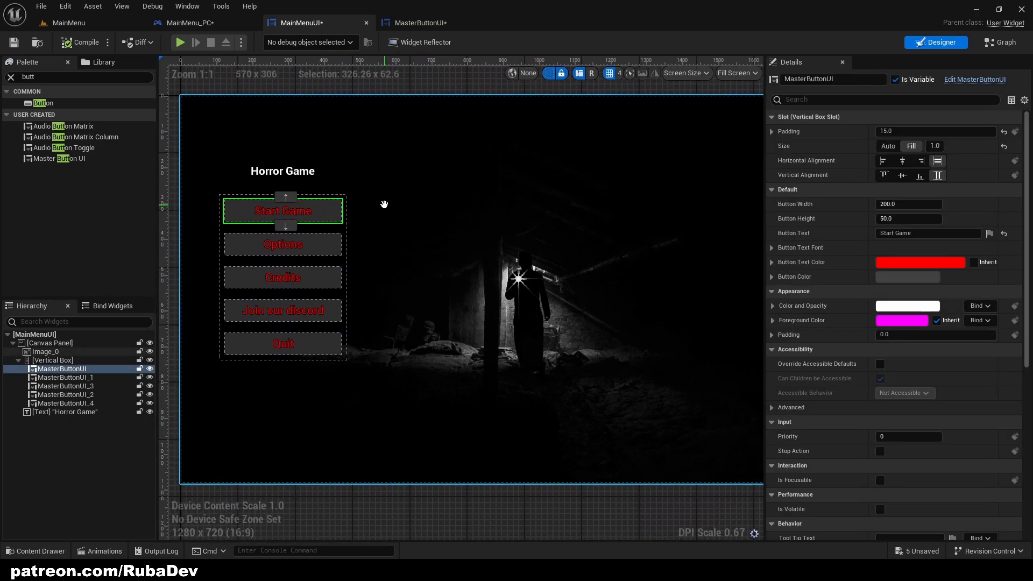
Examine the event graph and the designer layout of MasterButtonUI.
{"action": "left_click", "coordinate": [427, 24]}
{"action": "left_click", "coordinate": [1000, 42]}
{"action": "scroll", "coordinate": [708, 320], "scroll_direction": "down", "scroll_amount": 6}
{"action": "scroll", "coordinate": [477, 241], "scroll_direction": "up", "scroll_amount": 4}
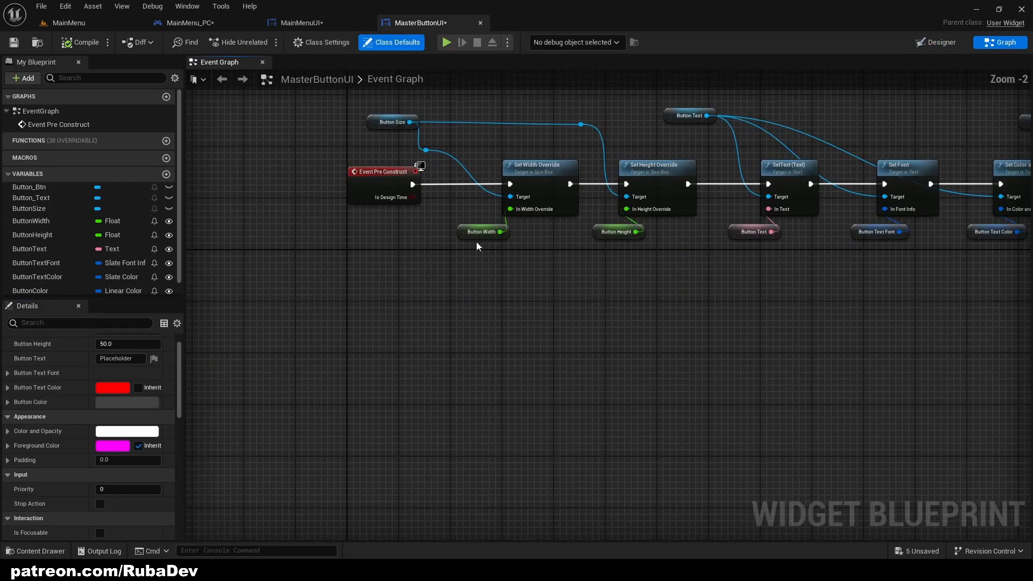
{"action": "left_click", "coordinate": [939, 43]}
{"action": "scroll", "coordinate": [67, 248], "scroll_direction": "down", "scroll_amount": 3}
{"action": "scroll", "coordinate": [96, 219], "scroll_direction": "up", "scroll_amount": 3}
{"action": "scroll", "coordinate": [125, 154], "scroll_direction": "down", "scroll_amount": 3}
Add an event dispatcher named OnClickedEvent to the MasterButtonUI blueprint.
{"action": "left_click", "coordinate": [1000, 42]}
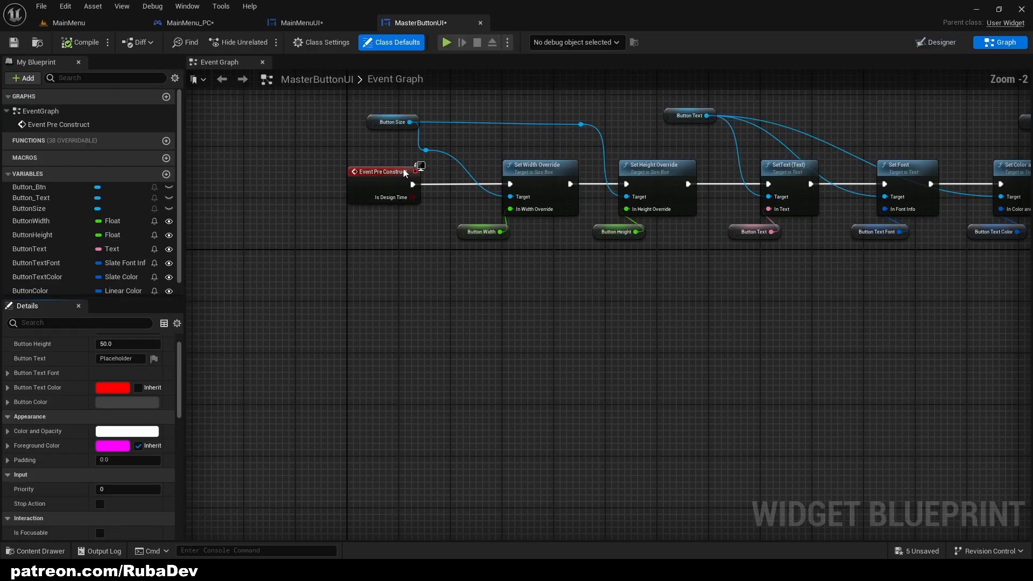
{"action": "left_click", "coordinate": [166, 290]}
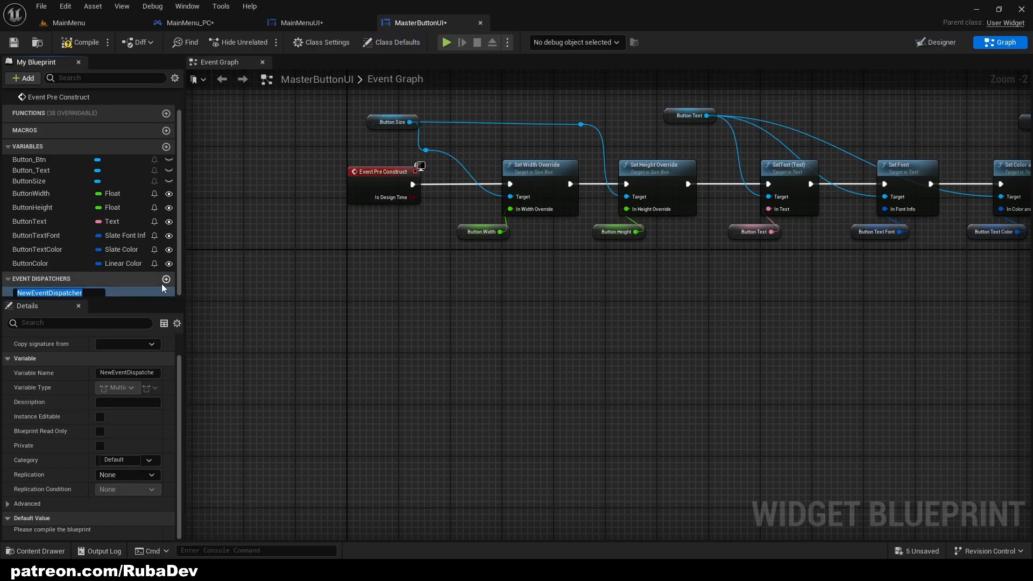
{"action": "type", "text": "OnClickedEvent"}
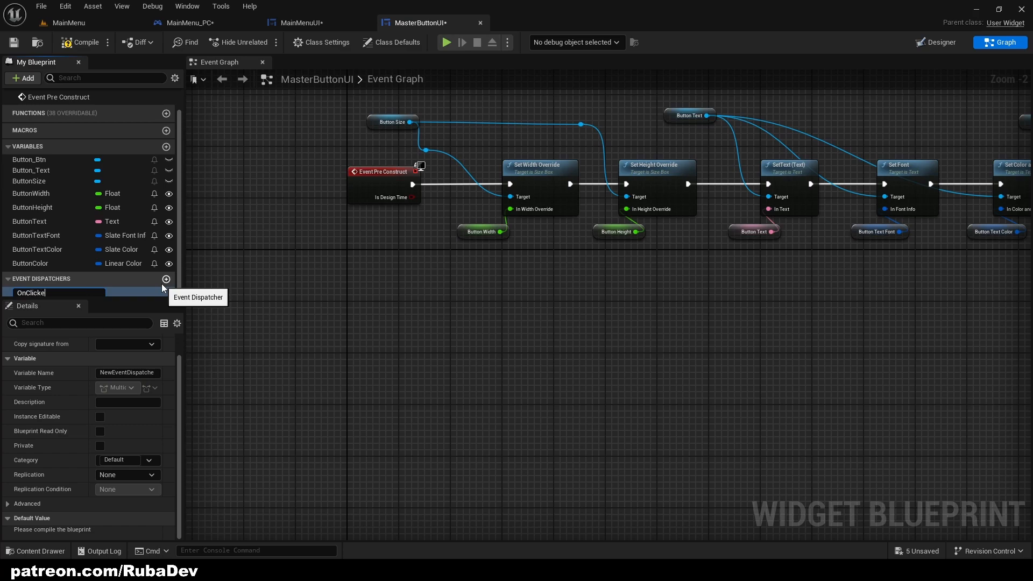
{"action": "key", "text": "Return"}
{"action": "left_click_drag", "start_coordinate": [161, 291], "coordinate": [224, 263]}
{"action": "left_click_drag", "start_coordinate": [337, 338], "coordinate": [98, 289]}
Add an On Clicked event for Button_Btn to the MasterButtonUI event graph.
{"action": "left_click", "coordinate": [941, 42]}
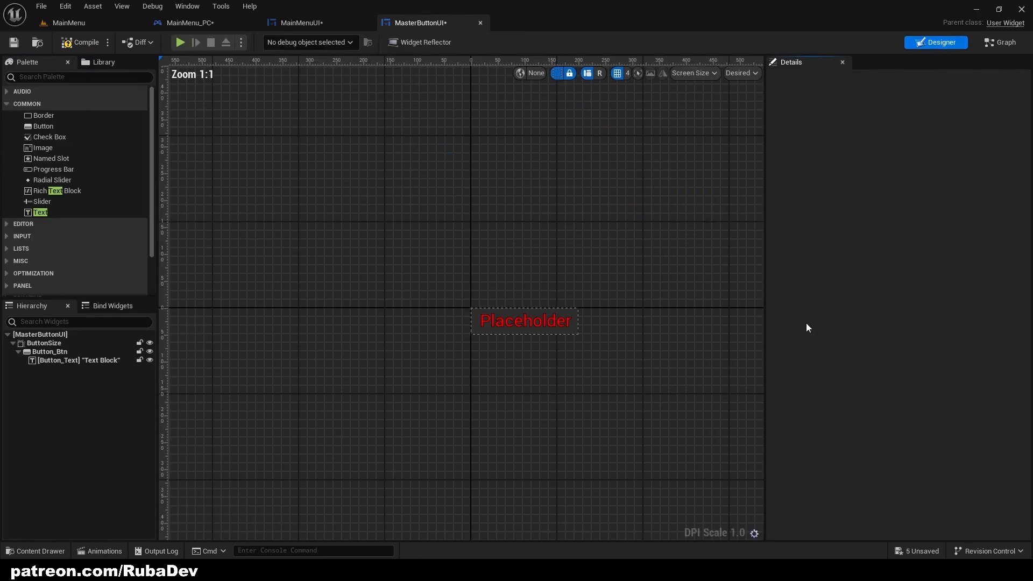
{"action": "left_click", "coordinate": [564, 319]}
{"action": "left_click", "coordinate": [49, 351]}
{"action": "scroll", "coordinate": [961, 372], "scroll_direction": "down", "scroll_amount": 5}
{"action": "scroll", "coordinate": [961, 372], "scroll_direction": "down", "scroll_amount": 5}
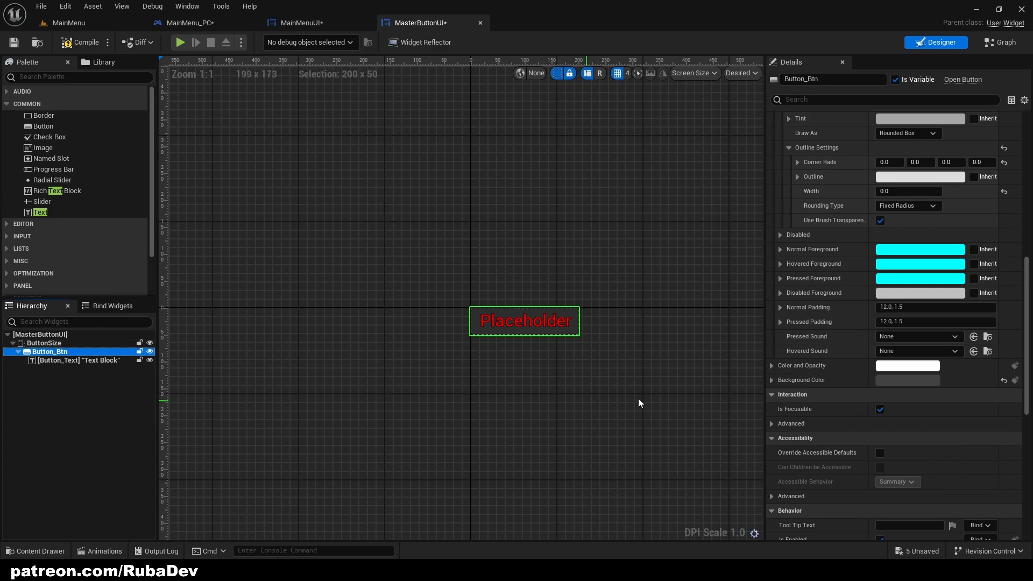
{"action": "scroll", "coordinate": [979, 378], "scroll_direction": "down", "scroll_amount": 10}
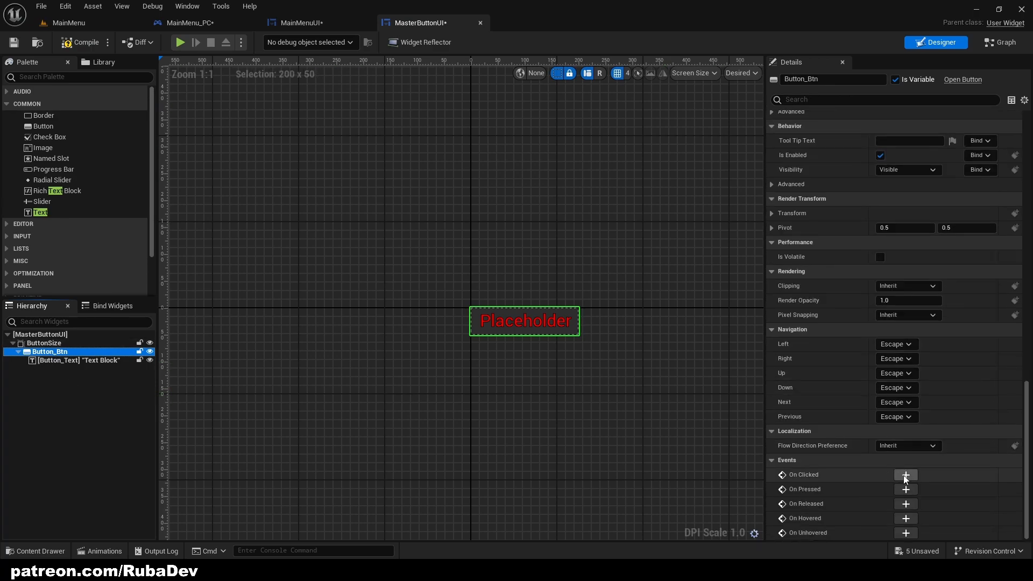
{"action": "left_click", "coordinate": [905, 477]}
Call the OnClickedEvent dispatcher from Button_Btn's On Clicked event and place the call node further along the graph.
{"action": "left_click", "coordinate": [32, 292]}
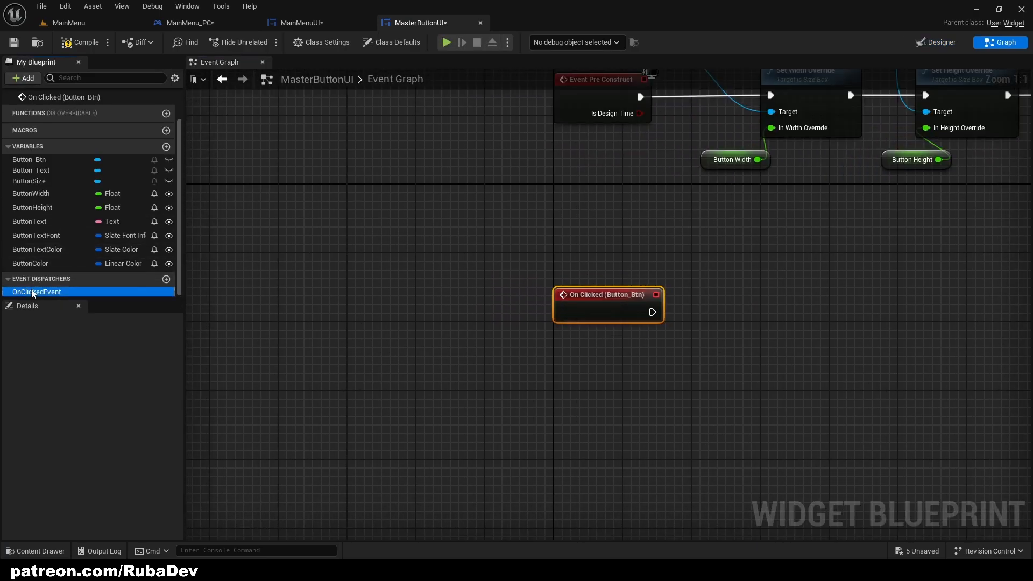
{"action": "left_click_drag", "start_coordinate": [32, 294], "coordinate": [722, 272]}
{"action": "left_click", "coordinate": [727, 328]}
{"action": "left_click_drag", "start_coordinate": [705, 309], "coordinate": [652, 312]}
{"action": "left_click_drag", "start_coordinate": [740, 310], "coordinate": [914, 301]}
{"action": "right_click_drag", "start_coordinate": [813, 290], "coordinate": [591, 284]}
Insert a Play Sound 2D node using the Click_on_Button sound between On Clicked and the dispatcher call.
{"action": "left_click_drag", "start_coordinate": [431, 306], "coordinate": [538, 302]}
{"action": "type", "text": "play sound2"}
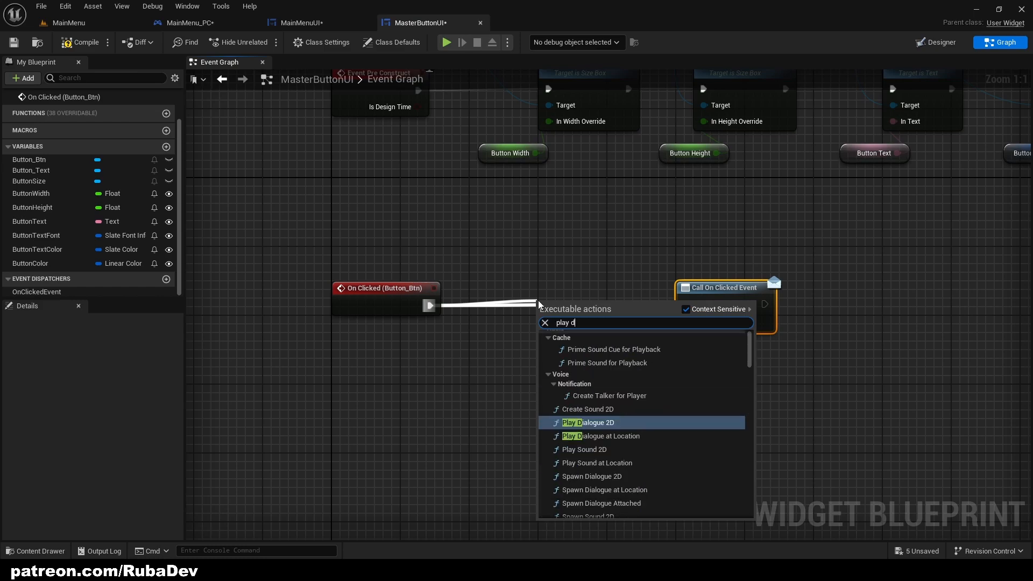
{"action": "key", "text": "Return"}
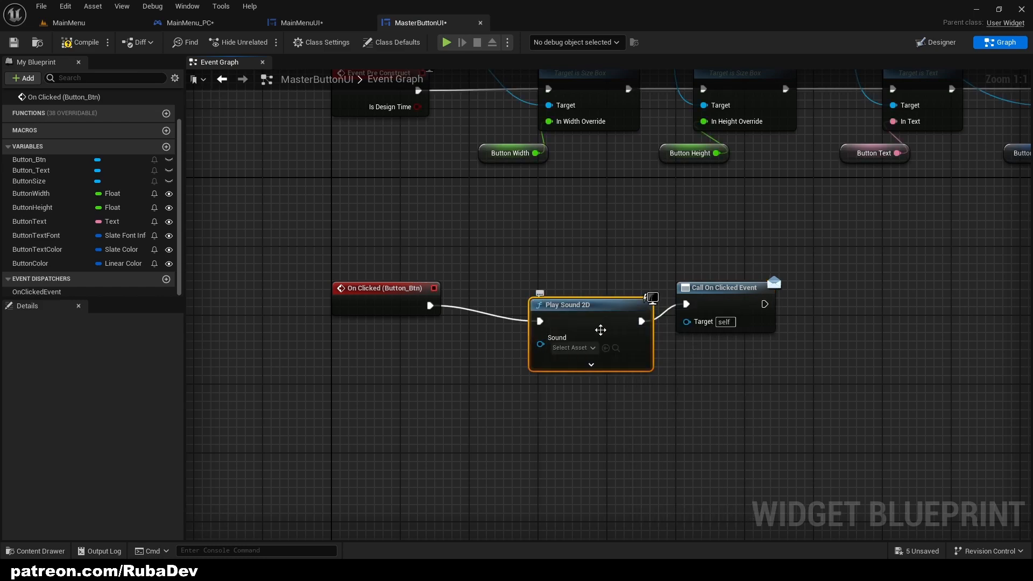
{"action": "left_click_drag", "start_coordinate": [599, 330], "coordinate": [575, 316]}
{"action": "left_click", "coordinate": [547, 330]}
{"action": "left_click", "coordinate": [591, 419]}
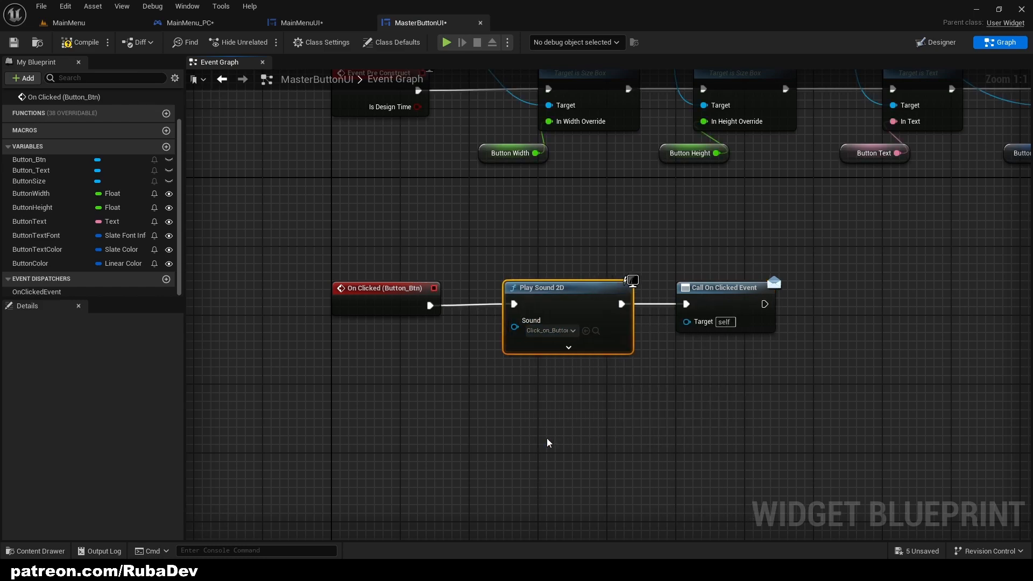
{"action": "left_click", "coordinate": [550, 331]}
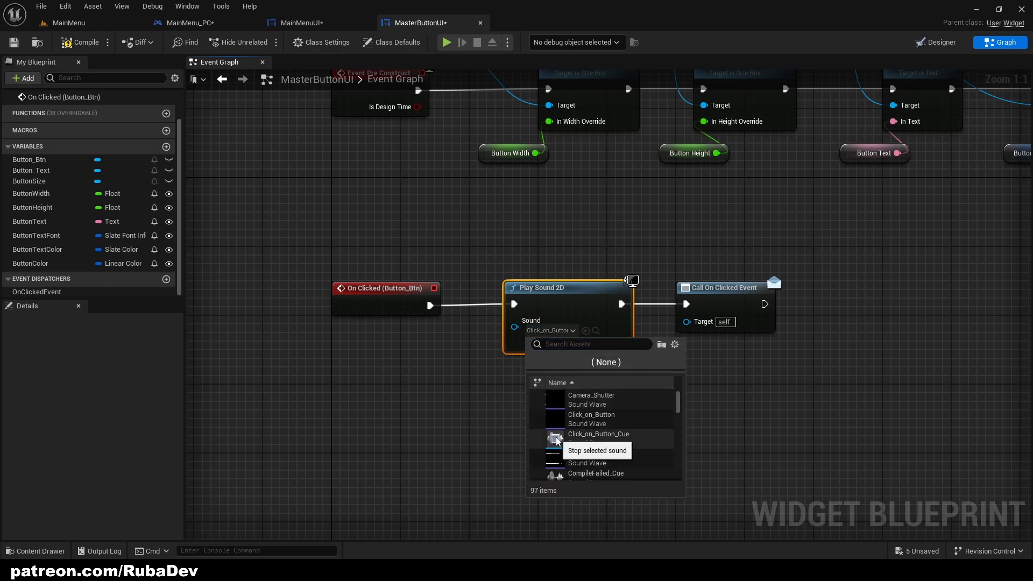
{"action": "left_click", "coordinate": [522, 443]}
{"action": "left_click_drag", "start_coordinate": [568, 285], "coordinate": [554, 281]}
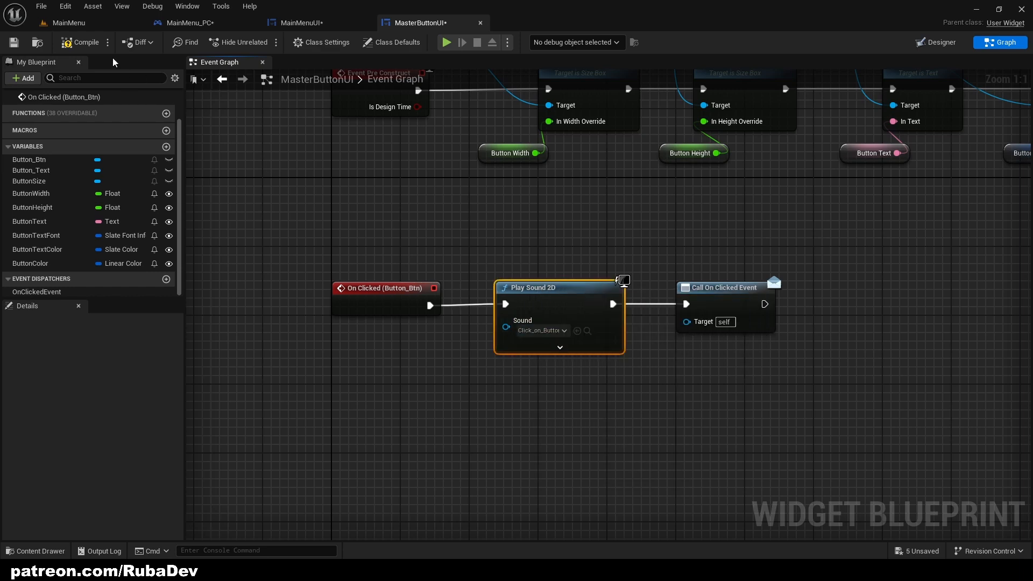
Test the click sound of the menu buttons in a play preview and return to the MasterButtonUI designer.
{"action": "left_click", "coordinate": [449, 42]}
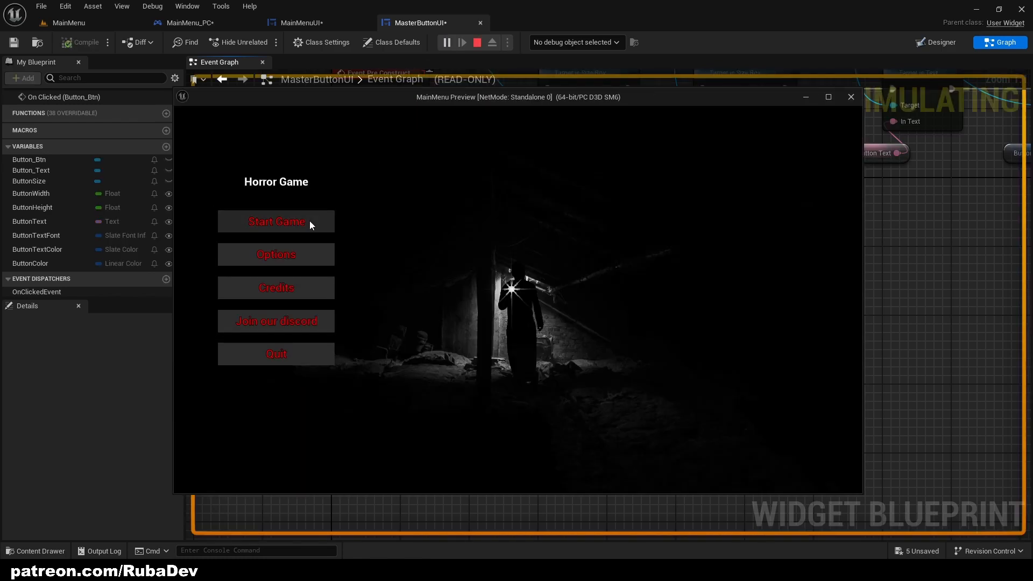
{"action": "left_click", "coordinate": [308, 321]}
{"action": "left_click_drag", "start_coordinate": [811, 360], "coordinate": [651, 272]}
{"action": "left_click", "coordinate": [937, 42]}
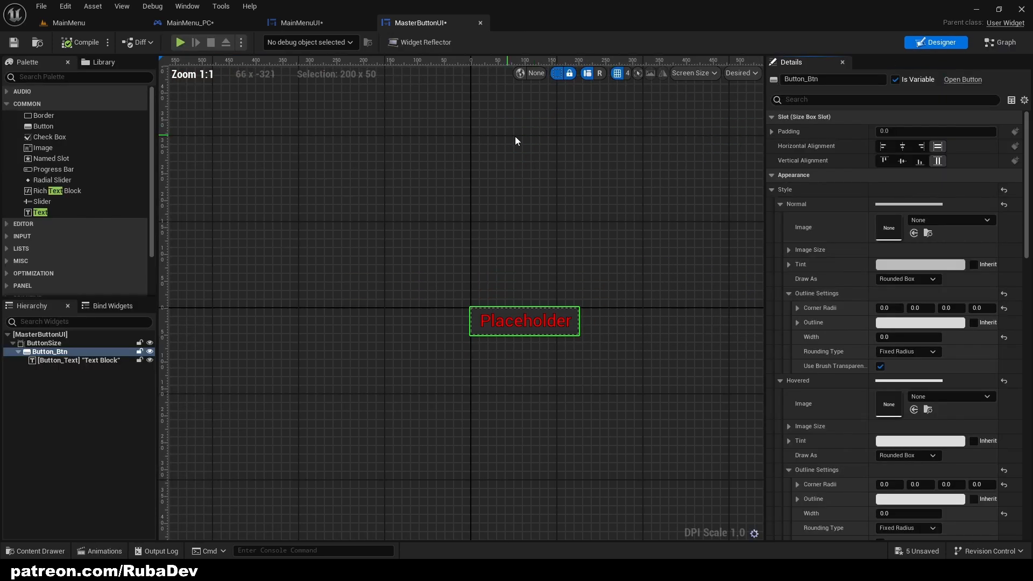
Open the MainMenuUI designer, select the Start Game button and locate its On Clicked Event in the details.
{"action": "left_click", "coordinate": [301, 23]}
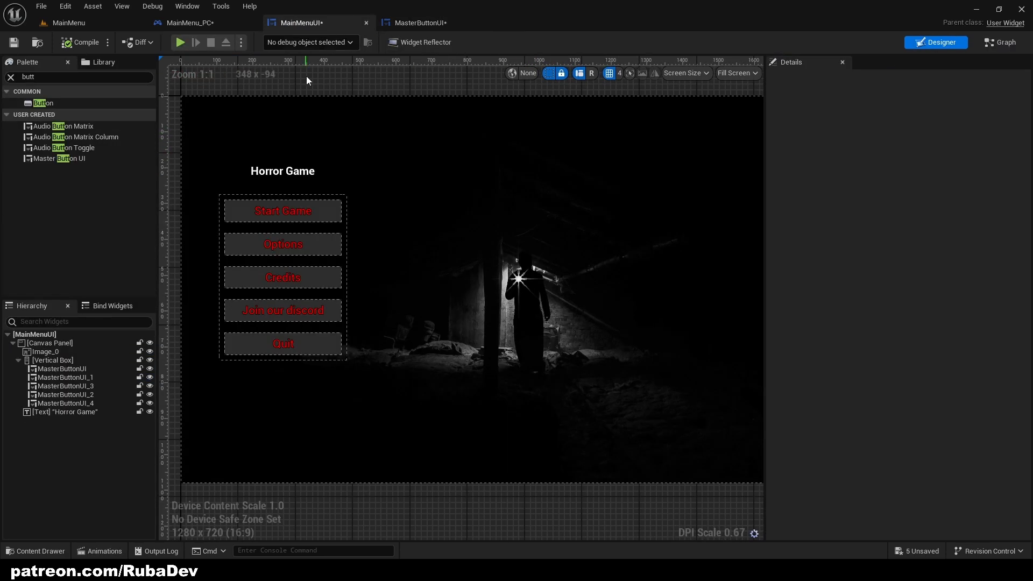
{"action": "left_click", "coordinate": [324, 211]}
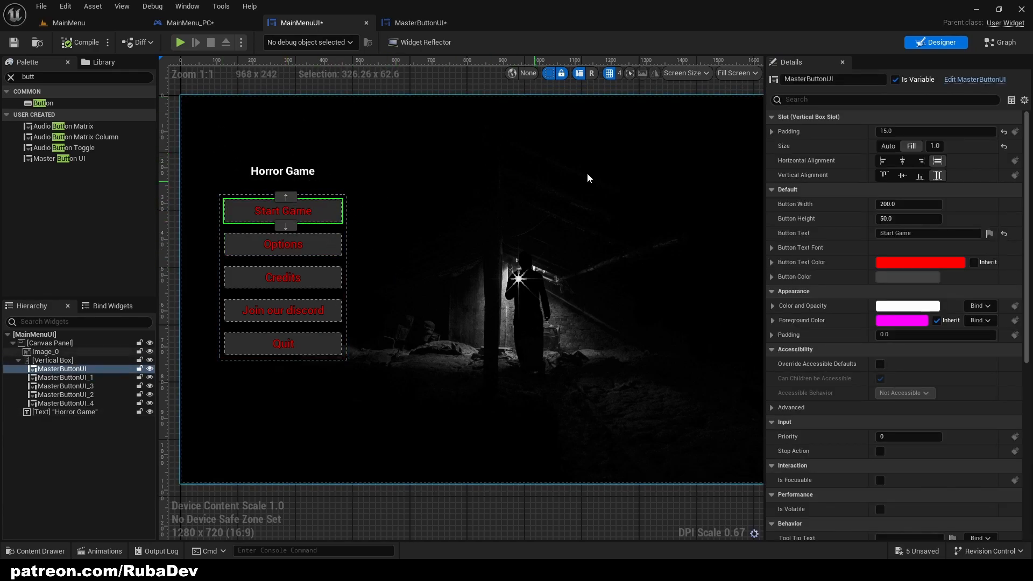
{"action": "left_click", "coordinate": [321, 311]}
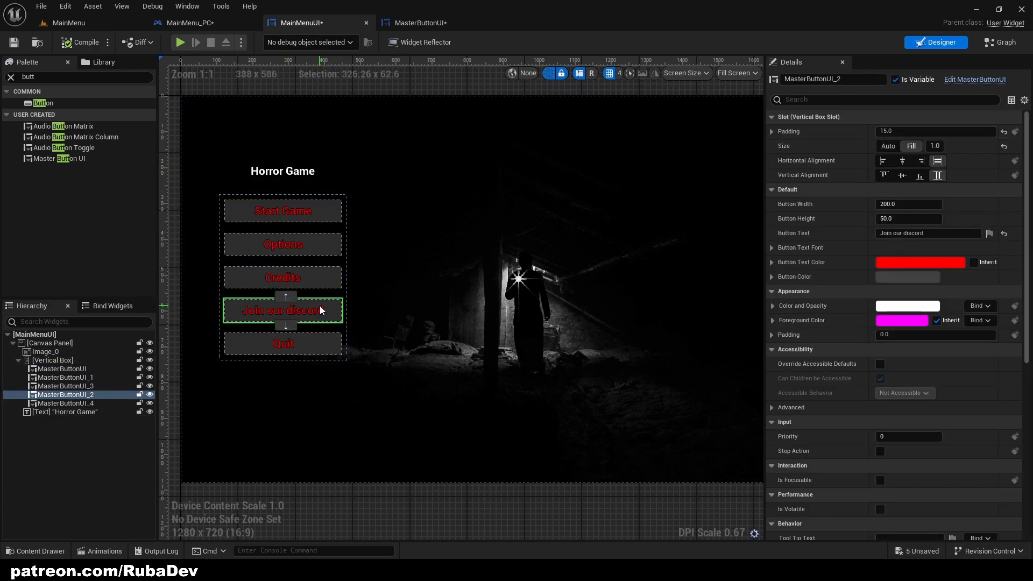
{"action": "left_click", "coordinate": [334, 222]}
{"action": "left_click", "coordinate": [333, 218]}
{"action": "scroll", "coordinate": [931, 327], "scroll_direction": "down", "scroll_amount": 10}
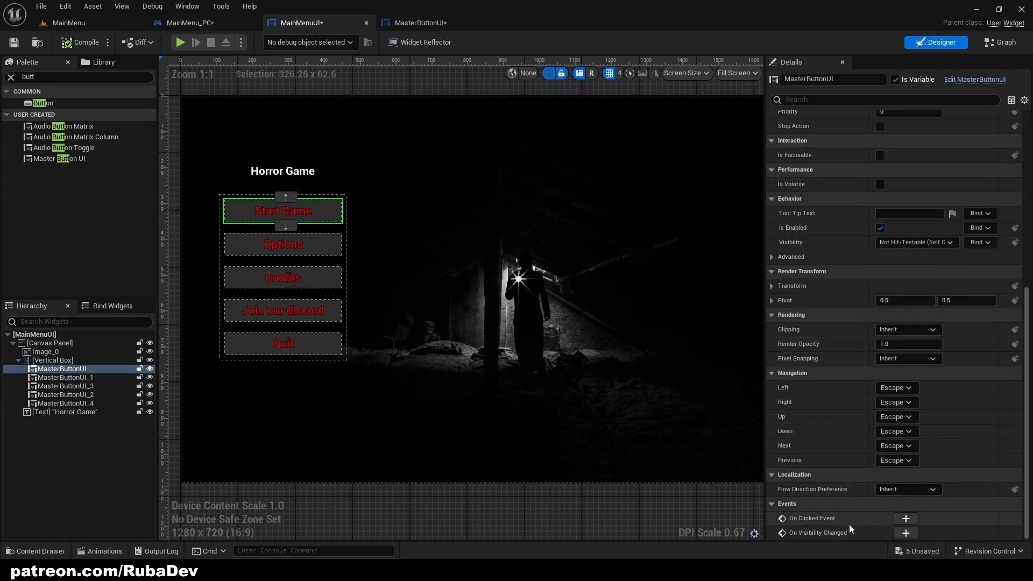
Rename the Start Game button widget as Start_btn and keep it exposed as a variable.
{"action": "left_click", "coordinate": [895, 80]}
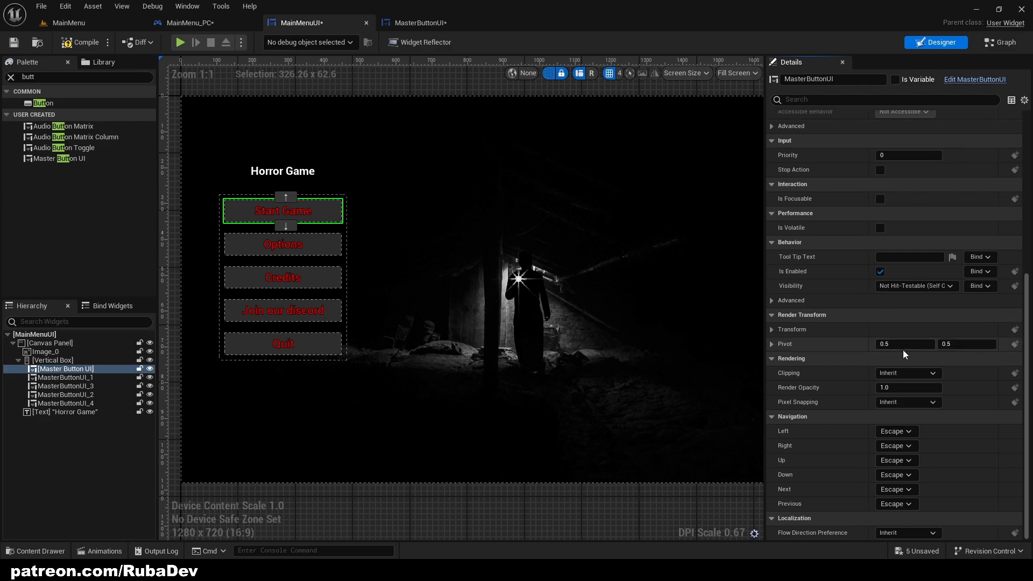
{"action": "type", "text": "Start Game"}
{"action": "key", "text": "Return"}
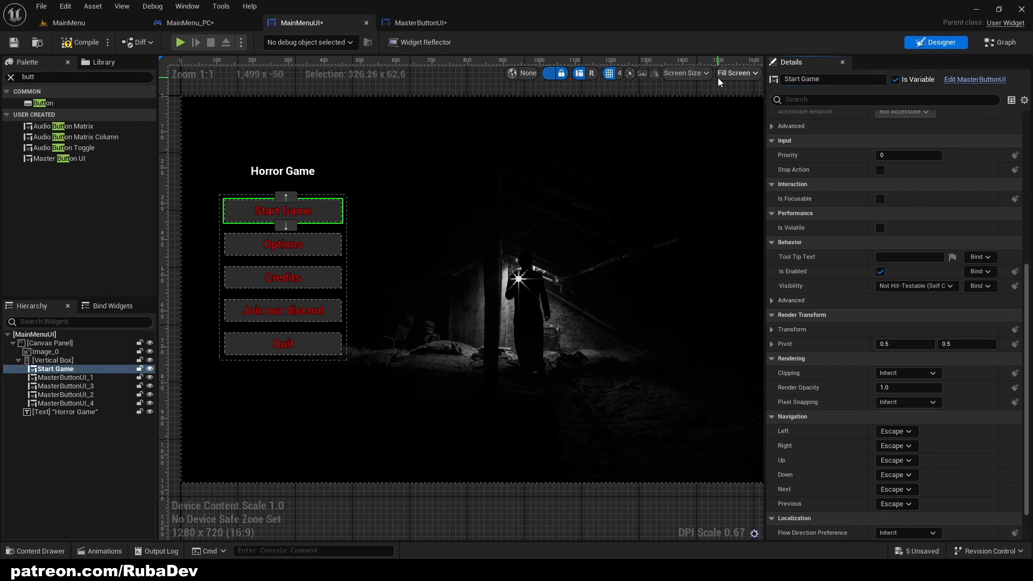
{"action": "left_click_drag", "start_coordinate": [868, 79], "coordinate": [755, 79]}
{"action": "type", "text": "Start_btn"}
{"action": "key", "text": "Return"}
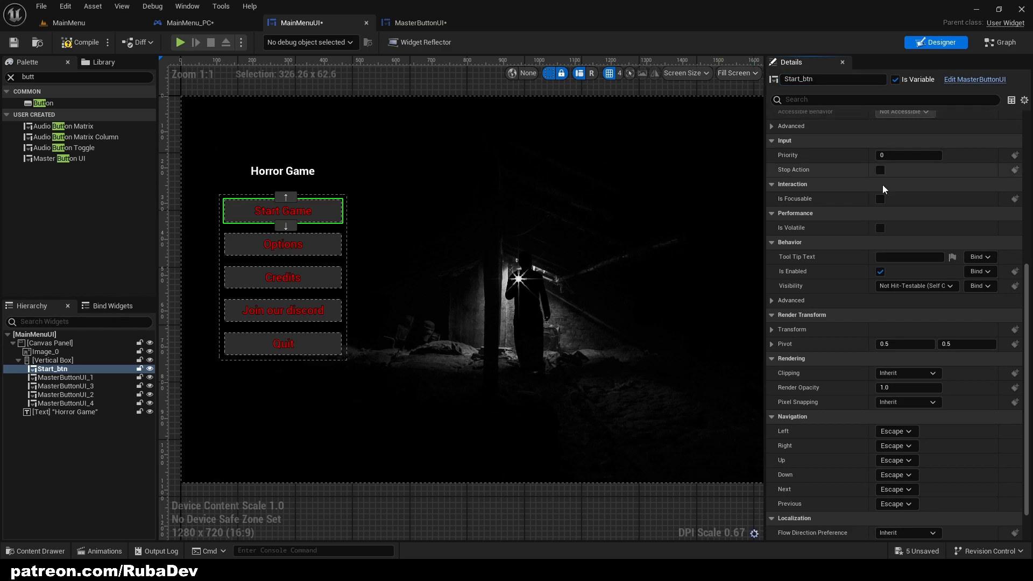
Add an On Clicked Event for Start_btn and connect it to an Open Level (by Name) node.
{"action": "scroll", "coordinate": [883, 171], "scroll_direction": "down", "scroll_amount": 2}
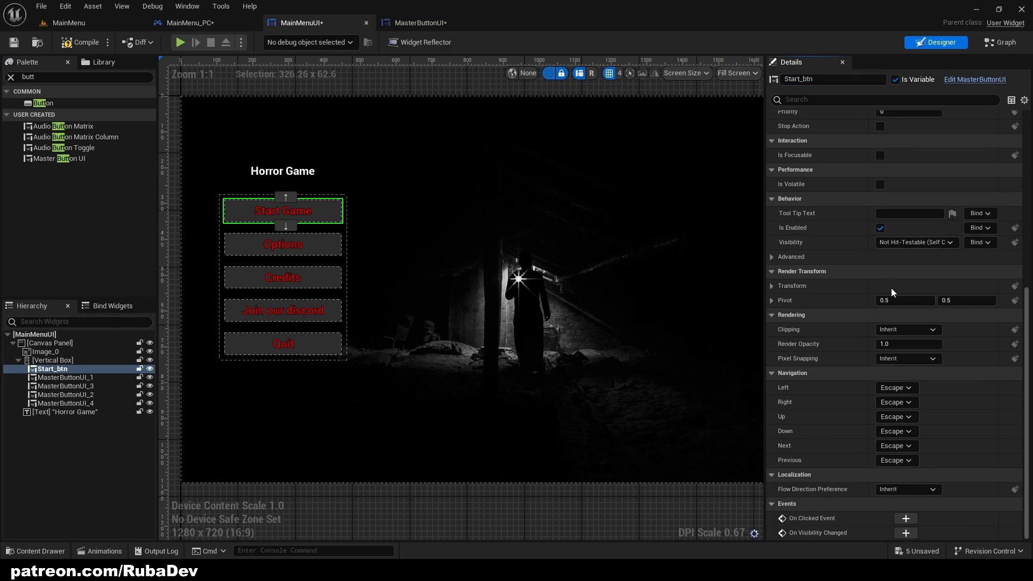
{"action": "left_click", "coordinate": [906, 519]}
{"action": "left_click_drag", "start_coordinate": [659, 312], "coordinate": [695, 317]}
{"action": "type", "text": "open"}
{"action": "key", "text": "Return"}
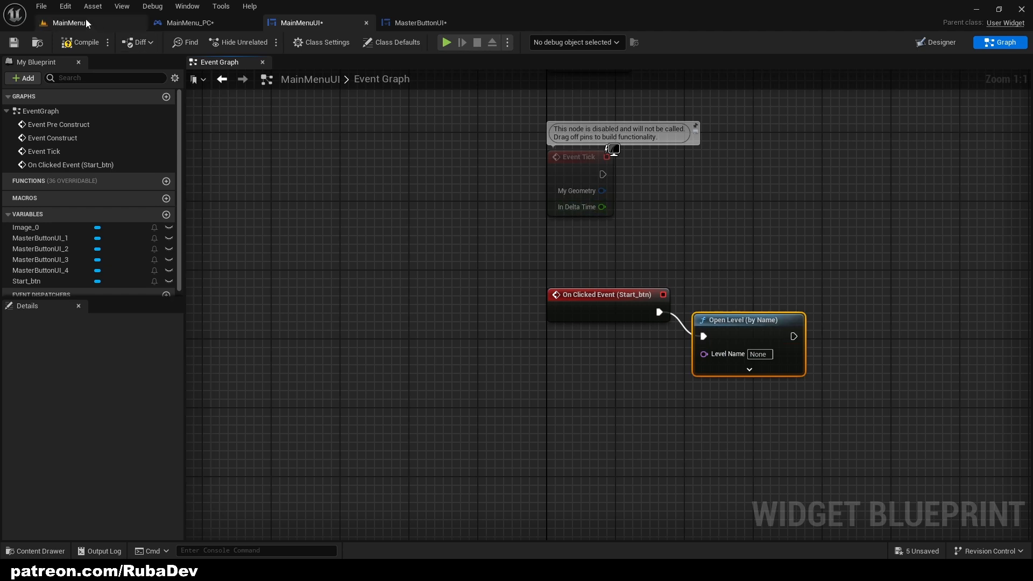
Get the ThirdPersonMap level's name from the Maps folder inside the project's ThirdPerson content folder.
{"action": "left_click", "coordinate": [69, 23]}
{"action": "left_click", "coordinate": [214, 310]}
{"action": "left_click", "coordinate": [238, 371]}
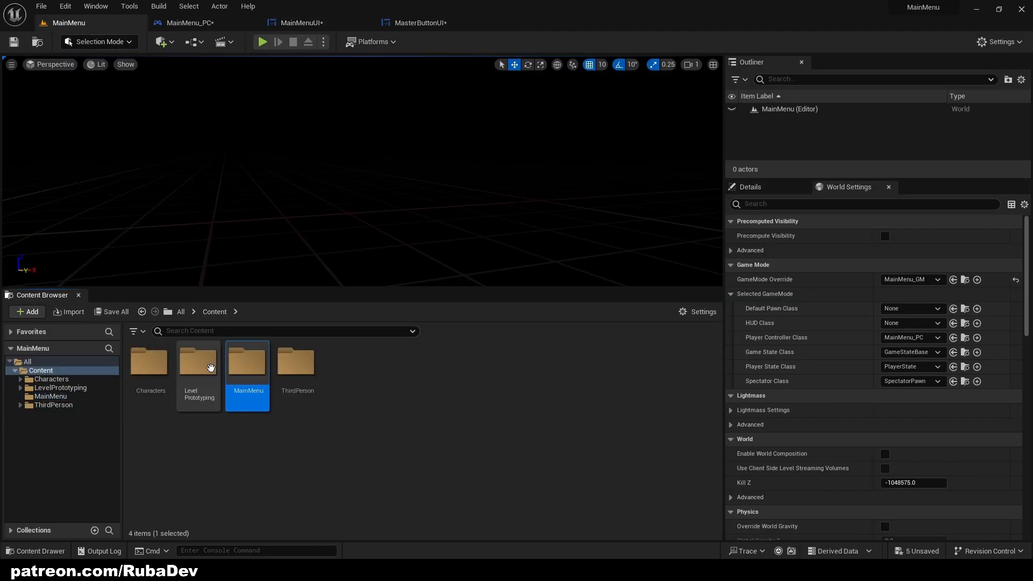
{"action": "double_click", "coordinate": [296, 363]}
{"action": "left_click", "coordinate": [261, 365]}
{"action": "double_click", "coordinate": [249, 372]}
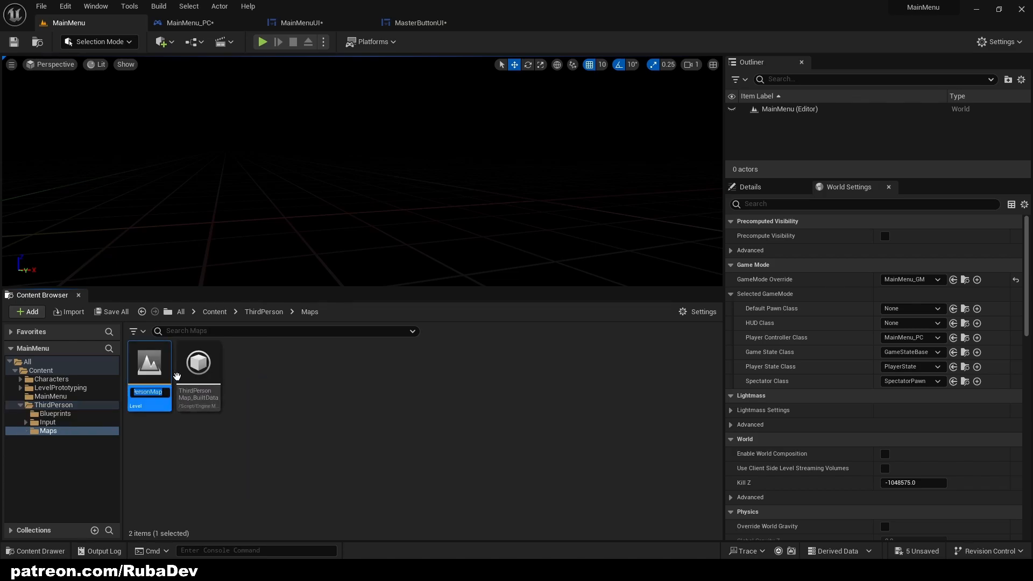
Set the Open Level node's Level Name to ThirdPersonMap in MainMenuUI and align the node with the Start_btn event.
{"action": "left_click", "coordinate": [420, 23]}
{"action": "left_click", "coordinate": [304, 24]}
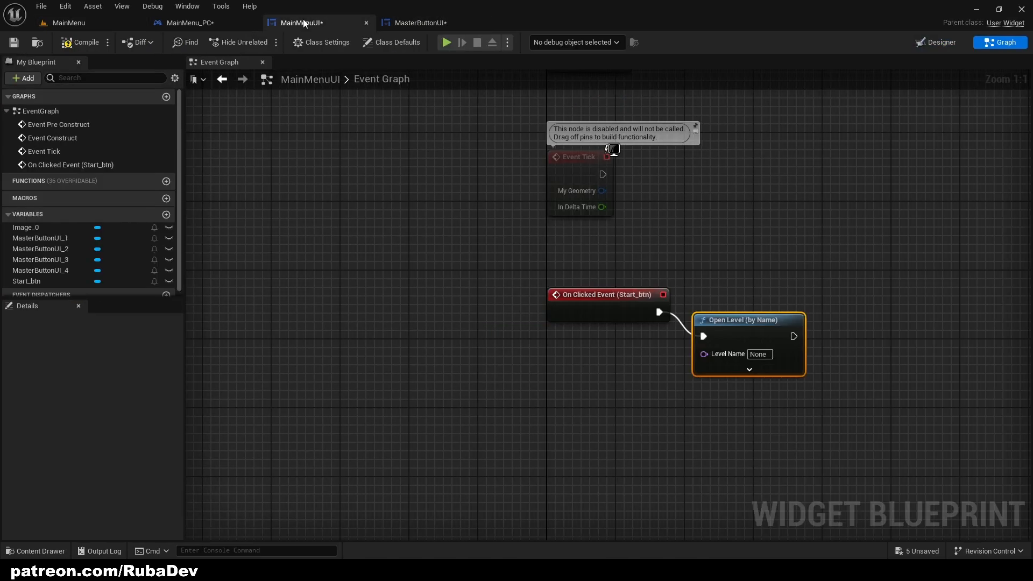
{"action": "left_click", "coordinate": [760, 354]}
{"action": "type", "text": "ThirdPersonMap"}
{"action": "left_click_drag", "start_coordinate": [748, 328], "coordinate": [791, 302]}
{"action": "left_click", "coordinate": [797, 247]}
{"action": "right_click_drag", "start_coordinate": [797, 246], "coordinate": [549, 201]}
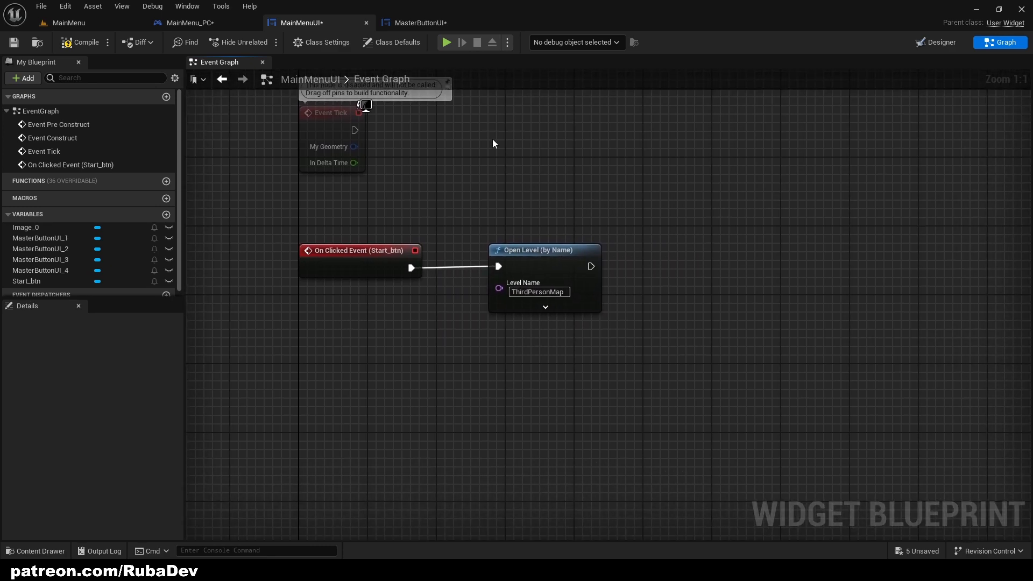
Return to the MainMenuUI designer and look over the menu layout with its Options and Credits buttons.
{"action": "left_click", "coordinate": [919, 43]}
{"action": "left_click", "coordinate": [308, 271]}
{"action": "scroll", "coordinate": [377, 283], "scroll_direction": "up", "scroll_amount": 3}
{"action": "right_click_drag", "start_coordinate": [377, 282], "coordinate": [455, 219]}
{"action": "scroll", "coordinate": [450, 177], "scroll_direction": "down", "scroll_amount": 1}
{"action": "right_click_drag", "start_coordinate": [450, 178], "coordinate": [405, 211]}
{"action": "scroll", "coordinate": [344, 170], "scroll_direction": "down", "scroll_amount": 1}
{"action": "scroll", "coordinate": [353, 174], "scroll_direction": "down", "scroll_amount": 1}
{"action": "scroll", "coordinate": [353, 238], "scroll_direction": "up", "scroll_amount": 1}
{"action": "scroll", "coordinate": [353, 247], "scroll_direction": "down", "scroll_amount": 1}
{"action": "scroll", "coordinate": [406, 233], "scroll_direction": "up", "scroll_amount": 1}
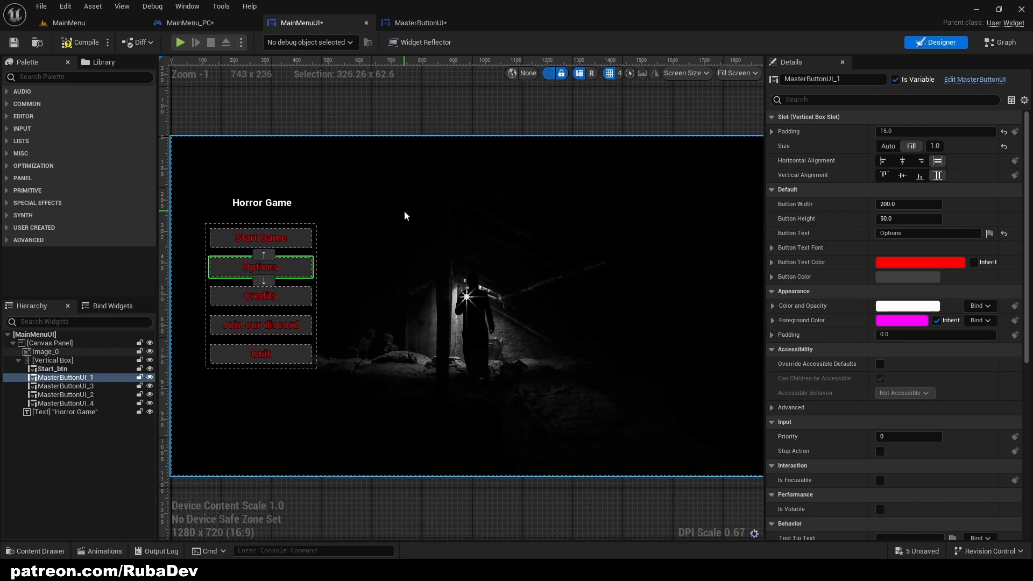
{"action": "left_click", "coordinate": [302, 291]}
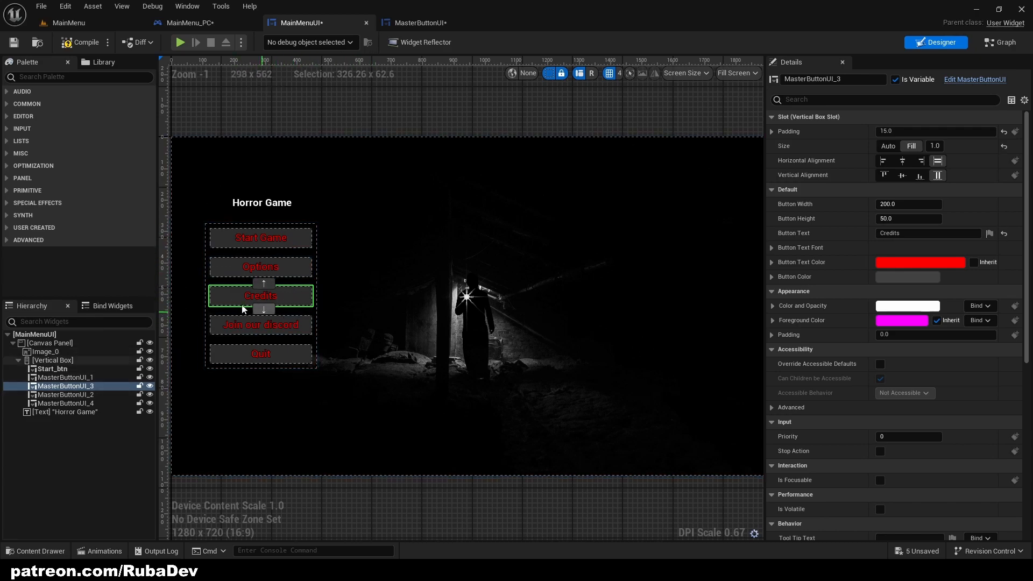
{"action": "left_click", "coordinate": [291, 274]}
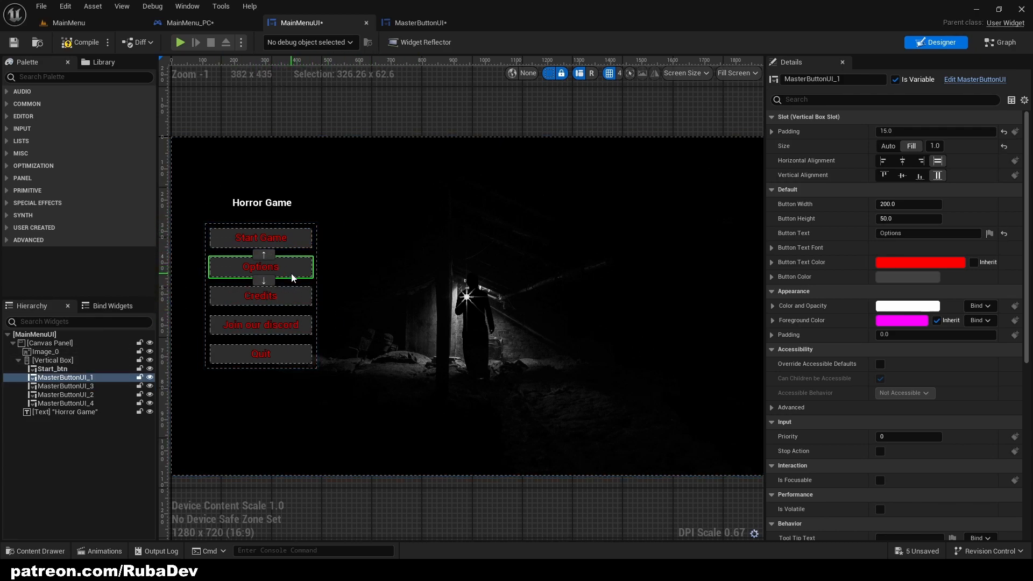
{"action": "left_click", "coordinate": [279, 301]}
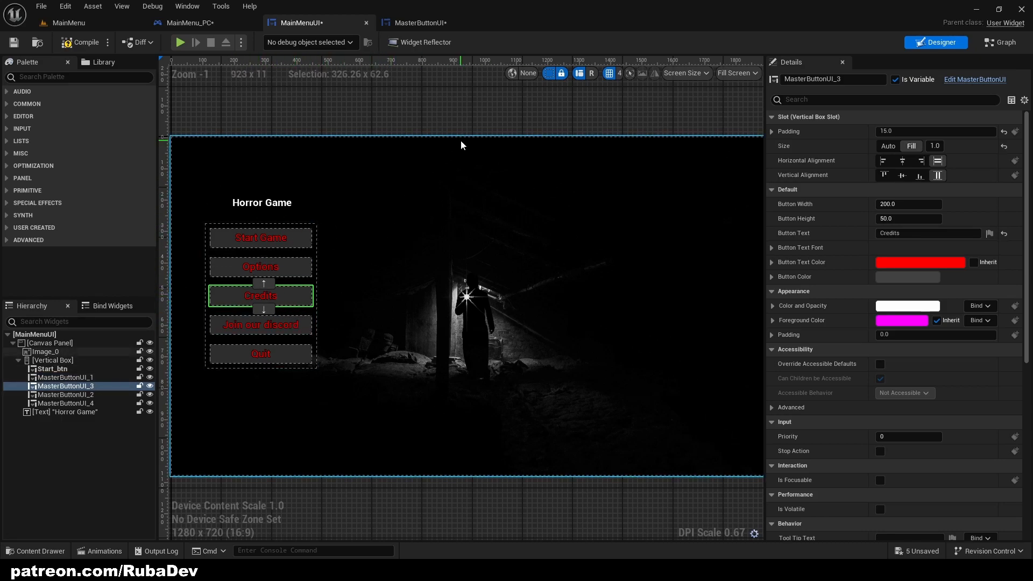
{"action": "left_click", "coordinate": [468, 118]}
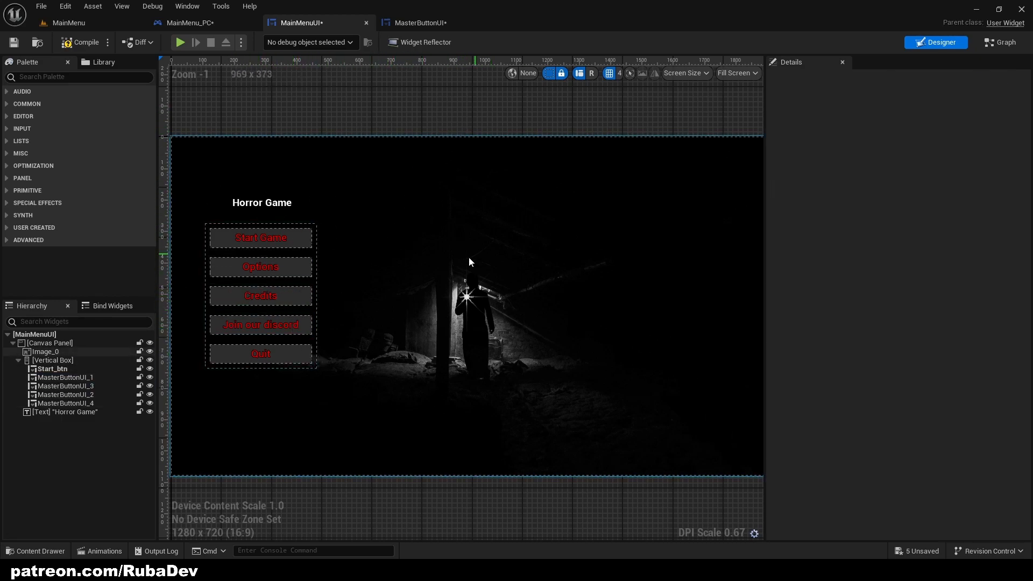
{"action": "right_click_drag", "start_coordinate": [331, 123], "coordinate": [392, 125]}
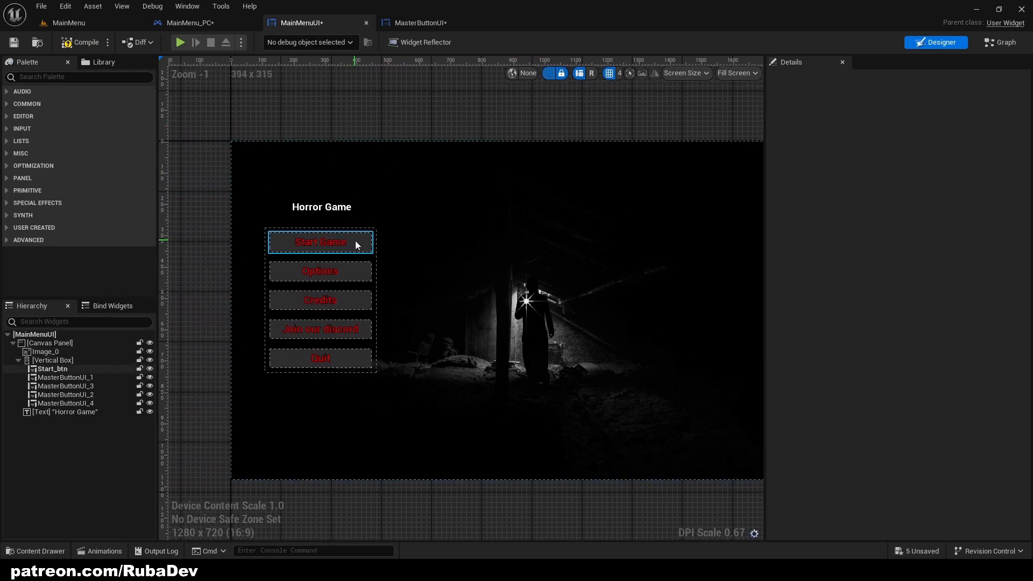
{"action": "left_click", "coordinate": [492, 290]}
{"action": "right_click_drag", "start_coordinate": [473, 274], "coordinate": [433, 253]}
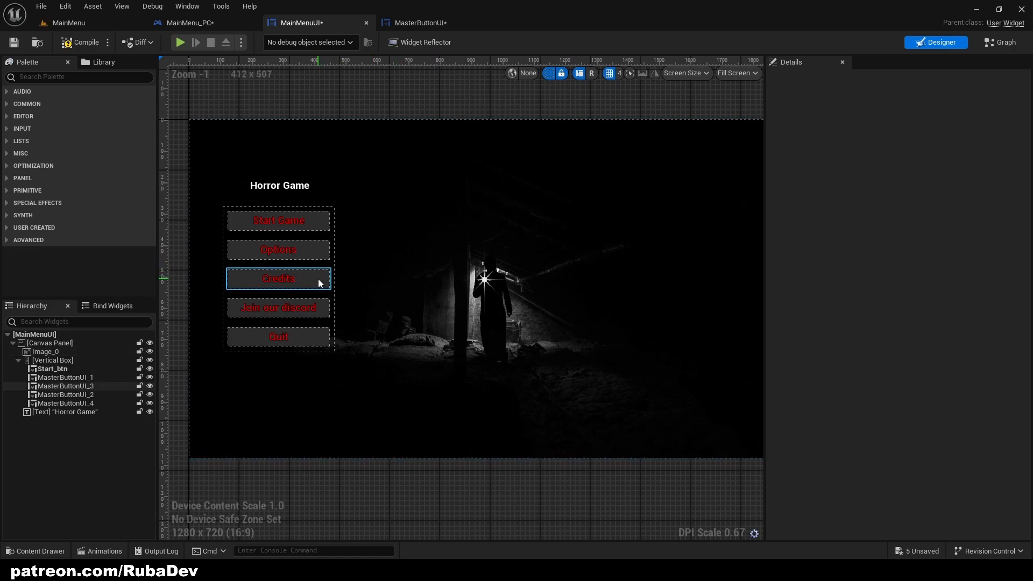
Rename the Join our discord button widget as Discord_btn.
{"action": "left_click", "coordinate": [313, 305]}
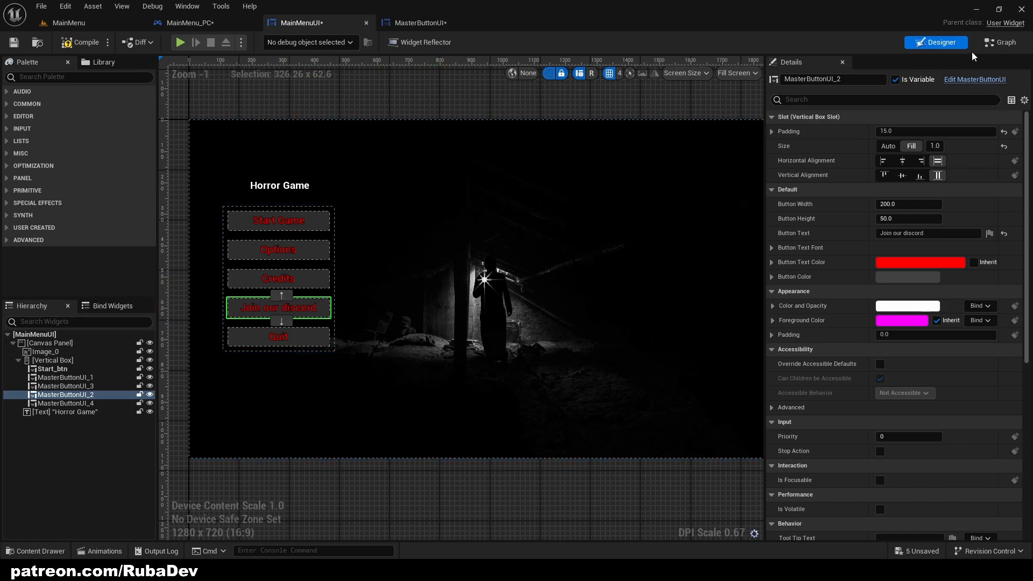
{"action": "scroll", "coordinate": [926, 288], "scroll_direction": "down", "scroll_amount": 8}
{"action": "left_click", "coordinate": [854, 79]}
{"action": "type", "text": "Discord_btn"}
{"action": "scroll", "coordinate": [950, 383], "scroll_direction": "down", "scroll_amount": 3}
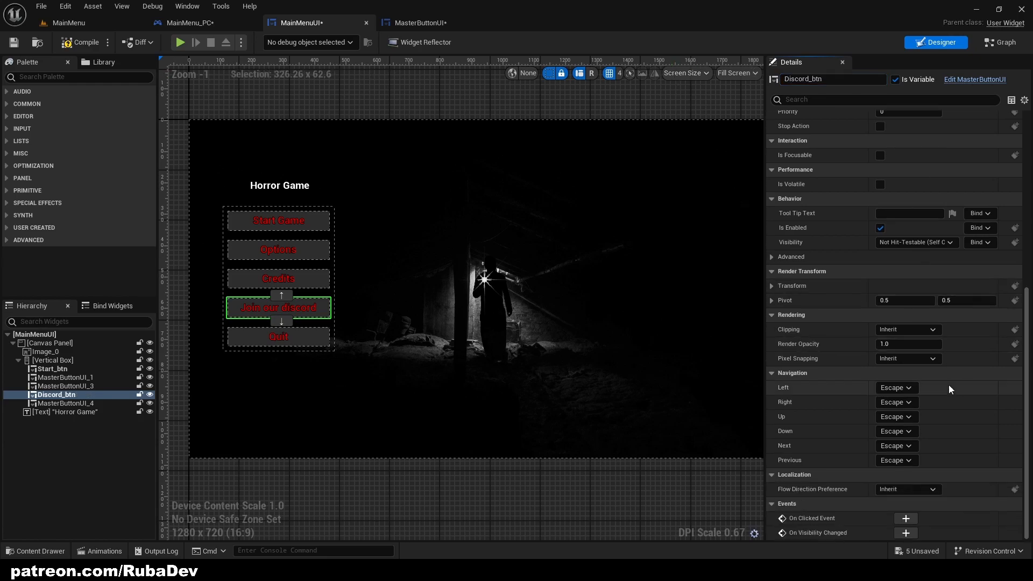
Add an On Clicked Event for Discord_btn and connect it to a Launch URL node aligned beside it.
{"action": "left_click", "coordinate": [906, 518]}
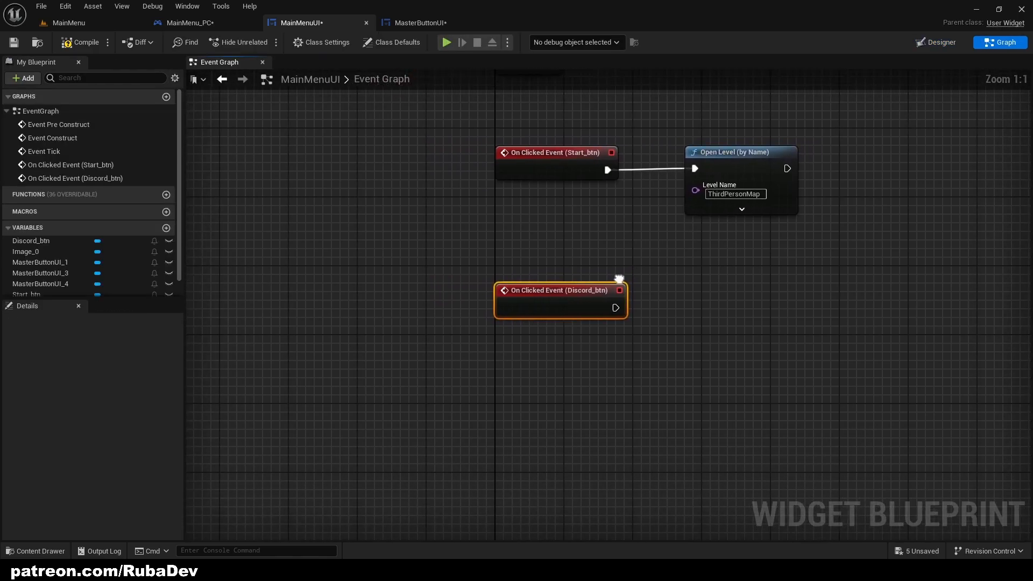
{"action": "left_click_drag", "start_coordinate": [495, 285], "coordinate": [551, 283]}
{"action": "type", "text": "launch"}
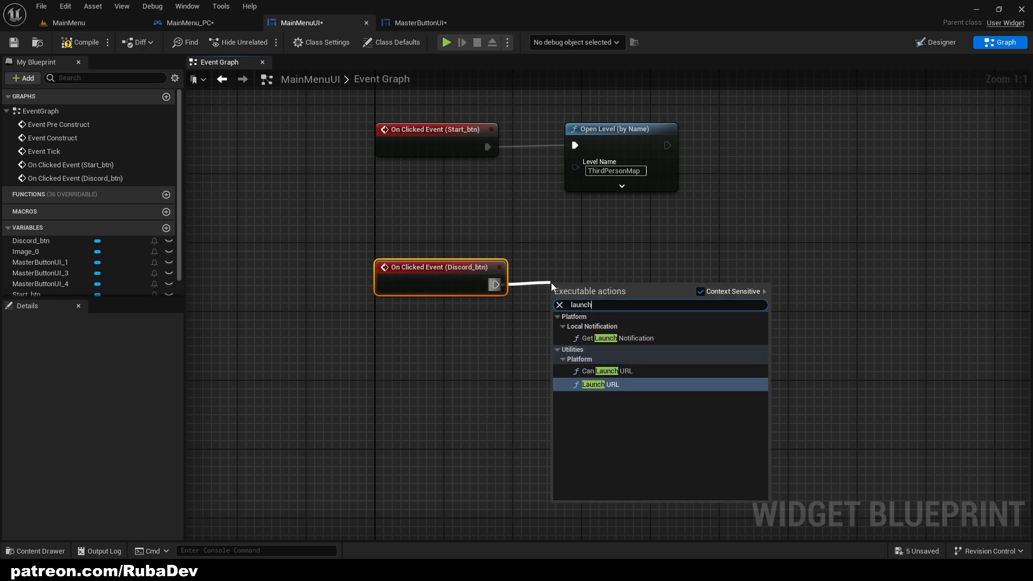
{"action": "key", "text": "Return"}
{"action": "left_click_drag", "start_coordinate": [604, 275], "coordinate": [612, 267]}
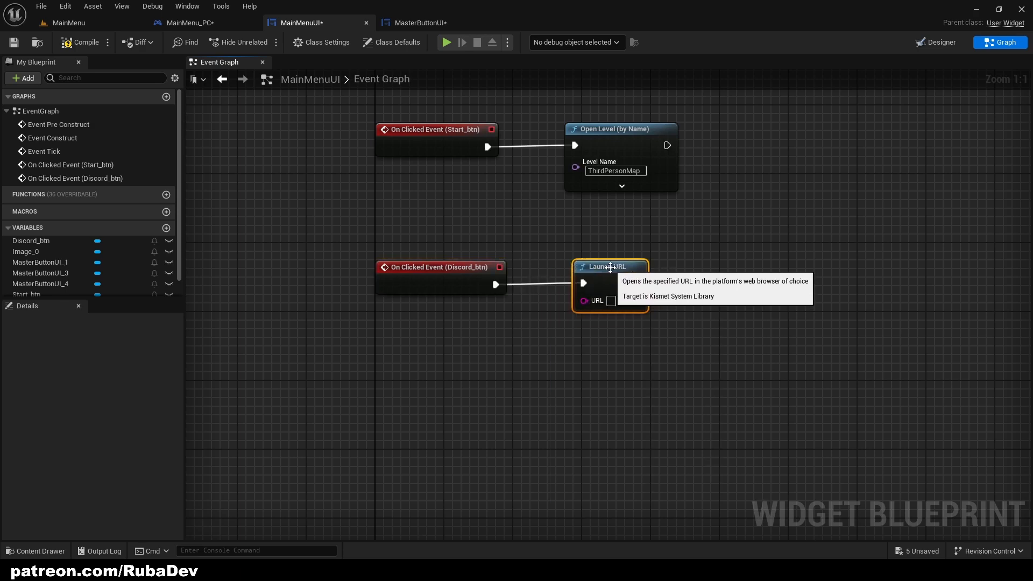
{"action": "left_click", "coordinate": [611, 301]}
{"action": "left_click", "coordinate": [711, 361]}
{"action": "left_click", "coordinate": [616, 304]}
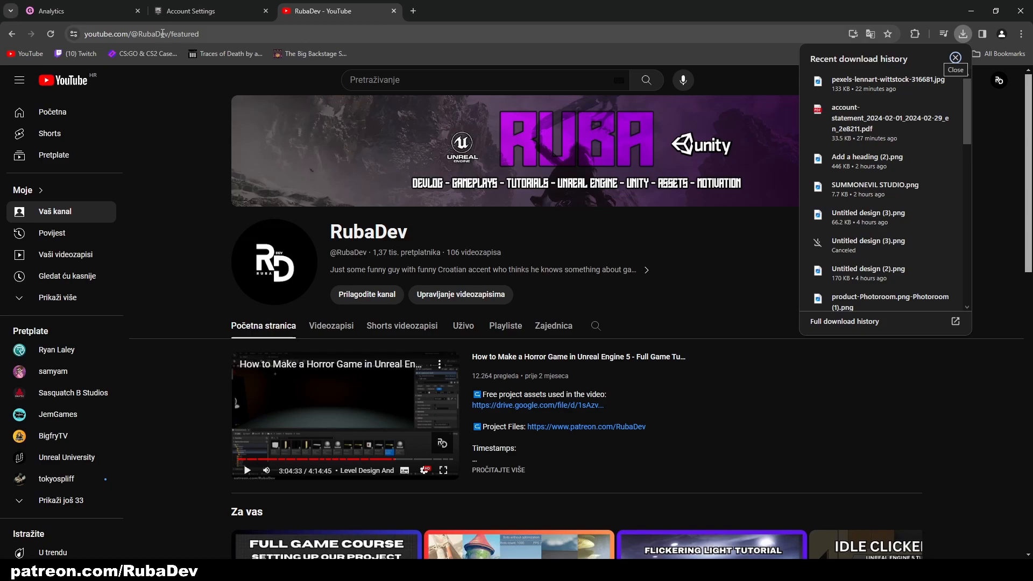
{"action": "left_click_drag", "start_coordinate": [168, 34], "coordinate": [146, 34]}
{"action": "key", "text": "ctrl+c"}
{"action": "key", "text": "alt+Tab"}
{"action": "left_click", "coordinate": [606, 306]}
{"action": "key", "text": "ctrl+v"}
{"action": "left_click", "coordinate": [390, 185]}
{"action": "left_click", "coordinate": [97, 45]}
Return to the designer and rename the Quit button widget as Quit_Btn.
{"action": "left_click", "coordinate": [936, 43]}
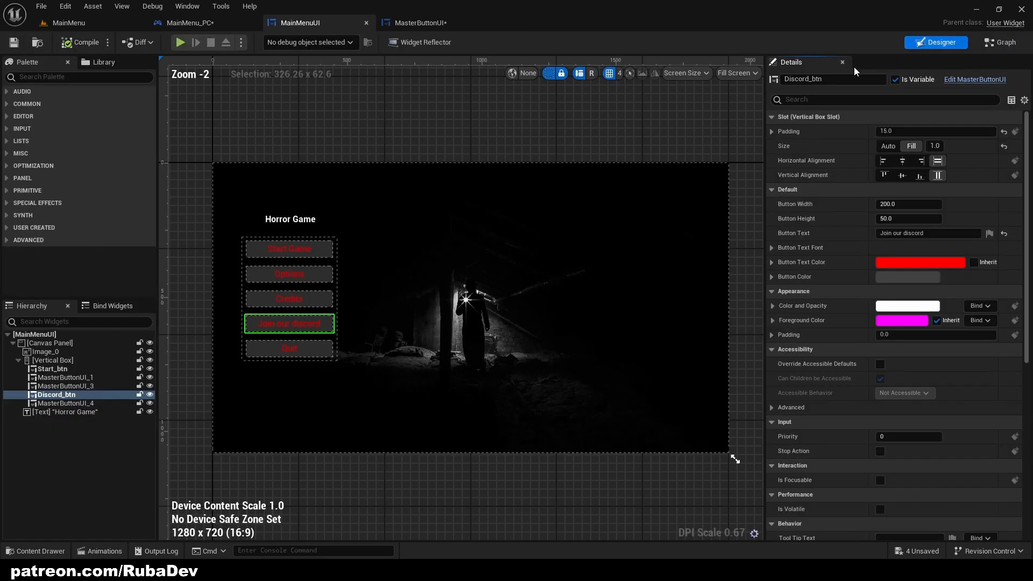
{"action": "left_click", "coordinate": [326, 349]}
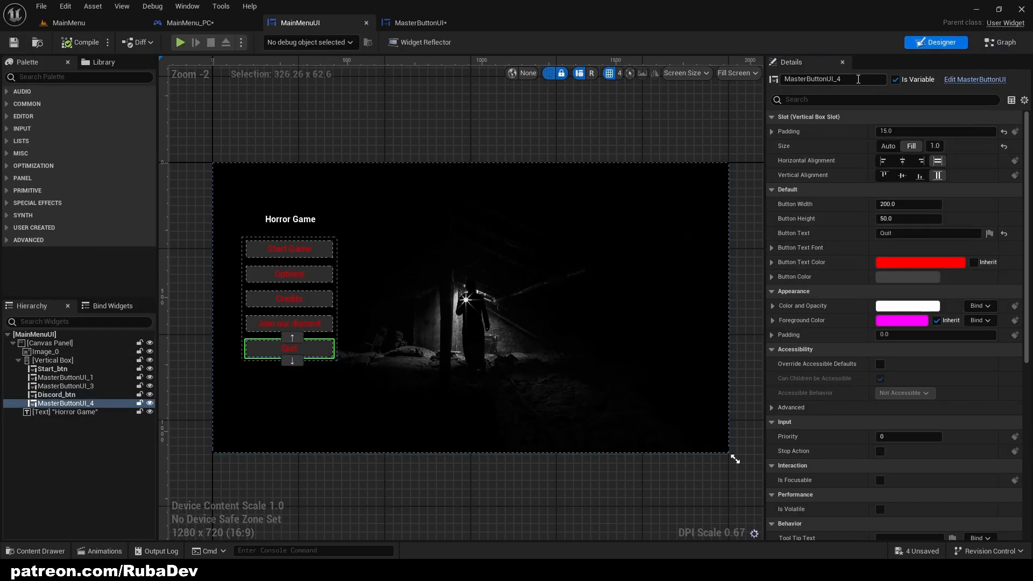
{"action": "type", "text": "Quit_Btn"}
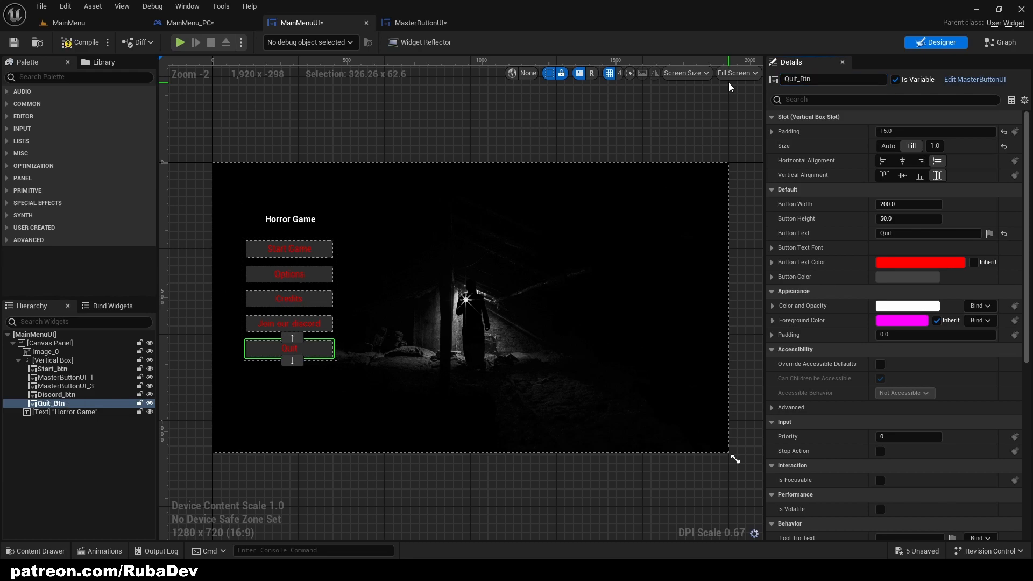
{"action": "key", "text": "Return"}
Add an On Clicked Event for Quit_Btn, connect it to a Quit Game node and compile the widget.
{"action": "scroll", "coordinate": [999, 322], "scroll_direction": "down", "scroll_amount": 2}
{"action": "scroll", "coordinate": [999, 322], "scroll_direction": "down", "scroll_amount": 5}
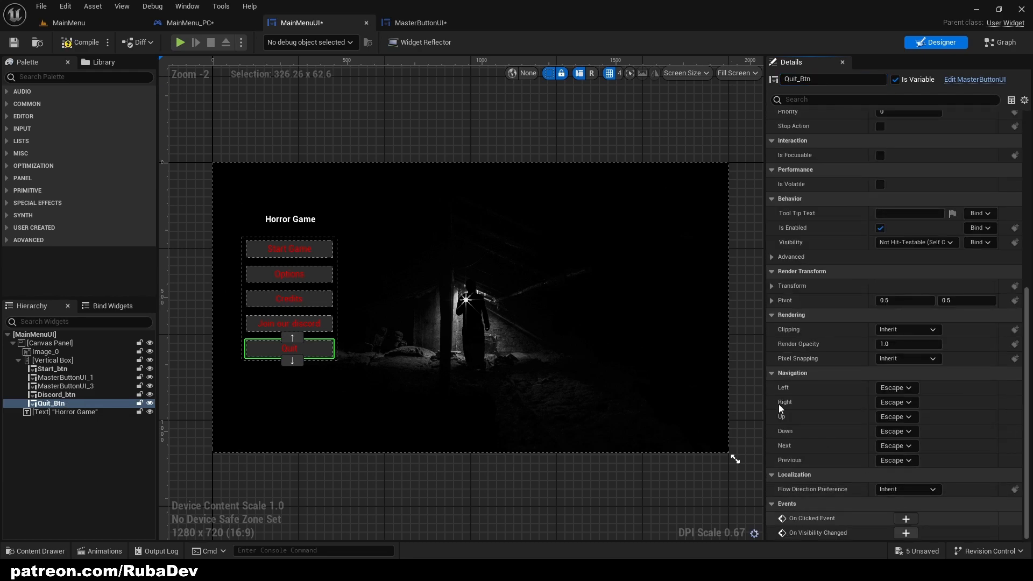
{"action": "left_click", "coordinate": [911, 514]}
{"action": "left_click_drag", "start_coordinate": [656, 314], "coordinate": [836, 294]}
{"action": "type", "text": "quit game"}
{"action": "key", "text": "Return"}
{"action": "right_click_drag", "start_coordinate": [836, 295], "coordinate": [638, 325]}
{"action": "left_click", "coordinate": [76, 45]}
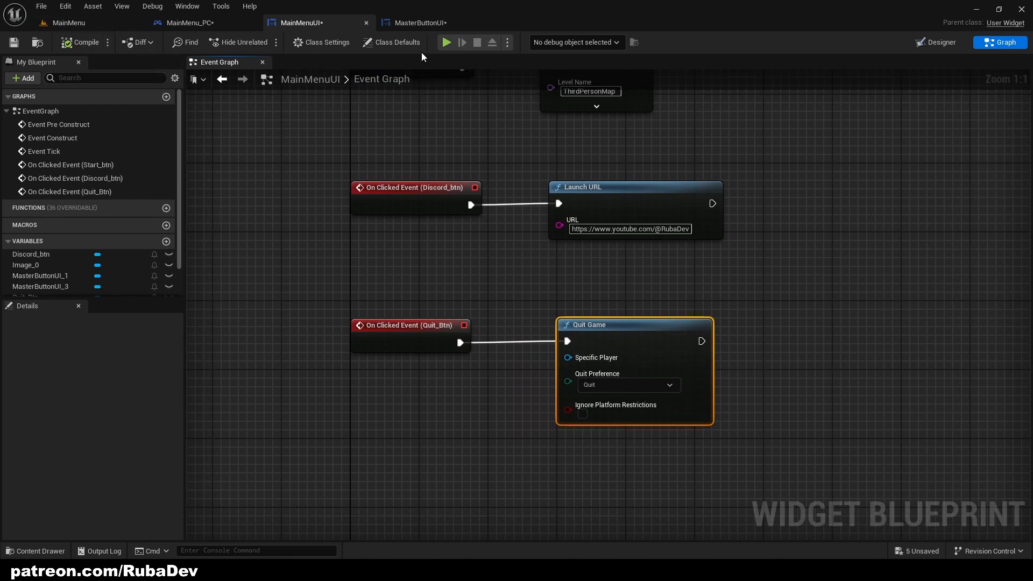
Test the Start Game and Join our discord buttons in separate play previews.
{"action": "left_click", "coordinate": [447, 42]}
{"action": "left_click", "coordinate": [271, 228]}
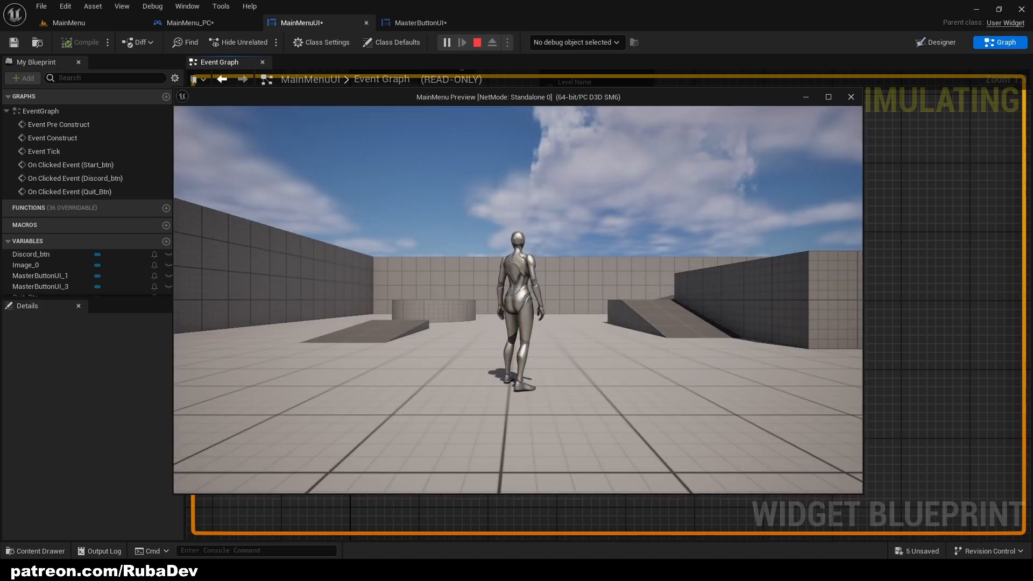
{"action": "key", "text": "Escape"}
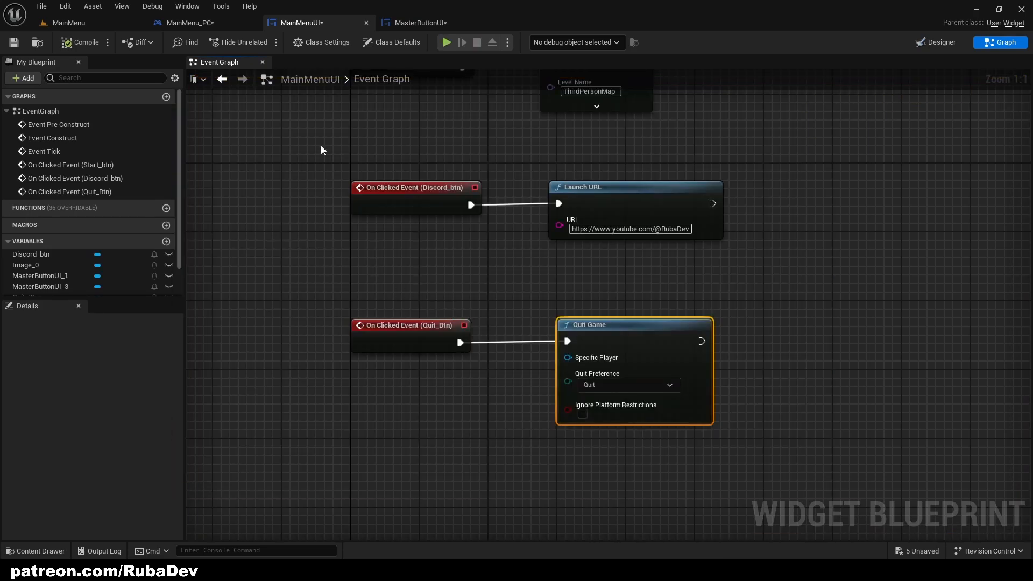
{"action": "left_click", "coordinate": [447, 42]}
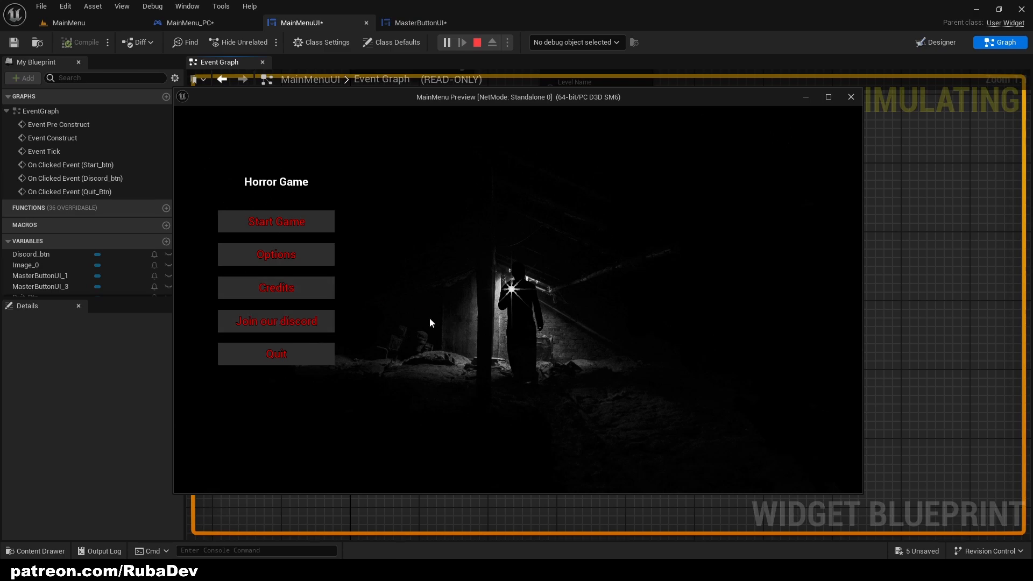
{"action": "left_click", "coordinate": [293, 321]}
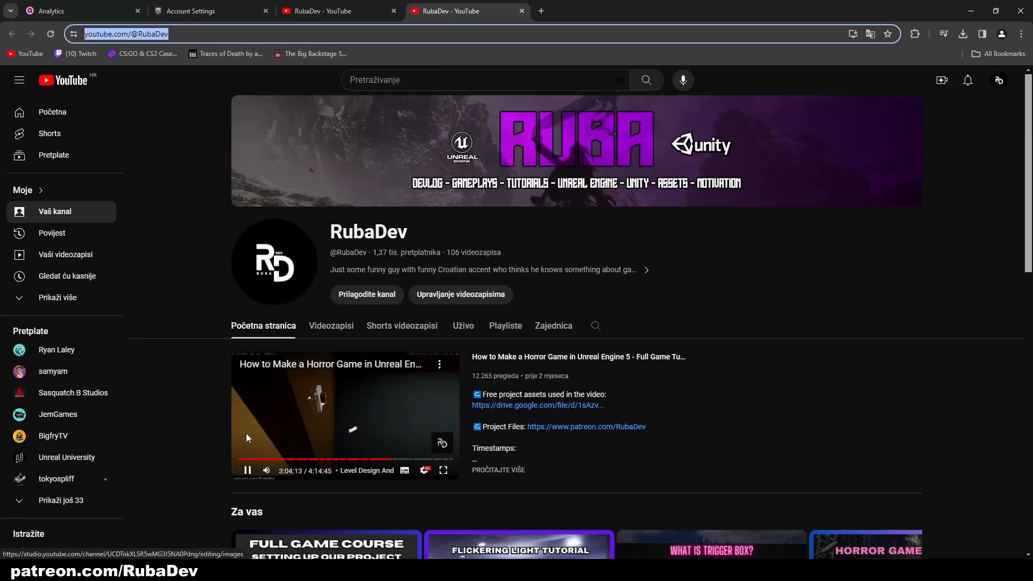
Switch back to the running MainMenu preview, test its Quit button and return to the MainMenuUI graph.
{"action": "mouse_move", "coordinate": [253, 571]}
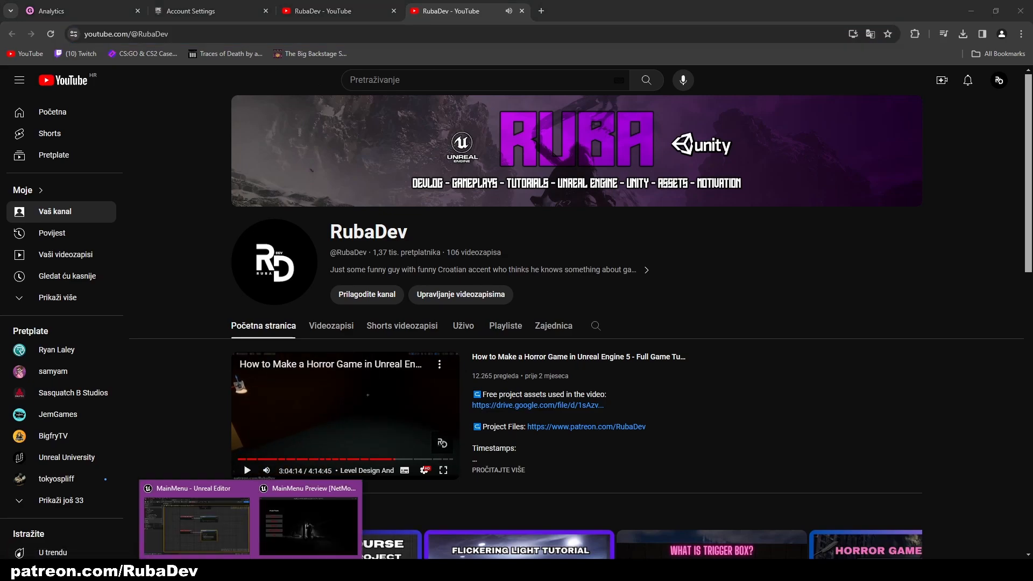
{"action": "left_click", "coordinate": [315, 500]}
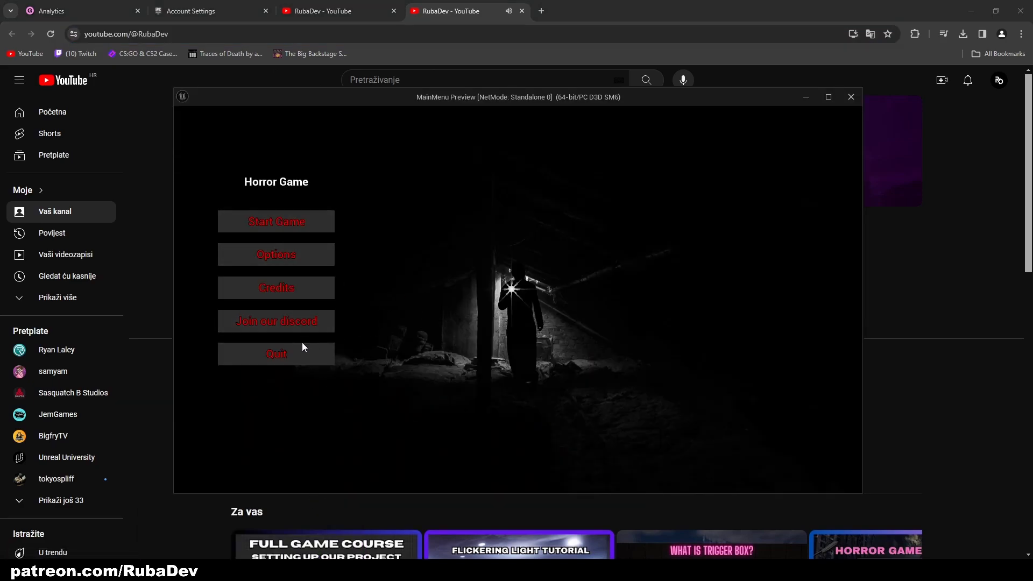
{"action": "left_click", "coordinate": [280, 354]}
{"action": "left_click", "coordinate": [253, 570]}
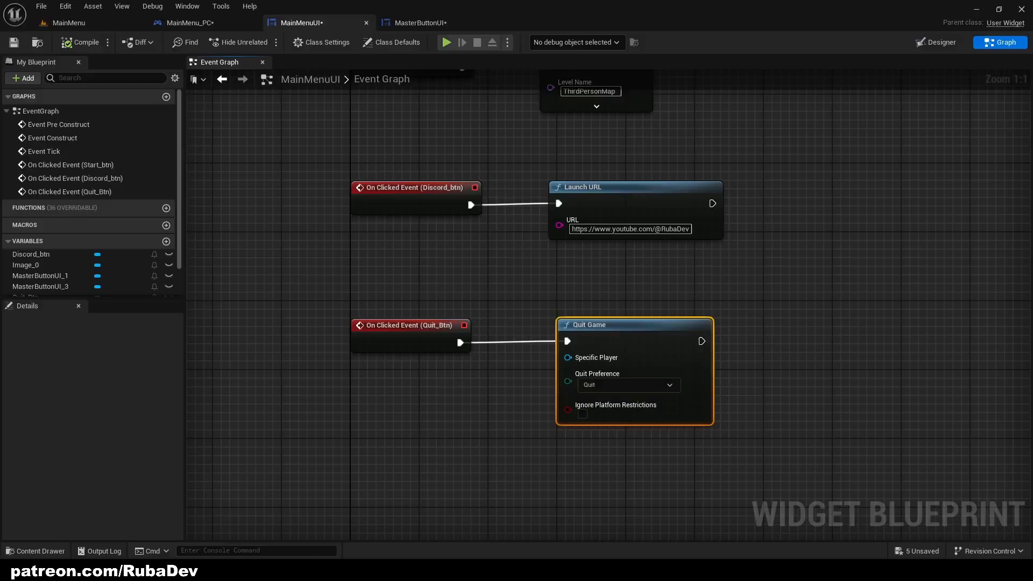
{"action": "left_click", "coordinate": [478, 288]}
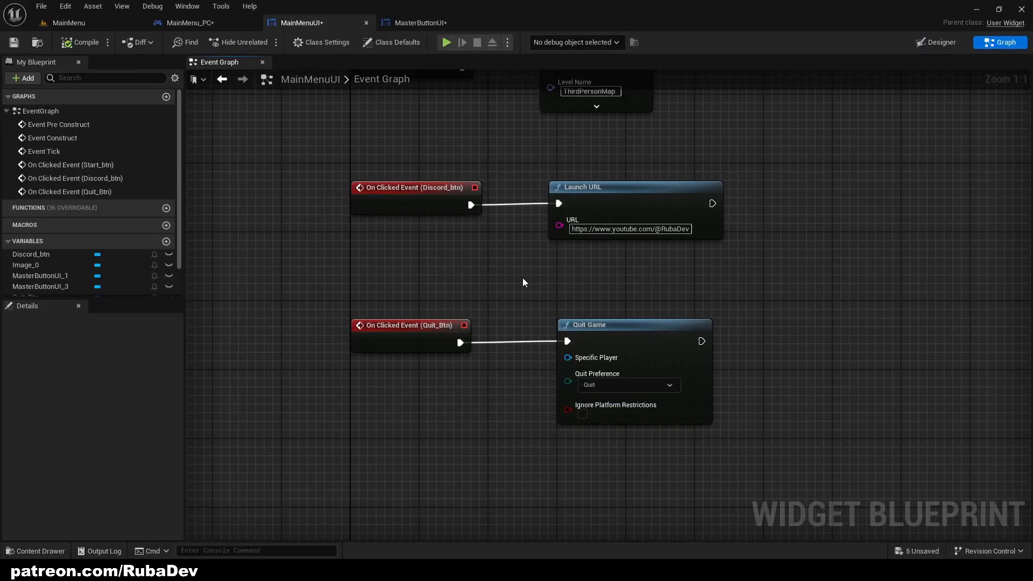
{"action": "right_click_drag", "start_coordinate": [536, 278], "coordinate": [551, 232]}
{"action": "left_click_drag", "start_coordinate": [552, 287], "coordinate": [553, 290]}
{"action": "left_click", "coordinate": [517, 262]}
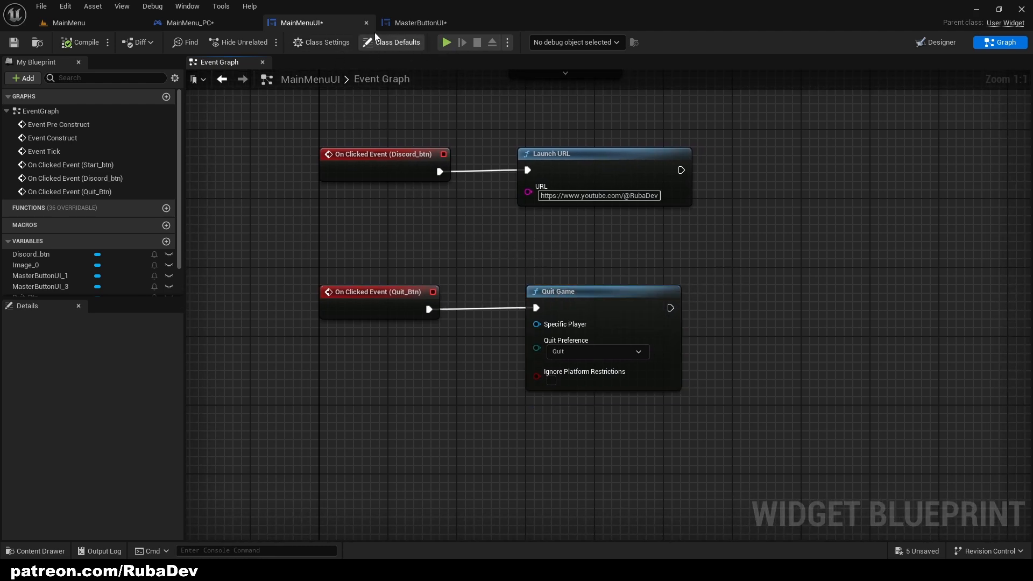
Look through the project's content folders, including LevelPrototyping and ThirdPerson with its Blueprints and Maps subfolders.
{"action": "left_click", "coordinate": [81, 22]}
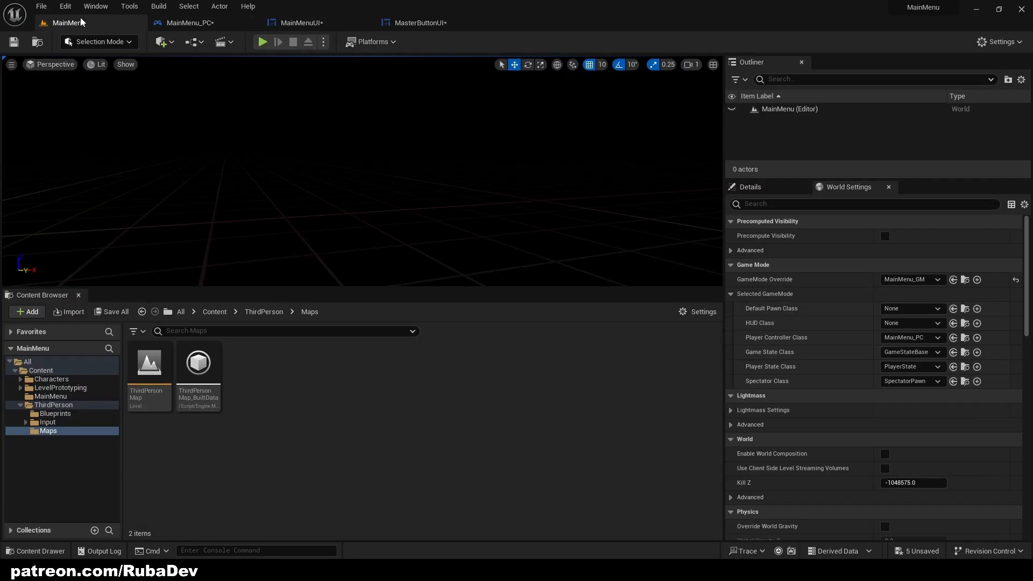
{"action": "left_click", "coordinate": [253, 312]}
{"action": "double_click", "coordinate": [154, 369]}
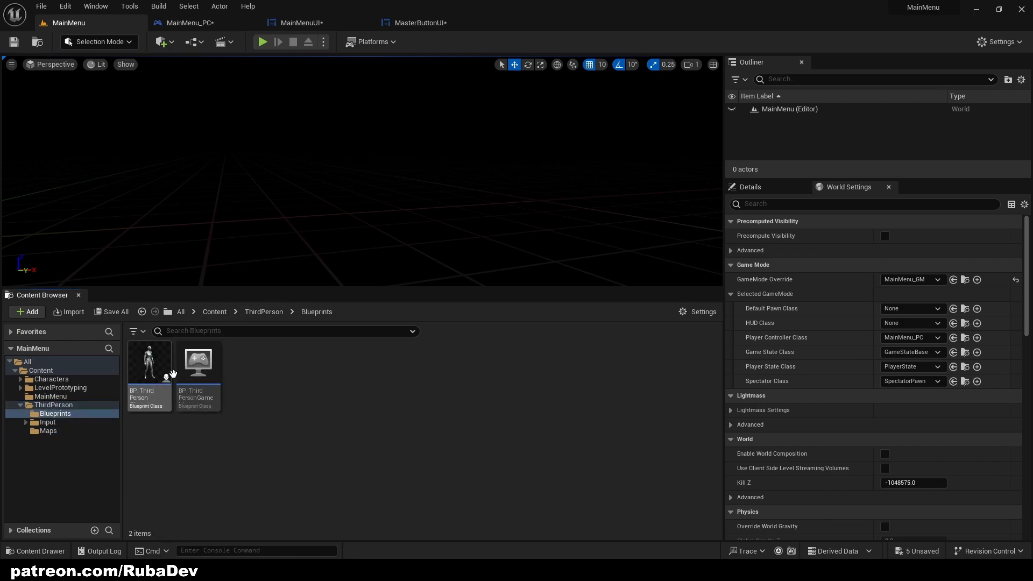
{"action": "left_click", "coordinate": [263, 312]}
{"action": "double_click", "coordinate": [237, 369]}
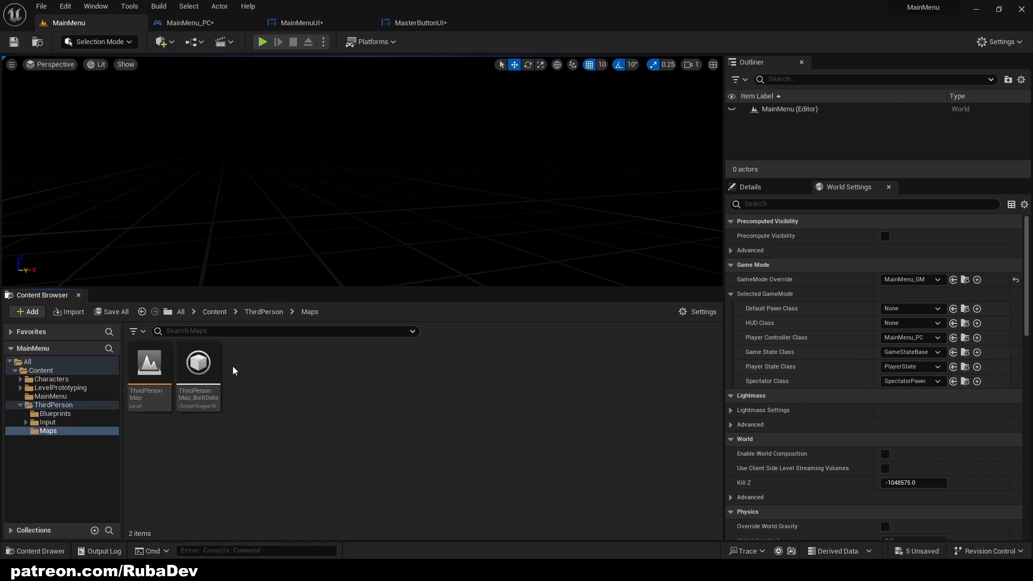
{"action": "left_click", "coordinate": [264, 312]}
{"action": "double_click", "coordinate": [198, 362]}
{"action": "left_click", "coordinate": [225, 314]}
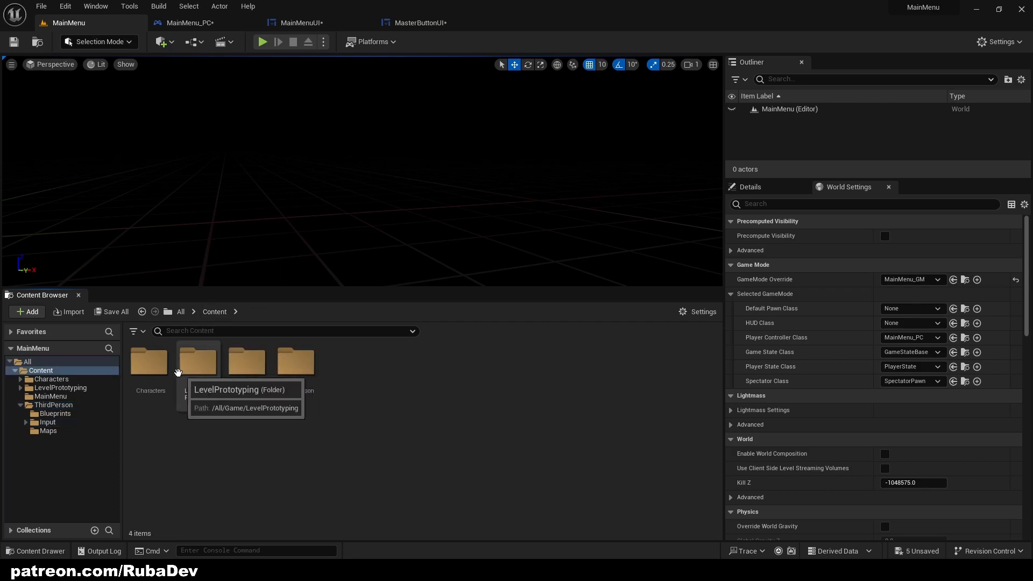
{"action": "double_click", "coordinate": [194, 363]}
{"action": "left_click", "coordinate": [222, 315]}
{"action": "left_click", "coordinate": [247, 362]}
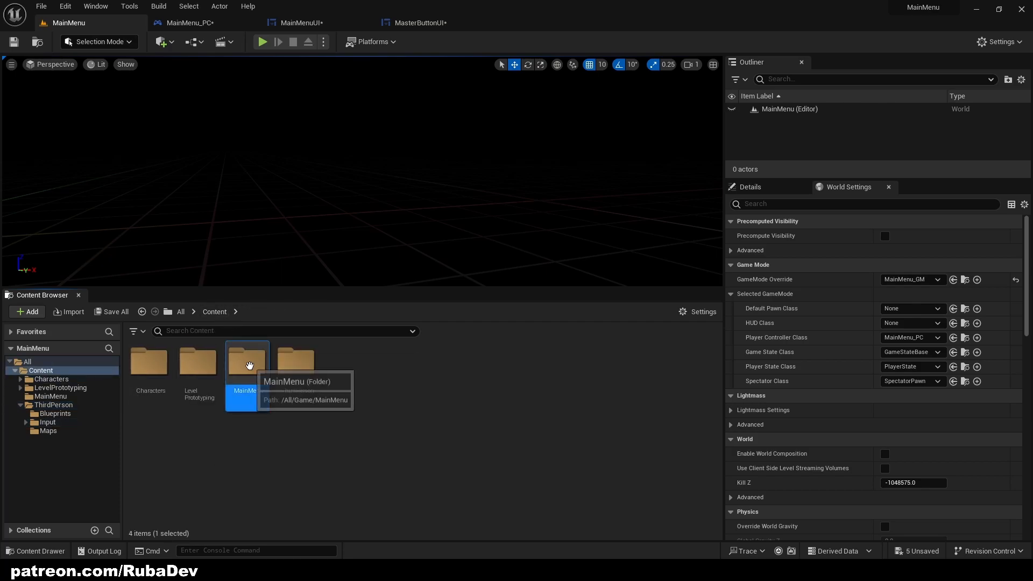
{"action": "double_click", "coordinate": [296, 362]}
{"action": "left_click", "coordinate": [147, 364]}
{"action": "double_click", "coordinate": [147, 364]}
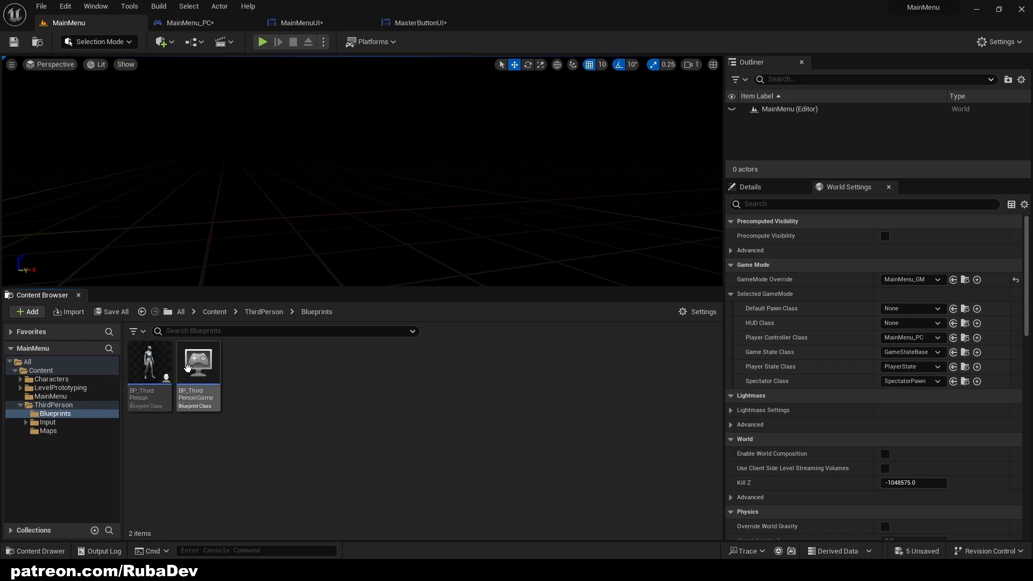
Open the ThirdPersonMap level from the ThirdPerson/Maps folder, saving the pending changes.
{"action": "left_click", "coordinate": [264, 312]}
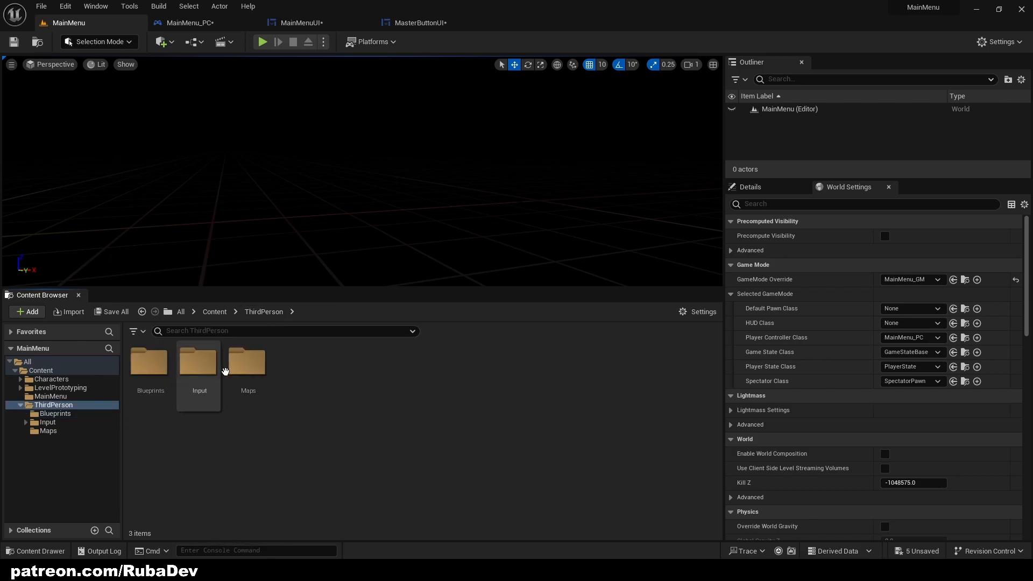
{"action": "double_click", "coordinate": [247, 361]}
{"action": "double_click", "coordinate": [149, 363]}
{"action": "left_click", "coordinate": [525, 405]}
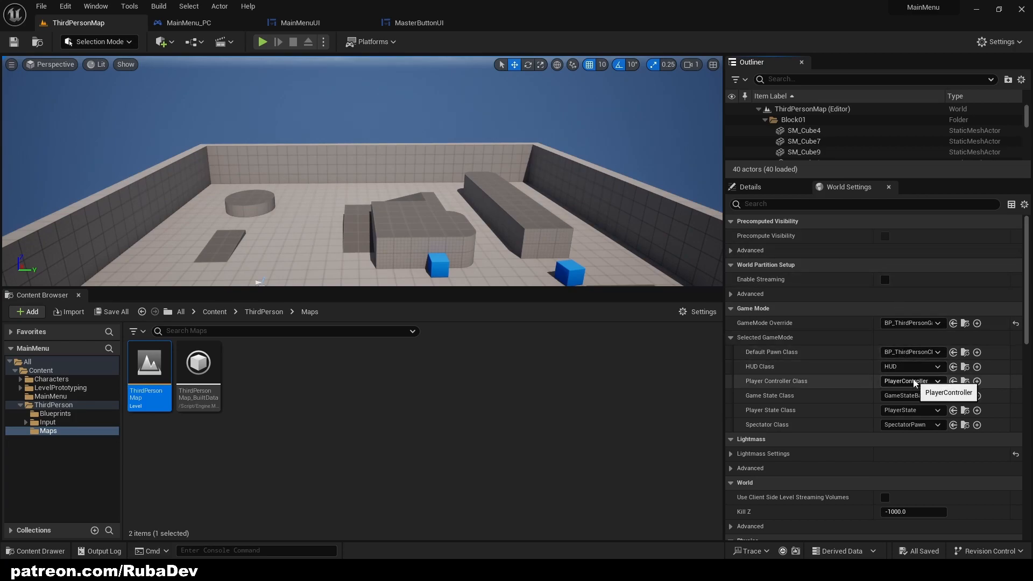
Create a Player Controller Blueprint class named Gameplay_PC in the ThirdPerson/Blueprints folder.
{"action": "left_click", "coordinate": [264, 312]}
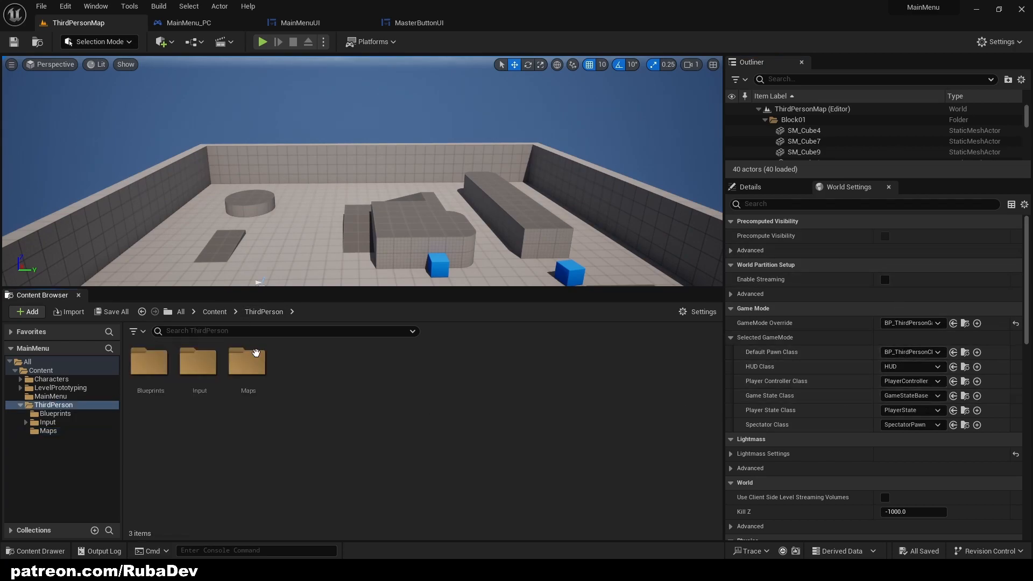
{"action": "double_click", "coordinate": [149, 363]}
{"action": "right_click", "coordinate": [264, 381]}
{"action": "left_click", "coordinate": [229, 417]}
{"action": "right_click", "coordinate": [238, 383]}
{"action": "left_click", "coordinate": [296, 251]}
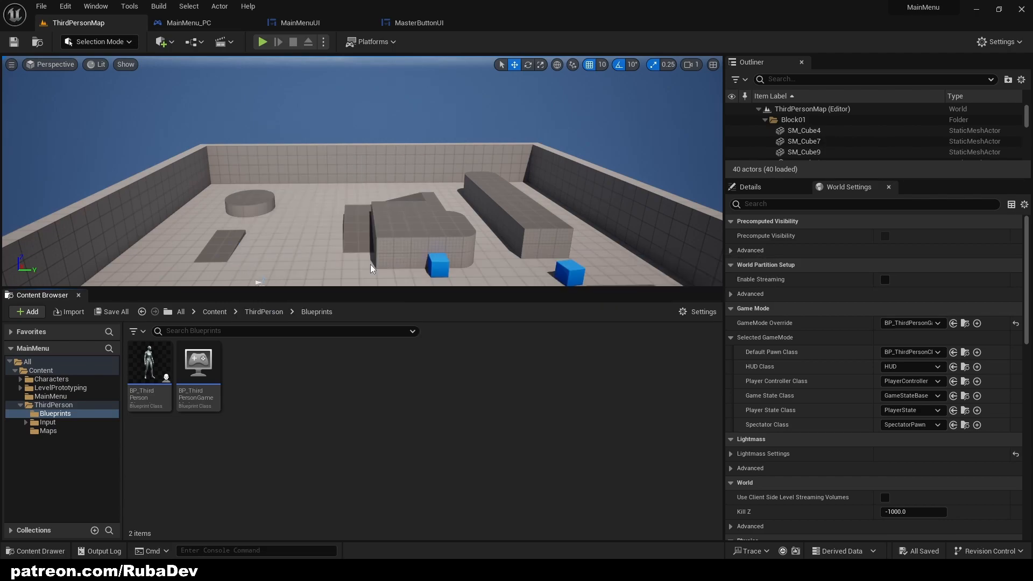
{"action": "left_click", "coordinate": [404, 252]}
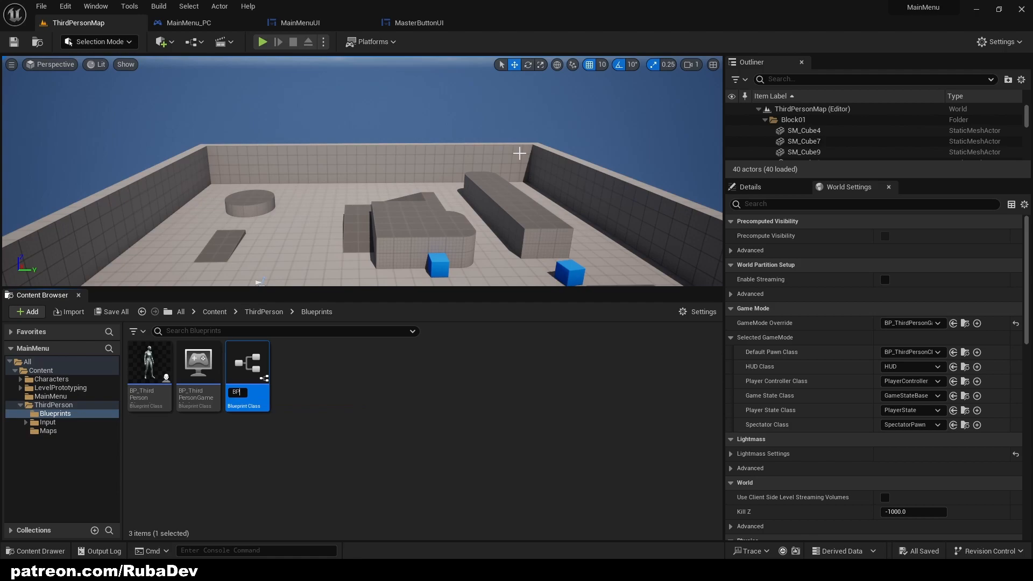
{"action": "type", "text": "pC"}
{"action": "key", "text": "Return"}
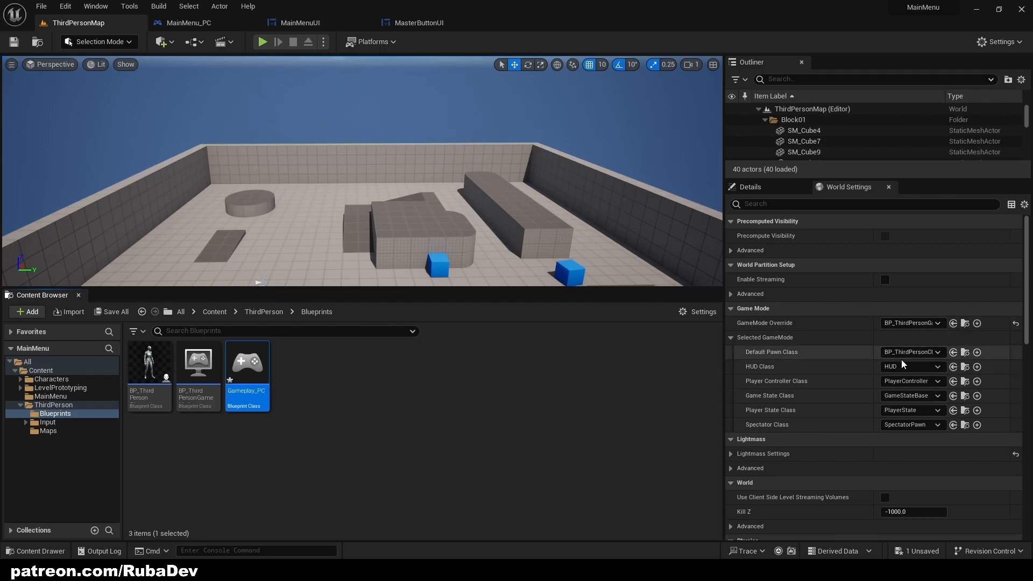
Set the Player Controller Class of ThirdPersonMap's game mode to Gameplay_PC.
{"action": "left_click", "coordinate": [912, 381]}
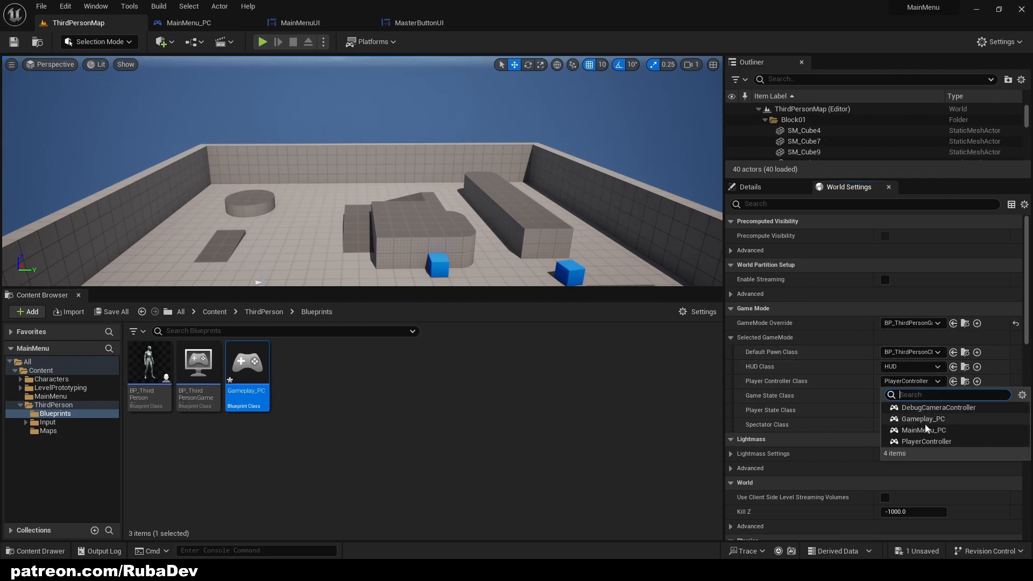
{"action": "left_click", "coordinate": [923, 419]}
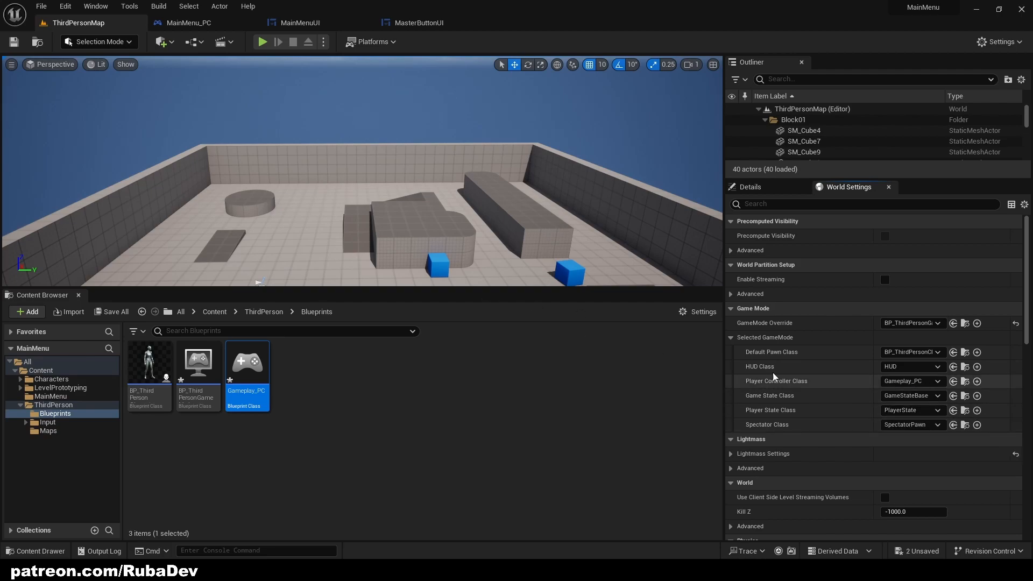
{"action": "left_click", "coordinate": [891, 381]}
{"action": "left_click", "coordinate": [916, 381]}
{"action": "left_click", "coordinate": [914, 383]}
{"action": "left_click", "coordinate": [913, 383]}
{"action": "left_click", "coordinate": [350, 388]}
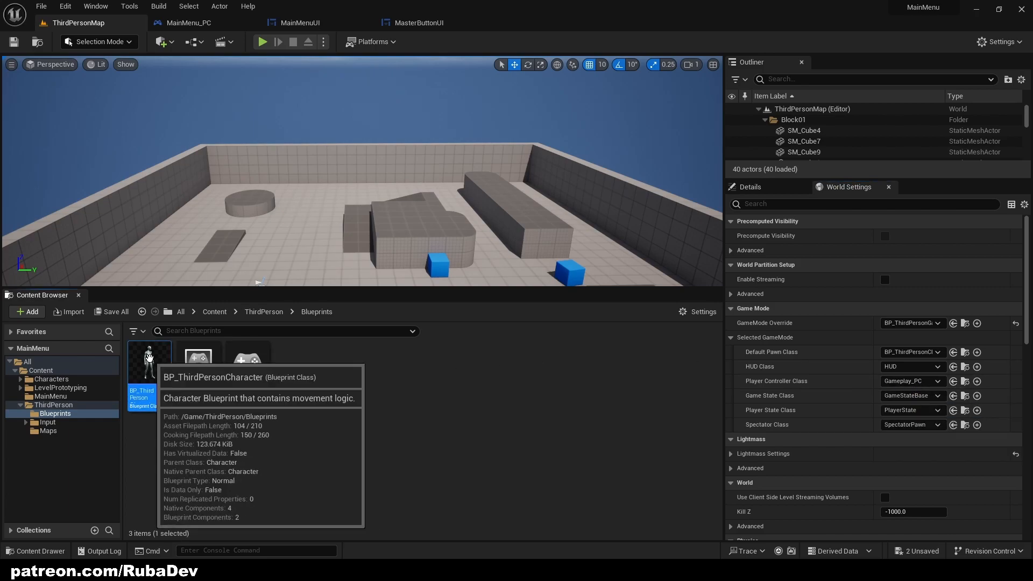
Open BP_ThirdPersonCharacter and delete the Cast To PlayerController node in the Add Input Mapping section of its Event Graph.
{"action": "double_click", "coordinate": [159, 360]}
{"action": "scroll", "coordinate": [409, 185], "scroll_direction": "up", "scroll_amount": 2}
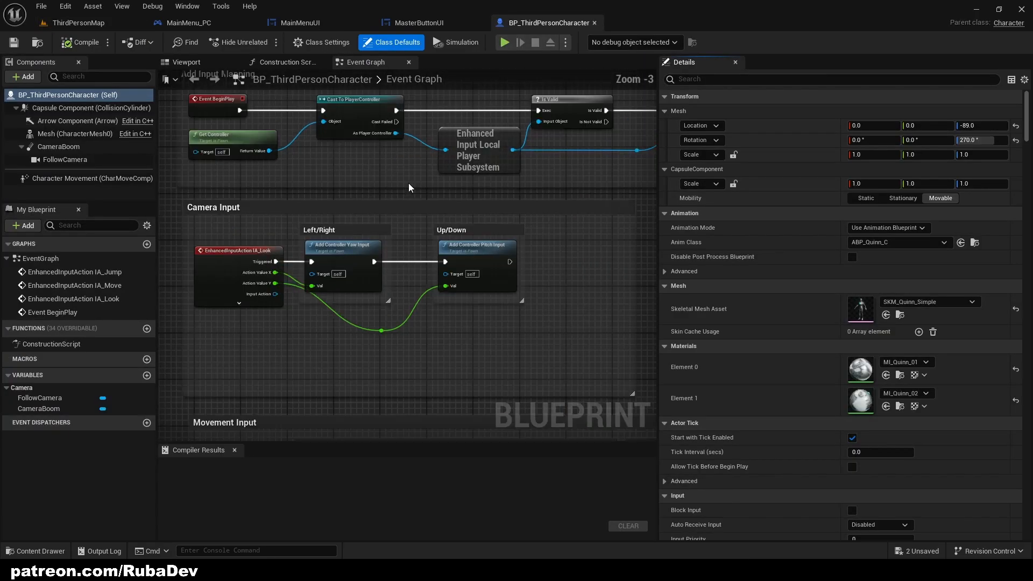
{"action": "right_click_drag", "start_coordinate": [361, 172], "coordinate": [427, 235]}
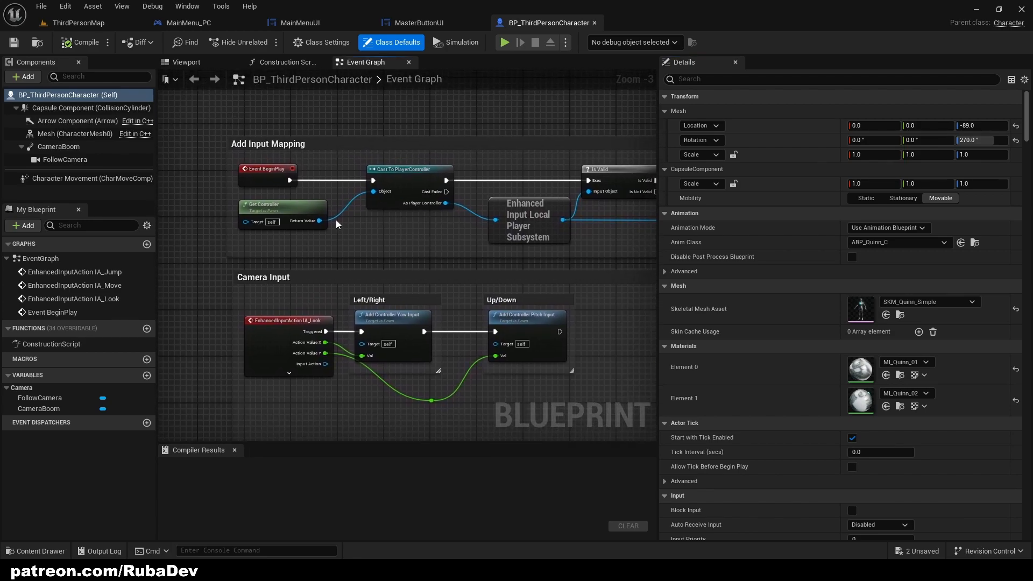
{"action": "right_click_drag", "start_coordinate": [355, 172], "coordinate": [317, 182]}
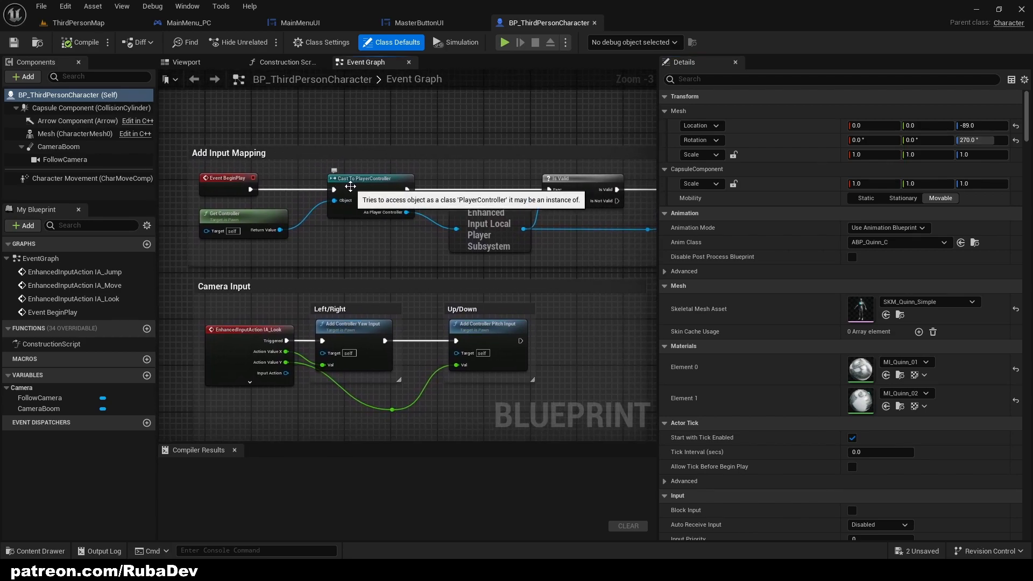
{"action": "left_click", "coordinate": [347, 186]}
{"action": "key", "text": "Delete"}
Add a Cast To Gameplay_PC node after Event BeginPlay and wire its outputs to the Is Valid and Enhanced Input Local Player Subsystem nodes.
{"action": "left_click_drag", "start_coordinate": [250, 189], "coordinate": [362, 190]}
{"action": "type", "text": "cast to"}
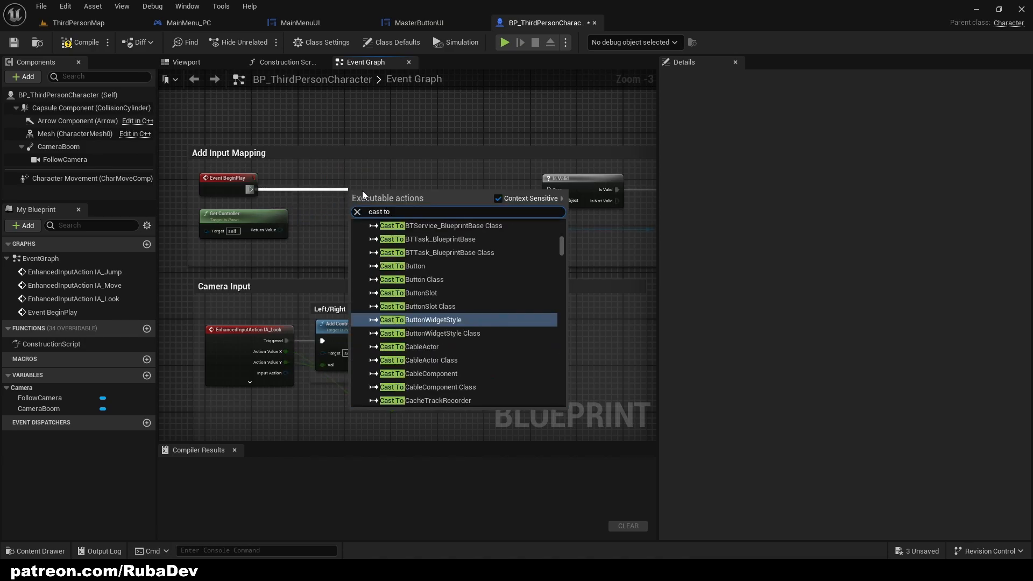
{"action": "type", "text": " gameplay_pc"}
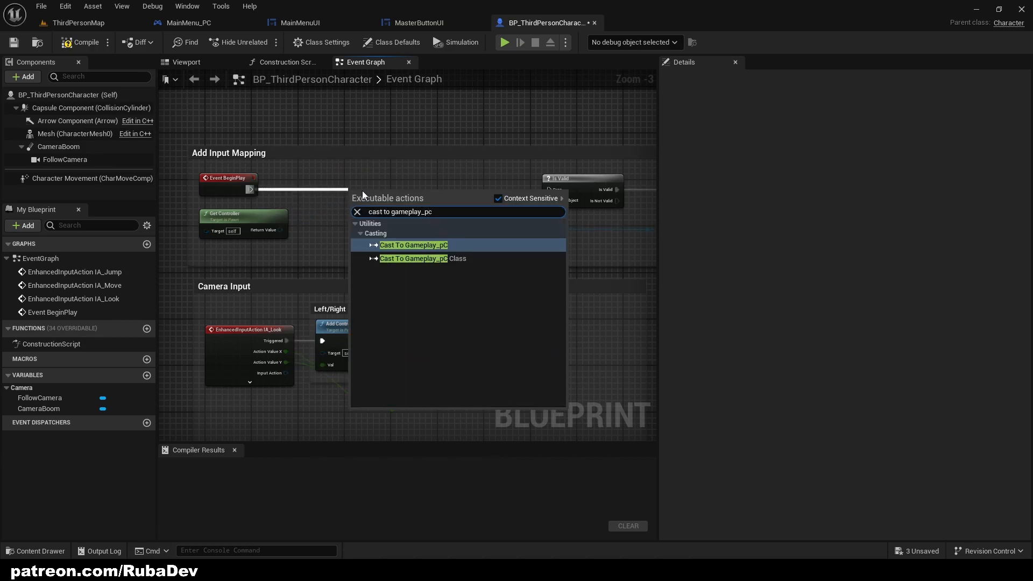
{"action": "key", "text": "Return"}
{"action": "scroll", "coordinate": [431, 204], "scroll_direction": "up", "scroll_amount": 2}
{"action": "left_click_drag", "start_coordinate": [407, 187], "coordinate": [586, 189]}
{"action": "left_click_drag", "start_coordinate": [406, 216], "coordinate": [468, 238]}
Replace the Get Controller node with a Get Player Controller node feeding the cast's Object input and compile the character Blueprint.
{"action": "right_click_drag", "start_coordinate": [347, 242], "coordinate": [425, 244]}
{"action": "left_click", "coordinate": [318, 222]}
{"action": "key", "text": "Delete"}
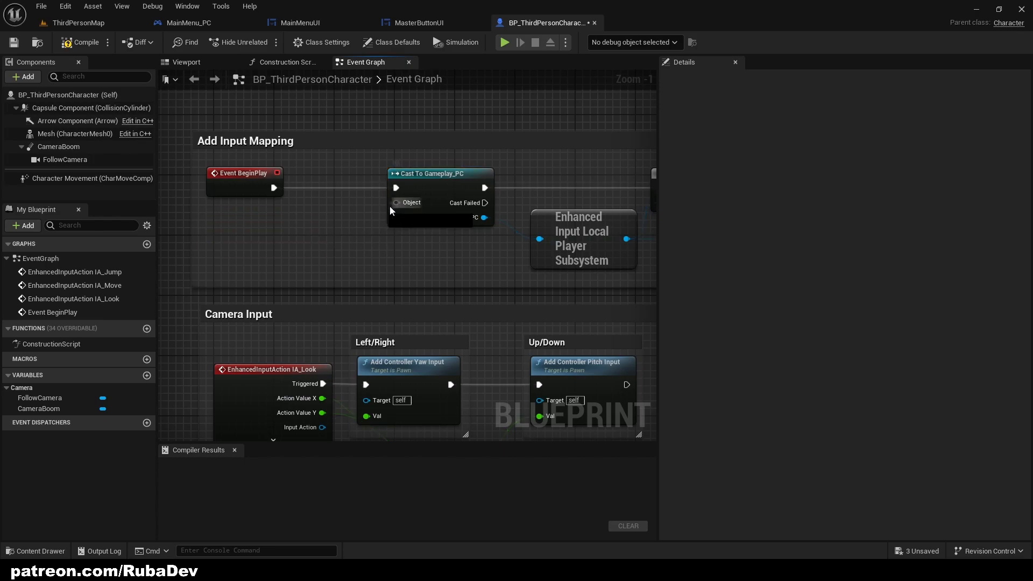
{"action": "left_click_drag", "start_coordinate": [396, 202], "coordinate": [315, 238]}
{"action": "type", "text": "get player controlle"}
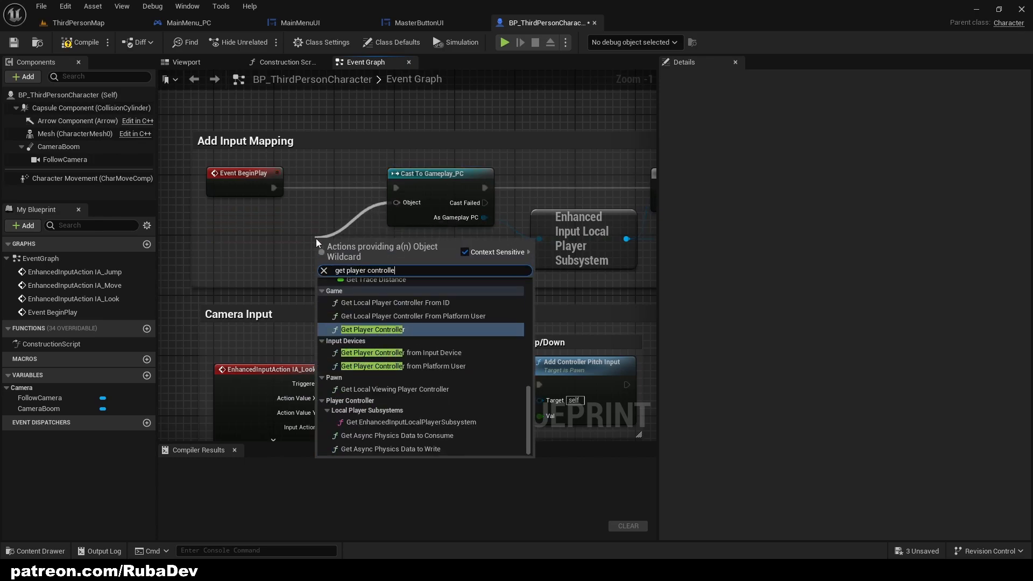
{"action": "key", "text": "Return"}
{"action": "left_click_drag", "start_coordinate": [316, 238], "coordinate": [353, 238]}
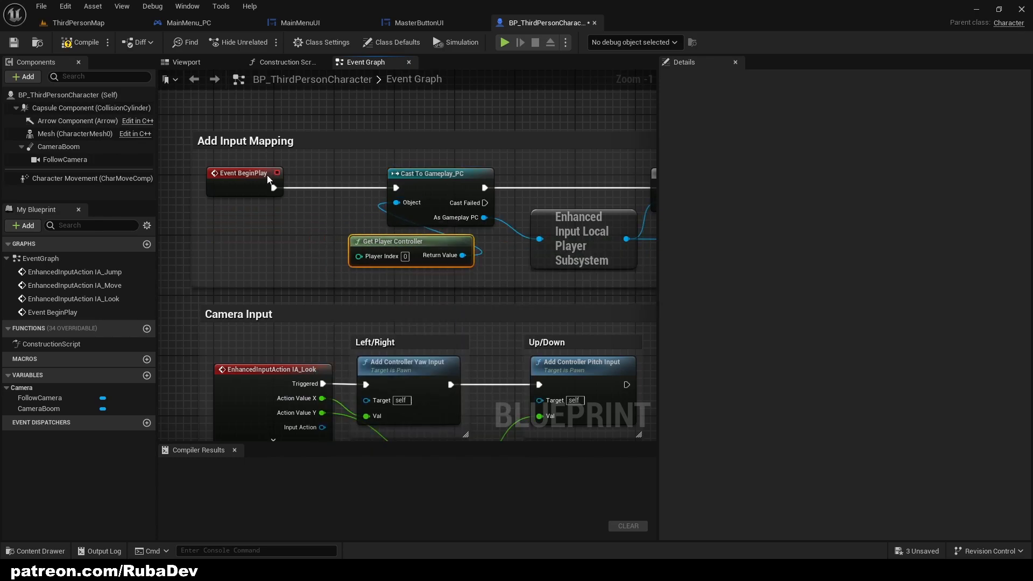
{"action": "left_click", "coordinate": [79, 43]}
Open the Gameplay_PC Blueprint from the ThirdPerson/Blueprints folder and show its Event Graph.
{"action": "left_click", "coordinate": [417, 22]}
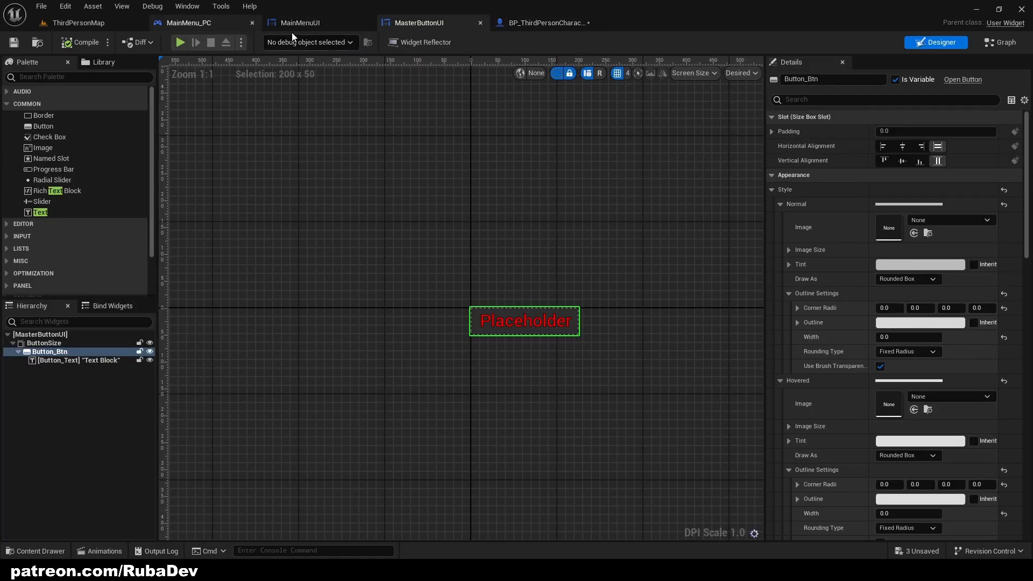
{"action": "left_click", "coordinate": [78, 23]}
{"action": "double_click", "coordinate": [247, 374]}
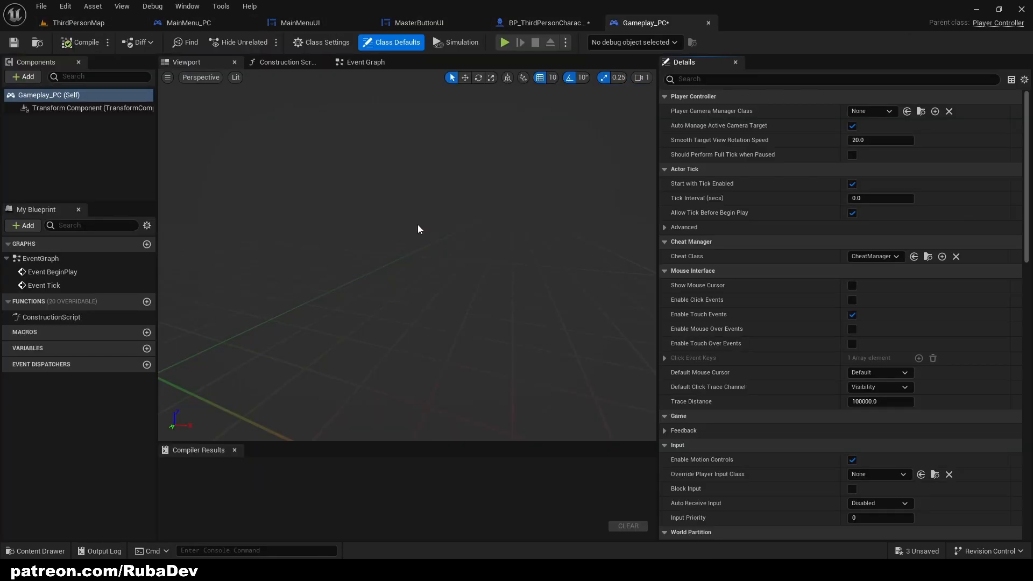
{"action": "left_click", "coordinate": [78, 22]}
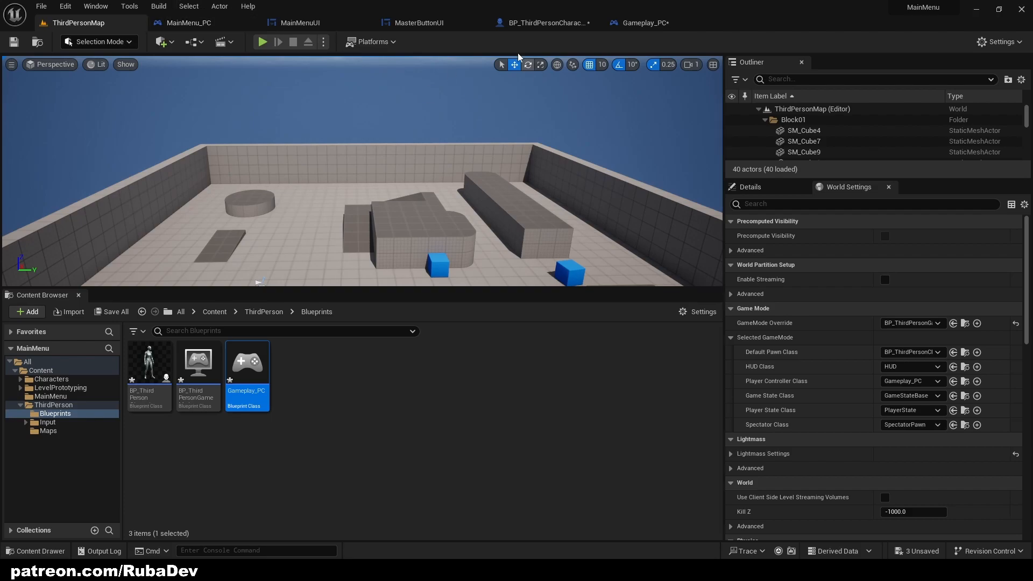
{"action": "left_click", "coordinate": [644, 22]}
{"action": "left_click", "coordinate": [358, 65]}
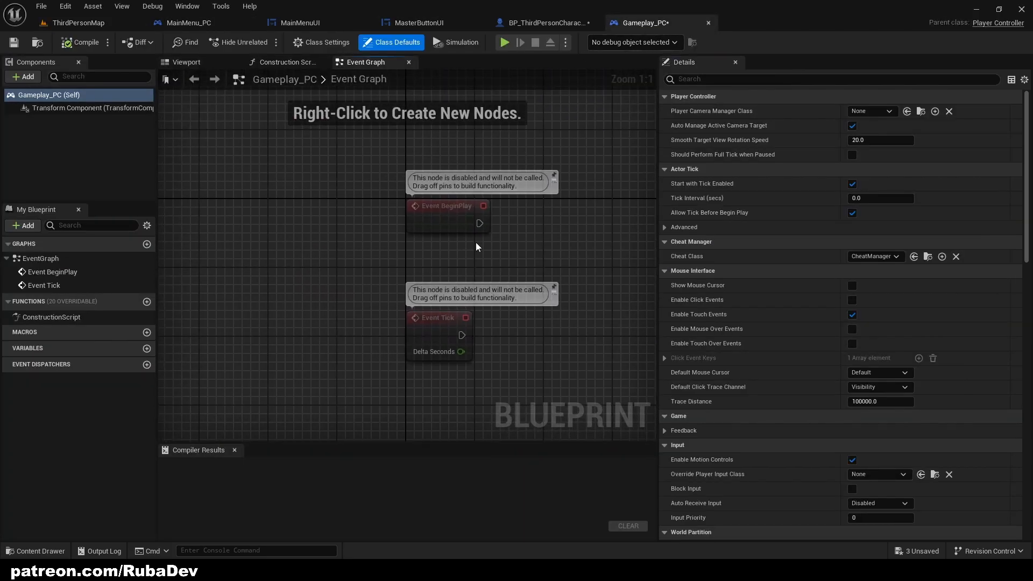
Copy the Set Show Mouse Cursor and Set Input Mode UI Only nodes with their Self references from MainMenu_PC into Gameplay_PC's graph.
{"action": "left_click", "coordinate": [236, 23]}
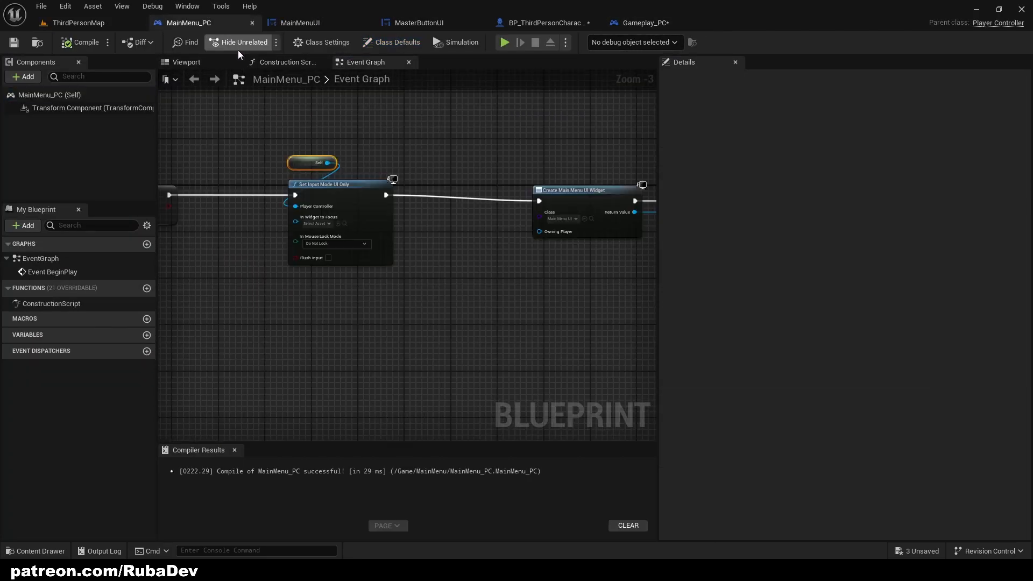
{"action": "left_click_drag", "start_coordinate": [606, 311], "coordinate": [262, 128]}
{"action": "right_click_drag", "start_coordinate": [412, 208], "coordinate": [292, 219]}
{"action": "left_click", "coordinate": [635, 23]}
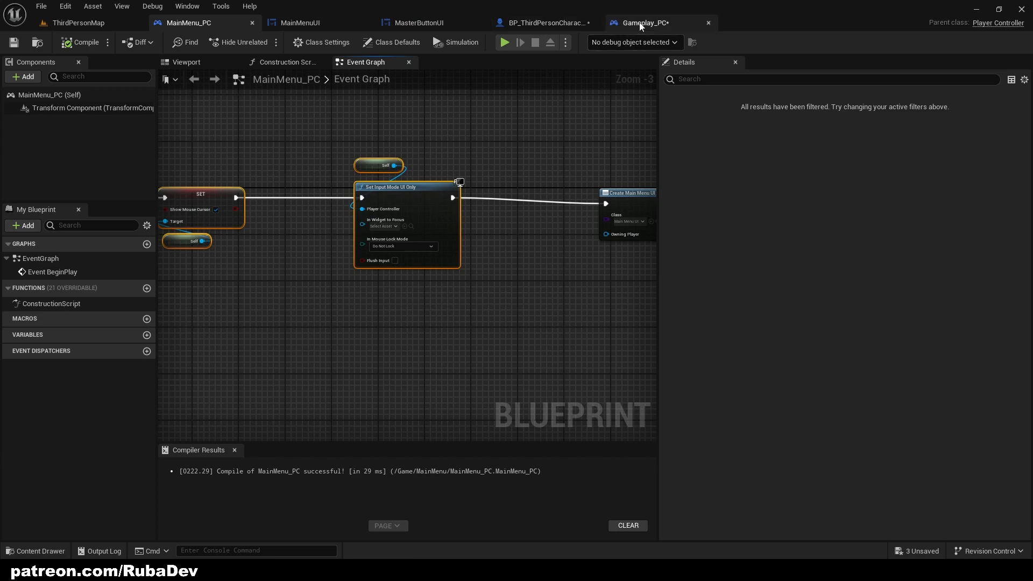
{"action": "key", "text": "ctrl+v"}
Connect Gameplay_PC's Event BeginPlay to the pasted Set Show Mouse Cursor node and arrange the event beside it.
{"action": "right_click_drag", "start_coordinate": [484, 215], "coordinate": [404, 207]}
{"action": "left_click_drag", "start_coordinate": [291, 210], "coordinate": [240, 207]}
{"action": "left_click", "coordinate": [217, 203]}
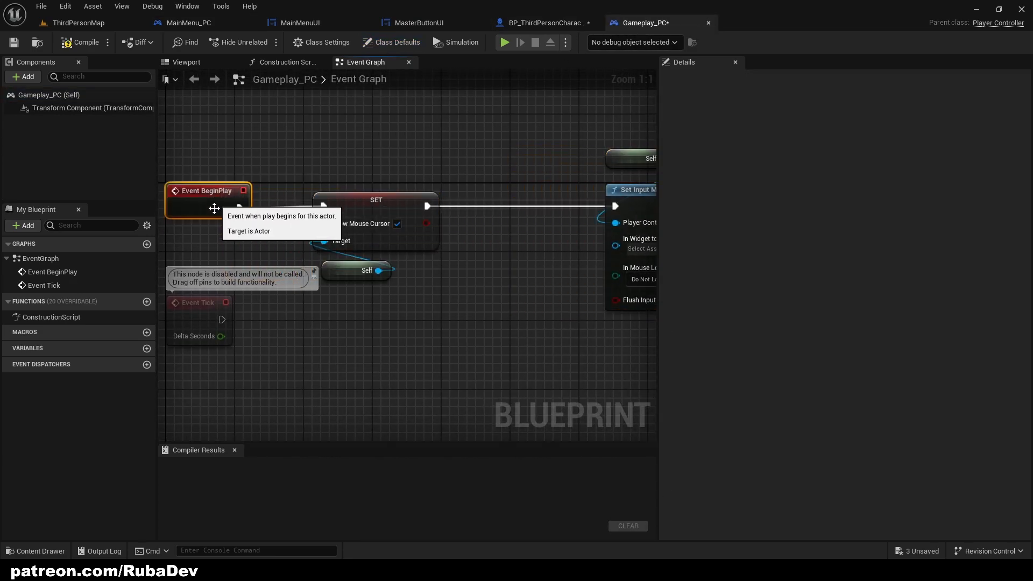
Delete the disabled Event Tick node and turn off Show Mouse Cursor in the SET node of Gameplay_PC.
{"action": "left_click", "coordinate": [197, 306]}
{"action": "key", "text": "Delete"}
{"action": "right_click_drag", "start_coordinate": [433, 303], "coordinate": [348, 269]}
{"action": "scroll", "coordinate": [450, 288], "scroll_direction": "down", "scroll_amount": 1}
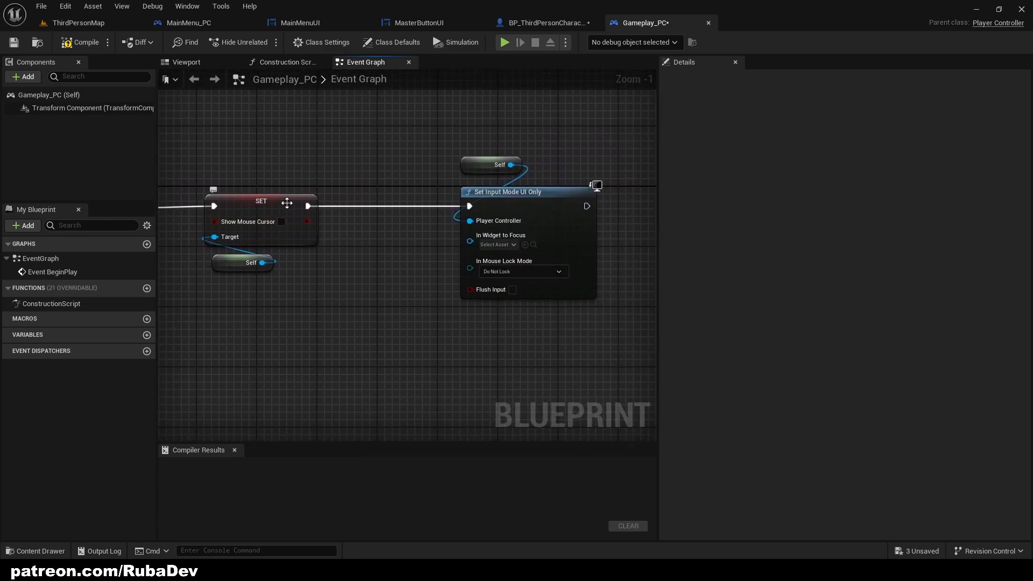
Widen the graph area and delete the Set Input Mode UI Only node, keeping its Self reference.
{"action": "right_click_drag", "start_coordinate": [285, 210], "coordinate": [344, 210]}
{"action": "scroll", "coordinate": [344, 211], "scroll_direction": "down", "scroll_amount": 1}
{"action": "left_click_drag", "start_coordinate": [657, 140], "coordinate": [912, 186]}
{"action": "right_click_drag", "start_coordinate": [634, 282], "coordinate": [754, 292]}
{"action": "left_click_drag", "start_coordinate": [635, 218], "coordinate": [635, 217]}
{"action": "key", "text": "Delete"}
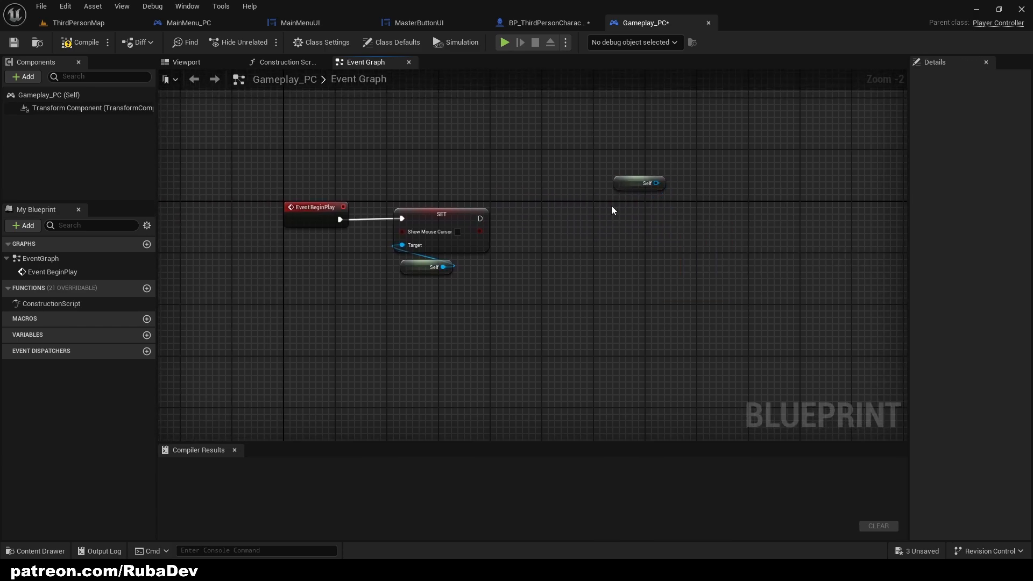
Add a Set Input Mode Game Only node from the Self reference, connect it after the SET node and compile Gameplay_PC.
{"action": "left_click_drag", "start_coordinate": [656, 183], "coordinate": [589, 219]}
{"action": "type", "text": "set input game only"}
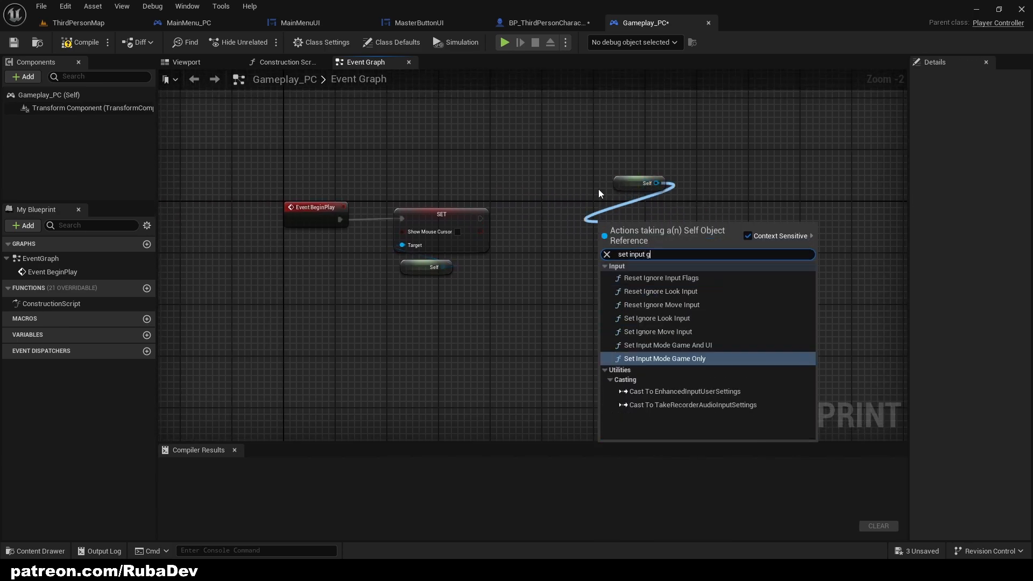
{"action": "key", "text": "Return"}
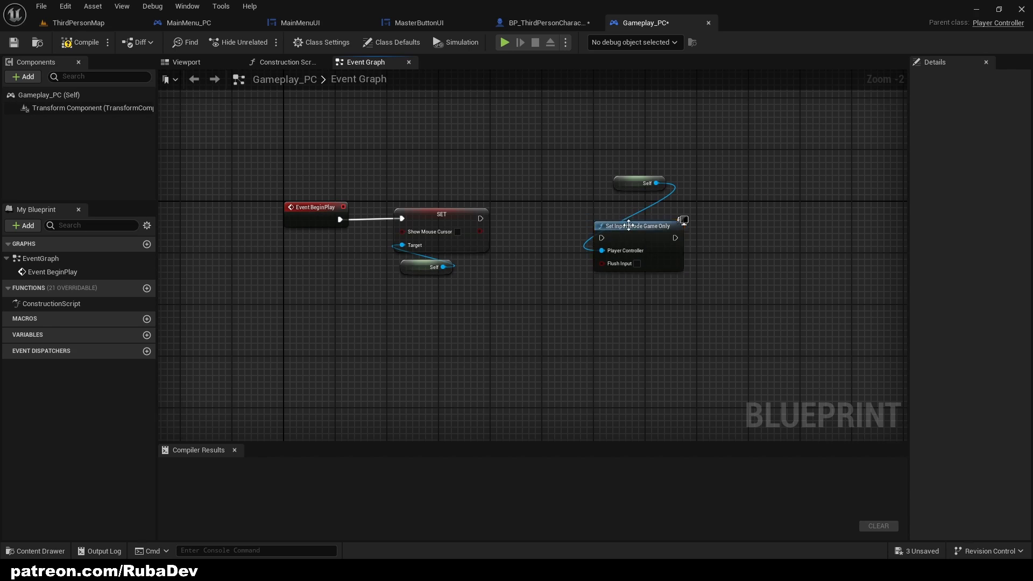
{"action": "left_click_drag", "start_coordinate": [615, 221], "coordinate": [574, 229]}
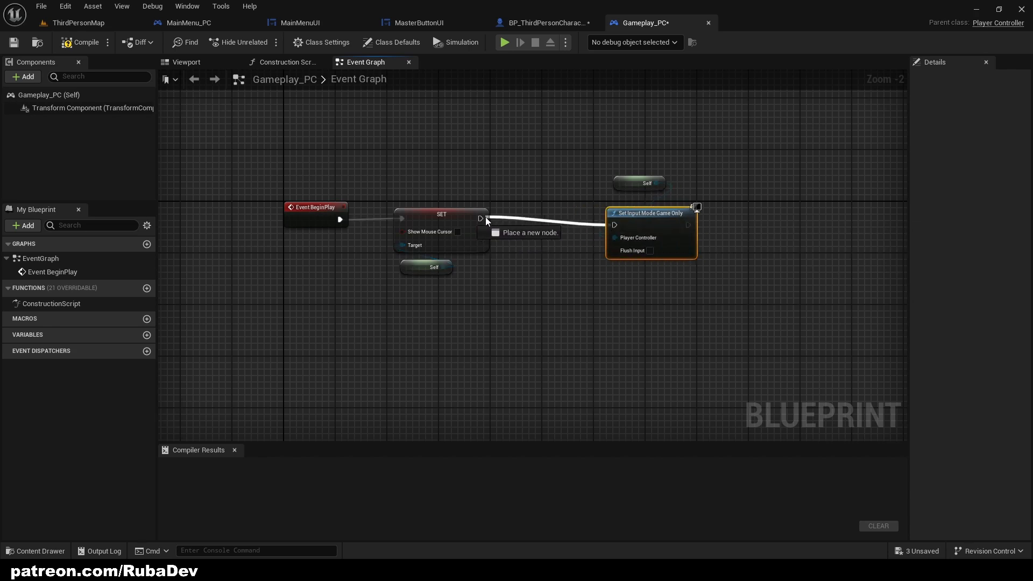
{"action": "left_click", "coordinate": [79, 42]}
Open the MainMenu level from the Content/MainMenu folder and save the modified assets.
{"action": "left_click", "coordinate": [87, 23]}
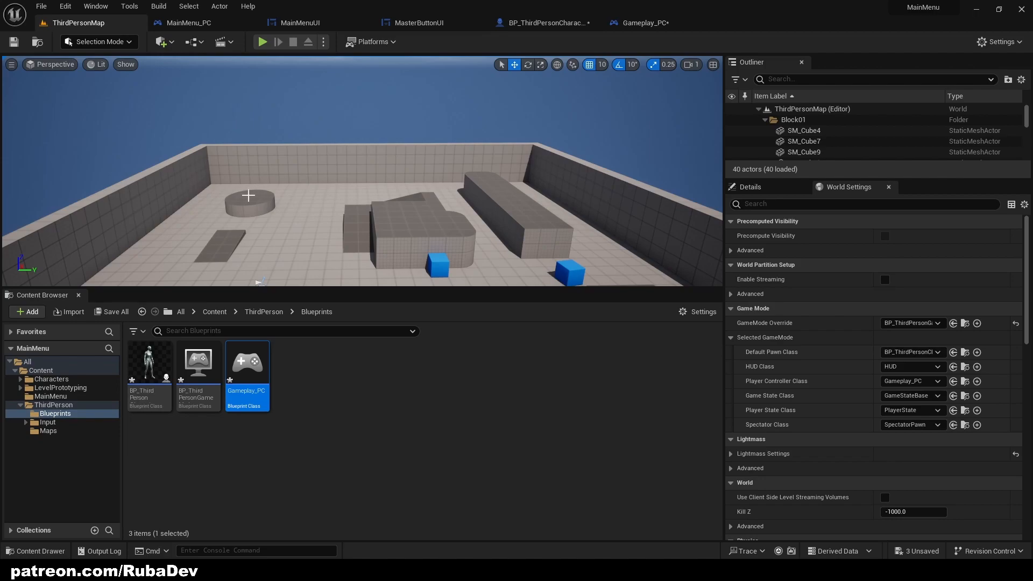
{"action": "left_click", "coordinate": [215, 312]}
{"action": "double_click", "coordinate": [247, 361]}
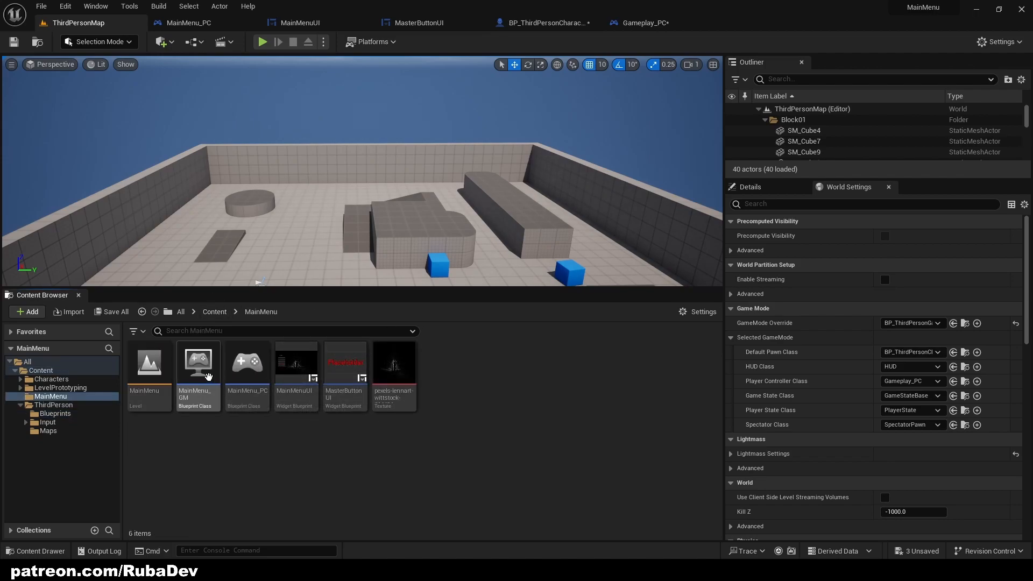
{"action": "double_click", "coordinate": [164, 375]}
{"action": "left_click", "coordinate": [557, 409]}
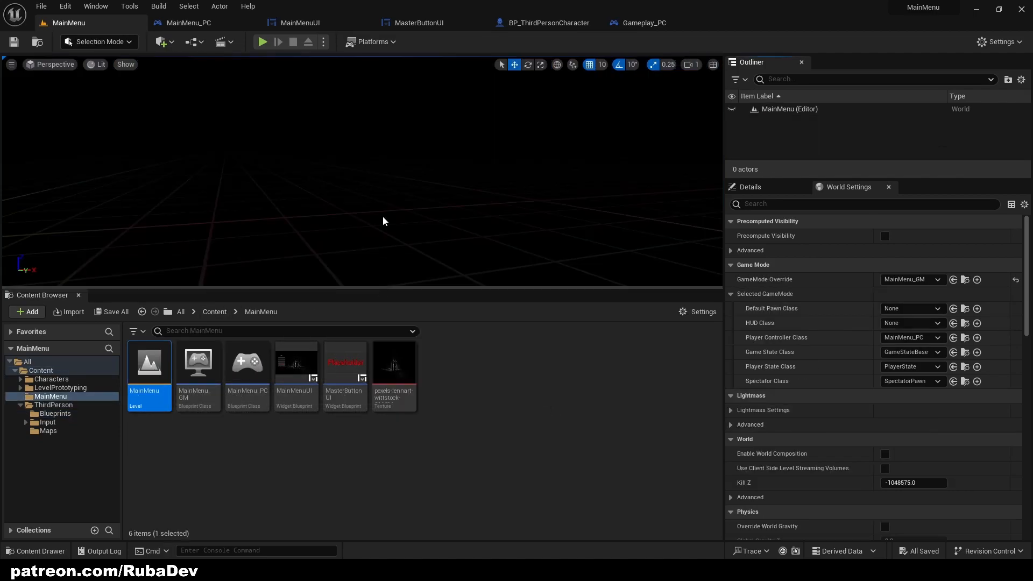
Play the MainMenu level in the viewport, stop it, and run it in a separate preview window instead.
{"action": "left_click", "coordinate": [263, 42]}
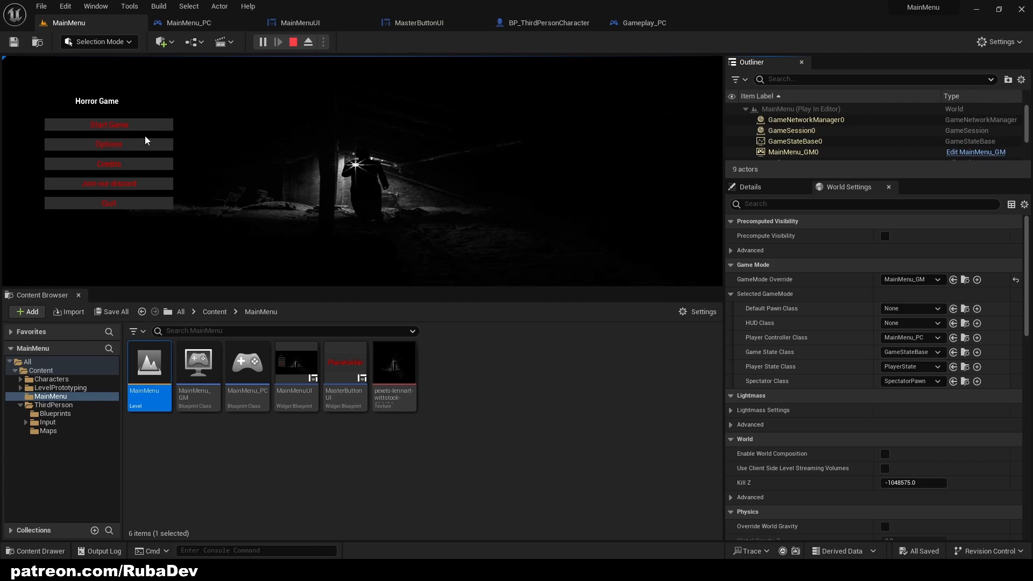
{"action": "left_click", "coordinate": [295, 42]}
{"action": "left_click", "coordinate": [324, 44]}
{"action": "left_click", "coordinate": [357, 83]}
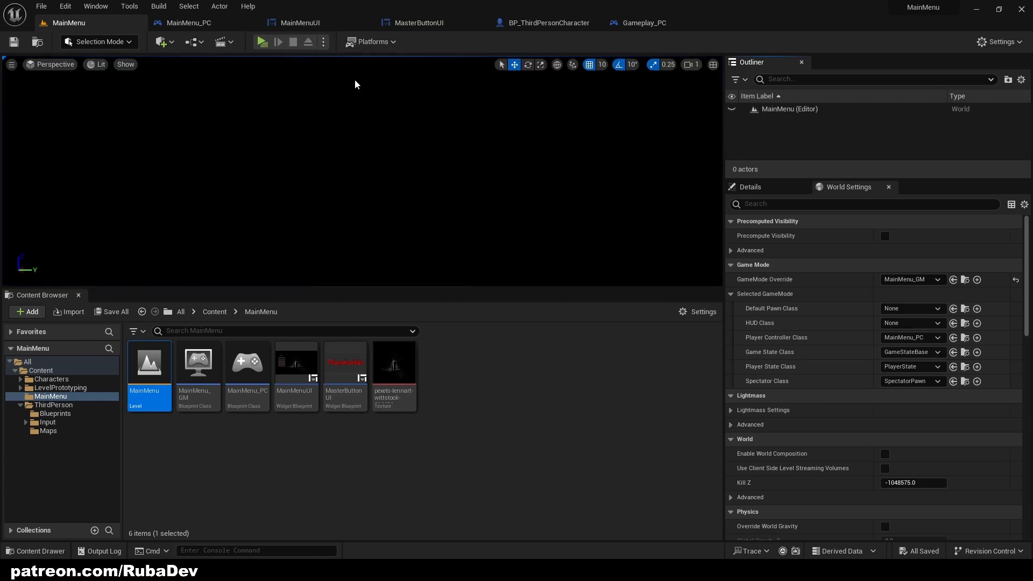
{"action": "left_click_drag", "start_coordinate": [438, 97], "coordinate": [402, 84]}
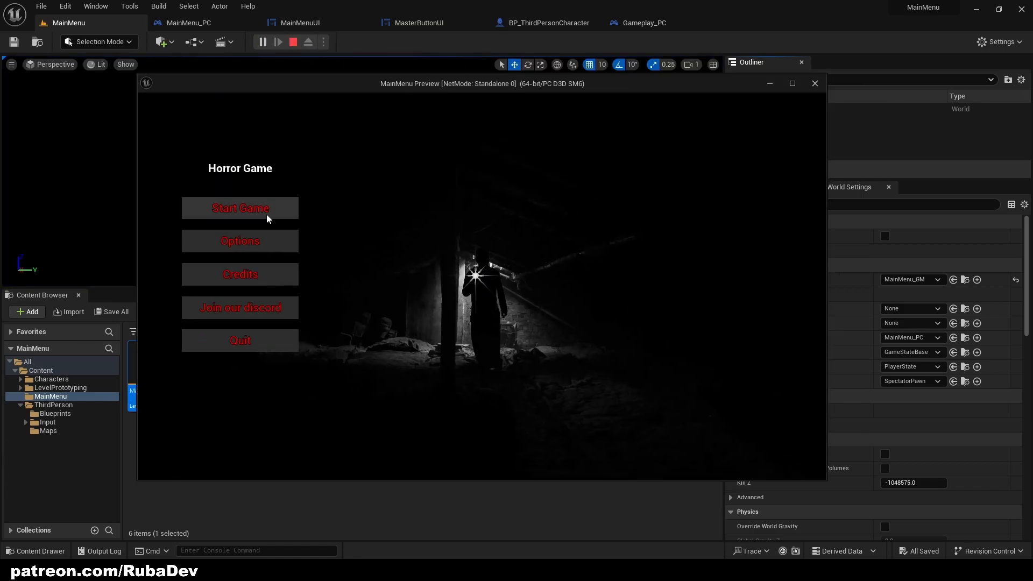
Start the game from the main menu, test running and jumping with the character, and end the preview.
{"action": "left_click", "coordinate": [293, 214]}
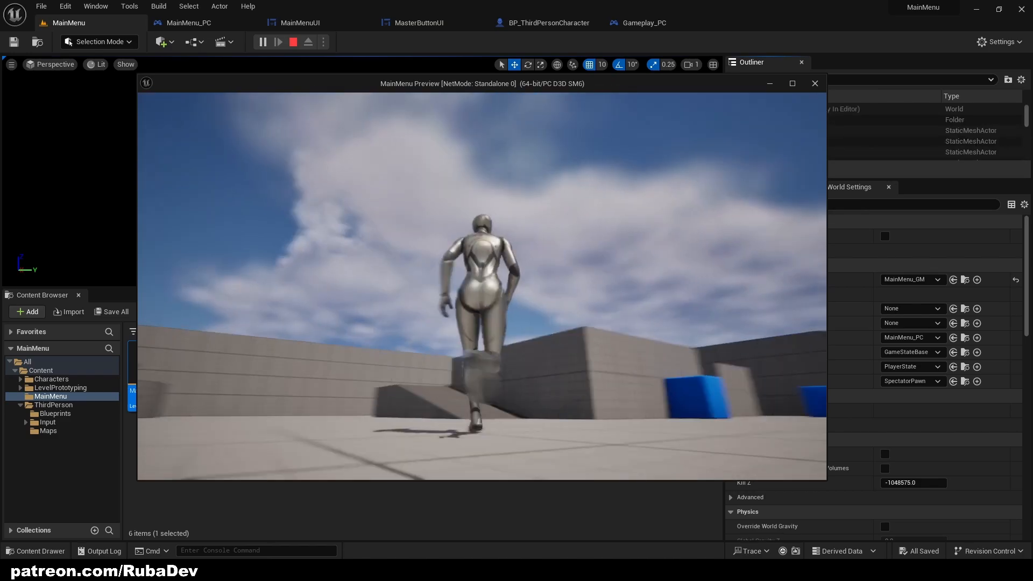
{"action": "key", "text": "w"}
{"action": "key", "text": "space"}
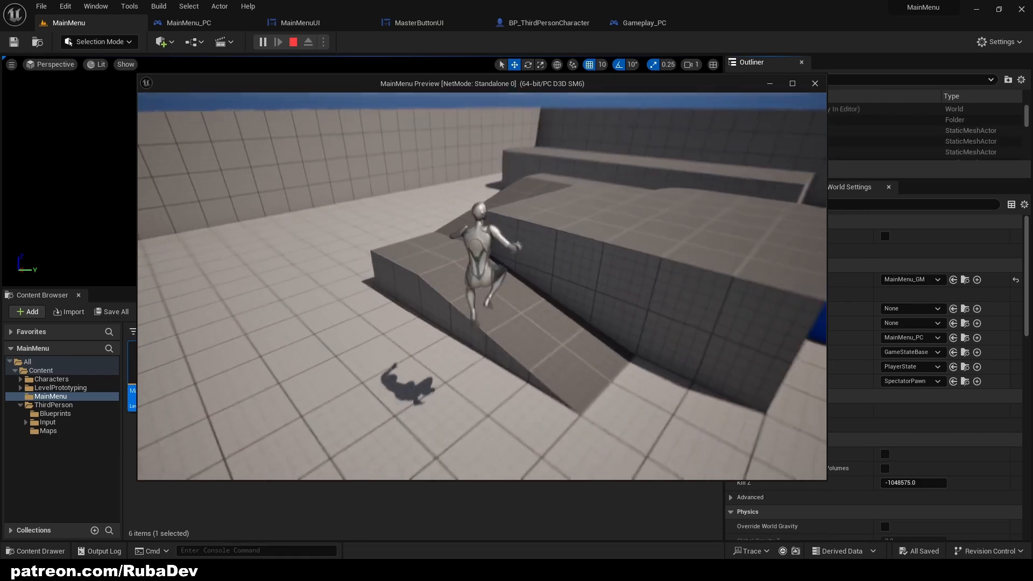
{"action": "key", "text": "s"}
{"action": "key", "text": "Escape"}
{"action": "left_click", "coordinate": [461, 354]}
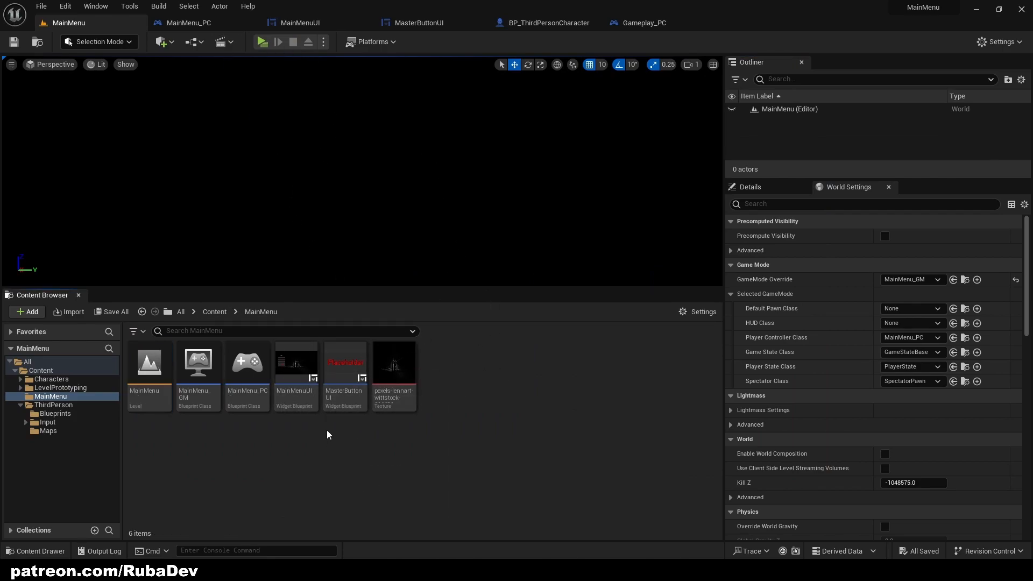
Reopen the MainMenu level from the Content/MainMenu folder.
{"action": "left_click", "coordinate": [215, 317]}
{"action": "double_click", "coordinate": [247, 364]}
{"action": "left_click", "coordinate": [159, 361]}
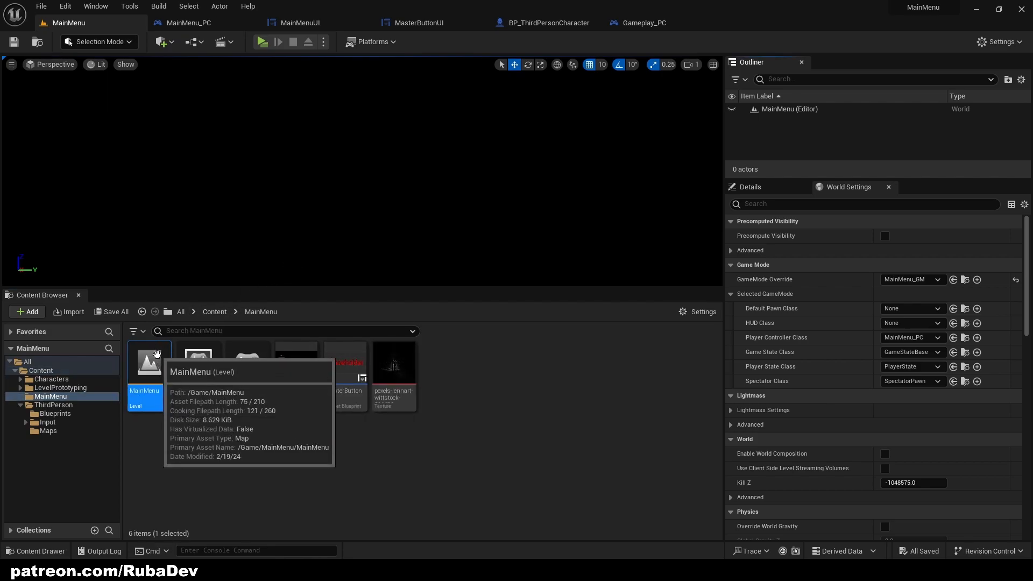
{"action": "double_click", "coordinate": [155, 356]}
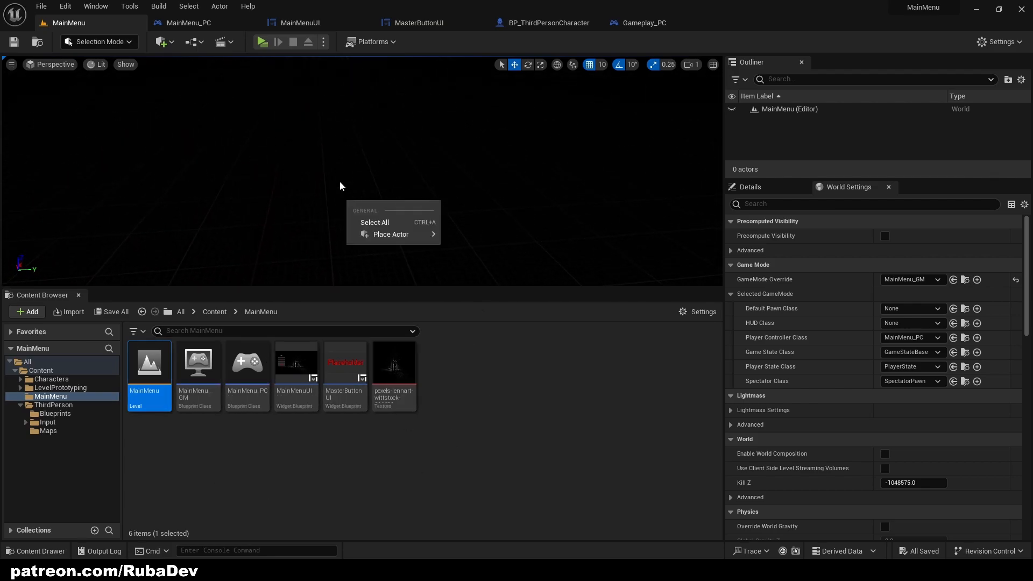
Add a Cube to the MainMenu level and scale it into a flat floor of about 15.25 × 13.5 × 1.
{"action": "left_click", "coordinate": [163, 41]}
{"action": "mouse_move", "coordinate": [177, 146]}
{"action": "mouse_move", "coordinate": [191, 167]}
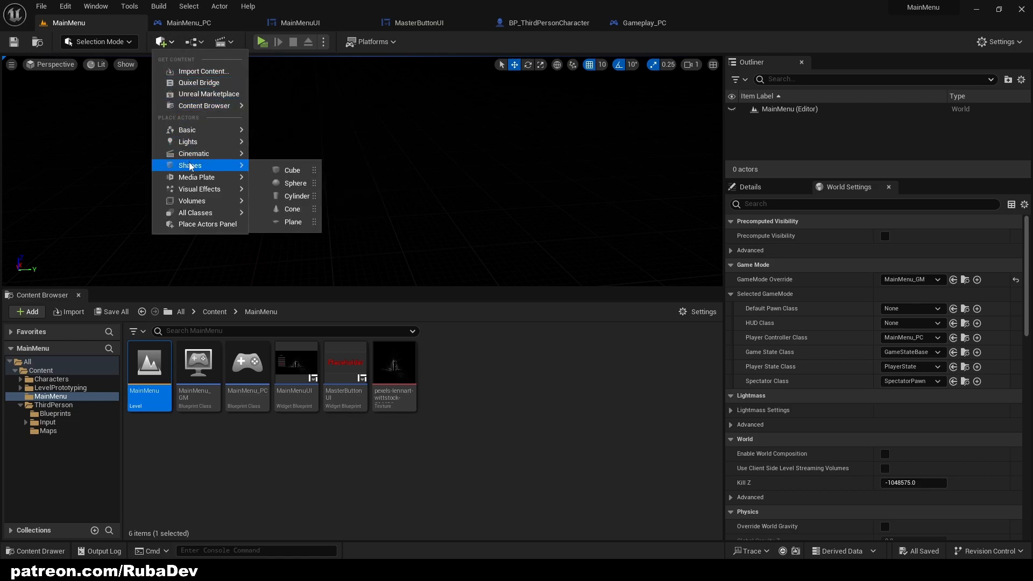
{"action": "left_click", "coordinate": [291, 170]}
{"action": "key", "text": "r"}
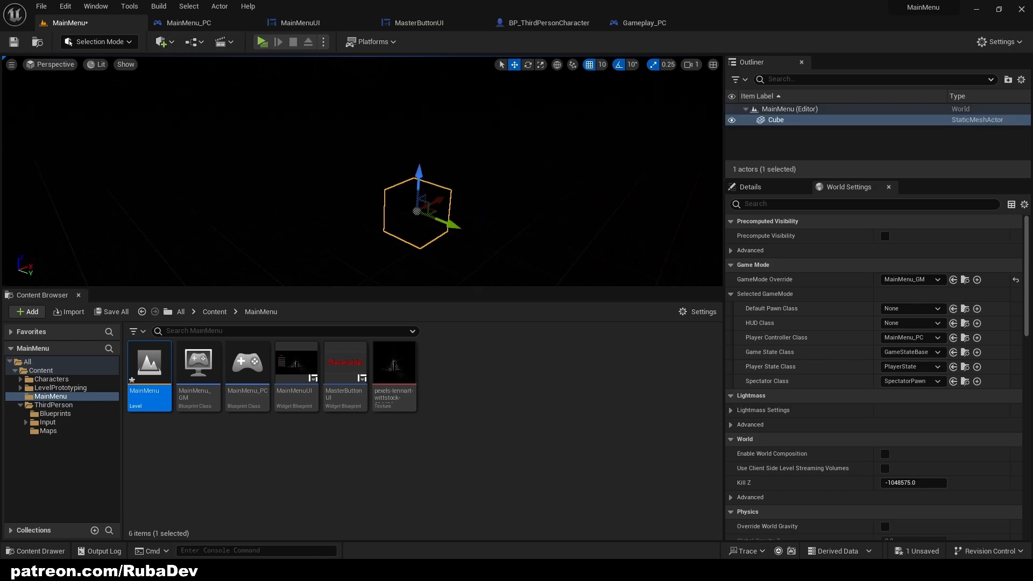
{"action": "left_click_drag", "start_coordinate": [495, 201], "coordinate": [533, 218]}
{"action": "left_click_drag", "start_coordinate": [494, 174], "coordinate": [511, 183]}
Create a rotated duplicate of the floor cube as an upright wall and move it to the floor's edge.
{"action": "right_click_drag", "start_coordinate": [353, 177], "coordinate": [474, 199]}
{"action": "key", "text": "e"}
{"action": "left_click_drag", "start_coordinate": [441, 143], "coordinate": [384, 84], "text": "alt"}
{"action": "key", "text": "w"}
{"action": "left_click_drag", "start_coordinate": [419, 172], "coordinate": [321, 157]}
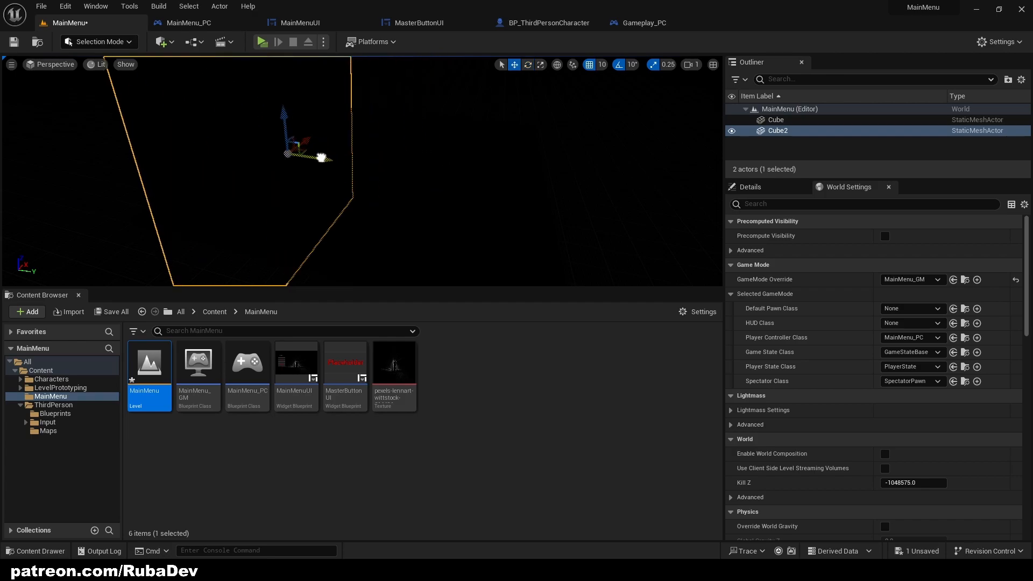
Switch the viewport to Unlit and duplicate the wall into two more walls, placing them at the opposite side and the back.
{"action": "left_click", "coordinate": [92, 64]}
{"action": "left_click", "coordinate": [118, 106]}
{"action": "right_click_drag", "start_coordinate": [490, 175], "coordinate": [508, 164]}
{"action": "key", "text": "s"}
{"action": "right_click_drag", "start_coordinate": [366, 179], "coordinate": [366, 179]}
{"action": "left_click_drag", "start_coordinate": [391, 172], "coordinate": [560, 207], "text": "alt"}
{"action": "right_click_drag", "start_coordinate": [561, 208], "coordinate": [542, 217]}
{"action": "key", "text": "d"}
{"action": "key", "text": "e"}
{"action": "left_click_drag", "start_coordinate": [426, 202], "coordinate": [333, 189], "text": "alt"}
{"action": "key", "text": "w"}
{"action": "right_click_drag", "start_coordinate": [333, 188], "coordinate": [334, 188]}
{"action": "right_click_drag", "start_coordinate": [196, 102], "coordinate": [195, 102]}
Add a Point Light, switch the viewport back to Lit and position the light inside the room.
{"action": "left_click", "coordinate": [161, 42]}
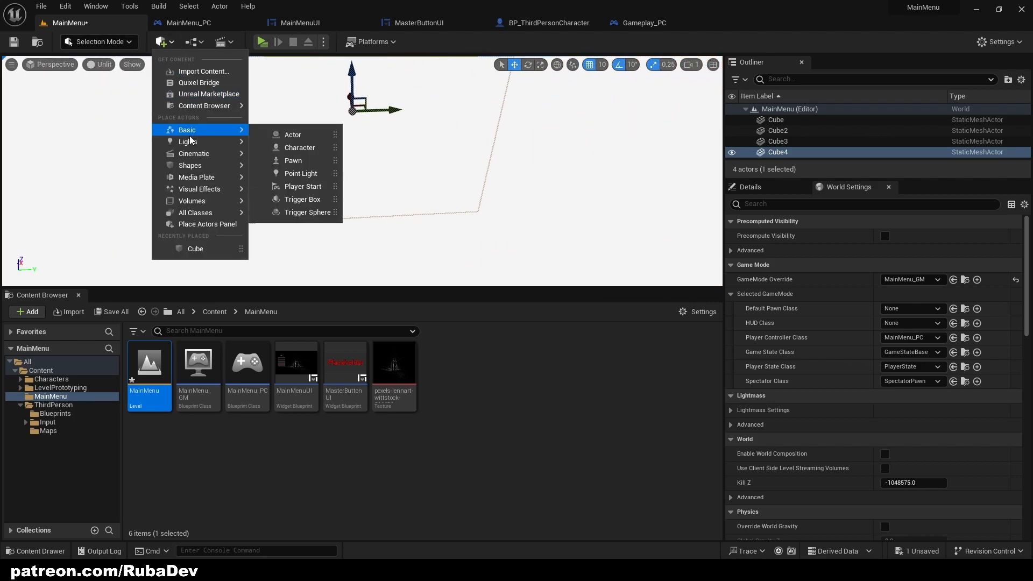
{"action": "left_click", "coordinate": [286, 155]}
{"action": "left_click", "coordinate": [99, 64]}
{"action": "left_click", "coordinate": [123, 85]}
{"action": "mouse_move", "coordinate": [383, 216]}
{"action": "left_mouse_down"}
{"action": "mouse_move", "coordinate": [357, 215]}
{"action": "mouse_move", "coordinate": [397, 215]}
{"action": "left_mouse_up"}
{"action": "right_click_drag", "start_coordinate": [397, 216], "coordinate": [397, 216]}
{"action": "left_click_drag", "start_coordinate": [355, 210], "coordinate": [339, 220]}
{"action": "mouse_move", "coordinate": [338, 220]}
{"action": "right_mouse_down"}
{"action": "mouse_move", "coordinate": [355, 220]}
{"action": "mouse_move", "coordinate": [345, 220]}
{"action": "right_mouse_up"}
{"action": "left_click_drag", "start_coordinate": [333, 224], "coordinate": [366, 191]}
{"action": "right_click_drag", "start_coordinate": [366, 191], "coordinate": [366, 191]}
{"action": "right_click_drag", "start_coordinate": [379, 233], "coordinate": [378, 233]}
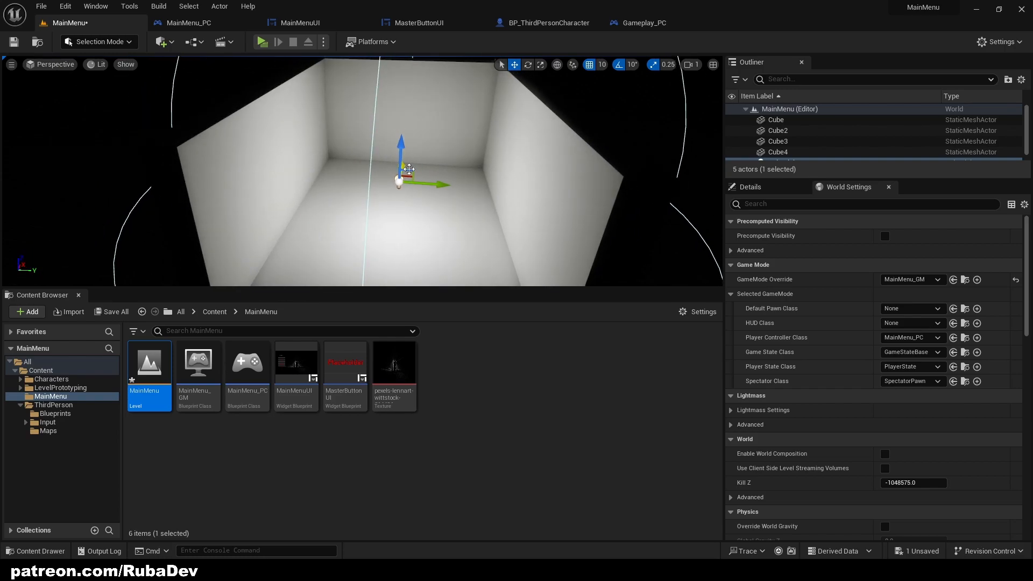
Add a Post Process Volume to the room.
{"action": "left_click", "coordinate": [462, 174]}
{"action": "right_click_drag", "start_coordinate": [461, 175], "coordinate": [462, 174]}
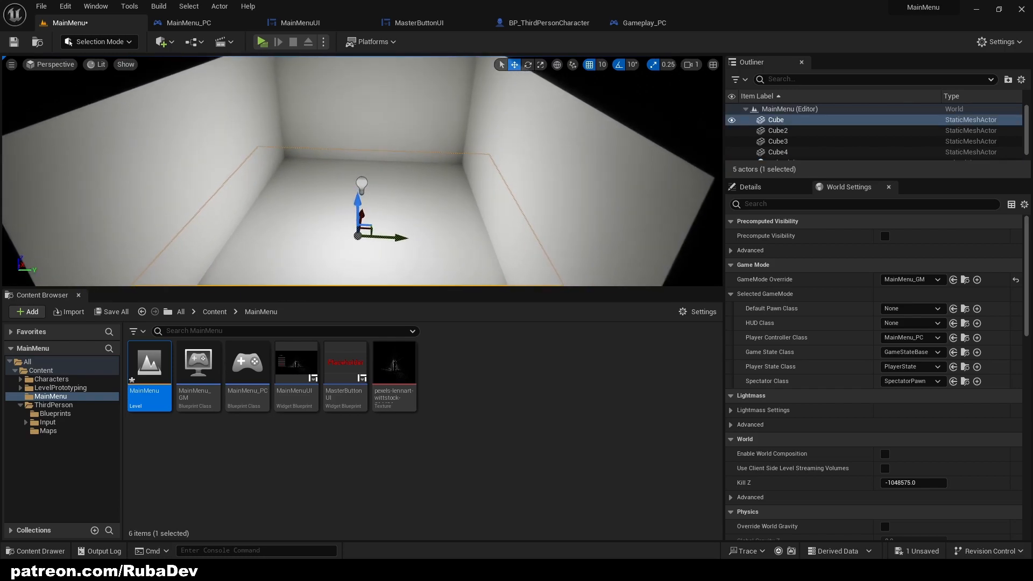
{"action": "left_click", "coordinate": [161, 43]}
{"action": "mouse_move", "coordinate": [205, 201]}
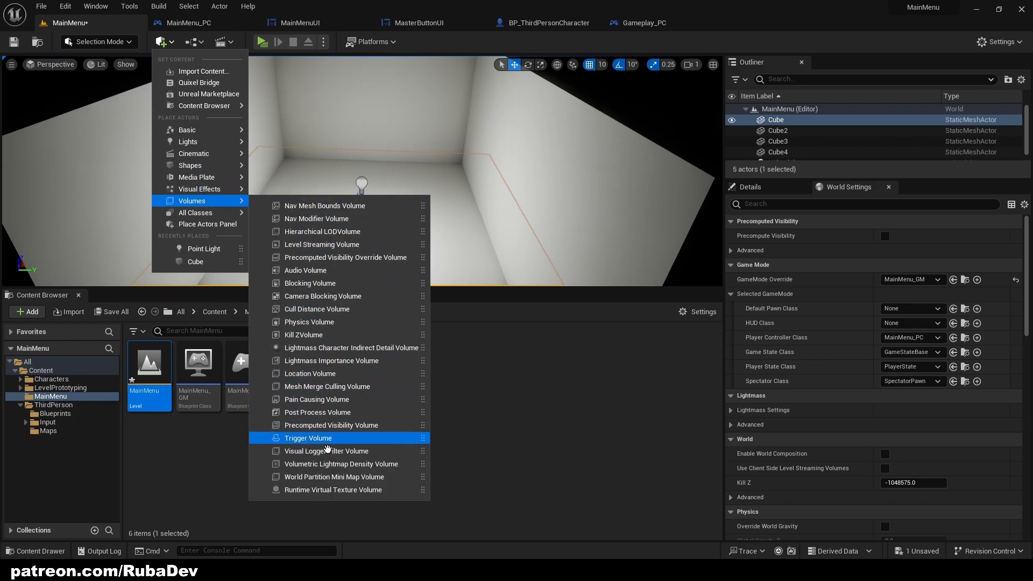
{"action": "left_click", "coordinate": [321, 412]}
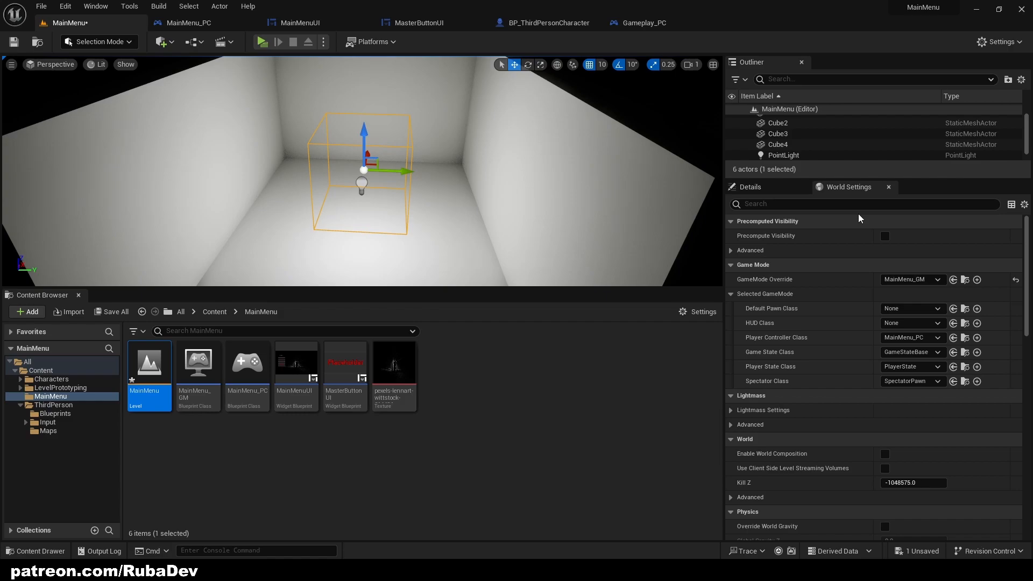
Find the Post Process Volume's bound setting in its details and enable Infinite Extent (Unbound).
{"action": "type", "text": "b"}
{"action": "key", "text": "BackSpace"}
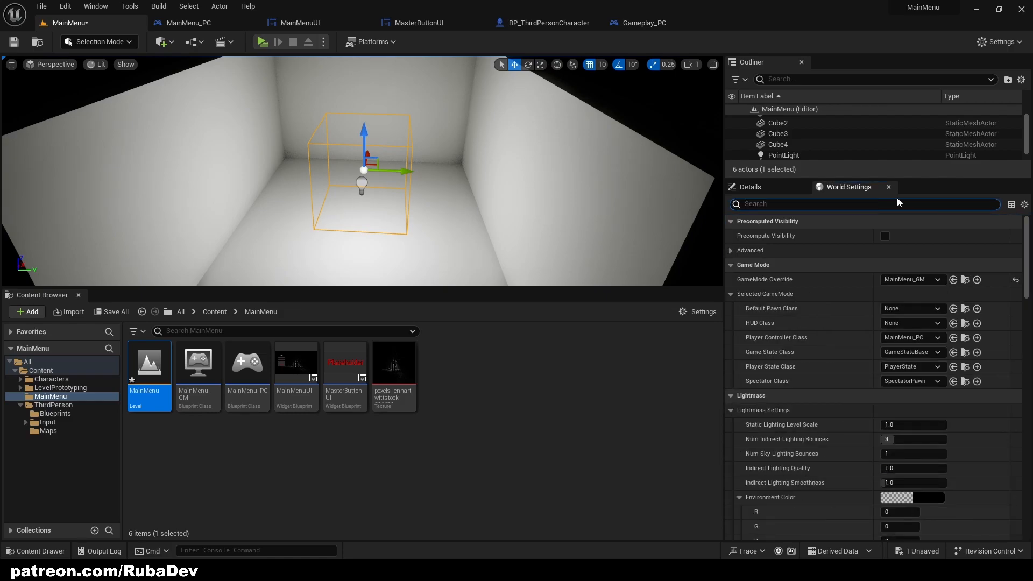
{"action": "left_click", "coordinate": [768, 187]}
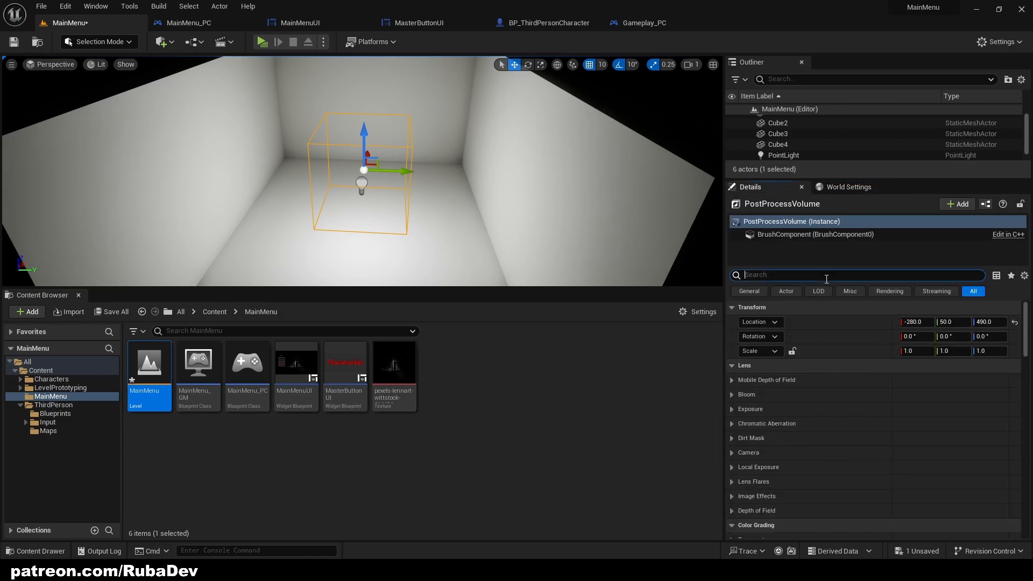
{"action": "type", "text": "bound"}
{"action": "left_click", "coordinate": [904, 322]}
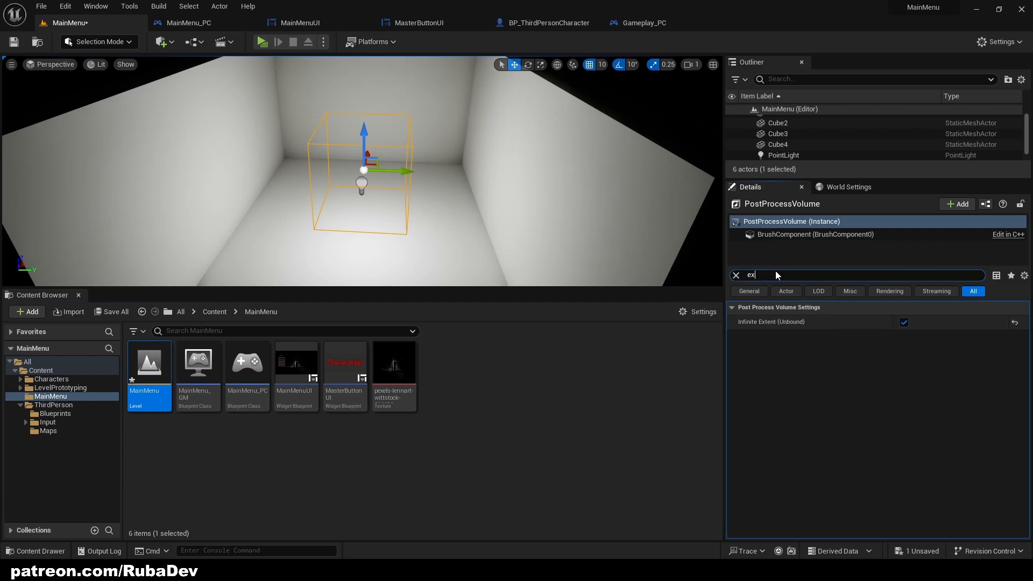
Filter the Post Process Volume's details by "ex" and enable two exposure overrides.
{"action": "left_click", "coordinate": [776, 275]}
{"action": "type", "text": "ex"}
{"action": "scroll", "coordinate": [823, 419], "scroll_direction": "down", "scroll_amount": 1}
{"action": "left_click", "coordinate": [750, 454]}
{"action": "left_click", "coordinate": [750, 468]}
Select the point light and move it along the room's depth, checking its lighting from the front.
{"action": "left_click", "coordinate": [398, 206]}
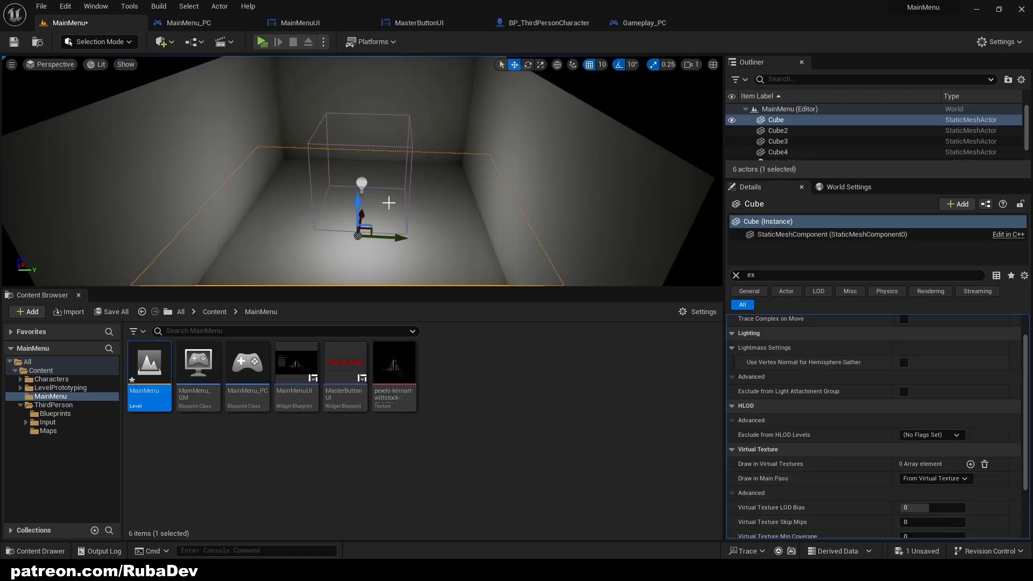
{"action": "left_click", "coordinate": [378, 188]}
{"action": "right_click_drag", "start_coordinate": [378, 188], "coordinate": [280, 189]}
{"action": "left_click", "coordinate": [435, 189]}
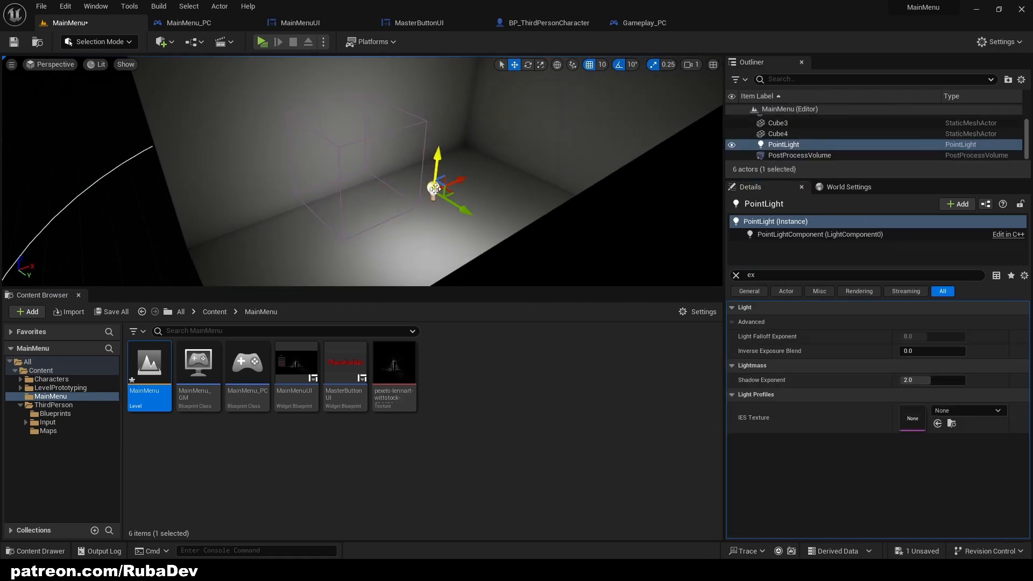
{"action": "left_click_drag", "start_coordinate": [465, 184], "coordinate": [490, 173]}
{"action": "right_click_drag", "start_coordinate": [490, 172], "coordinate": [587, 161]}
{"action": "right_click_drag", "start_coordinate": [398, 200], "coordinate": [402, 203]}
{"action": "right_click_drag", "start_coordinate": [331, 215], "coordinate": [313, 243]}
{"action": "left_click", "coordinate": [64, 66]}
{"action": "left_click", "coordinate": [65, 66]}
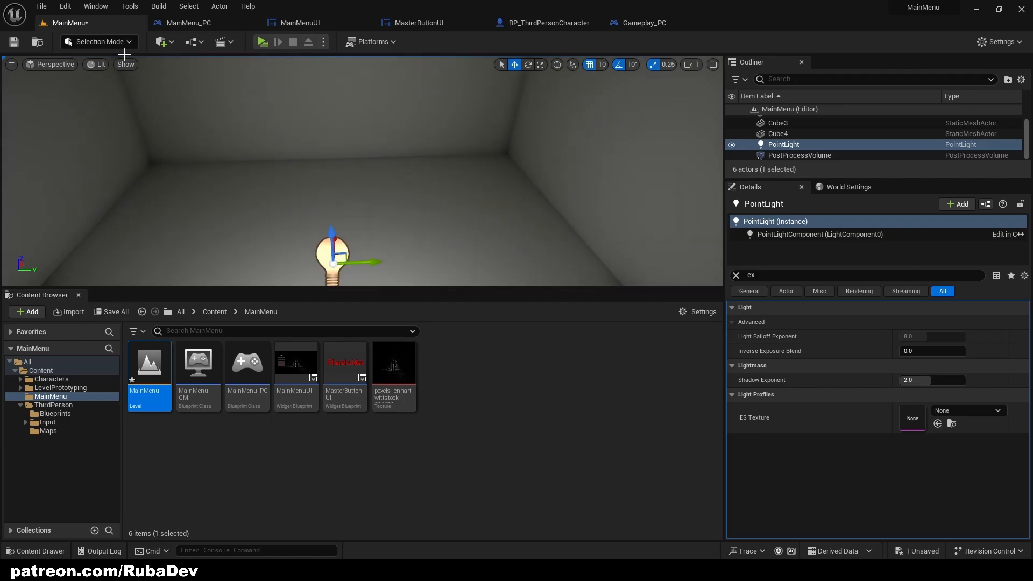
Add a Sphere in the room and duplicate it three times to form a row of four.
{"action": "left_click", "coordinate": [162, 42]}
{"action": "mouse_move", "coordinate": [216, 165]}
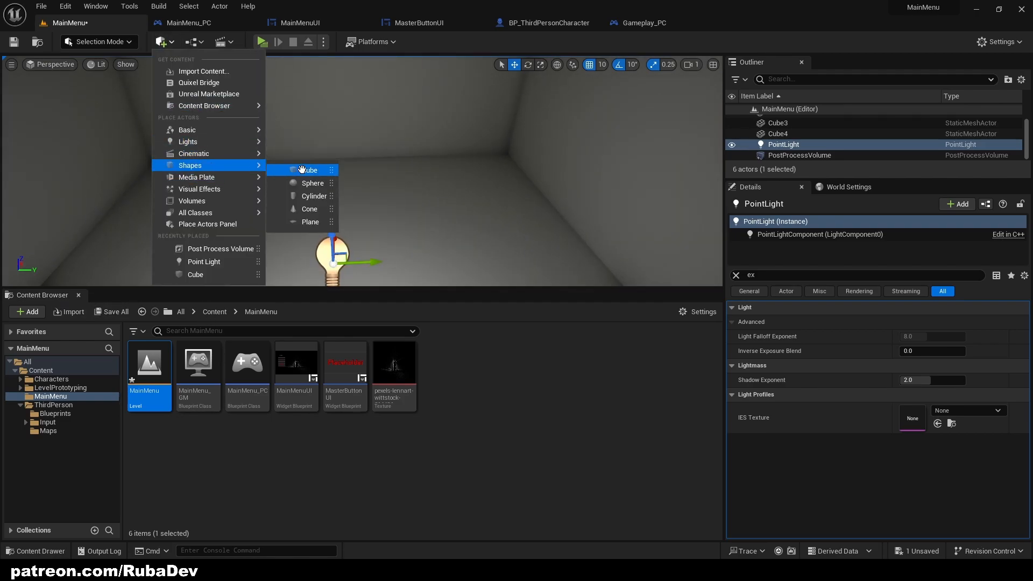
{"action": "left_click", "coordinate": [305, 182]}
{"action": "right_click_drag", "start_coordinate": [372, 173], "coordinate": [355, 172]}
{"action": "left_click_drag", "start_coordinate": [397, 183], "coordinate": [273, 184], "text": "alt"}
{"action": "left_click", "coordinate": [364, 184]}
{"action": "left_click_drag", "start_coordinate": [400, 186], "coordinate": [458, 196], "text": "alt"}
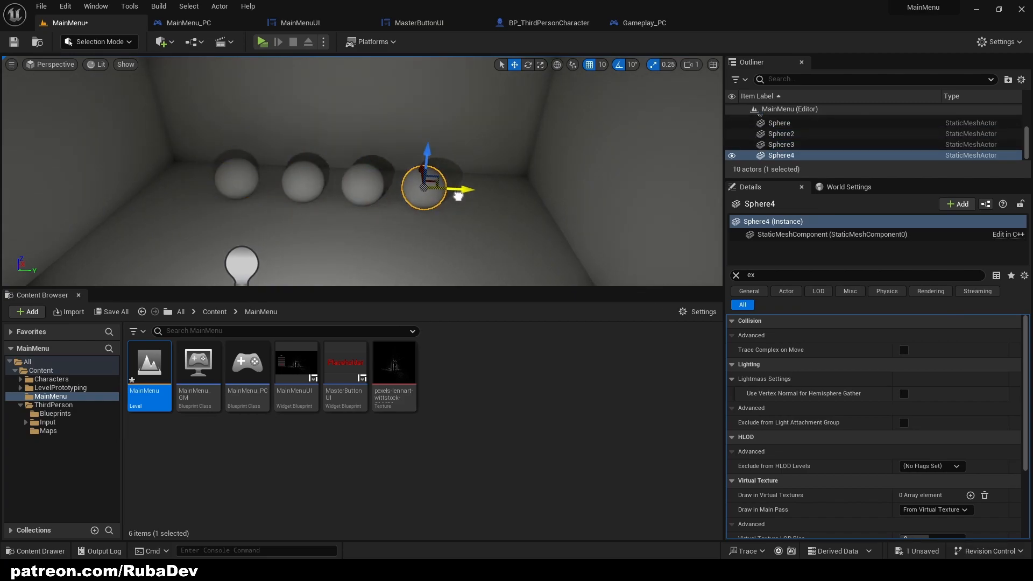
Select all four spheres, clear the details filter and assign them the BasicAsset02 material.
{"action": "left_click", "coordinate": [375, 190], "text": "ctrl"}
{"action": "left_click", "coordinate": [295, 182], "text": "ctrl"}
{"action": "left_click", "coordinate": [243, 181], "text": "ctrl"}
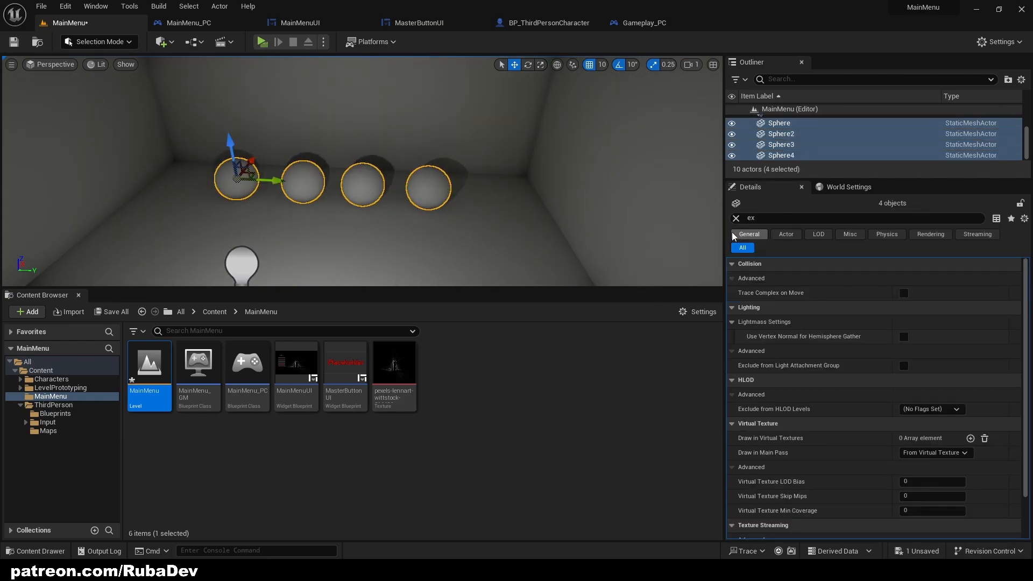
{"action": "left_click", "coordinate": [737, 218]}
{"action": "left_click", "coordinate": [966, 416]}
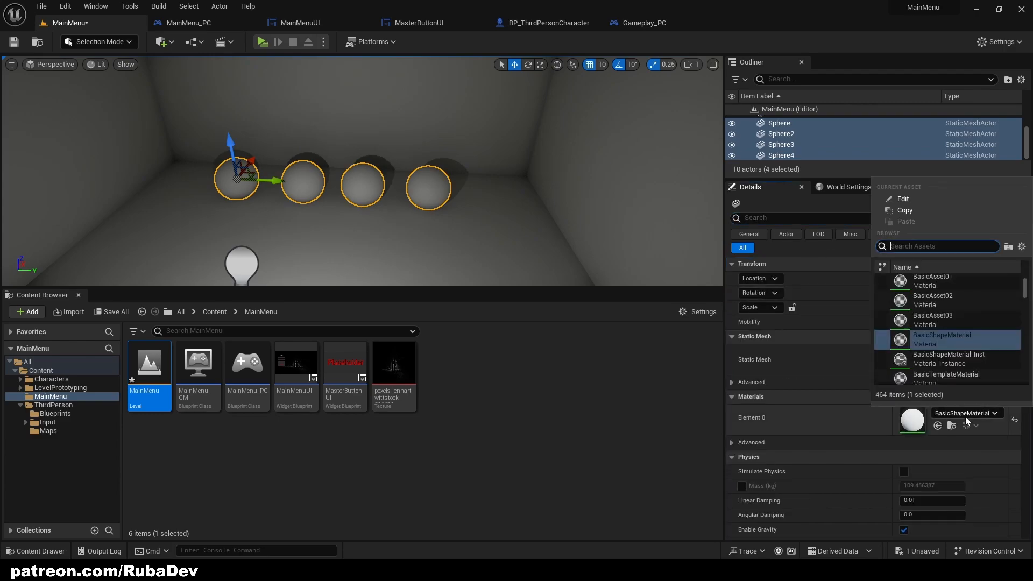
{"action": "left_click", "coordinate": [932, 295]}
{"action": "left_click", "coordinate": [487, 207]}
{"action": "key", "text": "f"}
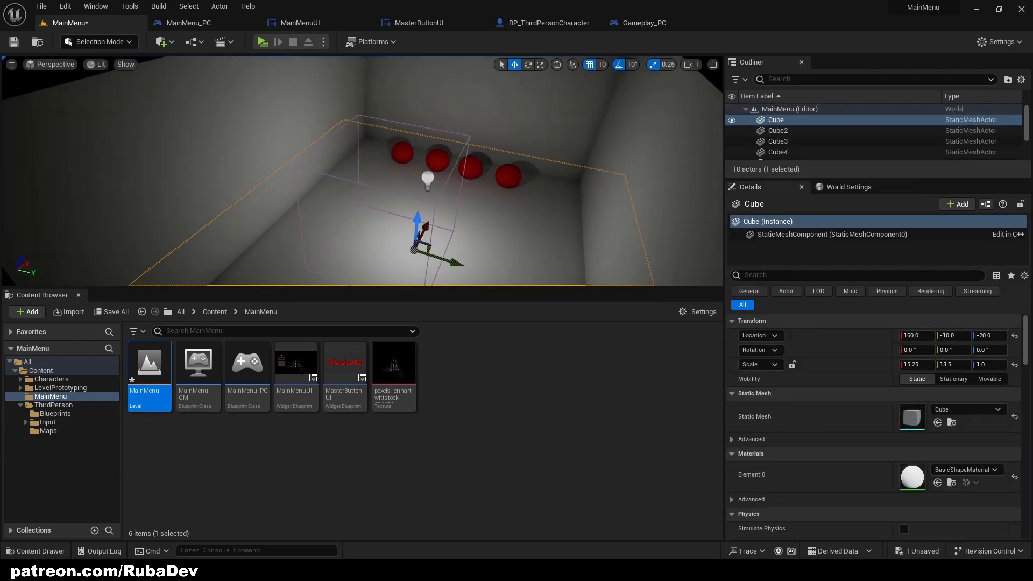
Add a Camera Actor to the MainMenu level.
{"action": "left_click", "coordinate": [162, 42]}
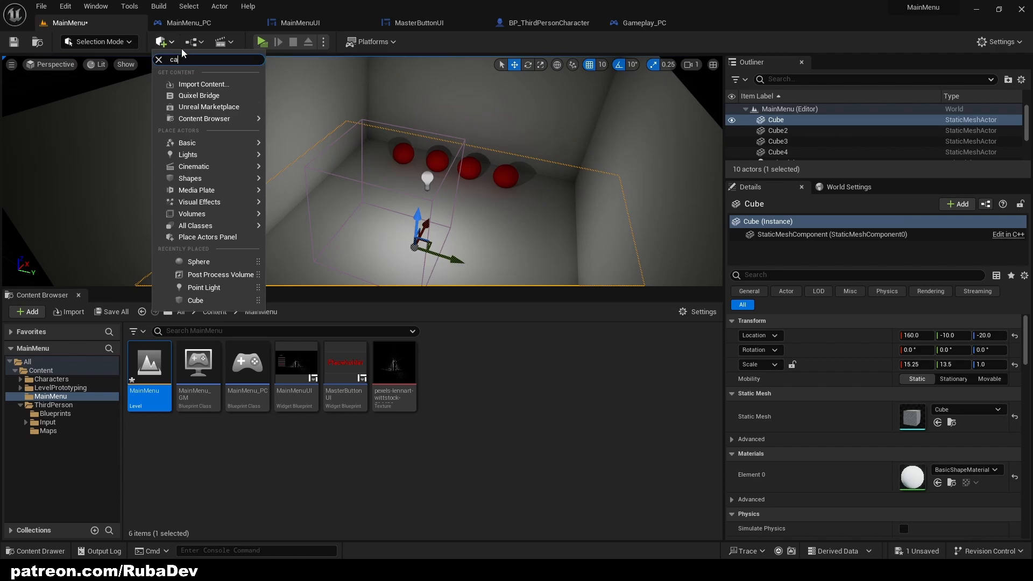
{"action": "type", "text": "camera"}
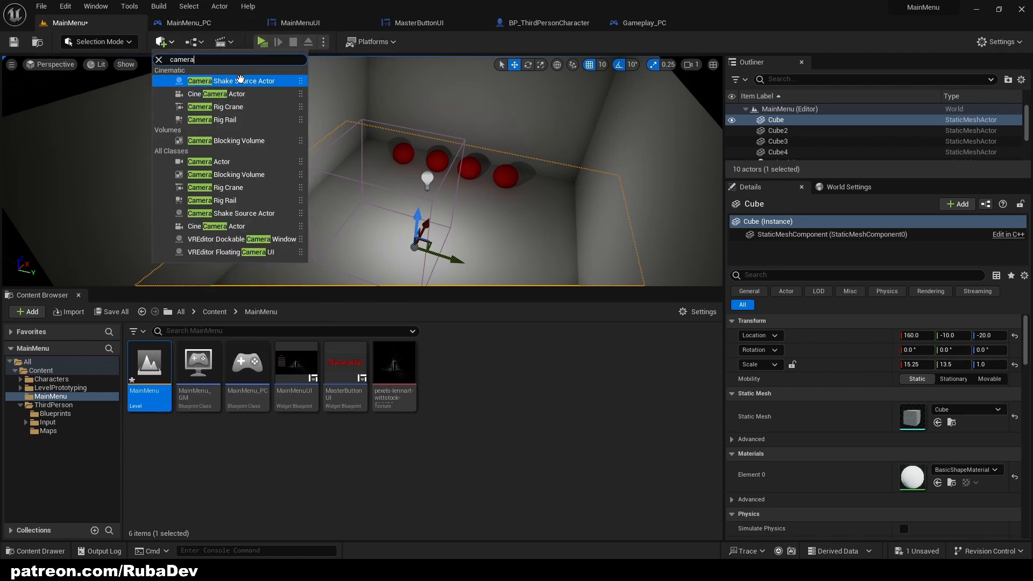
{"action": "left_click", "coordinate": [213, 161]}
{"action": "key", "text": "f"}
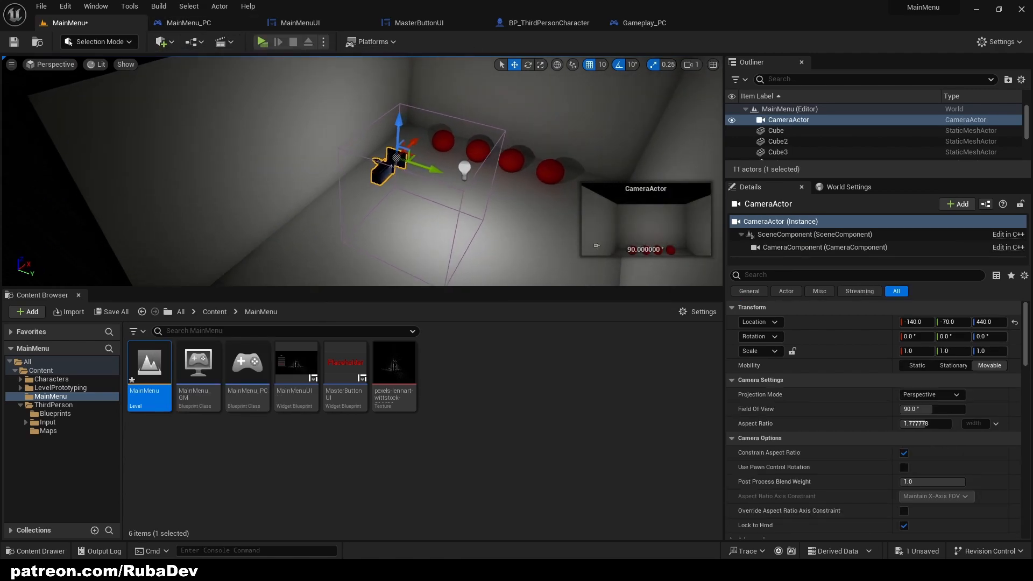
Pitch the camera down 20° and move it to about X 90, Y -20, Z 370 so it faces the row of spheres.
{"action": "key", "text": "e"}
{"action": "left_click_drag", "start_coordinate": [346, 127], "coordinate": [432, 112]}
{"action": "key", "text": "w"}
{"action": "key", "text": "e"}
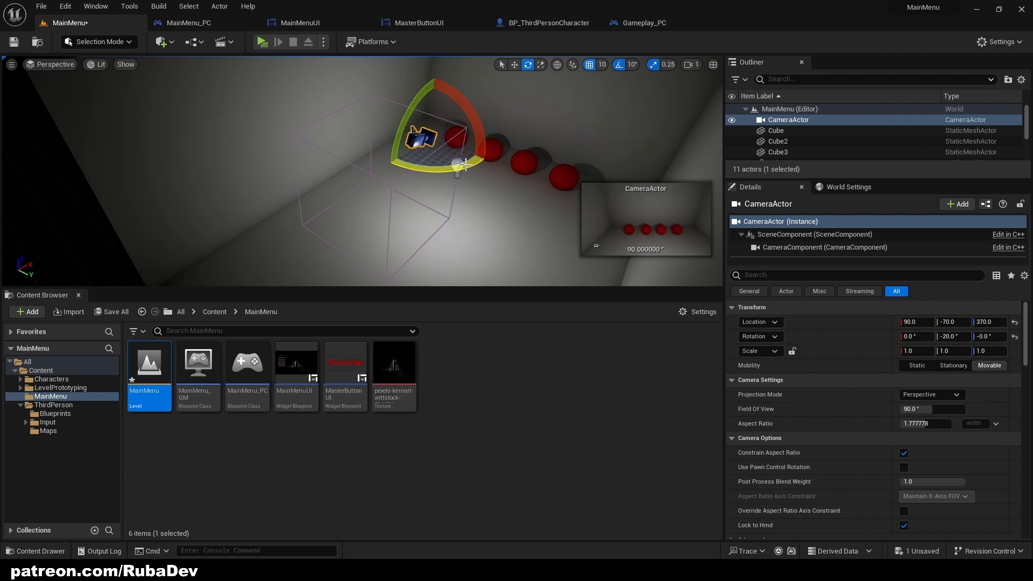
{"action": "key", "text": "w"}
{"action": "left_click_drag", "start_coordinate": [472, 153], "coordinate": [486, 158]}
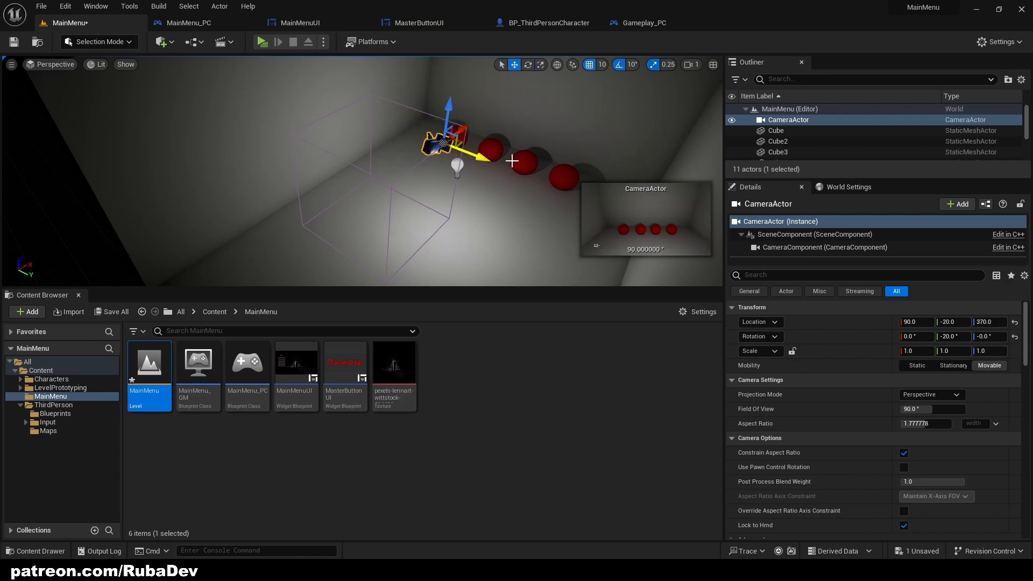
{"action": "right_click_drag", "start_coordinate": [486, 158], "coordinate": [517, 140]}
Narrow the camera's field of view to about 61.76°.
{"action": "mouse_move", "coordinate": [934, 410]}
{"action": "left_mouse_down"}
{"action": "mouse_move", "coordinate": [965, 410]}
{"action": "mouse_move", "coordinate": [922, 410]}
{"action": "left_mouse_up"}
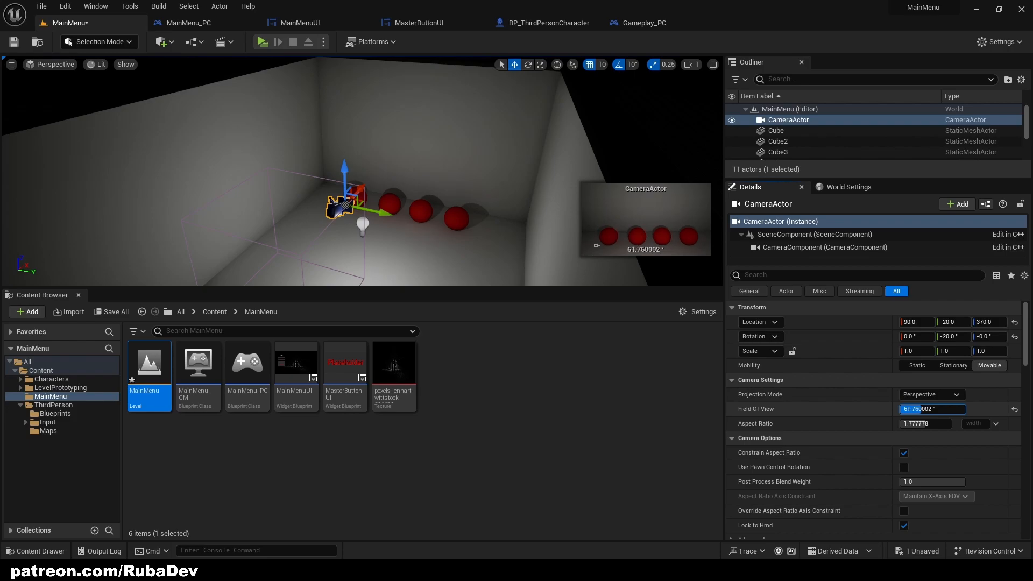
{"action": "left_click_drag", "start_coordinate": [921, 409], "coordinate": [921, 409]}
{"action": "mouse_move", "coordinate": [447, 159]}
{"action": "right_mouse_down"}
{"action": "mouse_move", "coordinate": [442, 141]}
{"action": "mouse_move", "coordinate": [446, 151]}
{"action": "right_mouse_up"}
In the MainMenuUI designer, make background Image_0 fully transparent by setting its tint alpha to 0, and save the widget.
{"action": "double_click", "coordinate": [296, 366]}
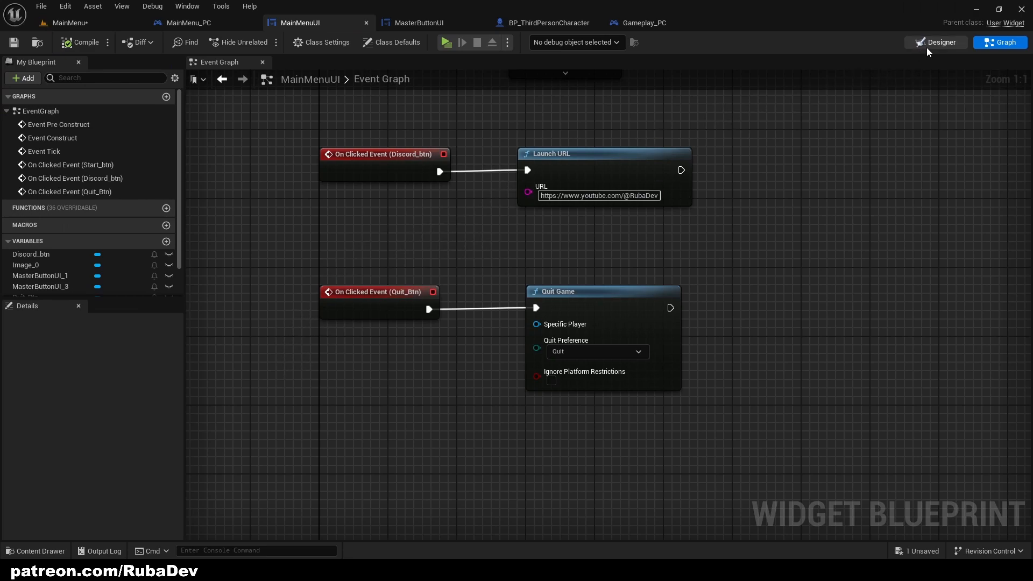
{"action": "left_click", "coordinate": [927, 46]}
{"action": "double_click", "coordinate": [83, 359]}
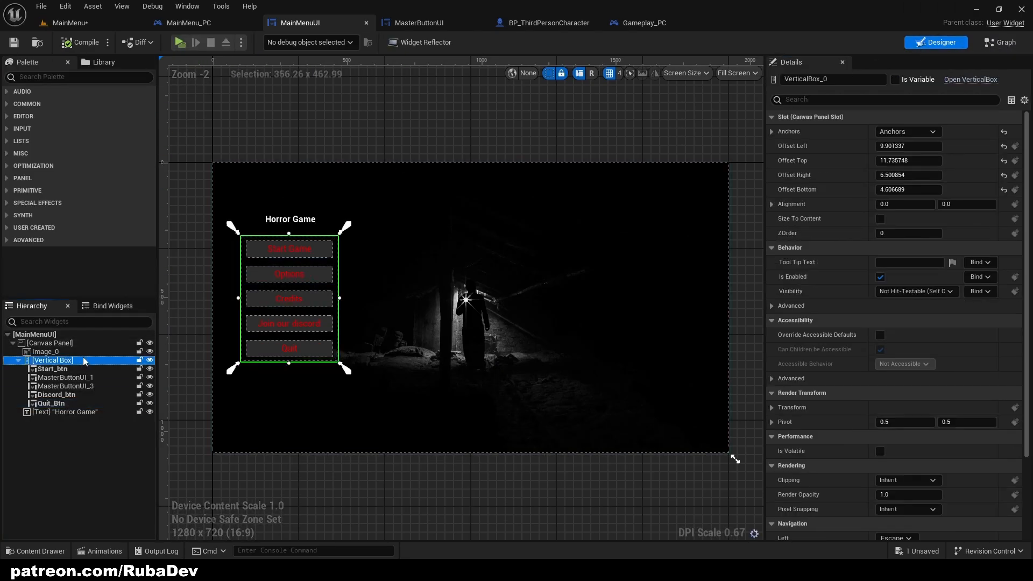
{"action": "left_click", "coordinate": [87, 352]}
{"action": "left_click", "coordinate": [115, 358]}
{"action": "left_click", "coordinate": [114, 350]}
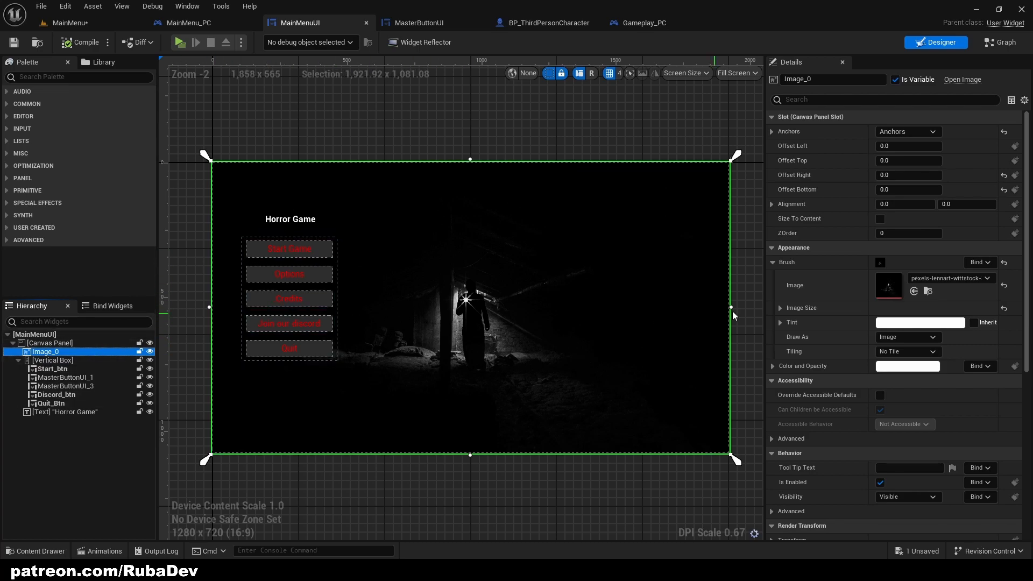
{"action": "left_click", "coordinate": [900, 326]}
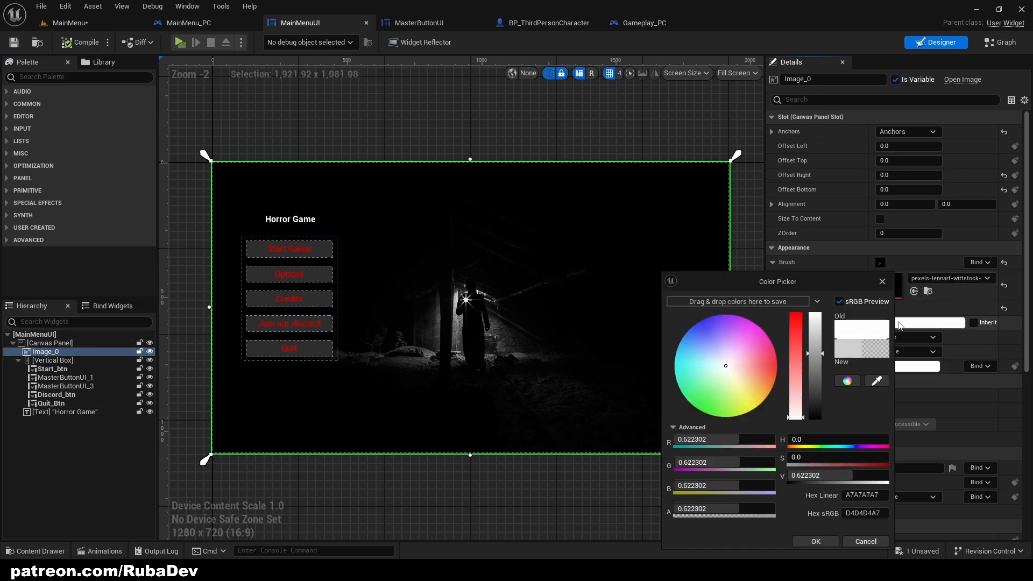
{"action": "left_click_drag", "start_coordinate": [746, 511], "coordinate": [641, 511]}
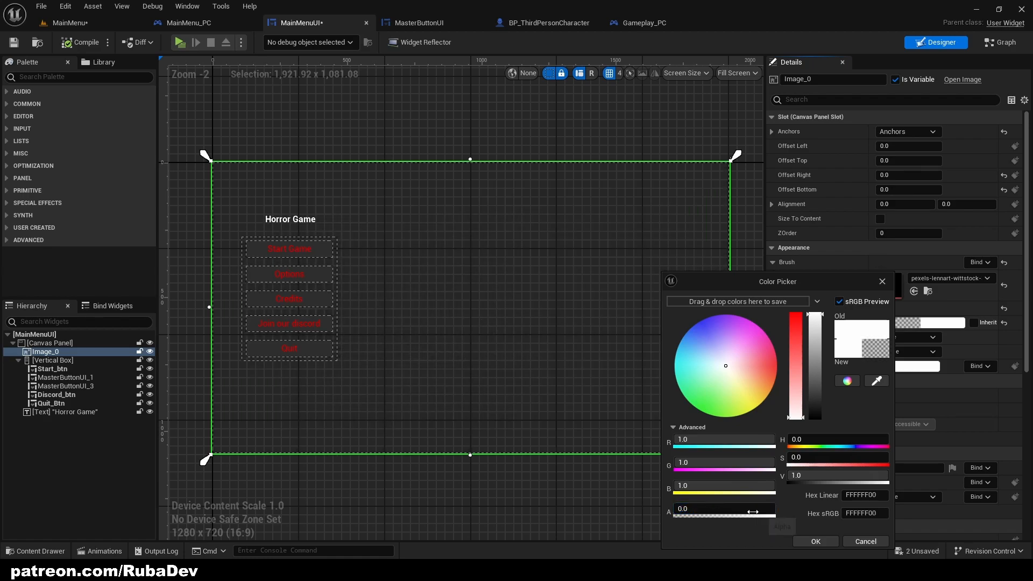
{"action": "left_click", "coordinate": [828, 541]}
{"action": "left_click", "coordinate": [259, 134]}
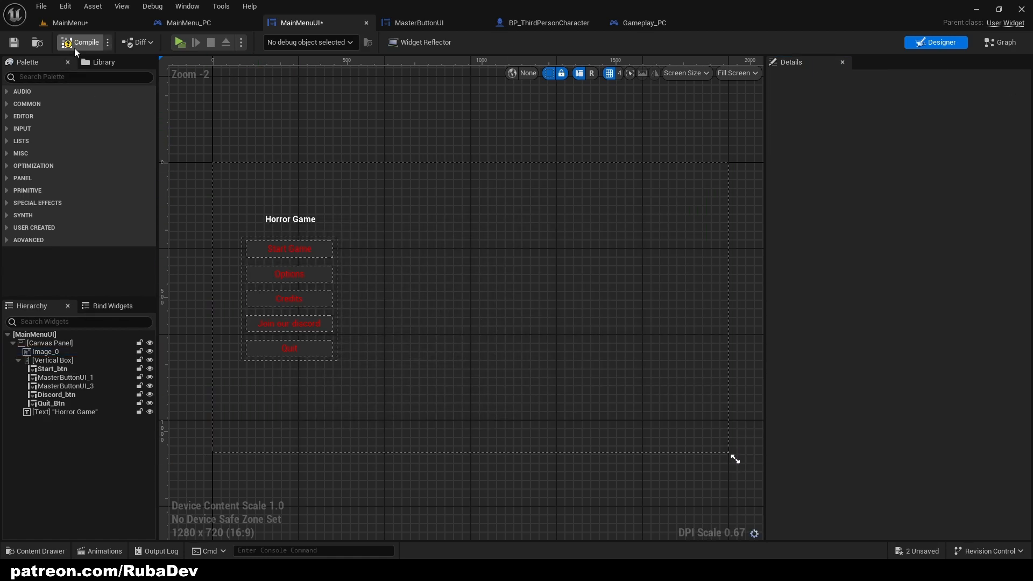
{"action": "left_click", "coordinate": [15, 42]}
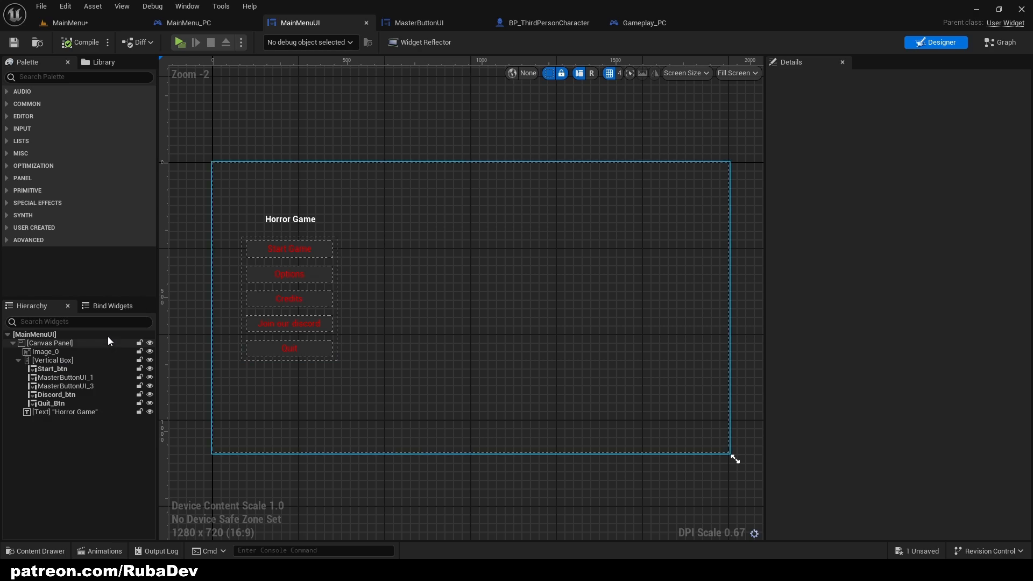
Preview the menu over the 3D room, quit the preview with its Quit button and return to the MainMenu level.
{"action": "left_click", "coordinate": [189, 42]}
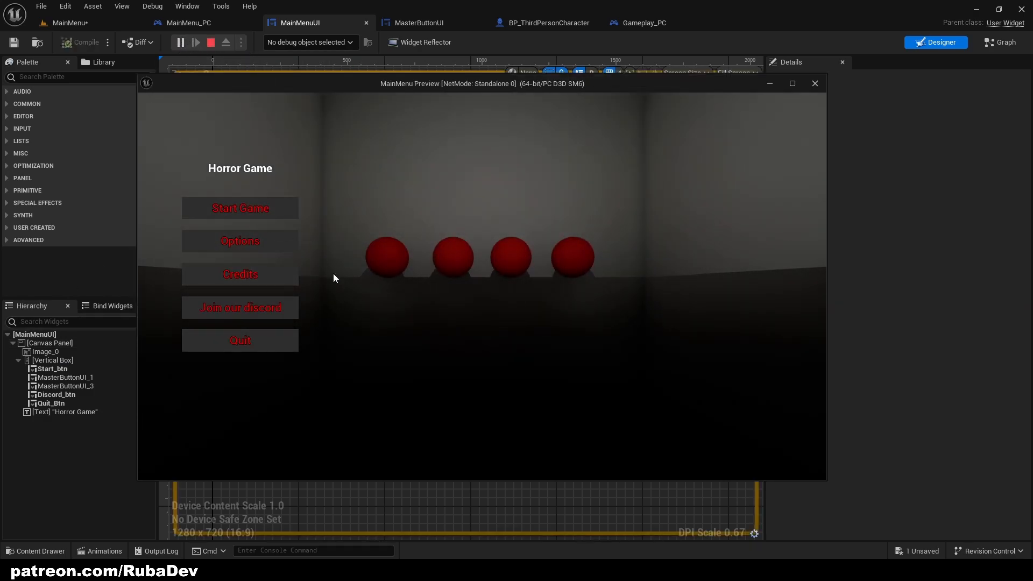
{"action": "left_click", "coordinate": [262, 348]}
{"action": "left_click", "coordinate": [215, 22]}
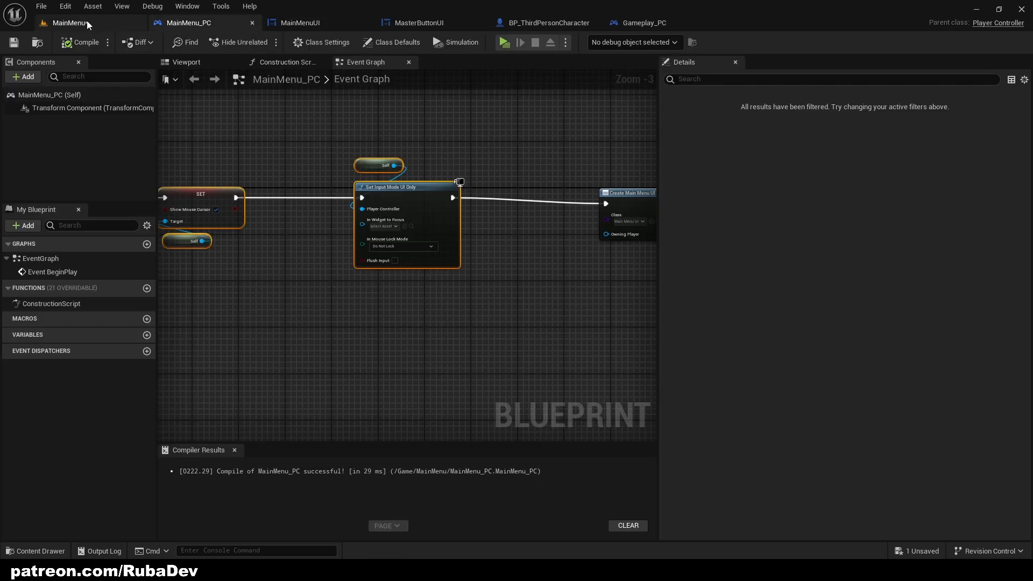
{"action": "left_click", "coordinate": [91, 24]}
{"action": "right_click", "coordinate": [339, 240]}
{"action": "key", "text": "Escape"}
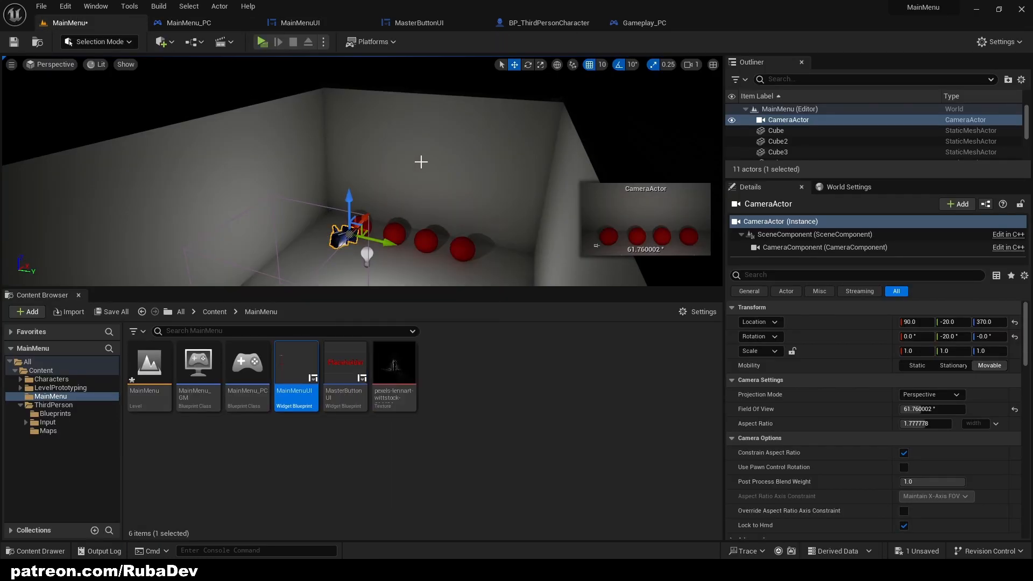
In the level blueprint, add Get Player Controller and connect its return value to a new Set View Target with Blend node.
{"action": "left_click", "coordinate": [194, 41]}
{"action": "left_click", "coordinate": [249, 119]}
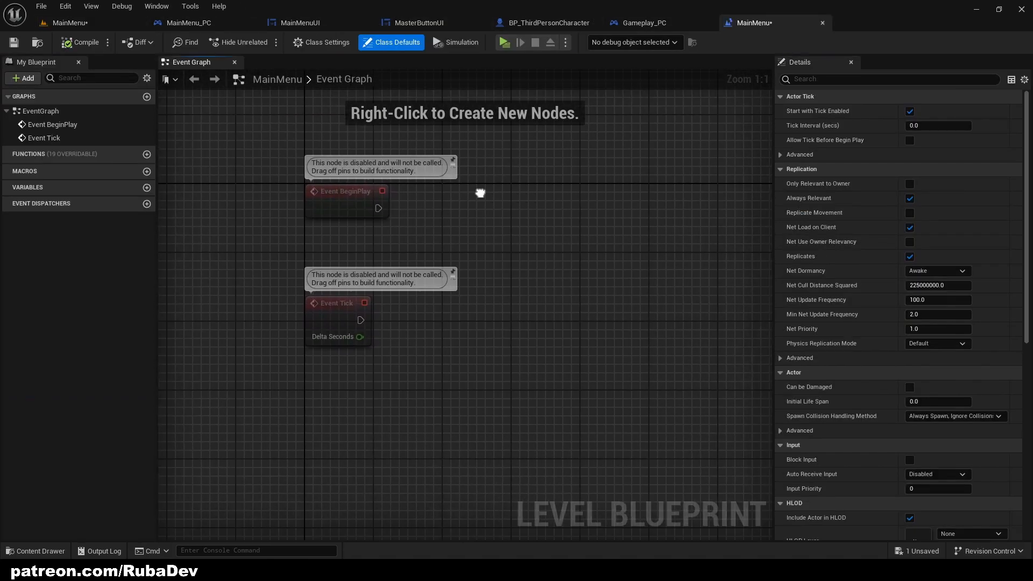
{"action": "right_click", "coordinate": [413, 204]}
{"action": "type", "text": "get player contr"}
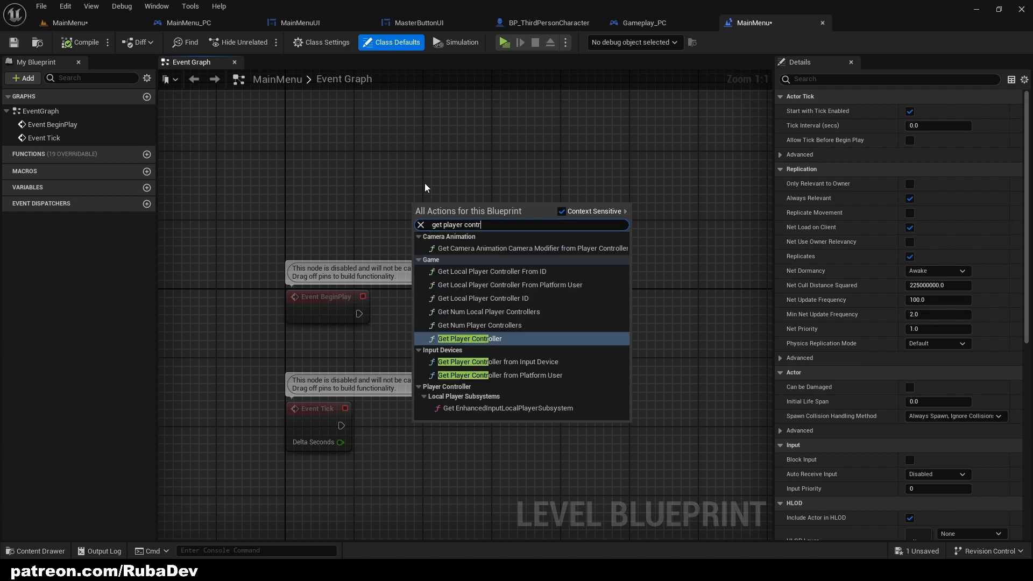
{"action": "key", "text": "Return"}
{"action": "left_click_drag", "start_coordinate": [531, 217], "coordinate": [583, 278]}
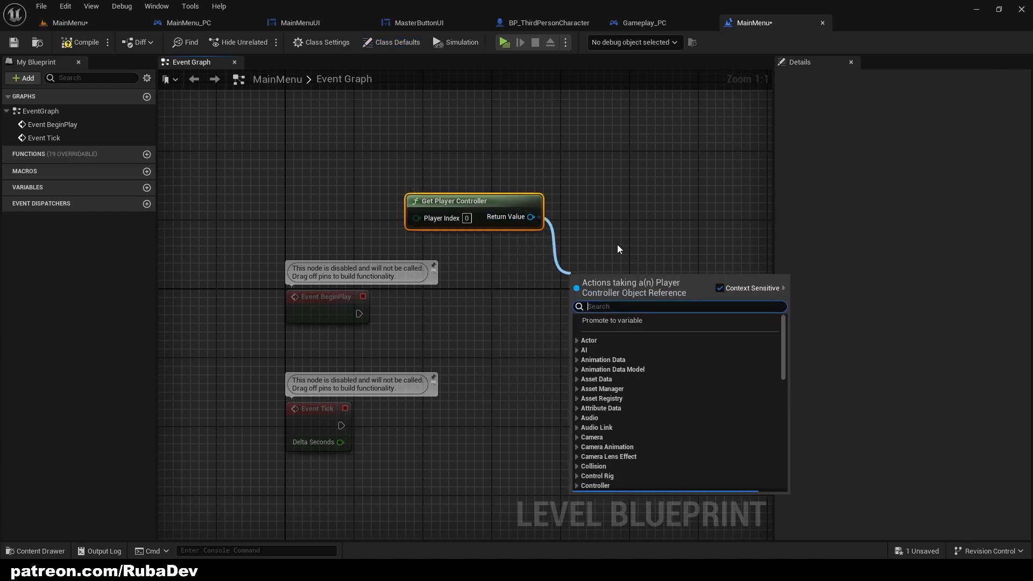
{"action": "type", "text": "set view target"}
{"action": "key", "text": "Return"}
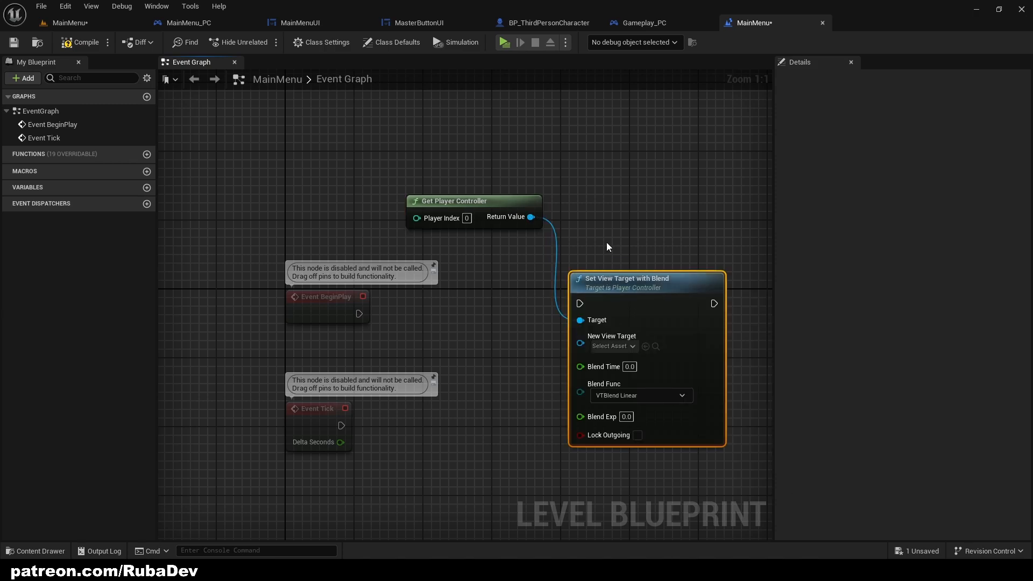
Add a reference to the level's CameraActor in the level blueprint, checking that the camera is selected in the level.
{"action": "right_click", "coordinate": [483, 318]}
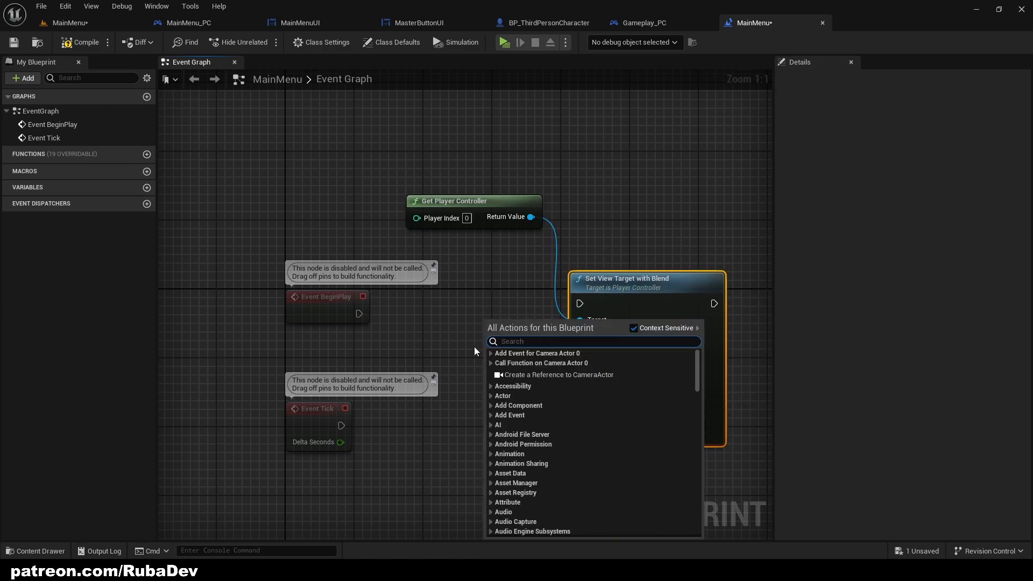
{"action": "left_click", "coordinate": [525, 376]}
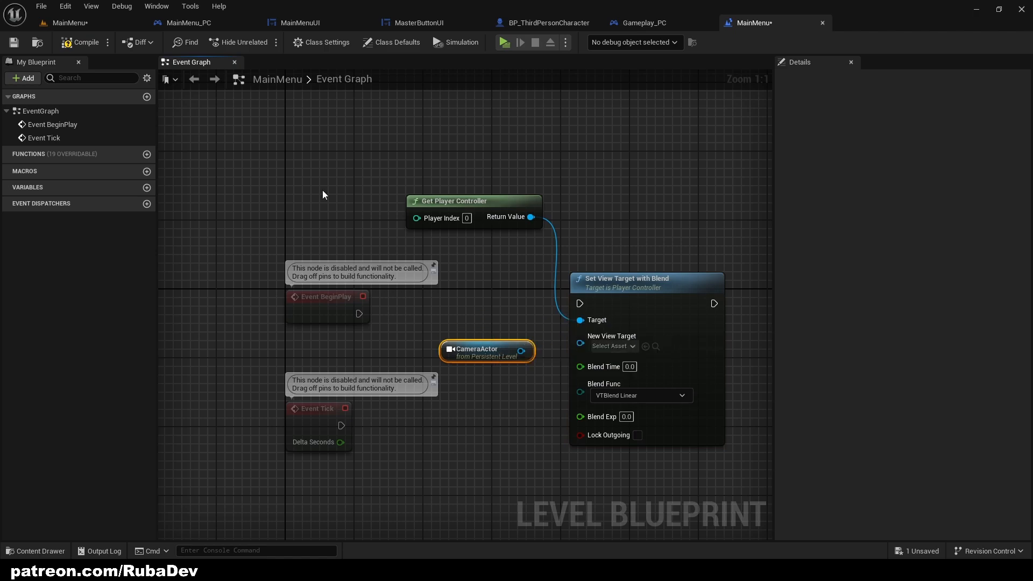
{"action": "left_click", "coordinate": [83, 27]}
{"action": "left_click", "coordinate": [726, 28]}
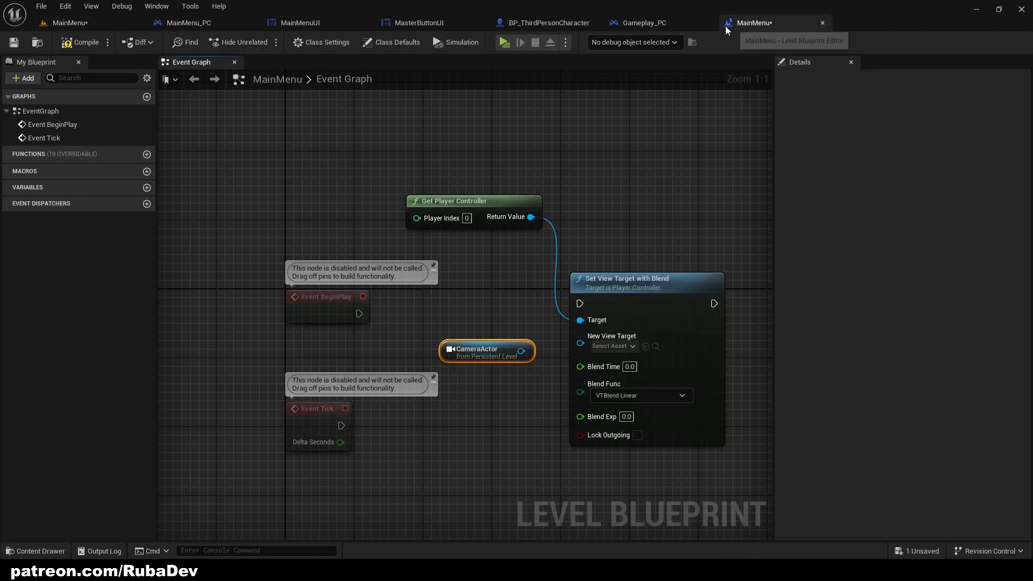
{"action": "left_click", "coordinate": [69, 23]}
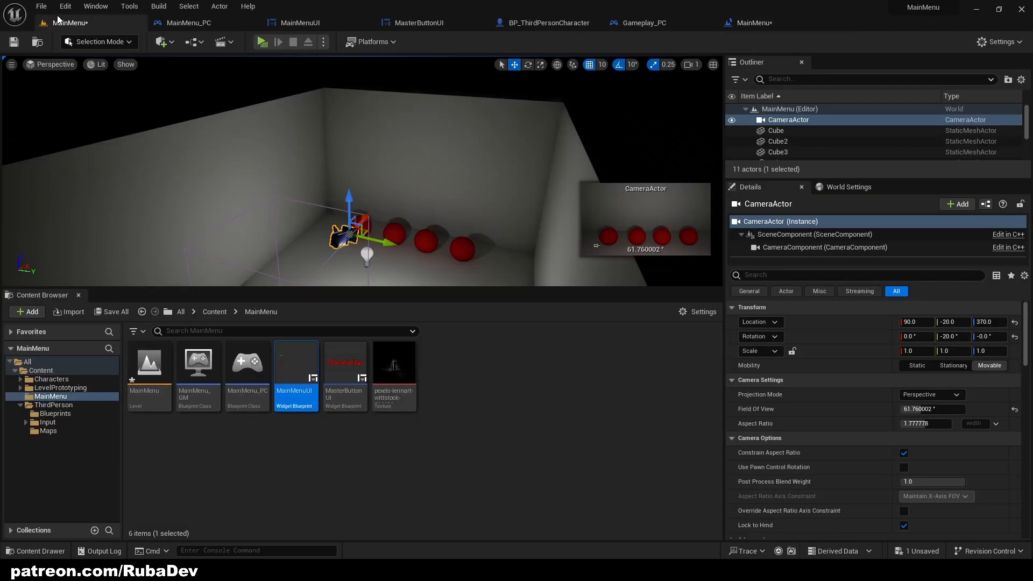
{"action": "left_click", "coordinate": [346, 239]}
{"action": "left_click", "coordinate": [754, 23]}
Connect CameraActor to New View Target and Event BeginPlay to Set View Target with Blend, delete Event Tick and align the CameraActor node.
{"action": "left_click_drag", "start_coordinate": [521, 351], "coordinate": [346, 289]}
{"action": "left_click", "coordinate": [348, 420]}
{"action": "key", "text": "Delete"}
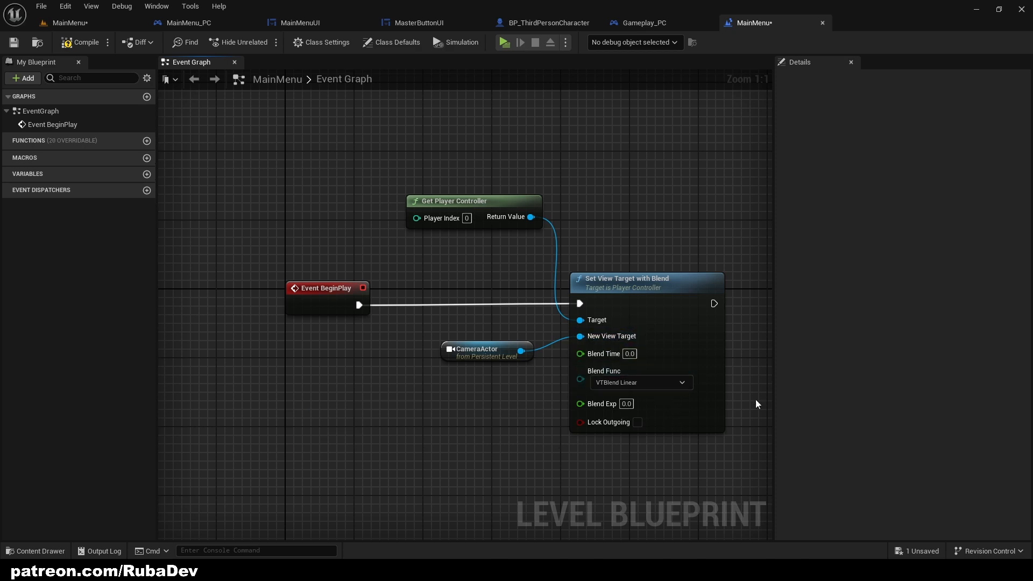
{"action": "key", "text": "Home"}
{"action": "left_click_drag", "start_coordinate": [396, 332], "coordinate": [395, 324]}
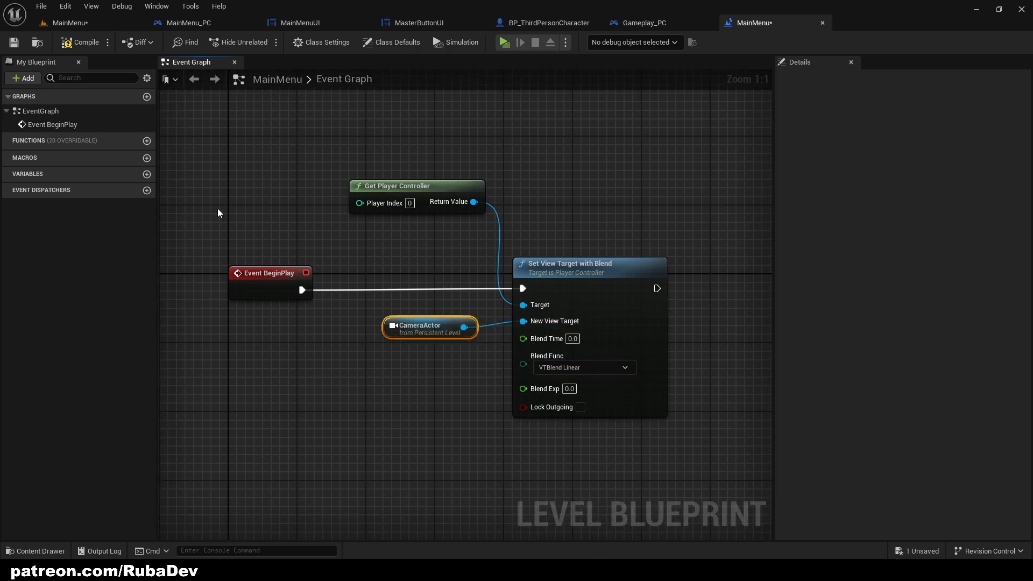
Preview the menu through the placed camera twice, maximizing the second preview window before closing it.
{"action": "left_click", "coordinate": [505, 42]}
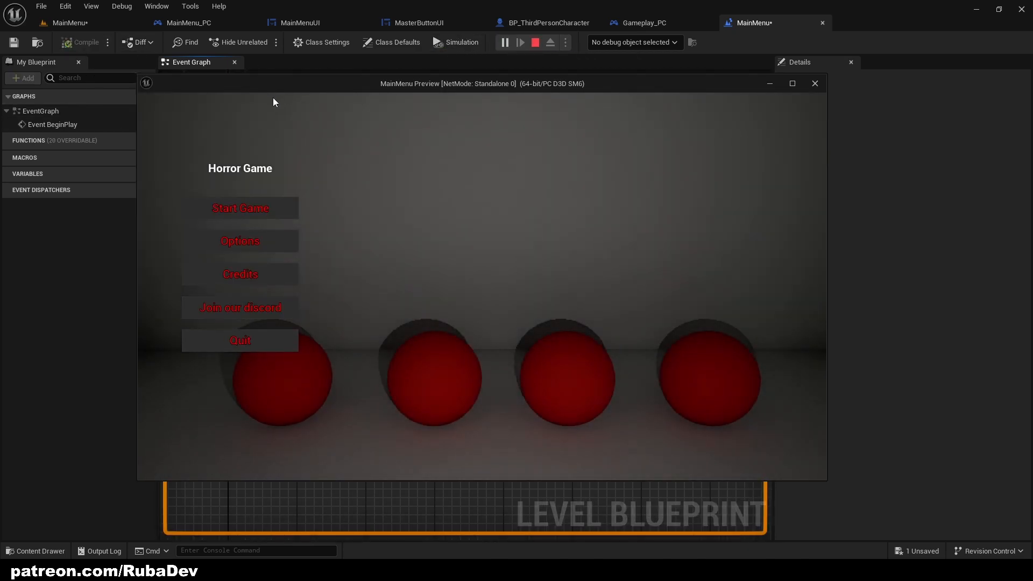
{"action": "key", "text": "Escape"}
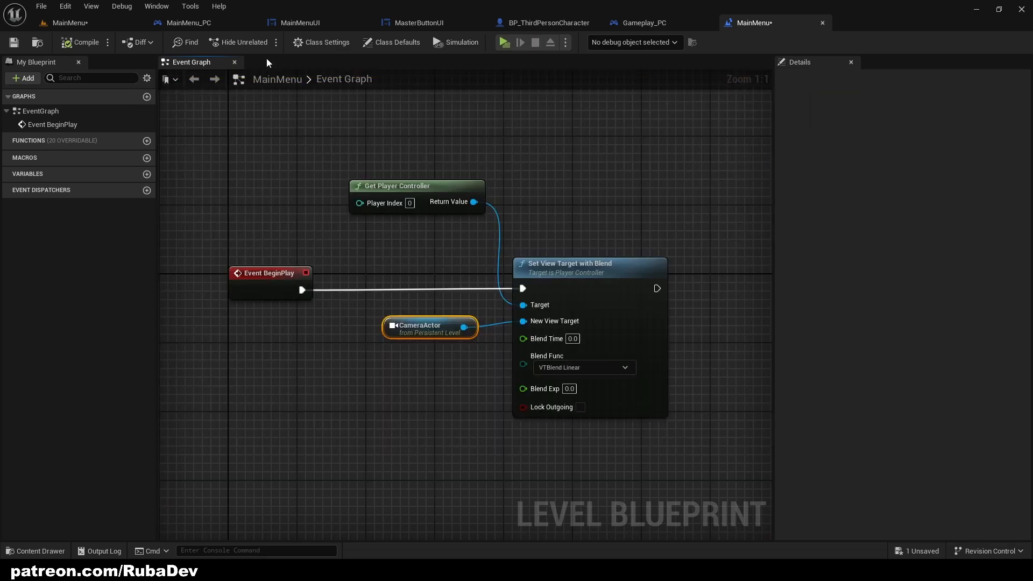
{"action": "left_click", "coordinate": [506, 43]}
{"action": "left_click", "coordinate": [790, 85]}
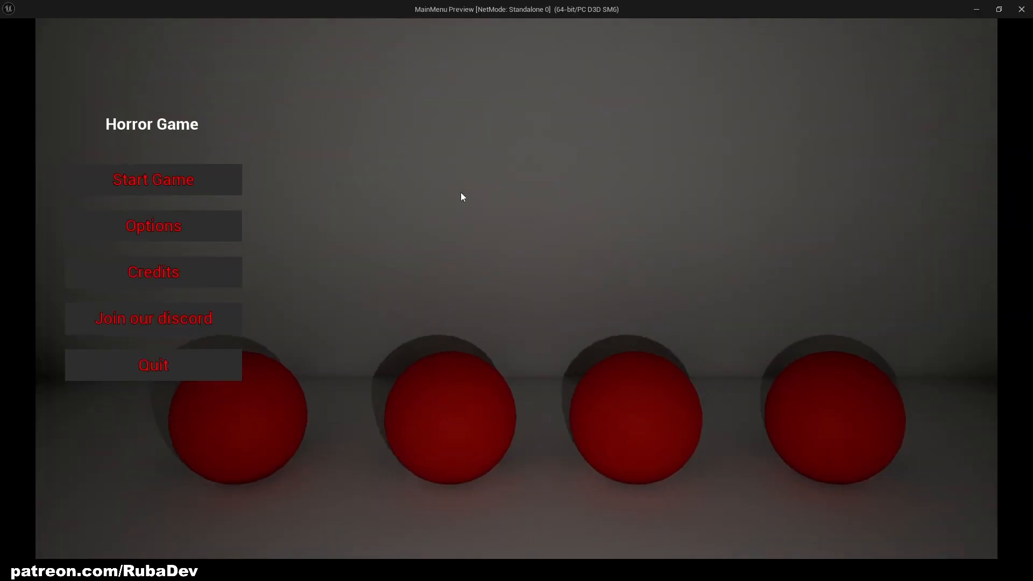
{"action": "left_click", "coordinate": [1021, 9]}
Run the project as a Standalone Game, start the game from the menu and run the character forward.
{"action": "left_click", "coordinate": [565, 42]}
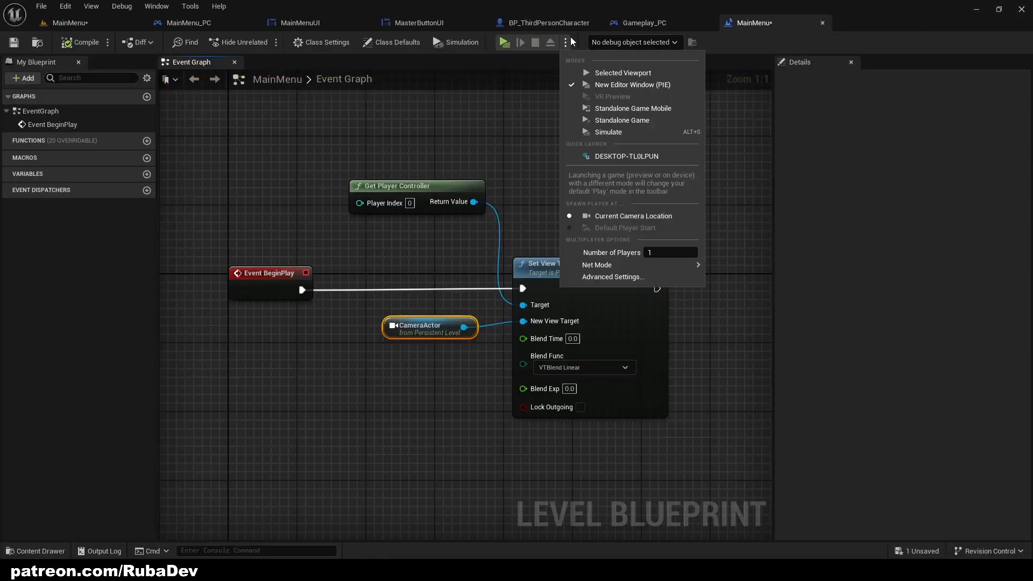
{"action": "left_click", "coordinate": [590, 120]}
{"action": "left_click", "coordinate": [603, 406]}
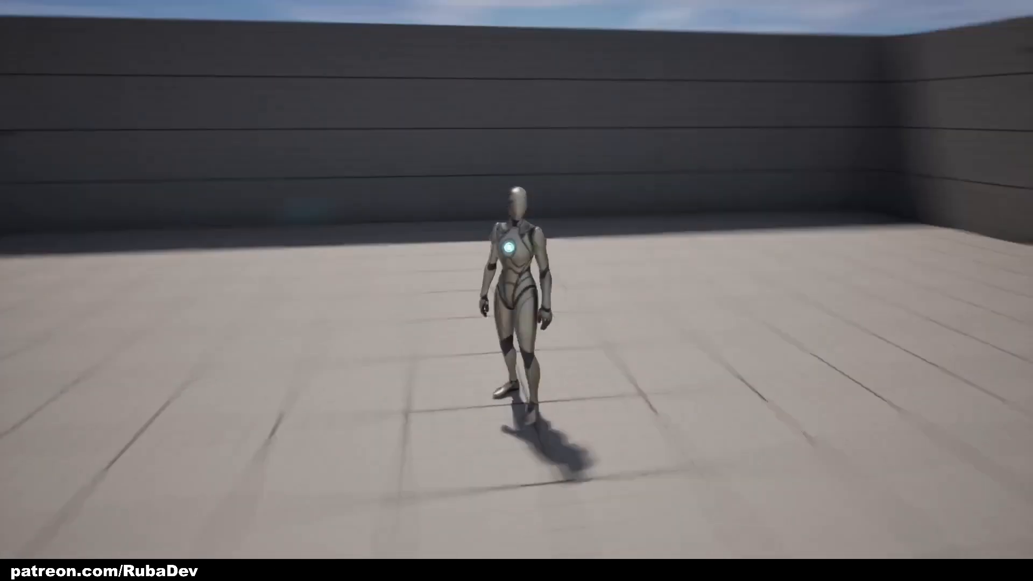
{"action": "key", "text": "w"}
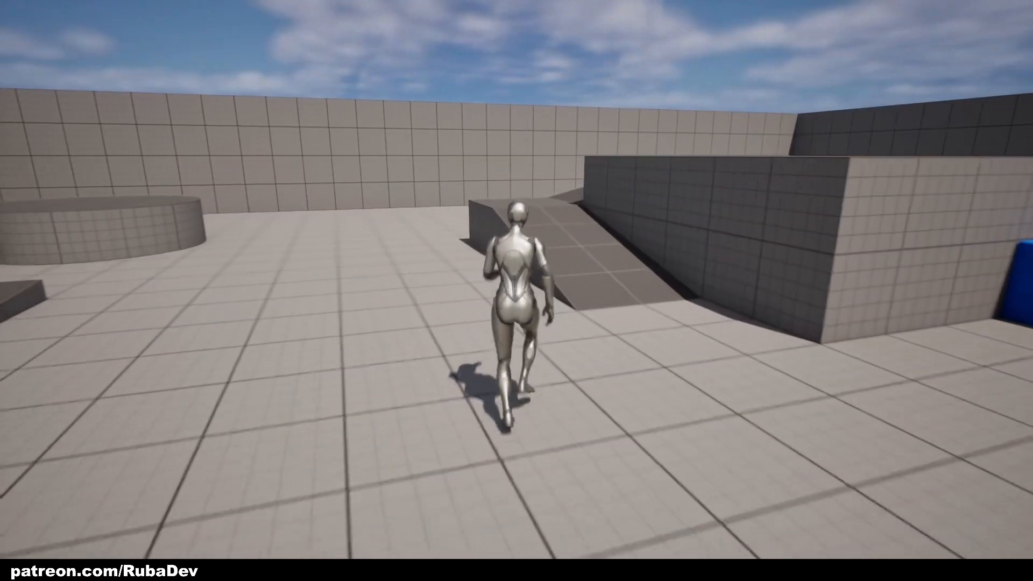